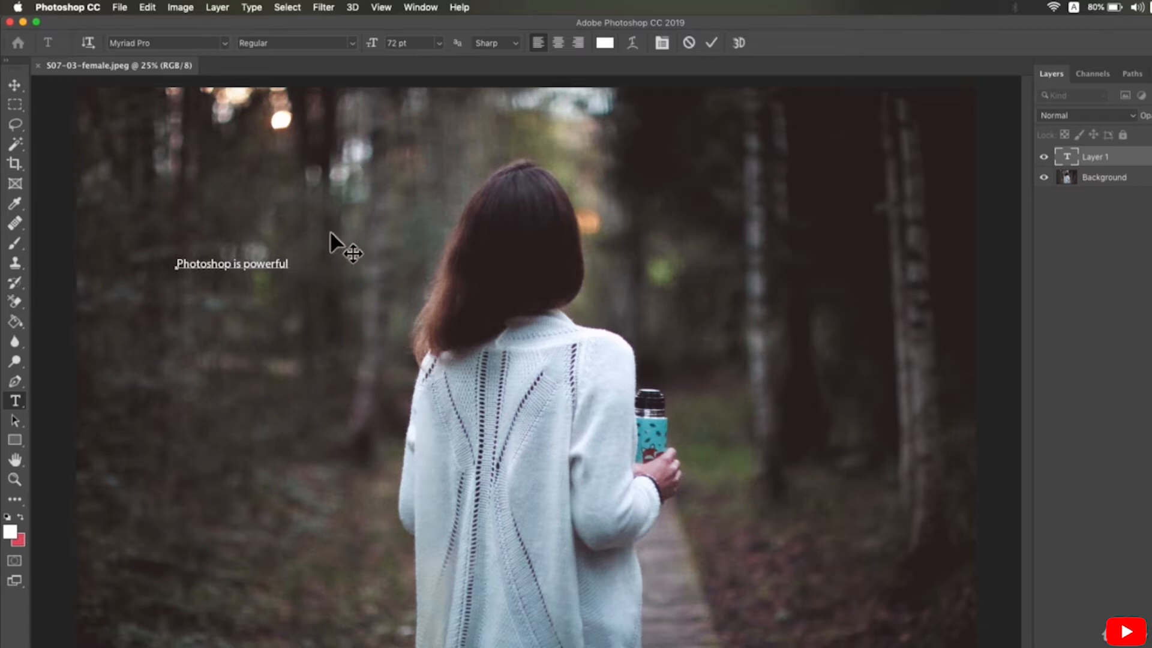
# Set the whole "Photoshop is powerful" text to 200 pt in the Shree Devanagari 714 font
pyautogui.press('super+a')
pyautogui.click(439, 44)
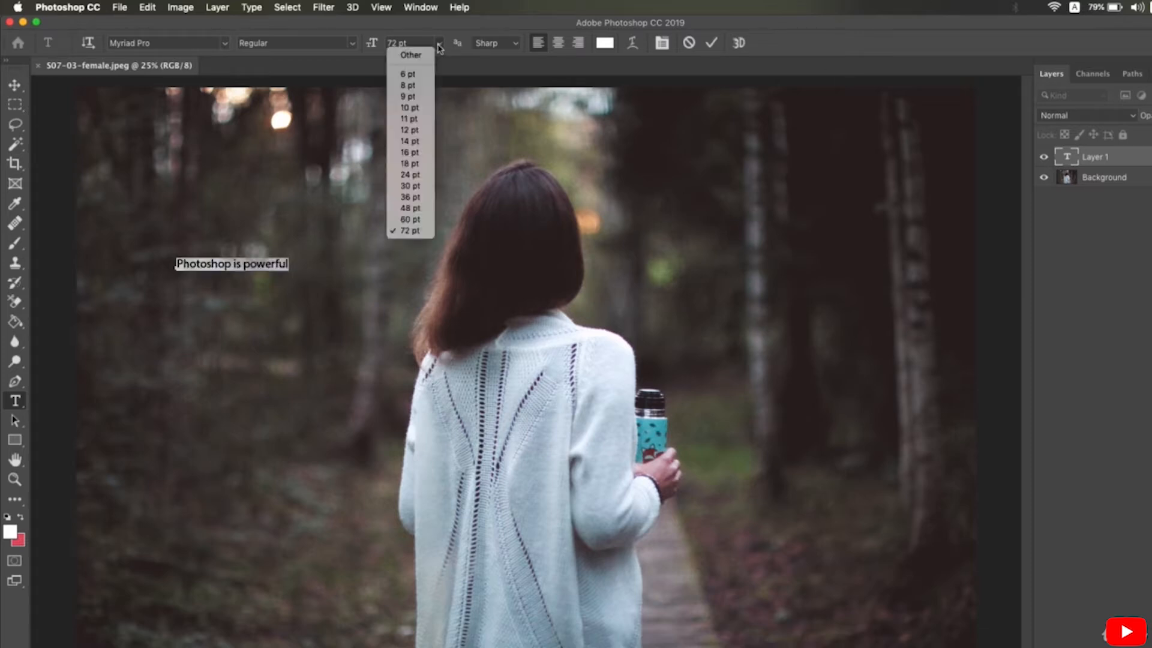
pyautogui.click(396, 43)
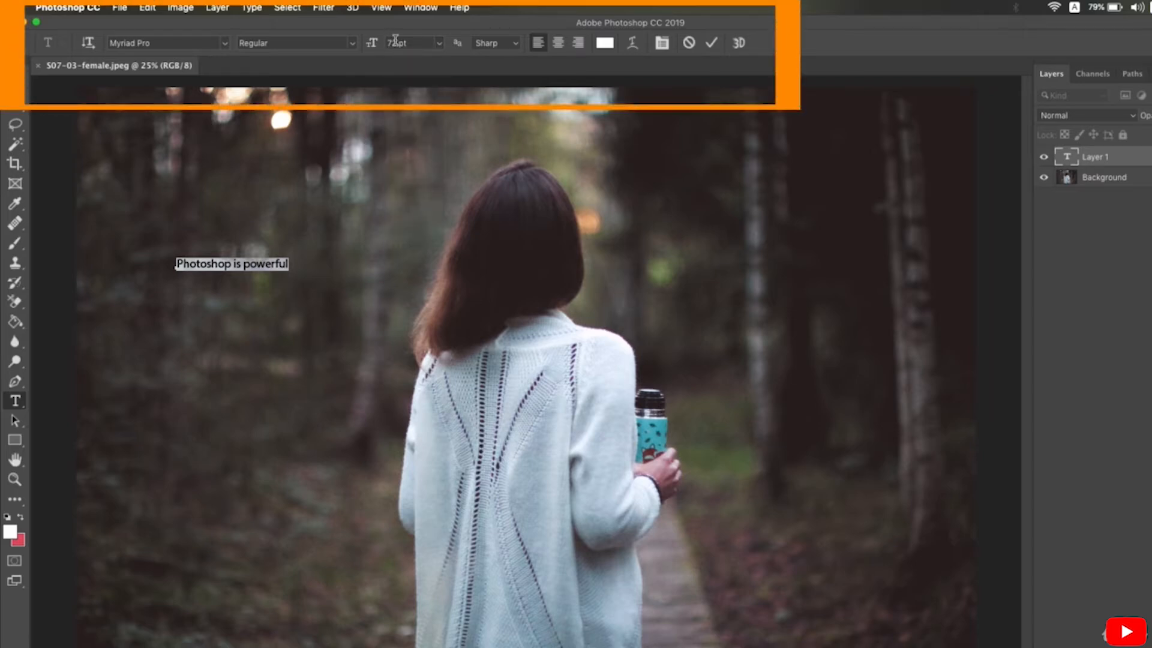
pyautogui.write('2')
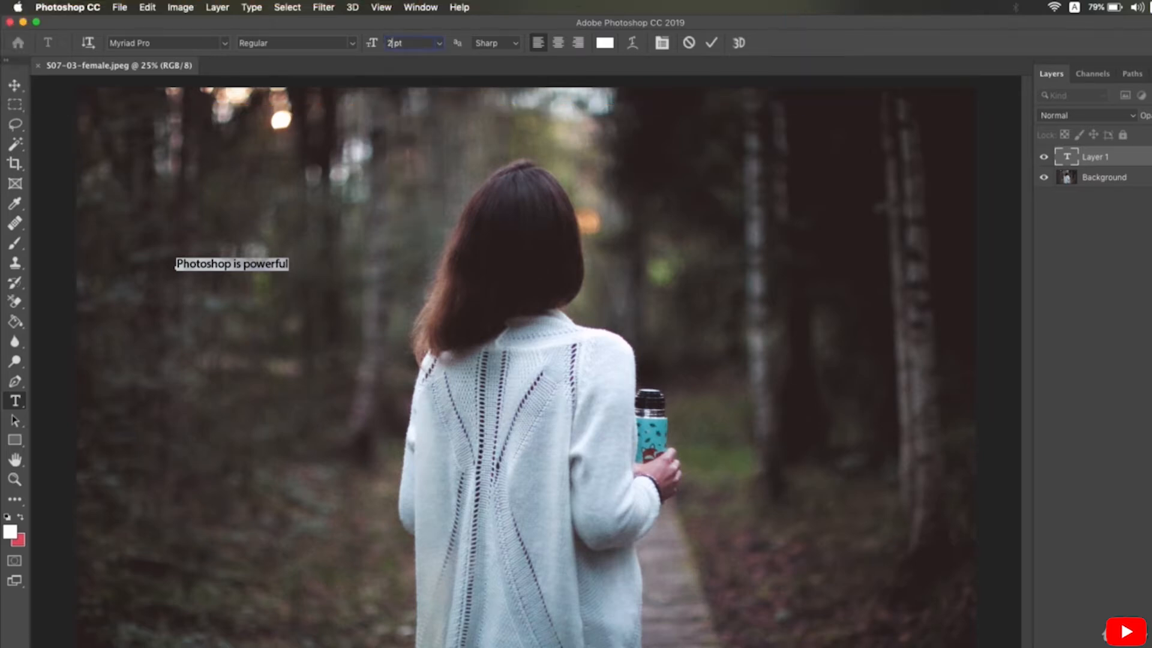
pyautogui.press('Return')
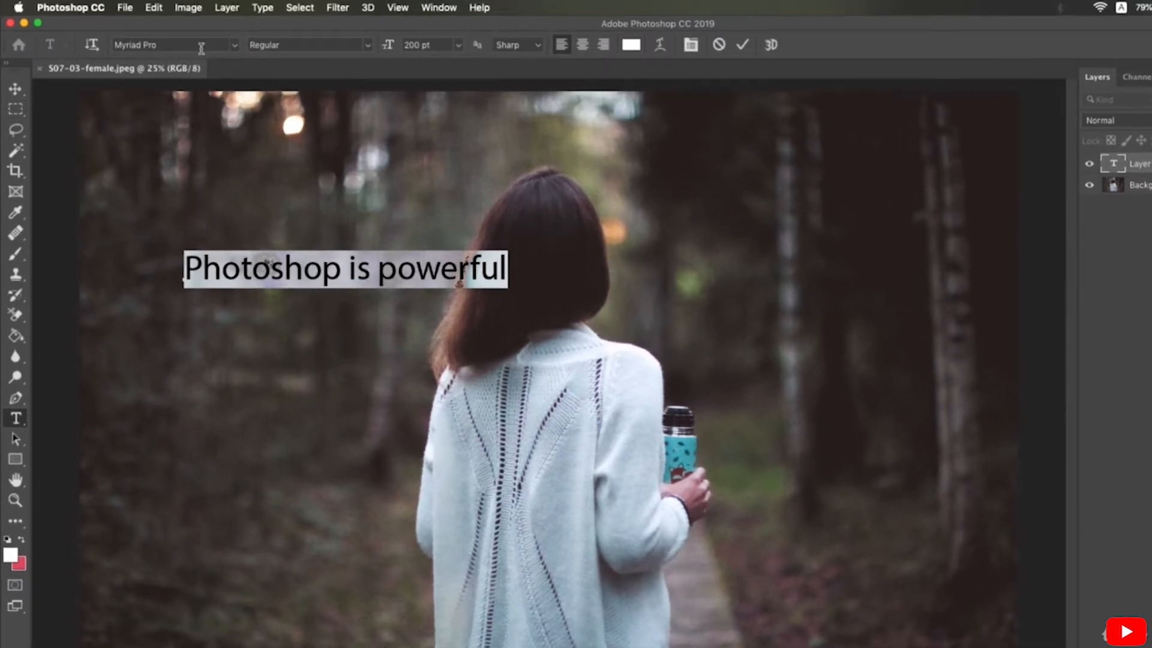
pyautogui.click(234, 48)
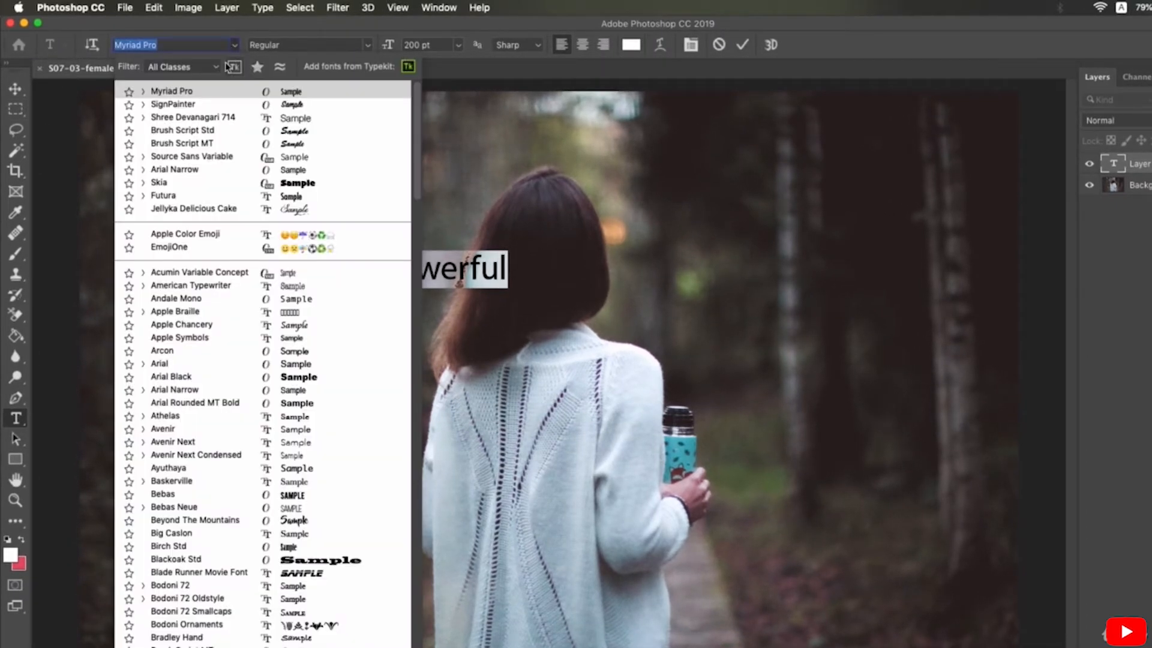
pyautogui.click(211, 118)
# Move the text toward the dark trees beside the woman and scale it up to about 265 pt, overlapping her hair
pyautogui.click(15, 88)
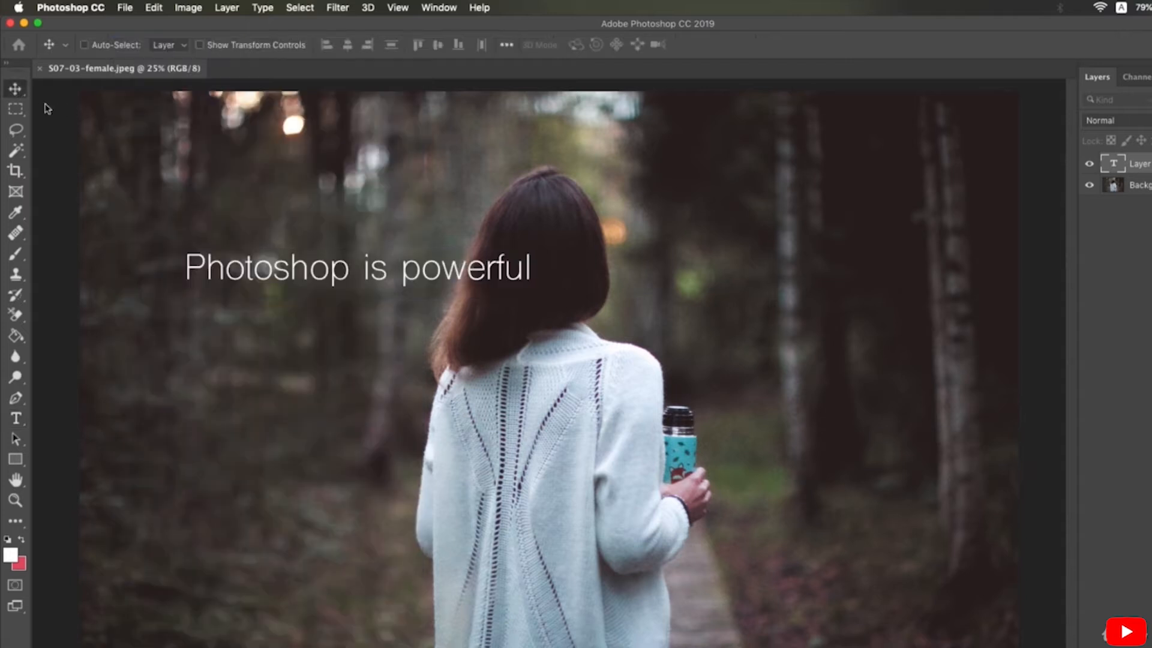
pyautogui.moveTo(390, 279); pyautogui.dragTo(828, 252)
pyautogui.press('super+t')
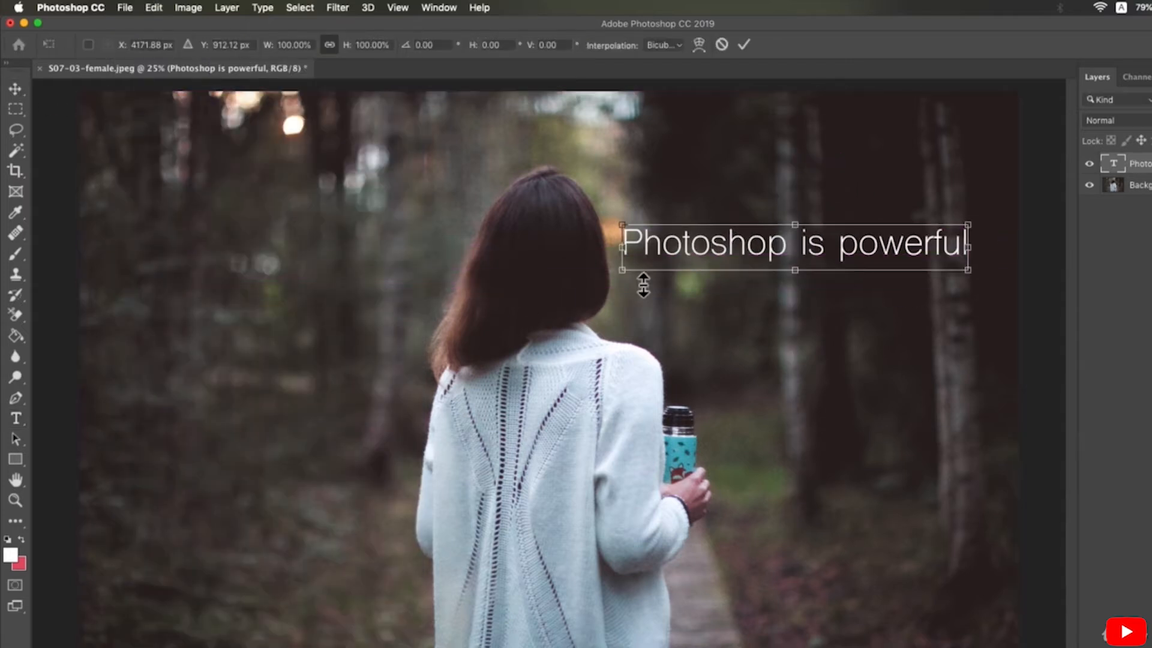
pyautogui.moveTo(633, 279); pyautogui.dragTo(507, 290)
pyautogui.press('Return')
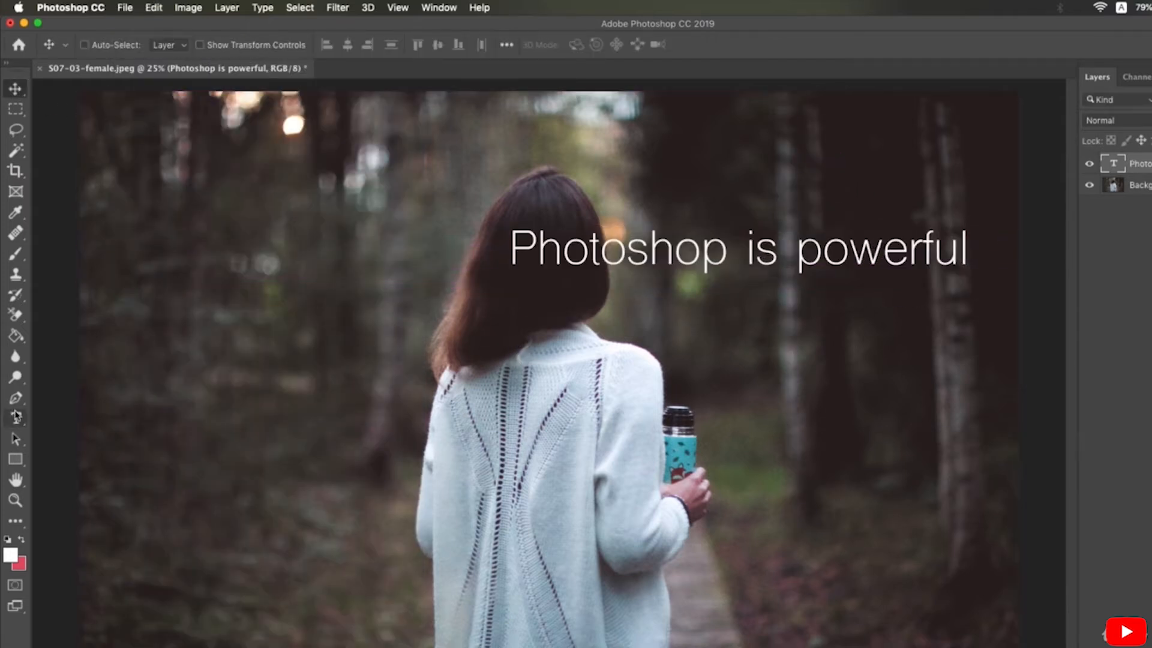
# Change the text's font style to Bold in Shree Devanagari 714
pyautogui.click(17, 419)
pyautogui.click(366, 47)
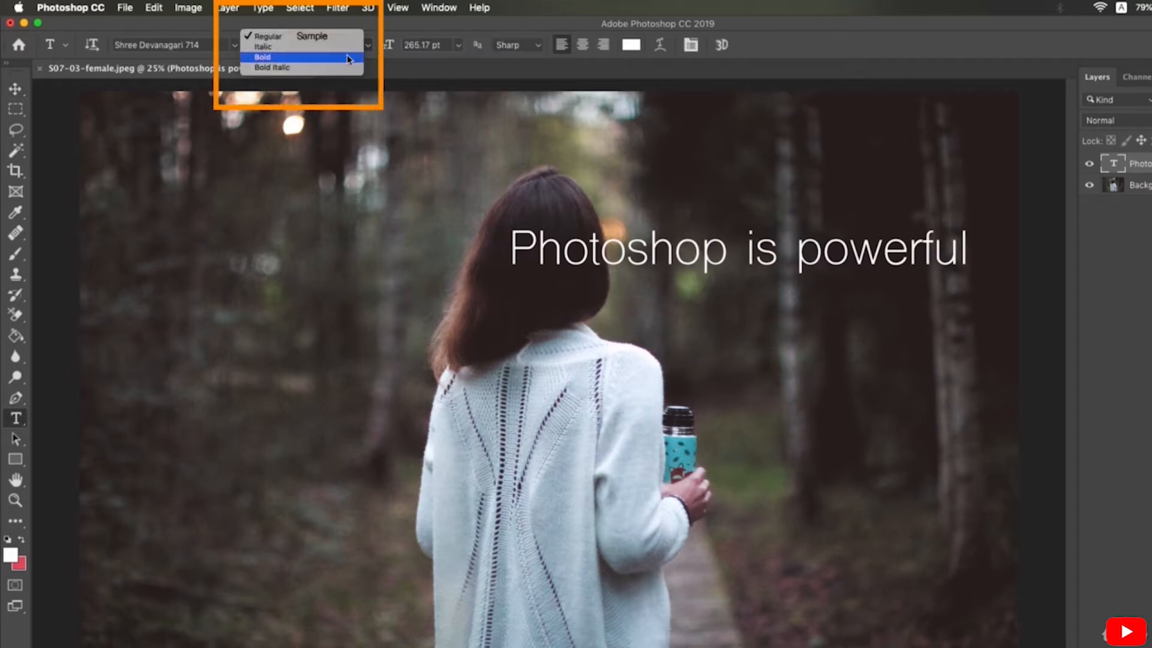
pyautogui.click(324, 57)
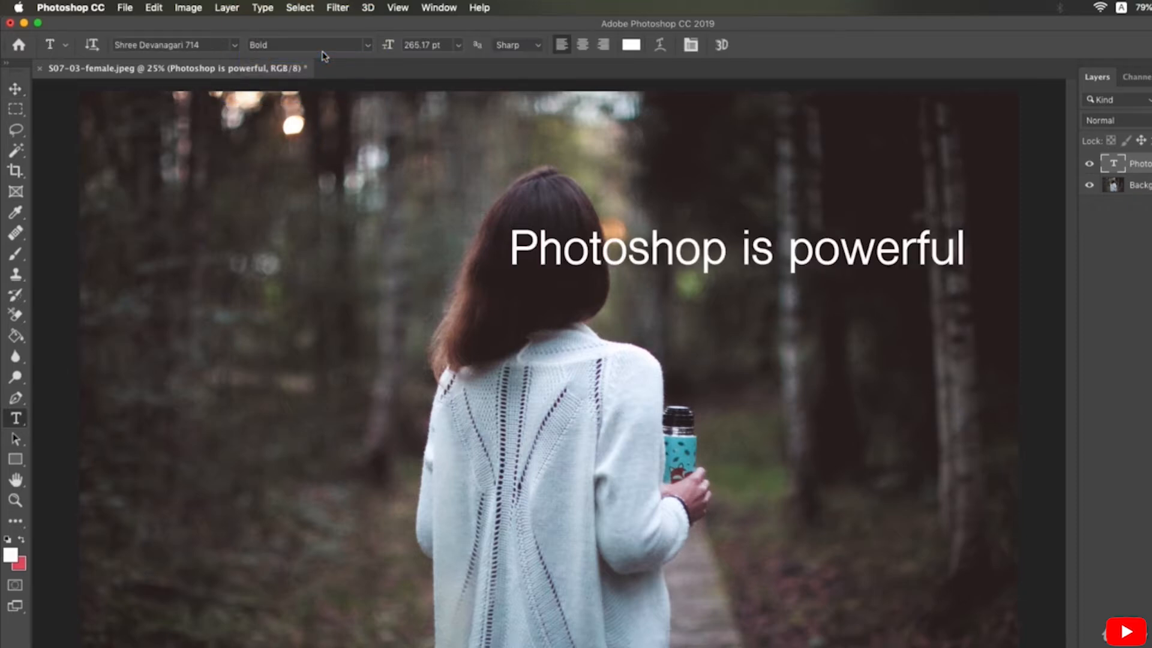
# Switch the text's font to Myriad Pro with the Bold Italic style
pyautogui.click(234, 45)
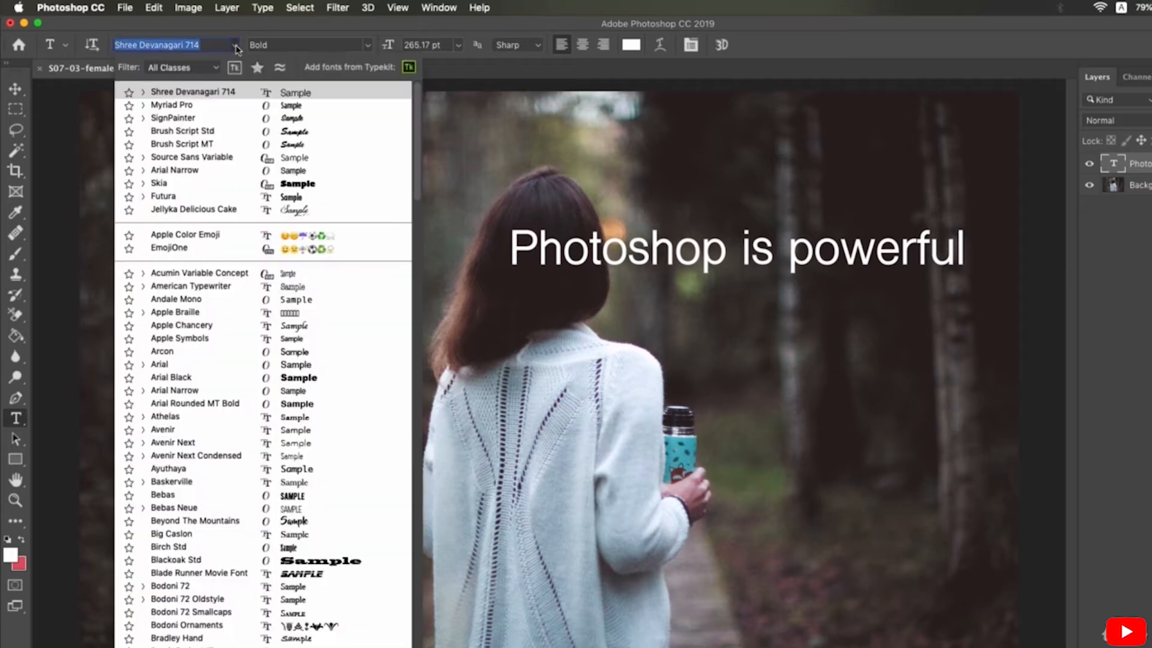
pyautogui.click(235, 103)
pyautogui.click(366, 45)
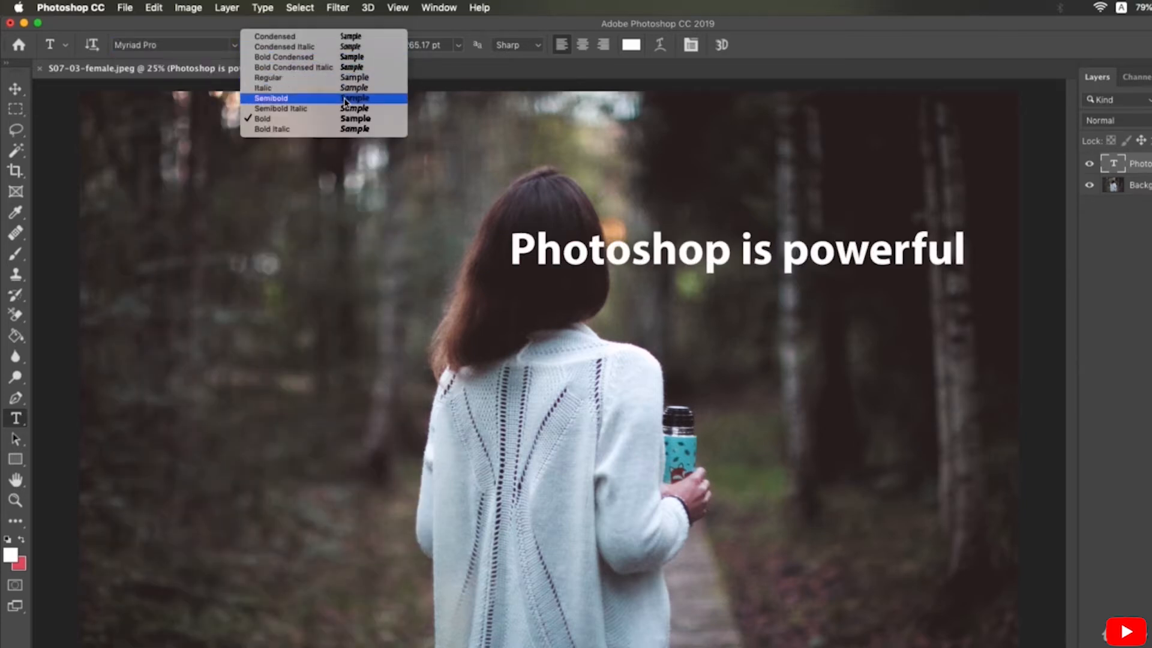
pyautogui.click(345, 129)
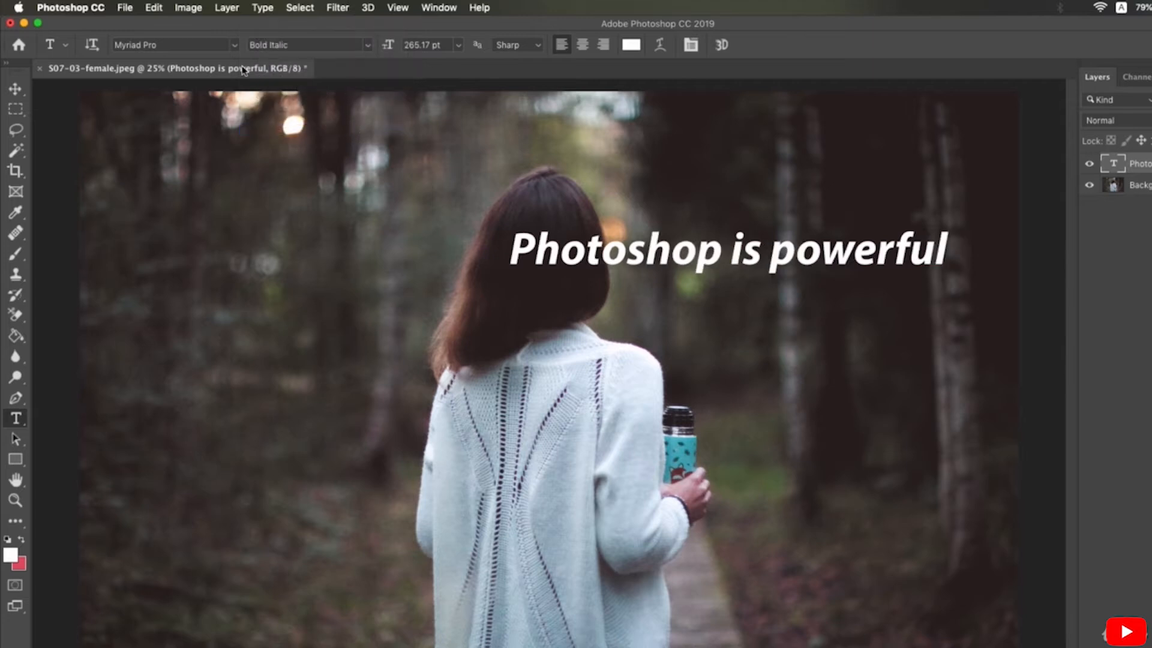
# Set the text in the SignPainter font with the HouseScript style, keeping it left-aligned
pyautogui.click(235, 46)
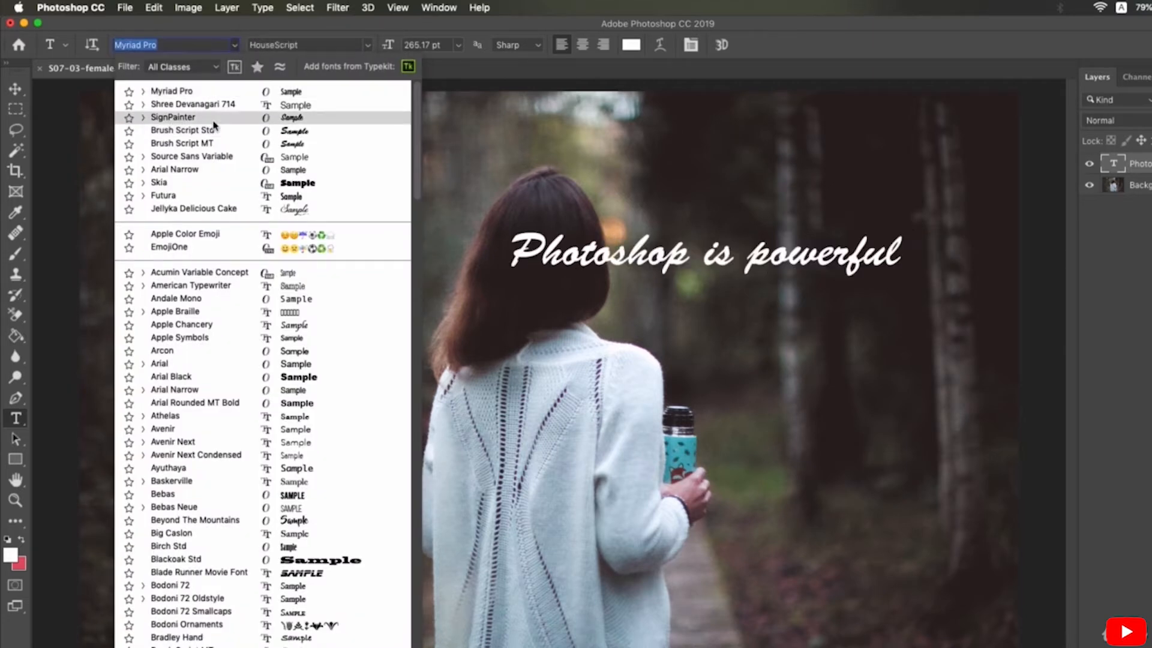
pyautogui.click(213, 117)
pyautogui.click(362, 47)
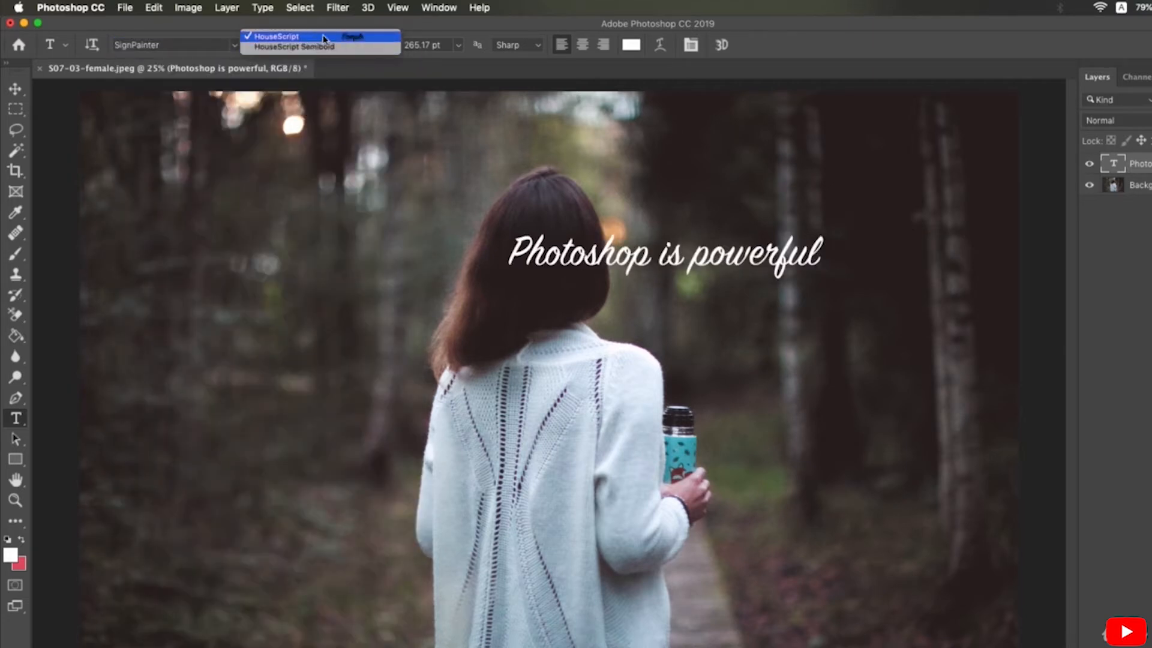
pyautogui.click(219, 54)
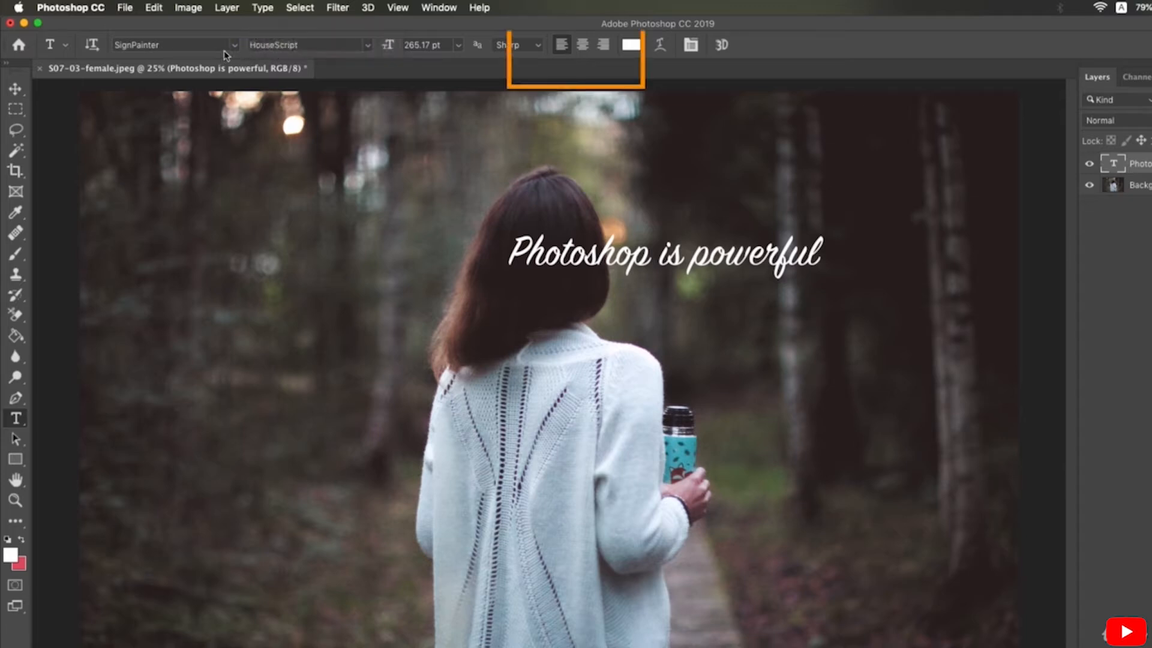
pyautogui.click(577, 48)
pyautogui.click(562, 45)
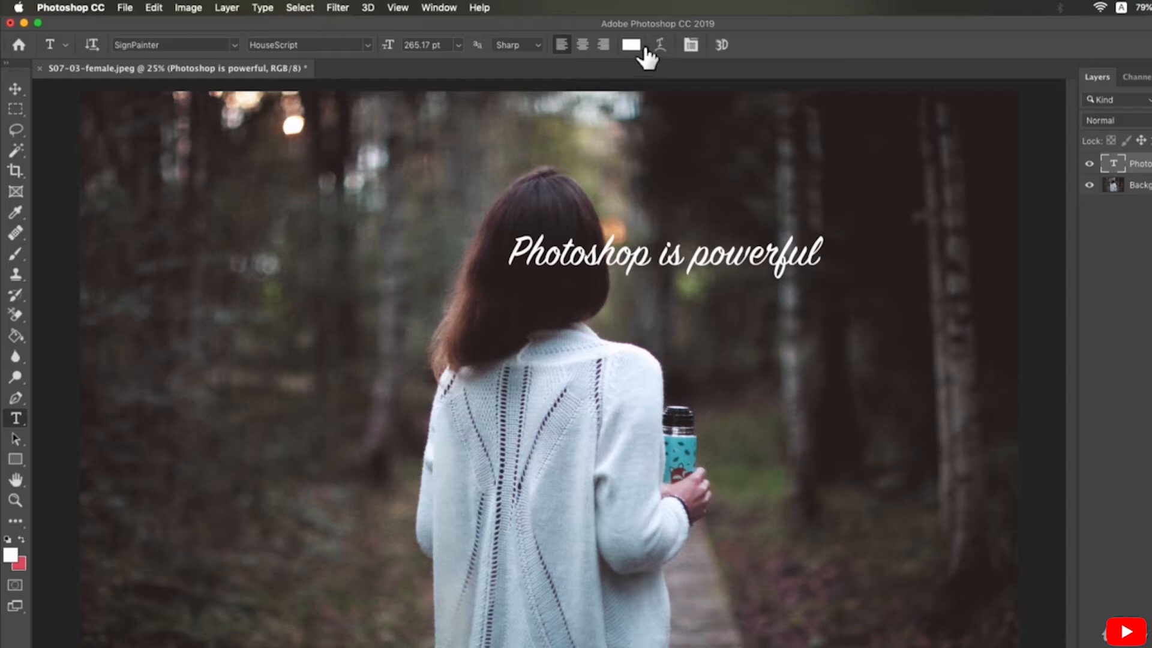
# Set the text colour to pure red, RGB 255, 0, 0
pyautogui.click(635, 48)
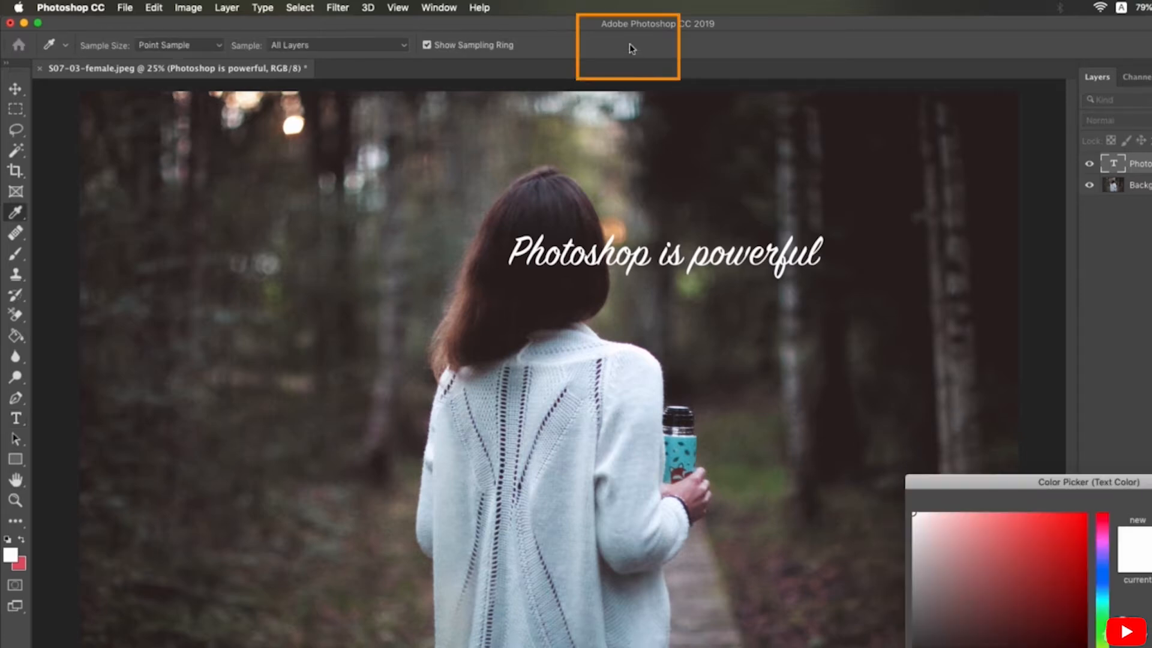
pyautogui.moveTo(973, 482); pyautogui.dragTo(819, 416)
pyautogui.moveTo(843, 455); pyautogui.dragTo(1092, 398)
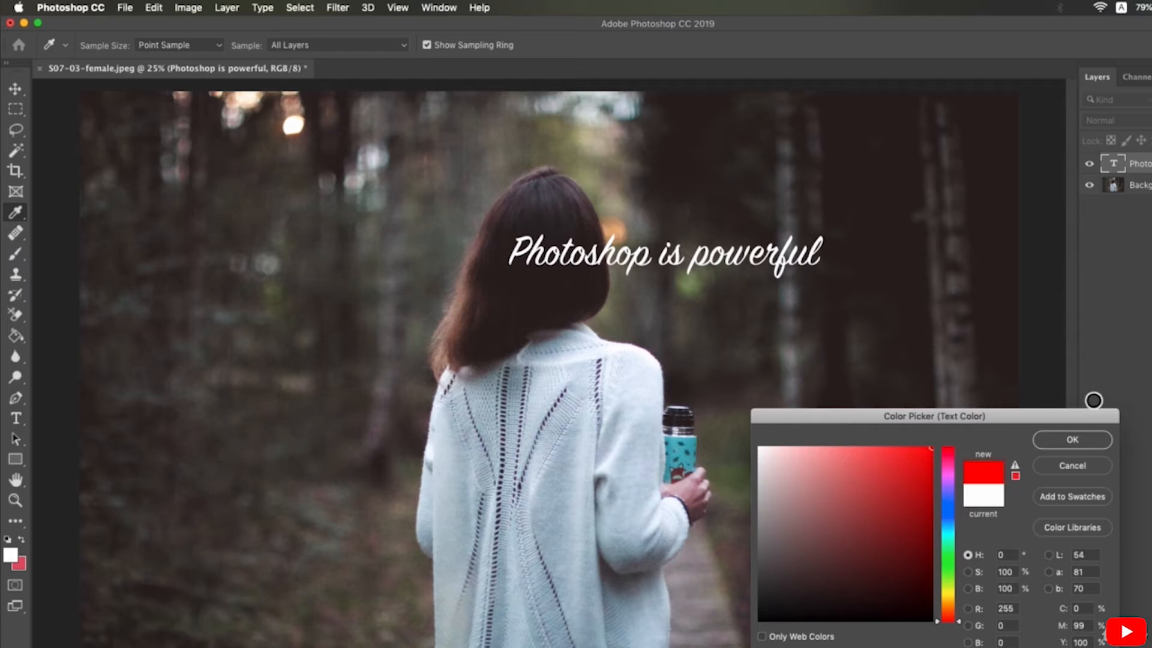
pyautogui.click(1053, 439)
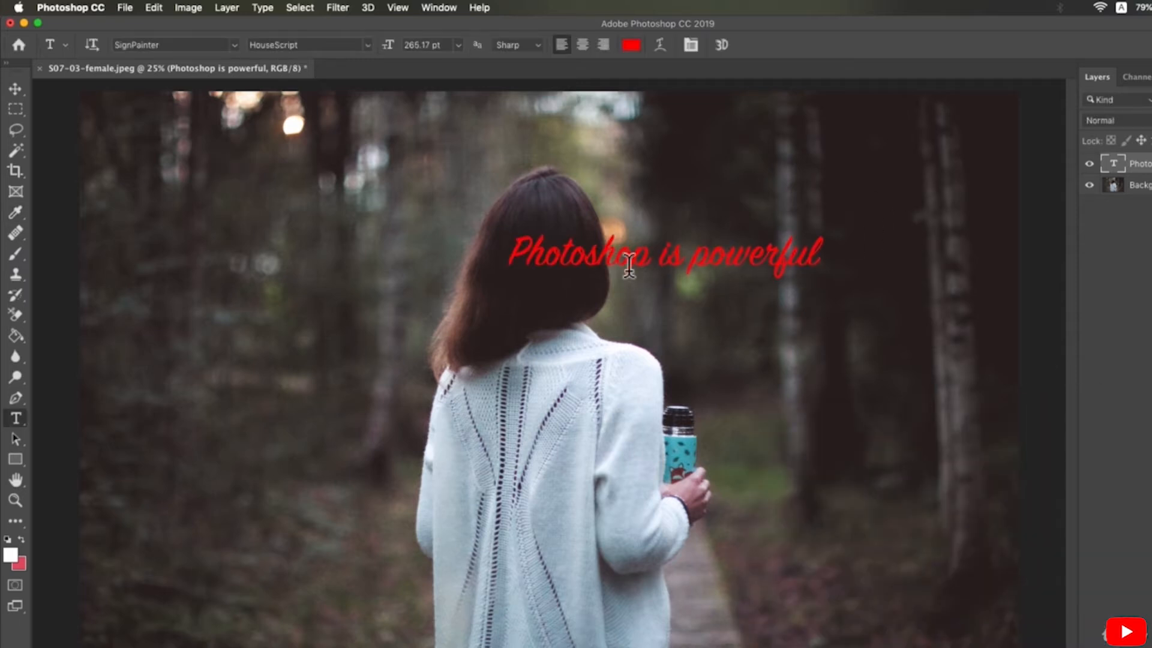
# Set the text's font to Myriad Pro and its colour to a softer red, RGB 240, 55, 55
pyautogui.click(234, 45)
pyautogui.click(228, 105)
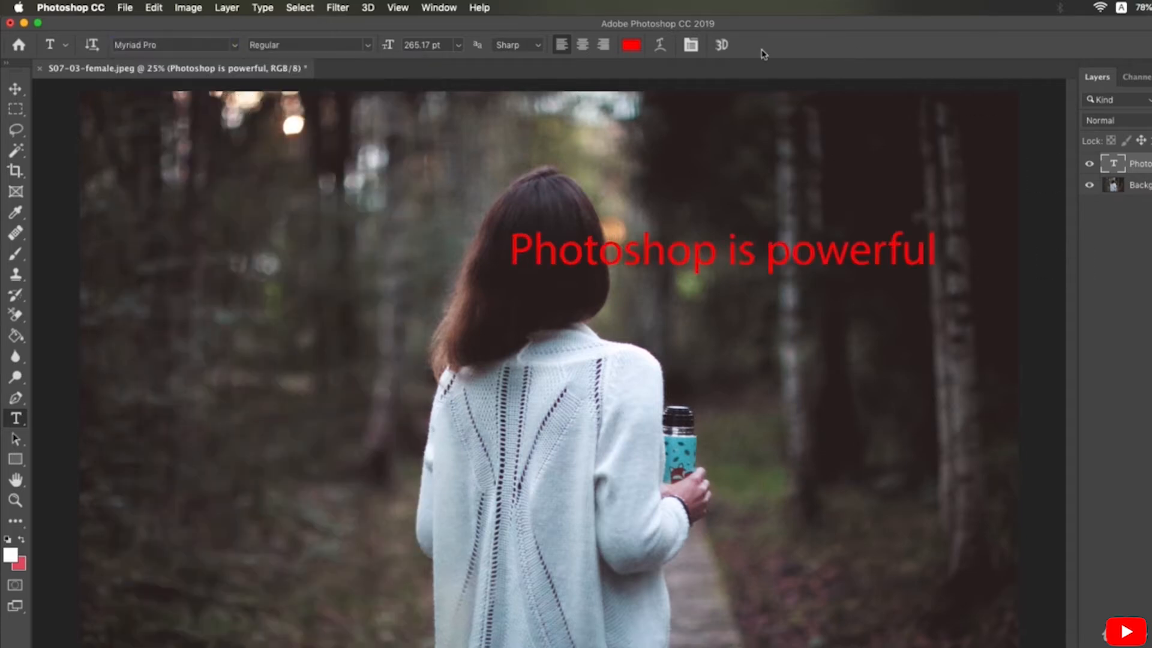
pyautogui.click(631, 45)
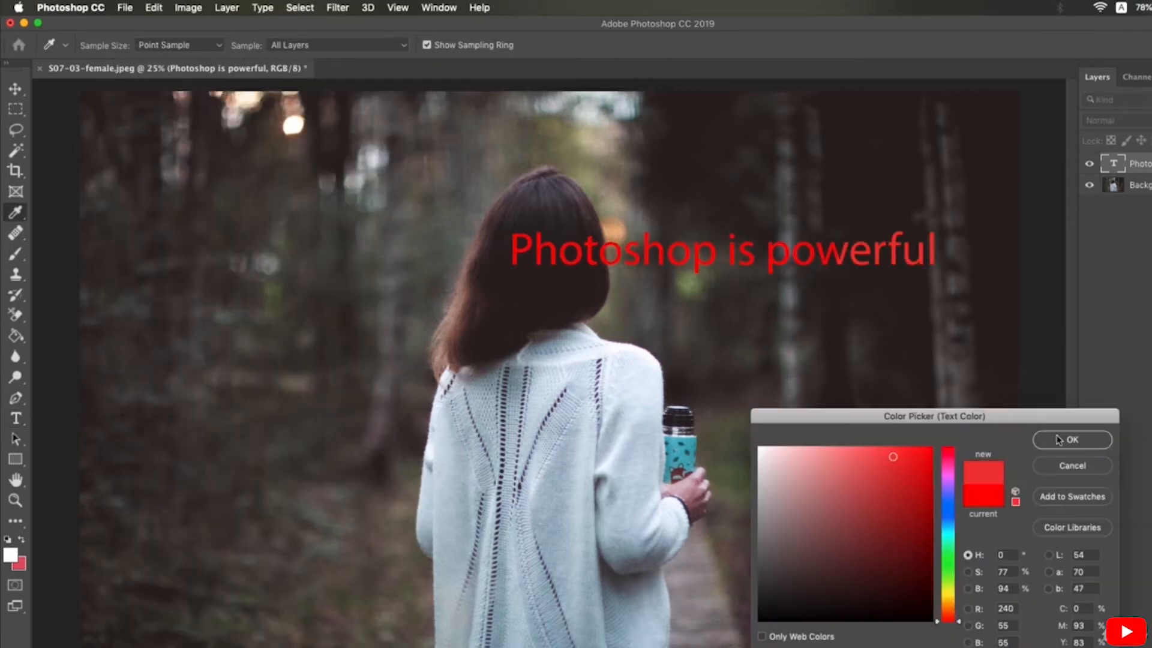
pyautogui.click(1056, 438)
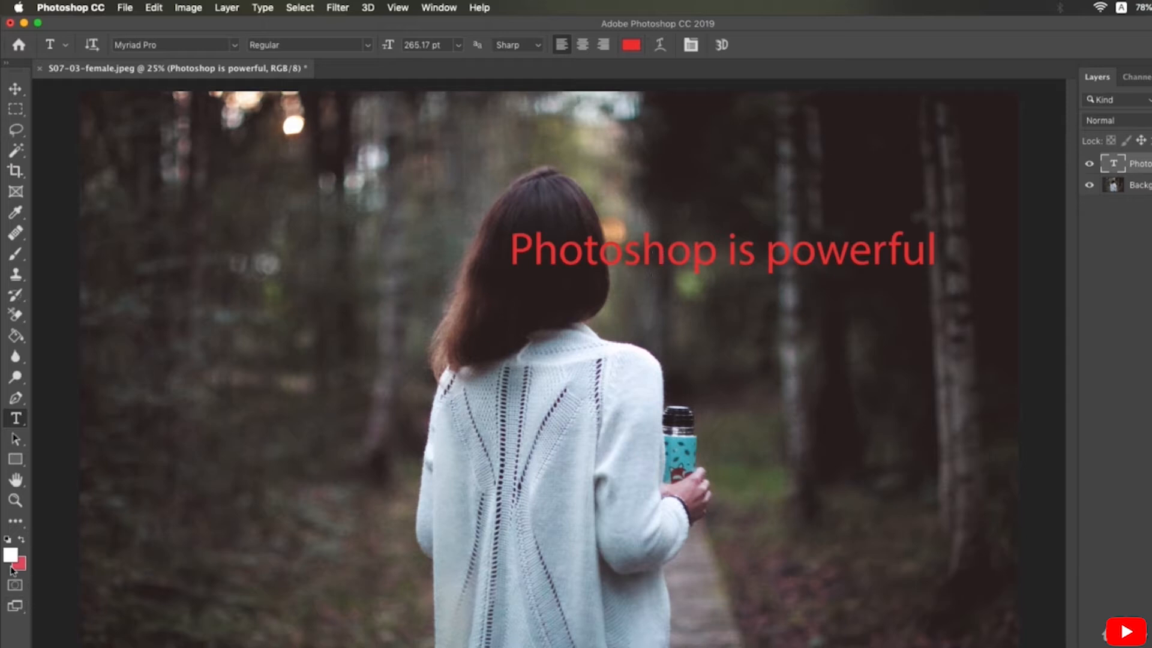
# Recolour only the letters "Photo" with the white foreground colour and finish editing the text
pyautogui.moveTo(616, 264); pyautogui.dragTo(495, 273)
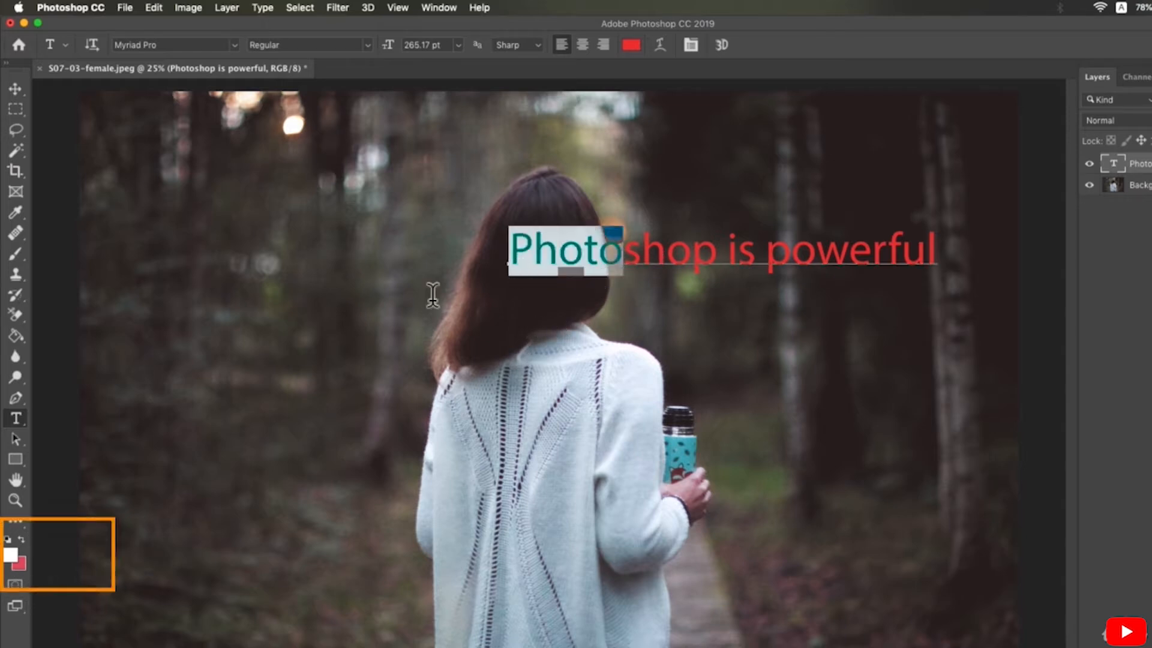
pyautogui.click(11, 555)
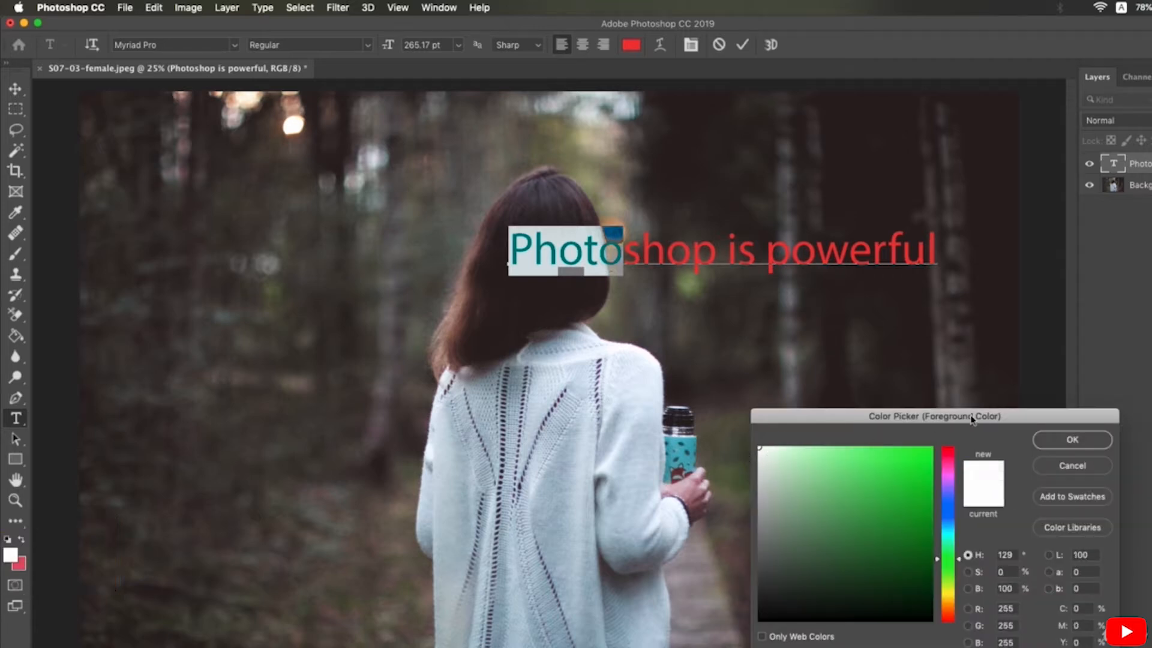
pyautogui.click(1072, 439)
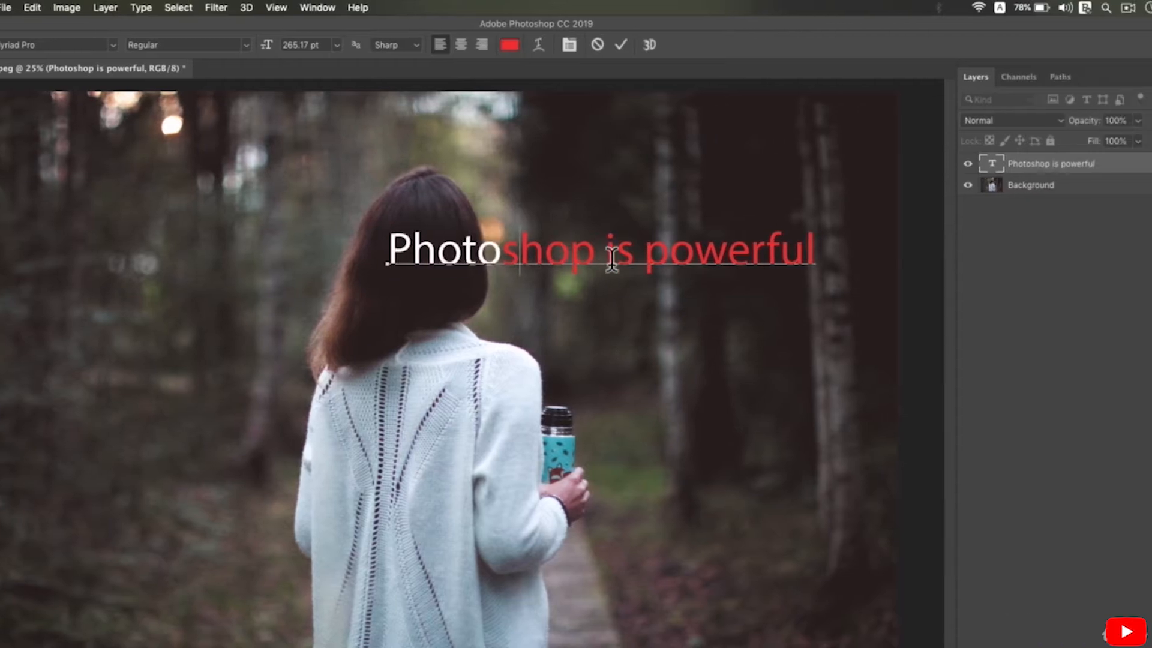
pyautogui.moveTo(737, 252); pyautogui.dragTo(758, 266)
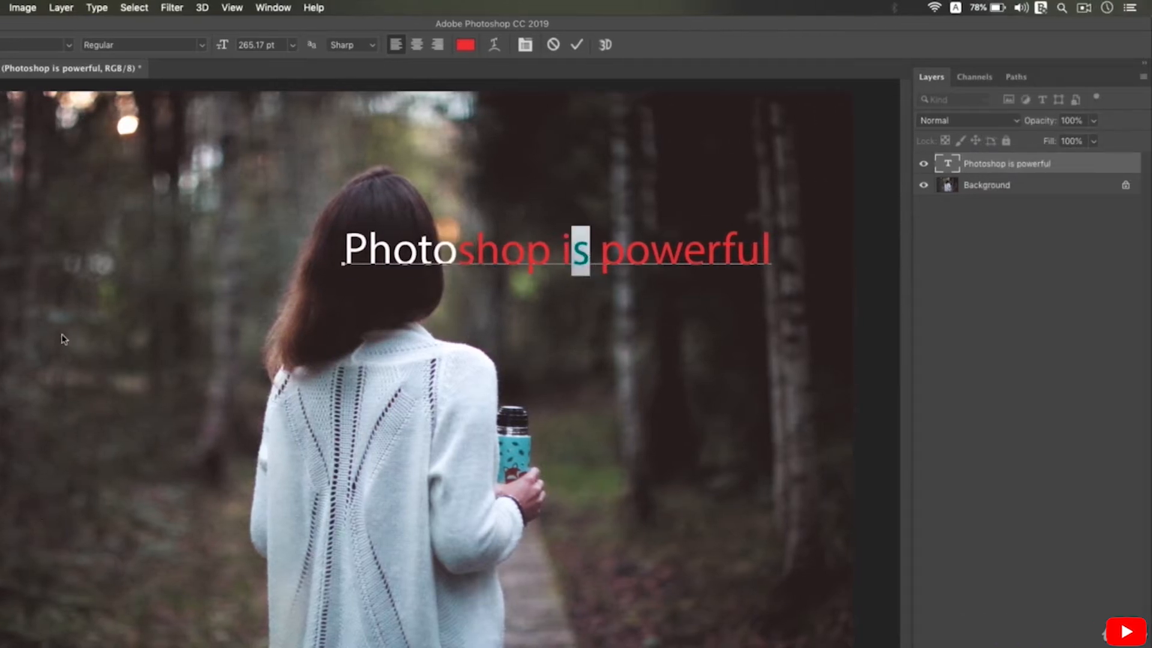
pyautogui.click(1, 111)
pyautogui.click(1, 91)
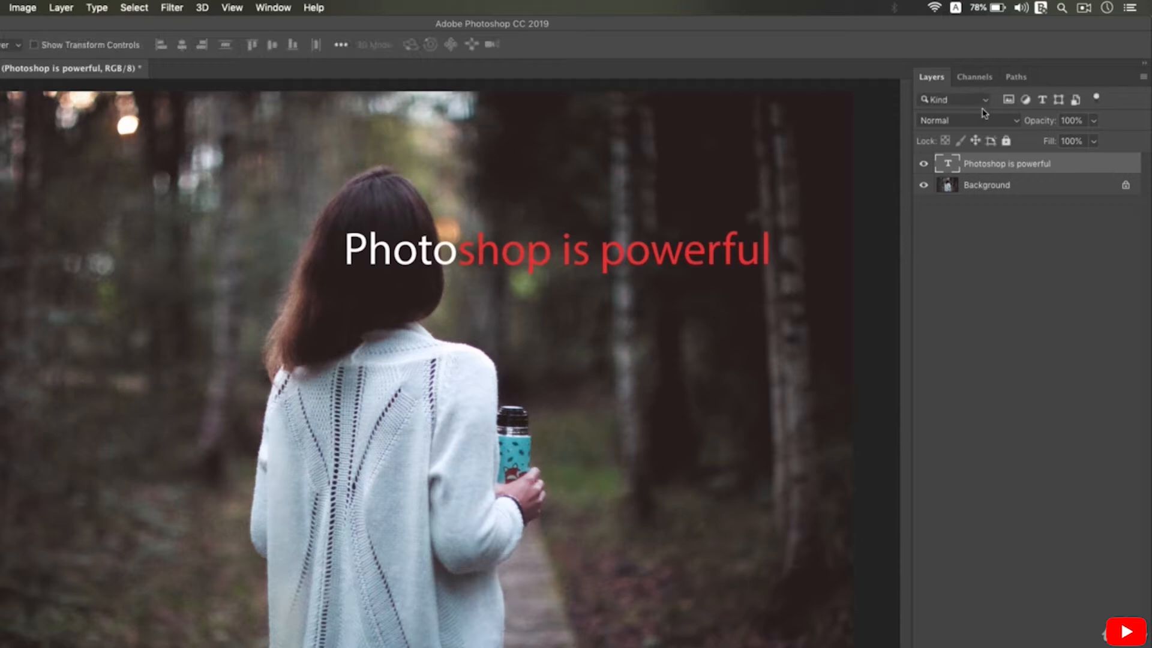
# Apply a Color Overlay to the text layer in the teal sampled from the woman's tumbler, RGB 77, 177, 192
pyautogui.doubleClick(1103, 163)
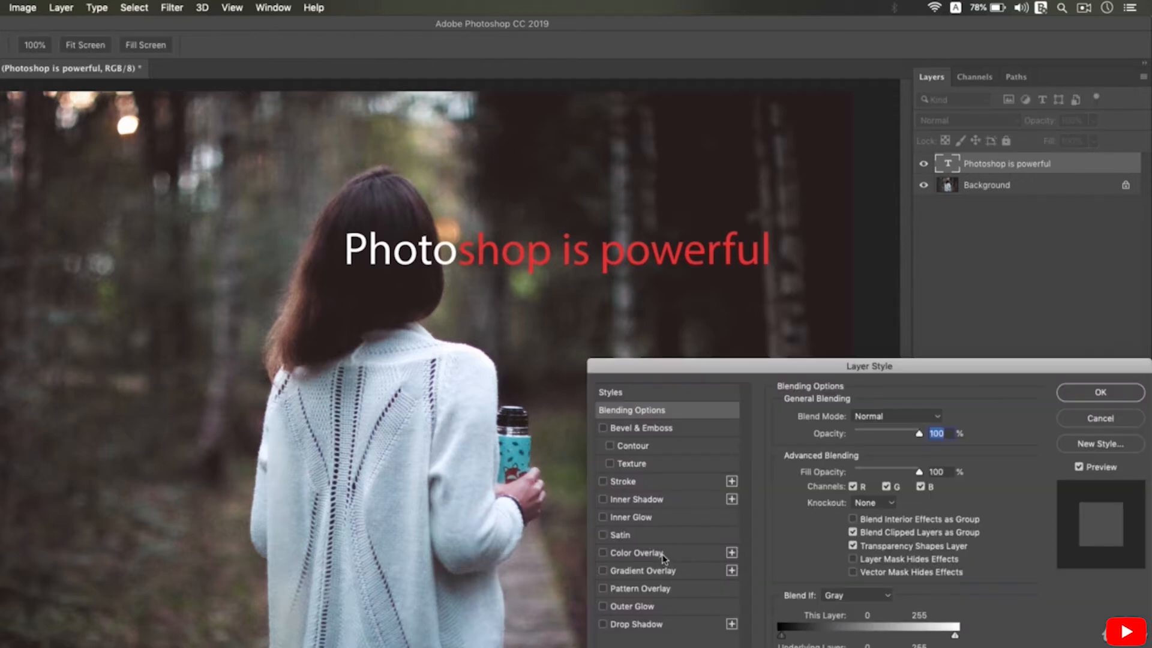
pyautogui.click(636, 553)
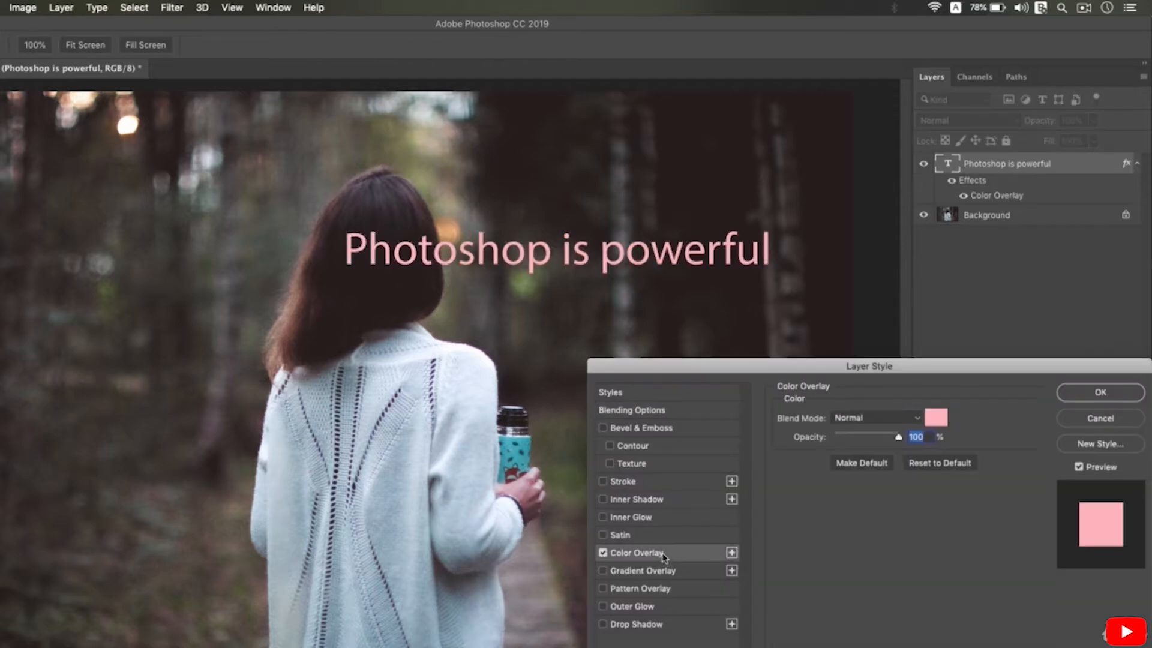
pyautogui.click(934, 419)
pyautogui.click(740, 523)
pyautogui.click(782, 505)
pyautogui.click(746, 485)
pyautogui.click(693, 456)
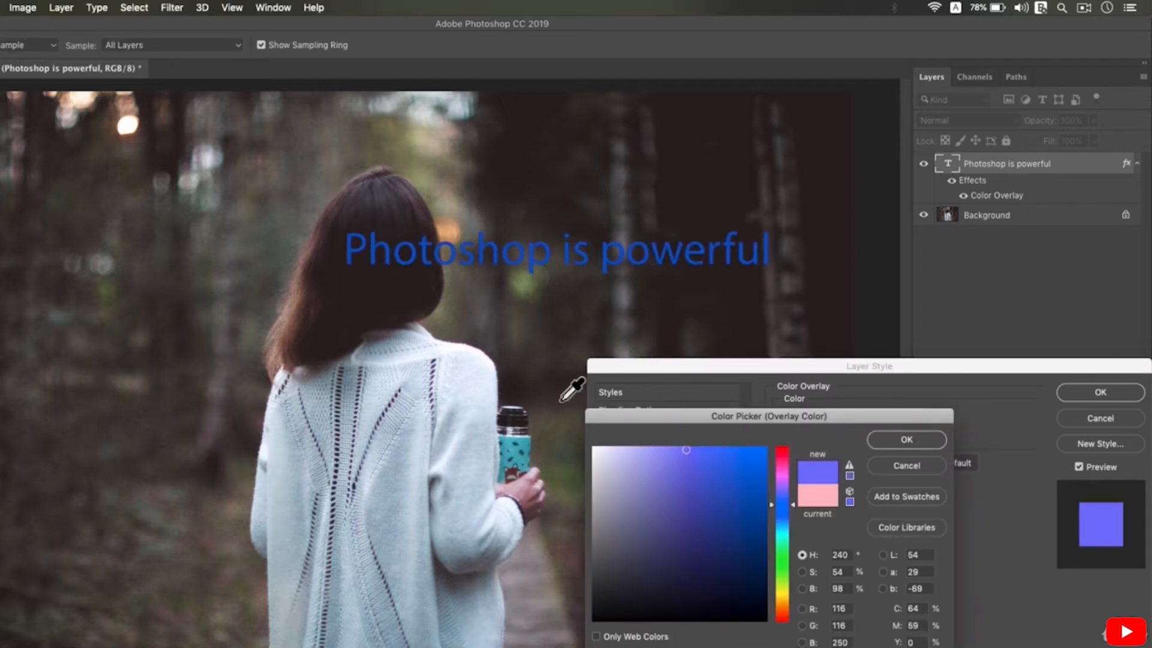
pyautogui.click(490, 421)
pyautogui.click(520, 466)
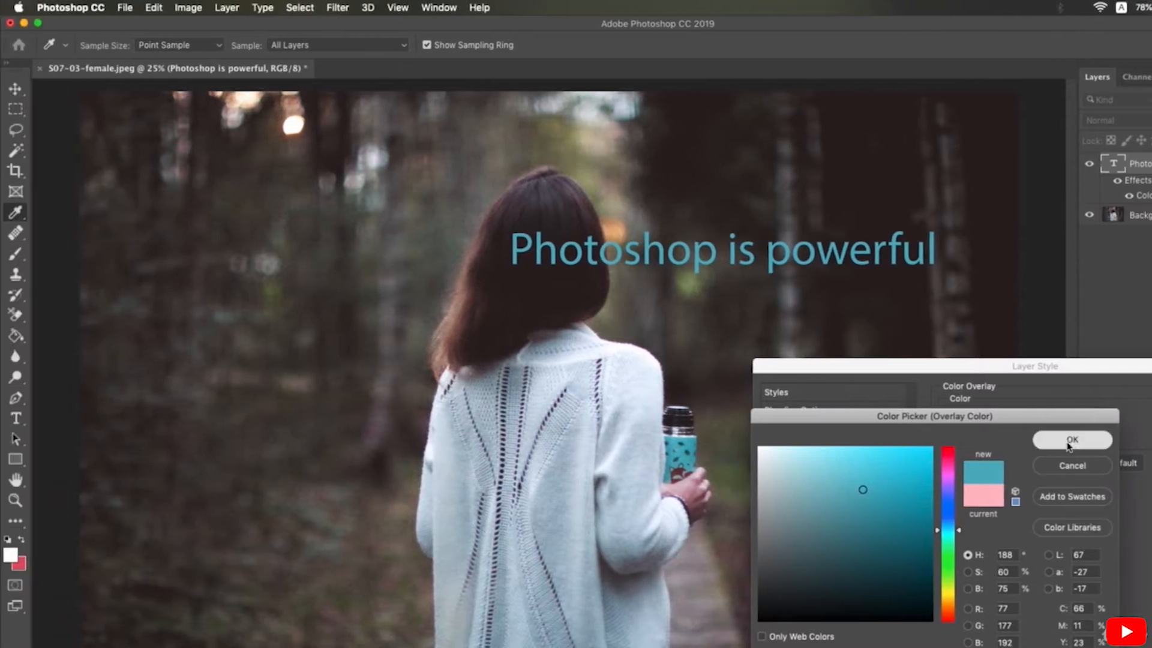
pyautogui.click(906, 439)
pyautogui.press('Return')
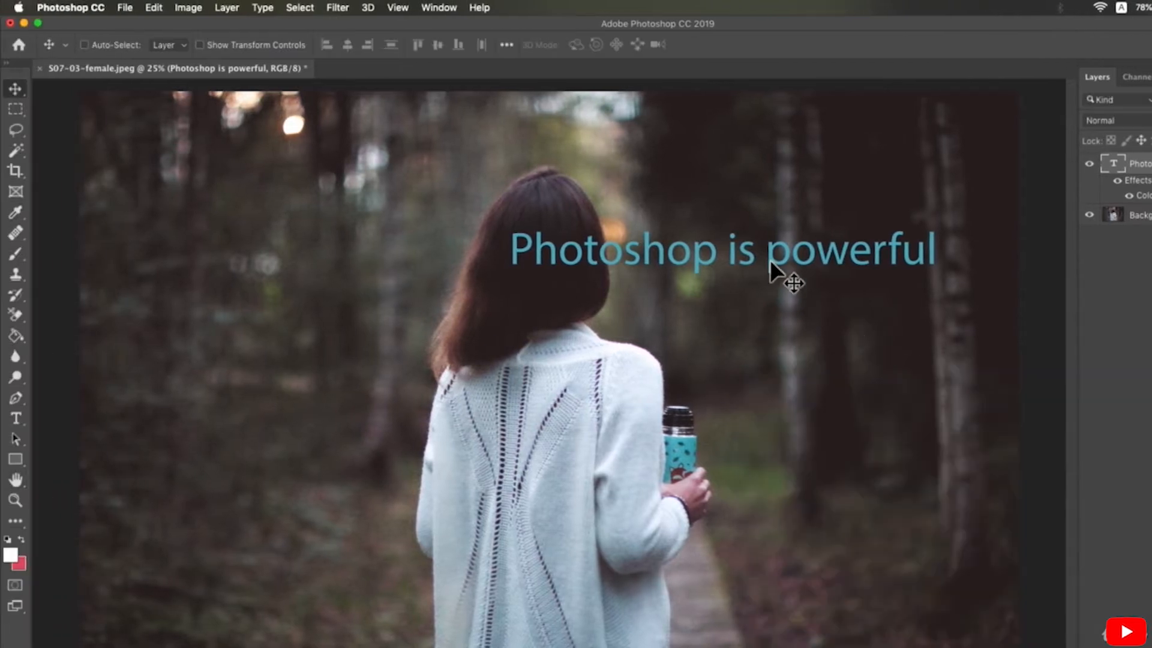
pyautogui.click(16, 418)
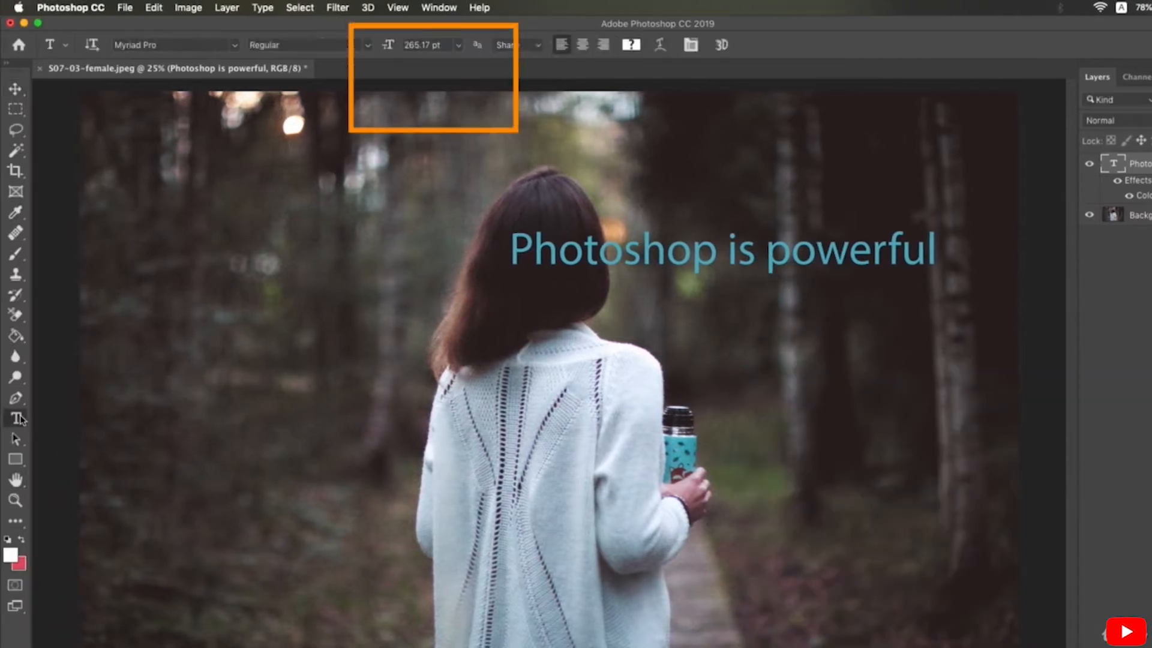
pyautogui.click(457, 44)
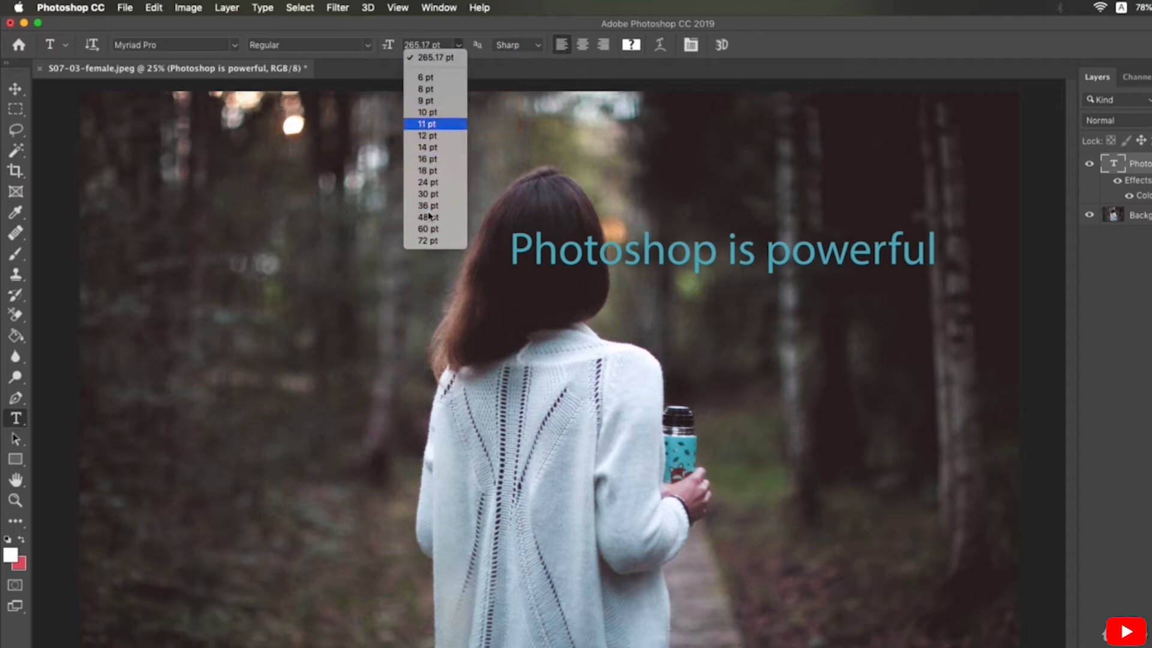
pyautogui.click(866, 257)
pyautogui.click(16, 89)
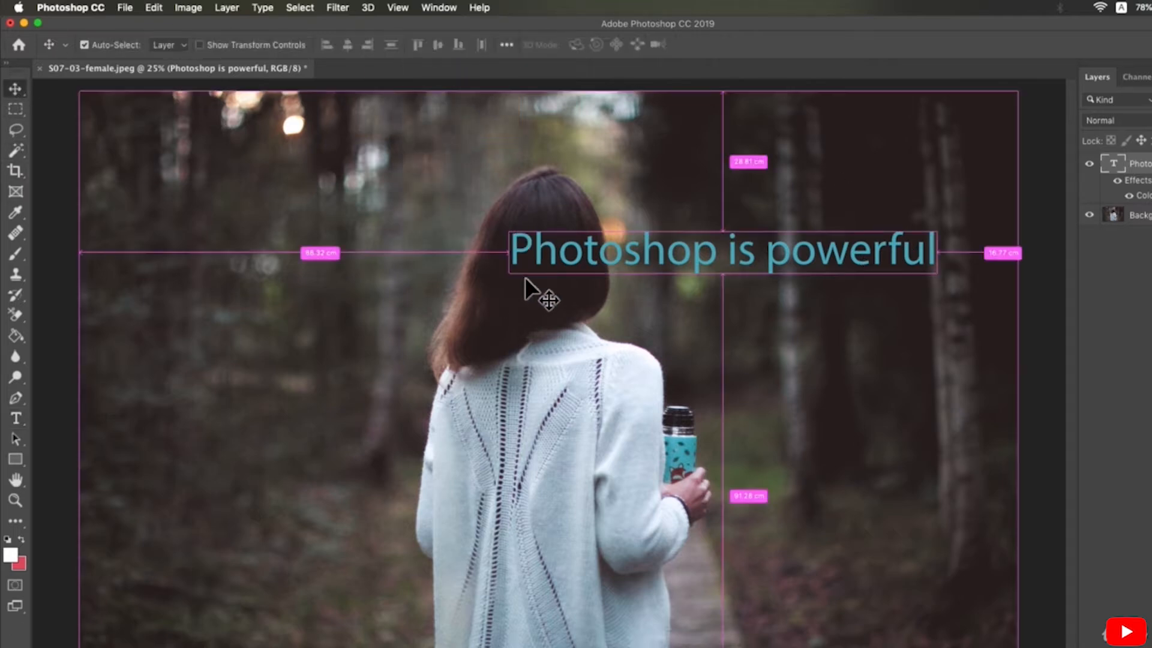
# Enlarge the "Photoshop is powerful" text proportionally to about 145% with Free Transform and apply it
pyautogui.press('super+t')
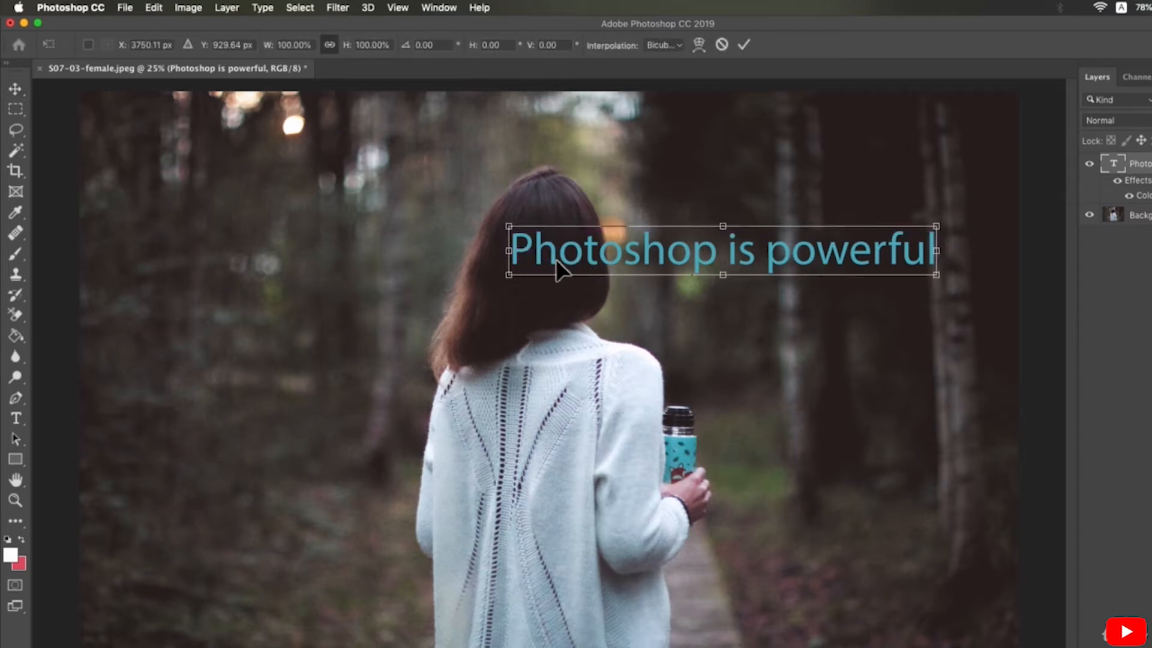
pyautogui.moveTo(523, 285); pyautogui.dragTo(342, 381)
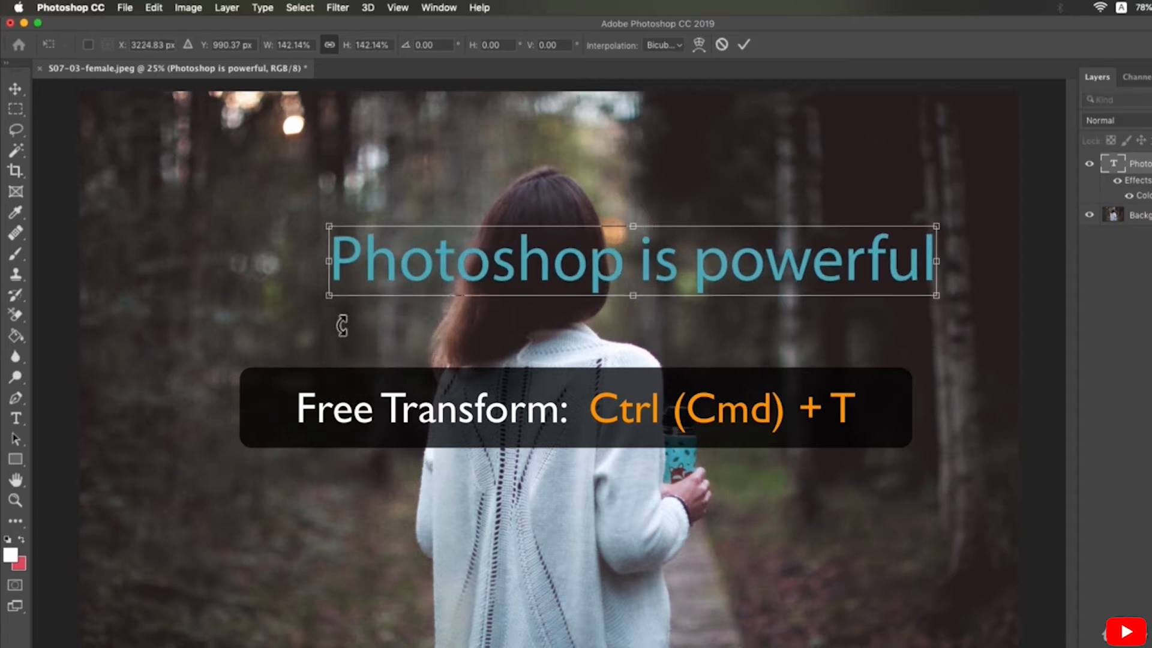
pyautogui.moveTo(332, 306); pyautogui.dragTo(318, 313)
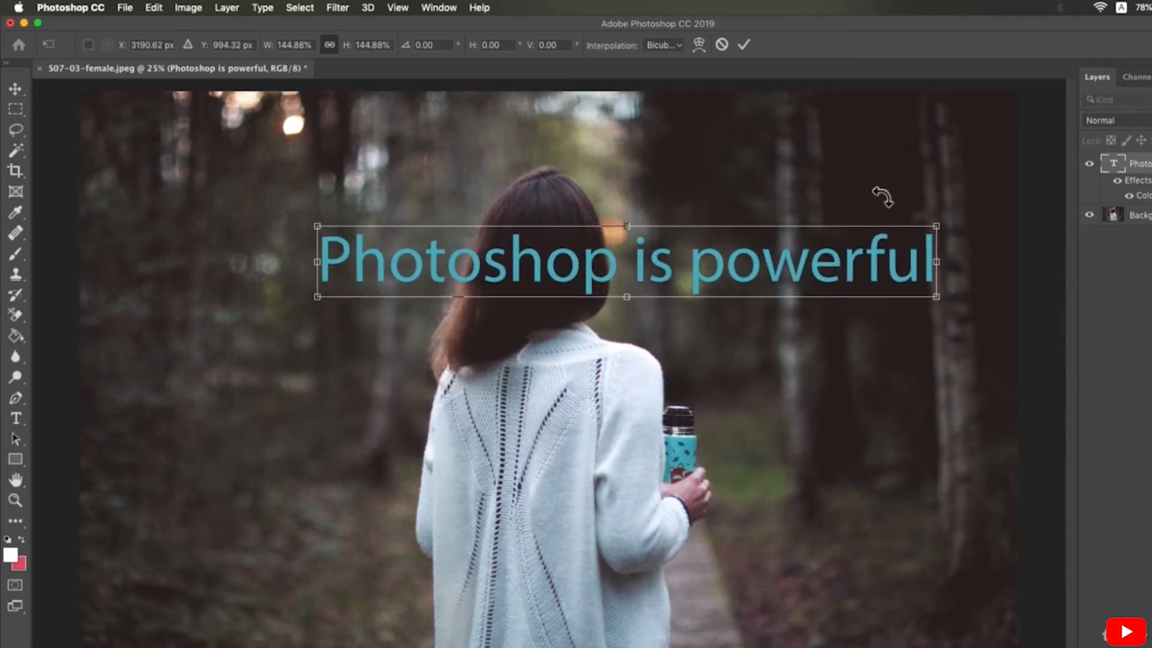
pyautogui.moveTo(914, 211)
pyautogui.mouseDown()
pyautogui.moveTo(927, 217)
pyautogui.moveTo(926, 251)
pyautogui.moveTo(915, 209)
pyautogui.mouseUp()
pyautogui.press('Return')
# Try flipping the text horizontally and vertically with Free Transform, and undo the transformations
pyautogui.press('super+t')
pyautogui.rightClick(797, 185)
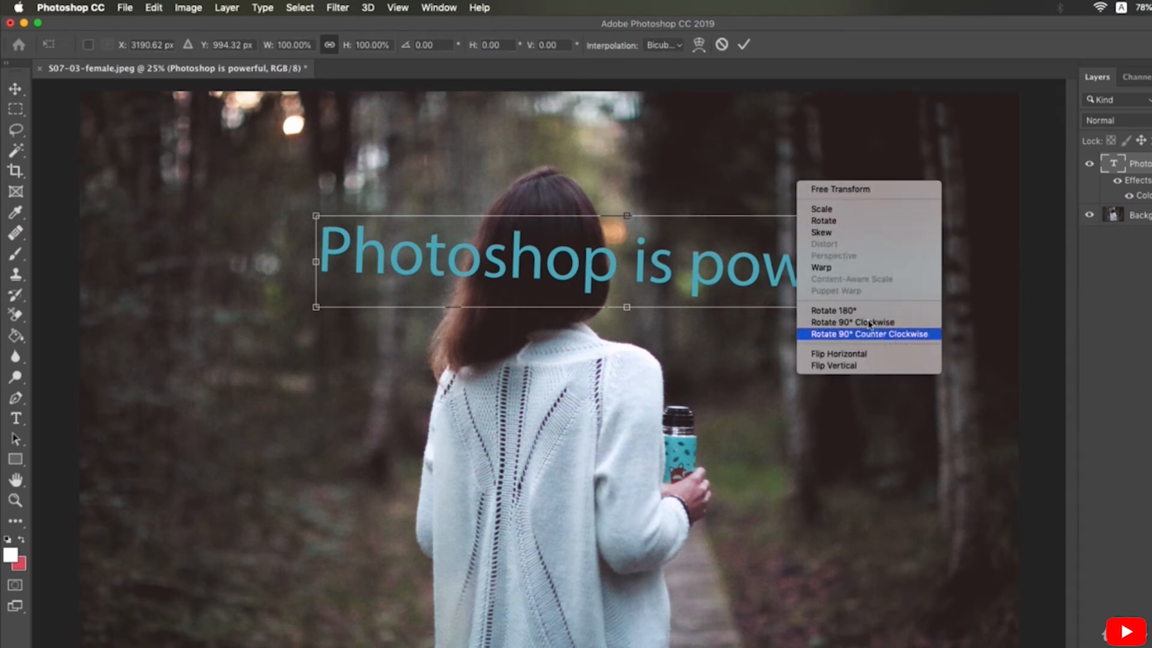
pyautogui.click(861, 354)
pyautogui.rightClick(783, 365)
pyautogui.click(829, 546)
pyautogui.press('super+z')
# Scale the text proportionally to about 161% with Free Transform, undoing the stray distortion
pyautogui.moveTo(316, 307); pyautogui.dragTo(488, 327)
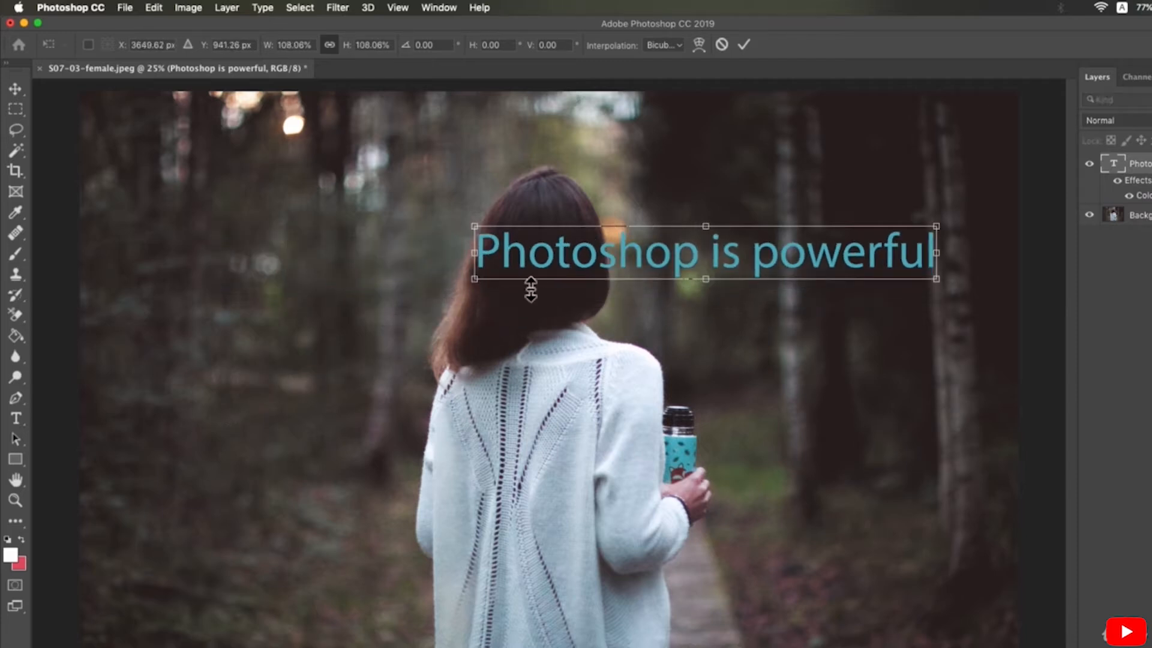
pyautogui.moveTo(482, 274); pyautogui.dragTo(438, 292)
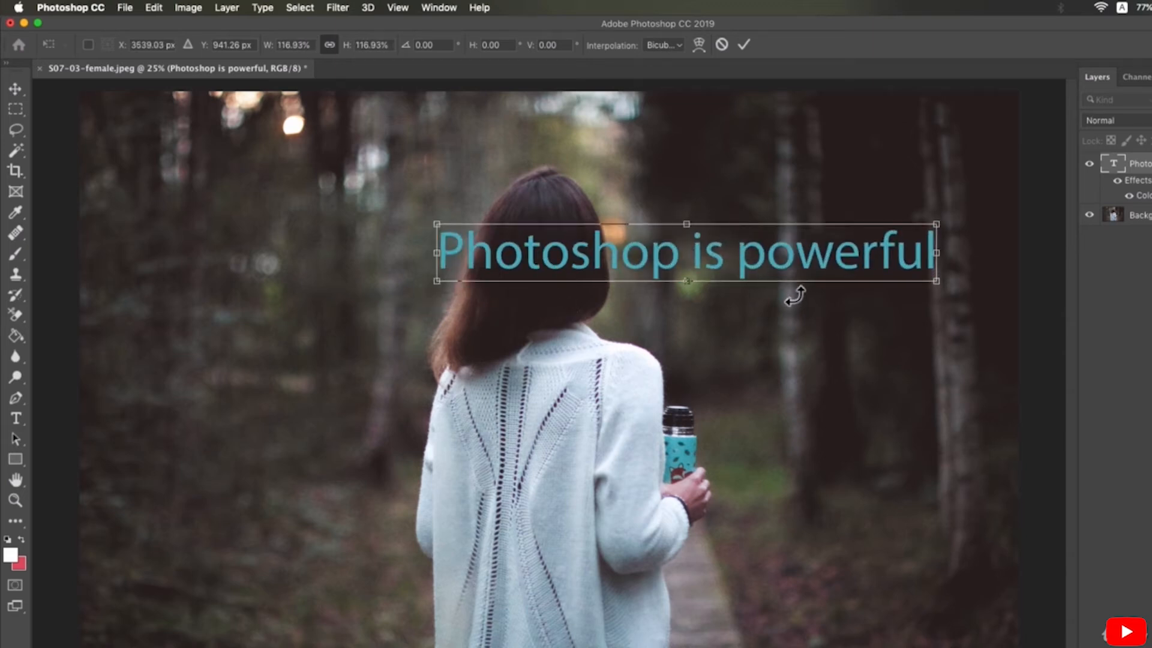
pyautogui.moveTo(706, 291); pyautogui.dragTo(683, 407)
pyautogui.press('super+z')
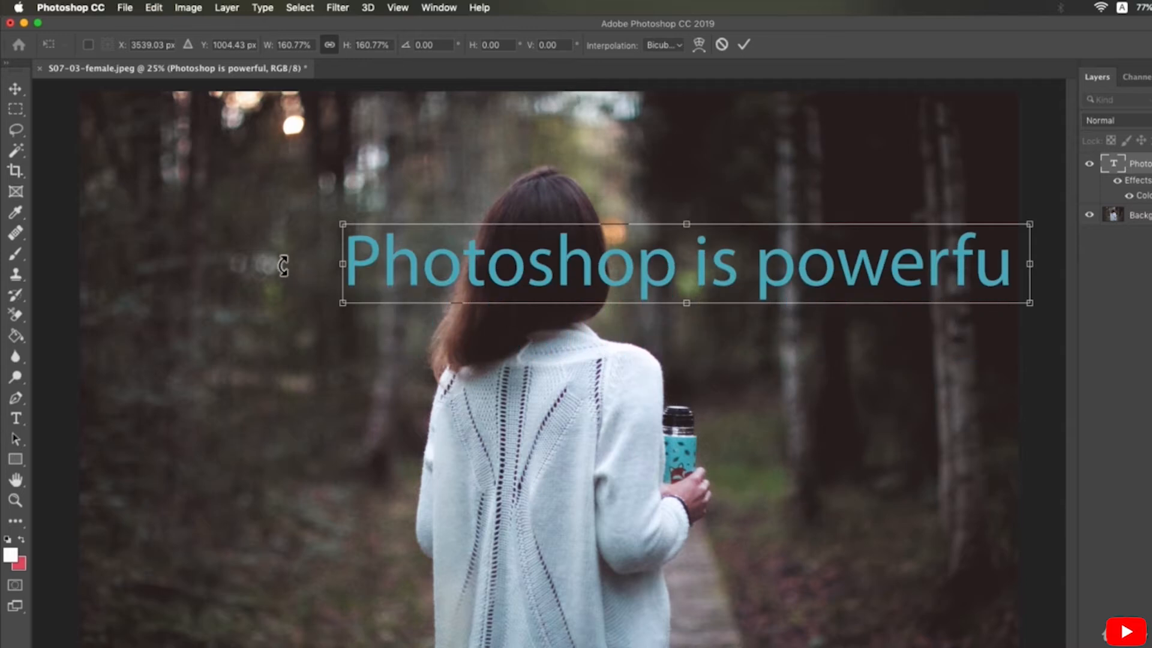
# Insert "-test-" after "Phot" in the enlarged text
pyautogui.click(15, 418)
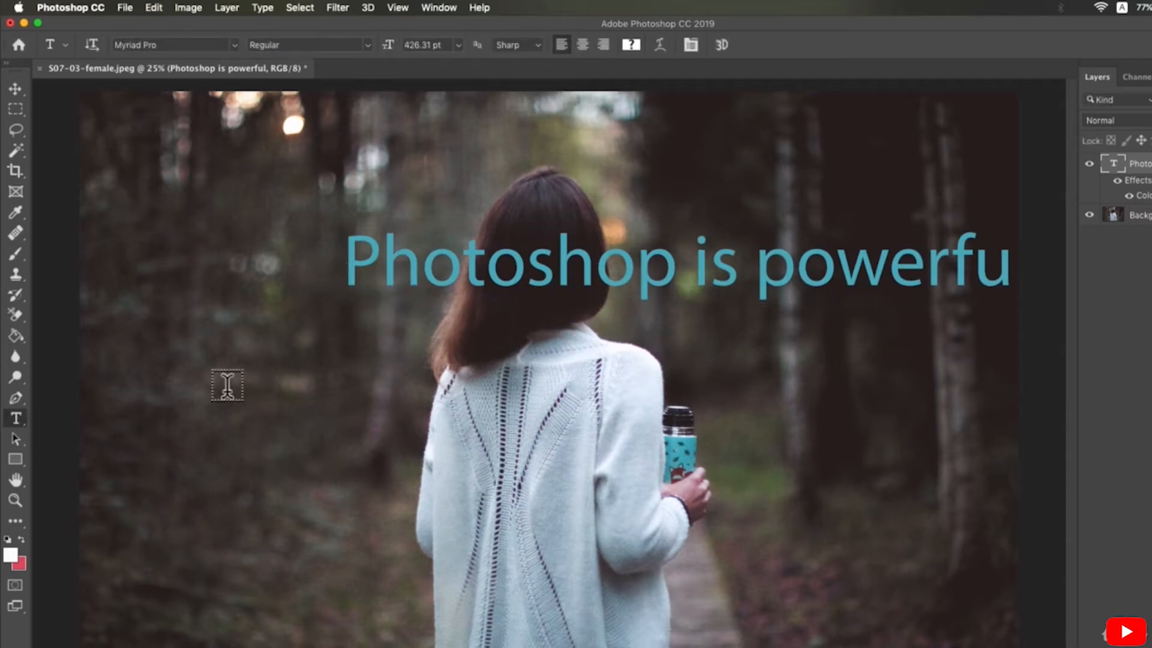
pyautogui.click(491, 282)
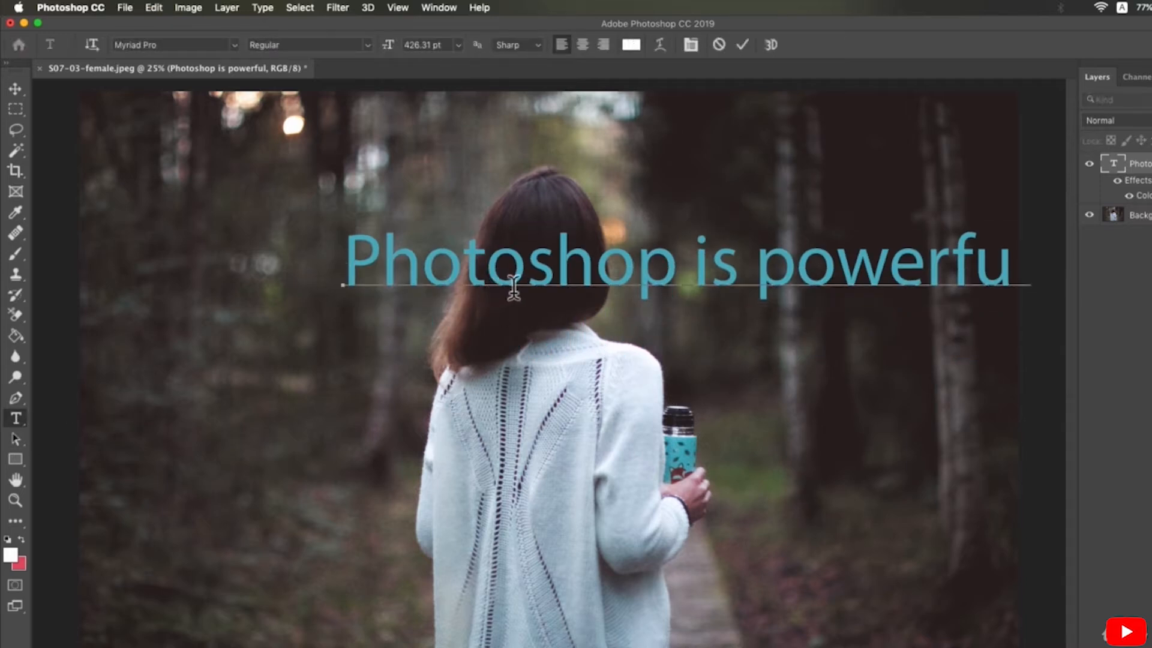
pyautogui.write('test')
pyautogui.click(491, 273)
pyautogui.write('-')
pyautogui.click(622, 273)
pyautogui.write('-')
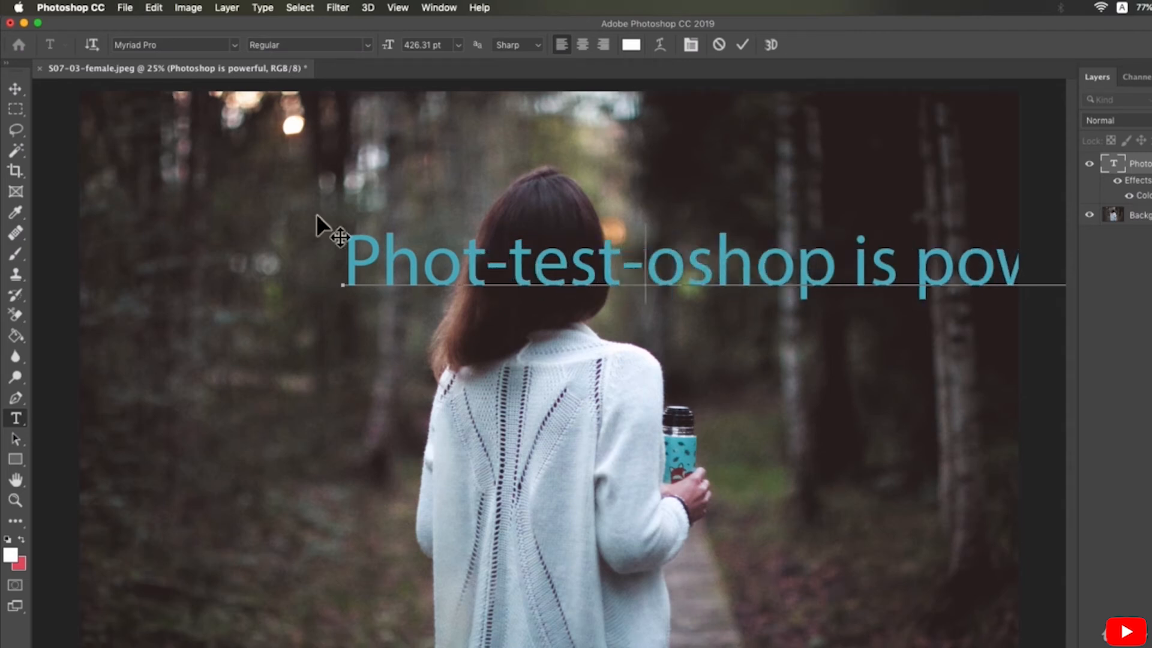
# Finish editing and move the text down and to the left so the whole line fits across the photo
pyautogui.click(15, 88)
pyautogui.moveTo(641, 258); pyautogui.dragTo(429, 327)
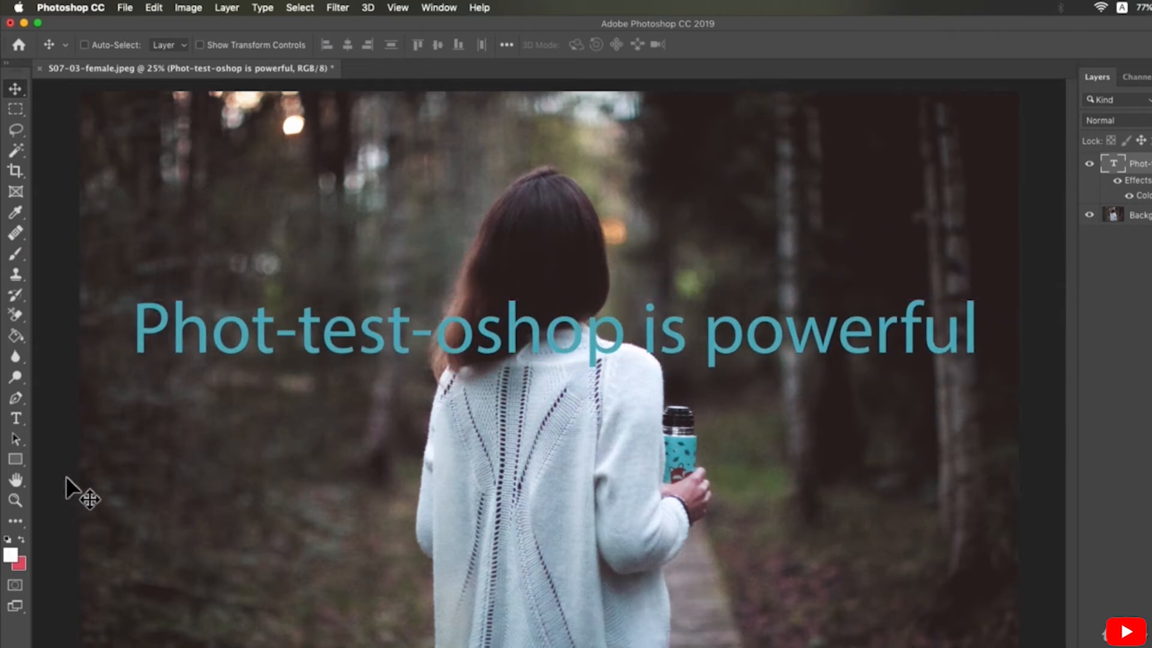
pyautogui.moveTo(463, 315); pyautogui.dragTo(302, 351)
# Delete "-test-" so the line reads "Photoshop is powerful", and finish editing the text
pyautogui.click(15, 419)
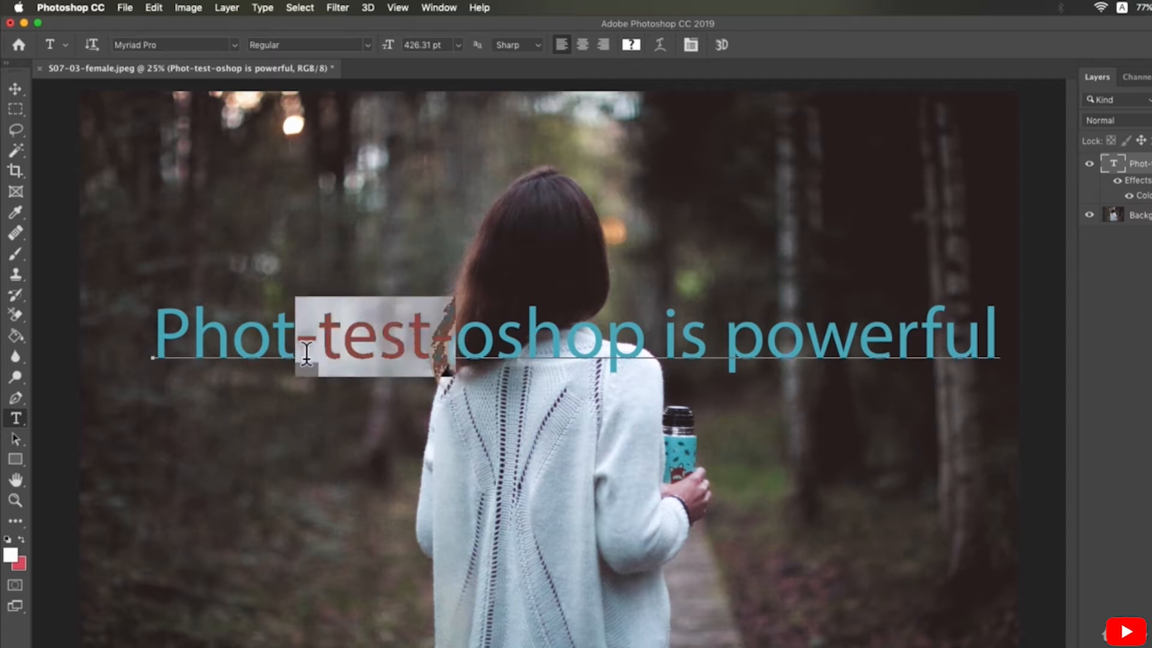
pyautogui.press('BackSpace')
pyautogui.click(15, 88)
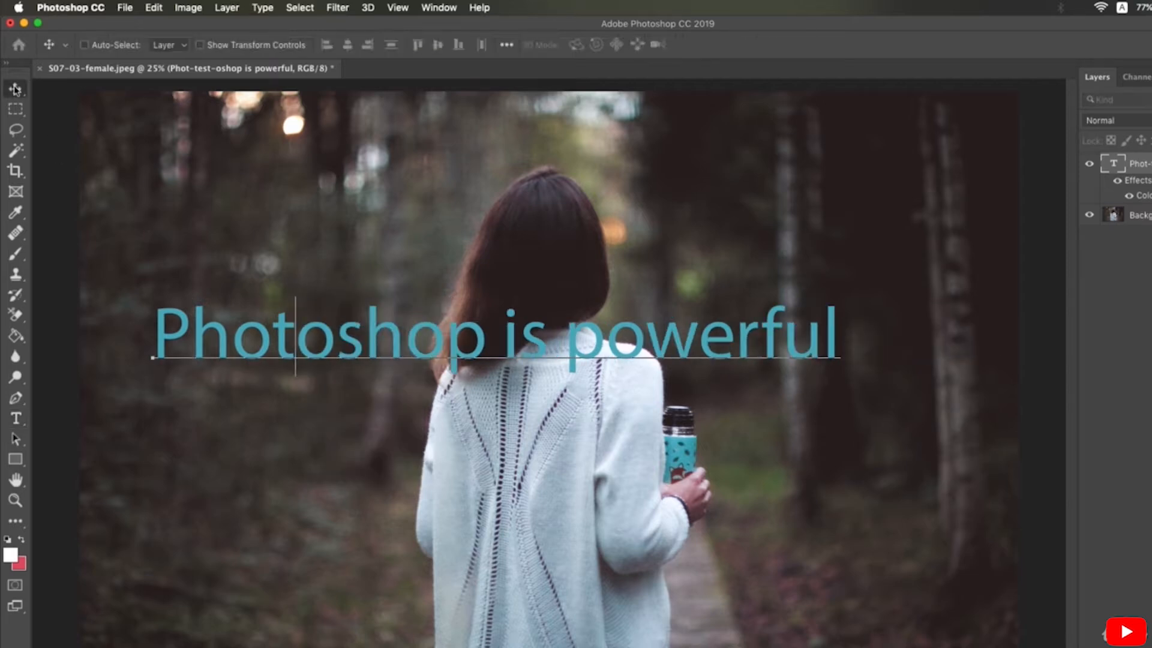
# Add the word "Vertical" as vertical text over the trees right of the woman and shift it slightly down
pyautogui.click(18, 419)
pyautogui.click(60, 432)
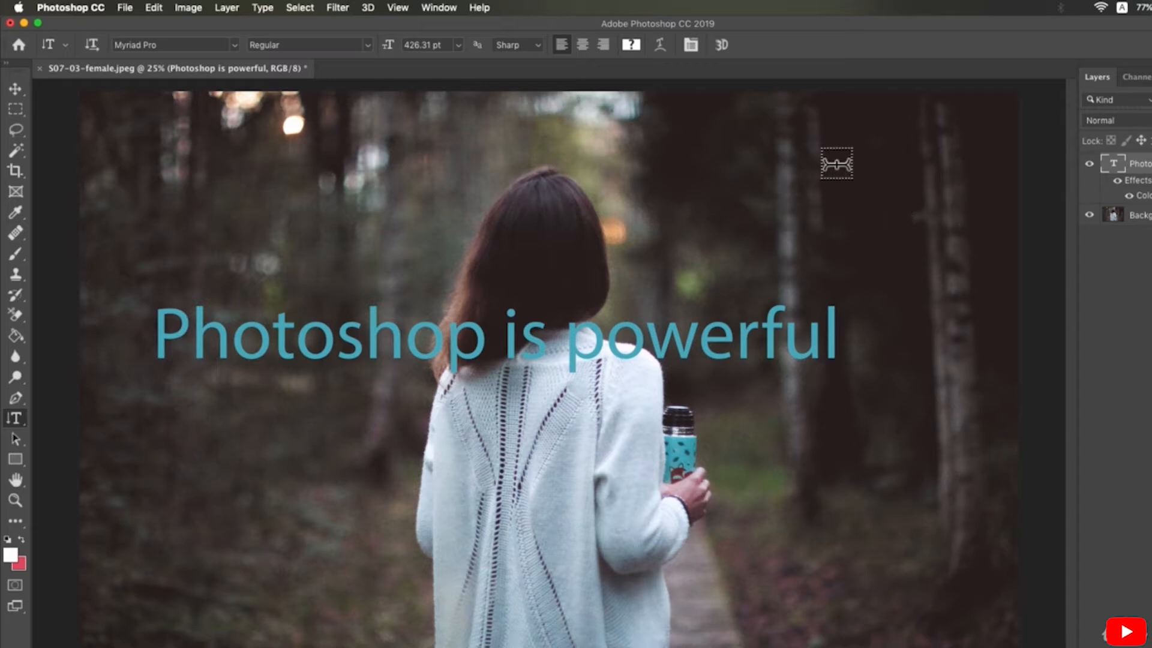
pyautogui.click(903, 152)
pyautogui.write('We')
pyautogui.write('rtical')
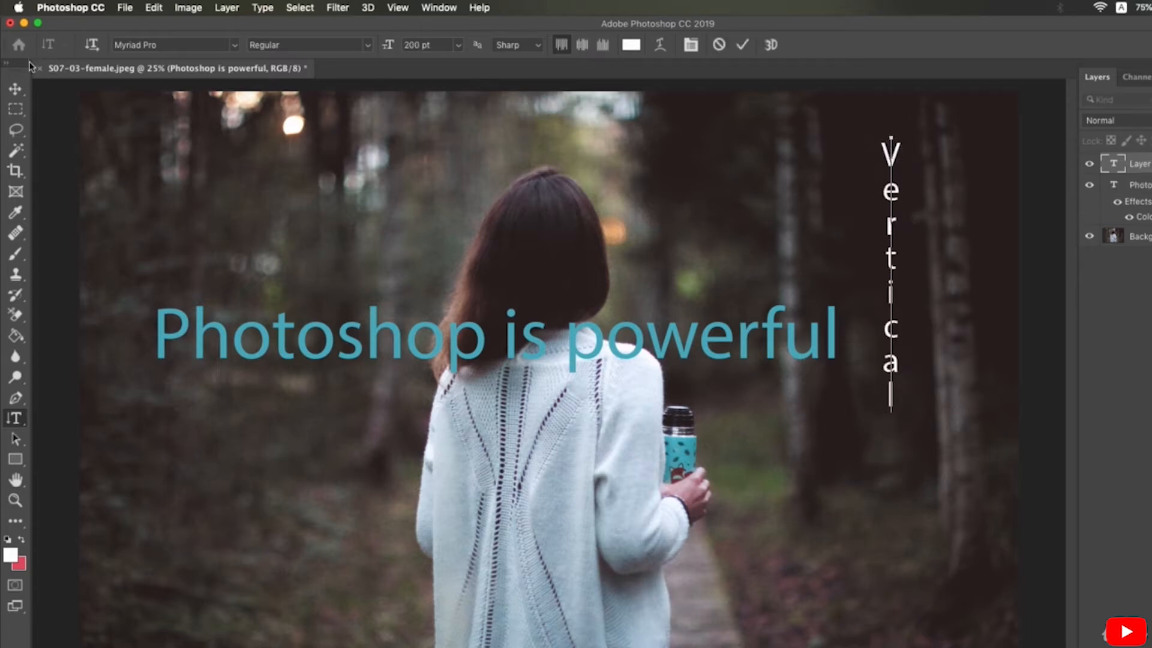
pyautogui.click(16, 90)
pyautogui.moveTo(945, 234); pyautogui.dragTo(918, 276)
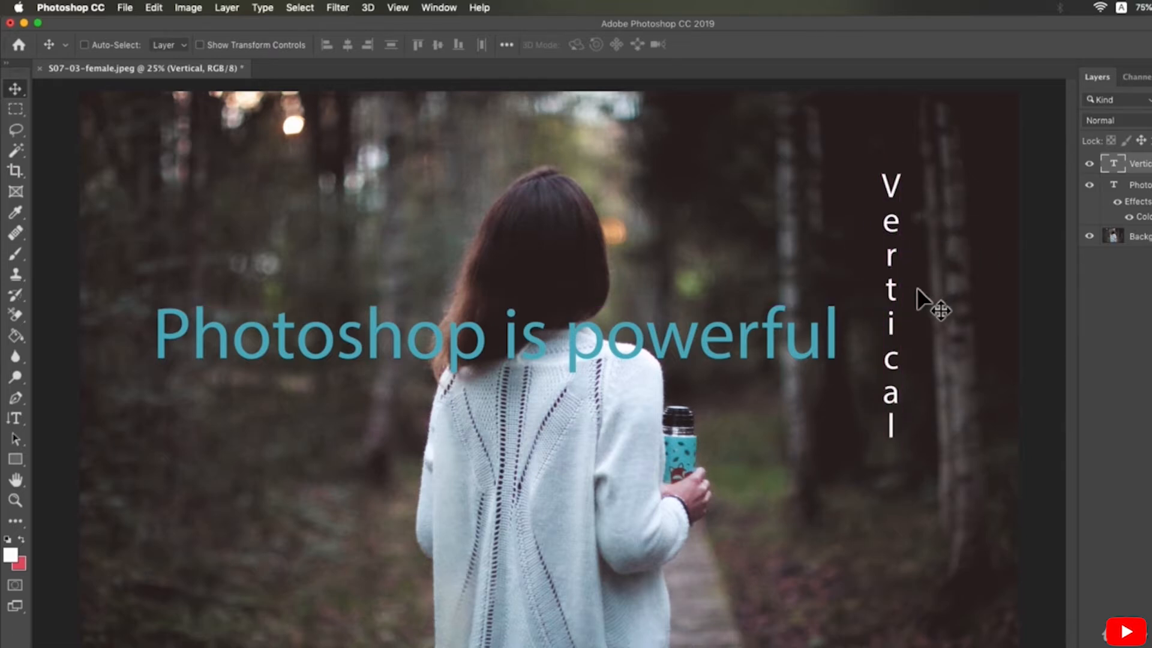
# Select the "Photoshop is powerful" layer directly from the canvas and move the text slightly to the right
pyautogui.rightClick(740, 328)
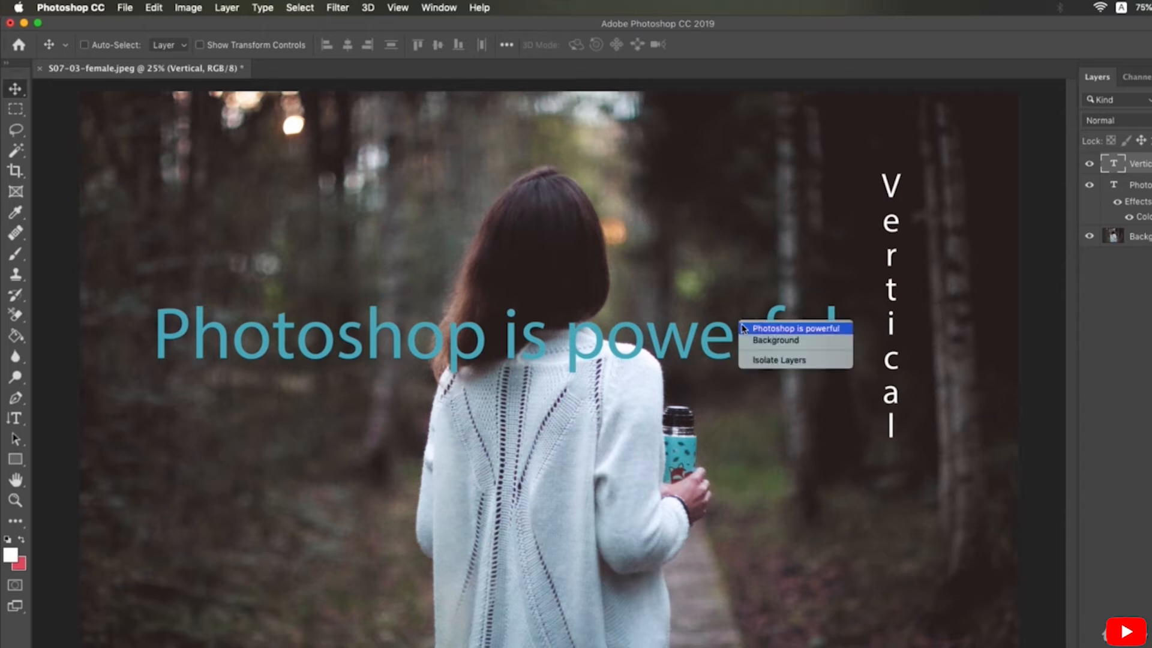
pyautogui.click(779, 328)
pyautogui.moveTo(740, 328); pyautogui.dragTo(757, 337)
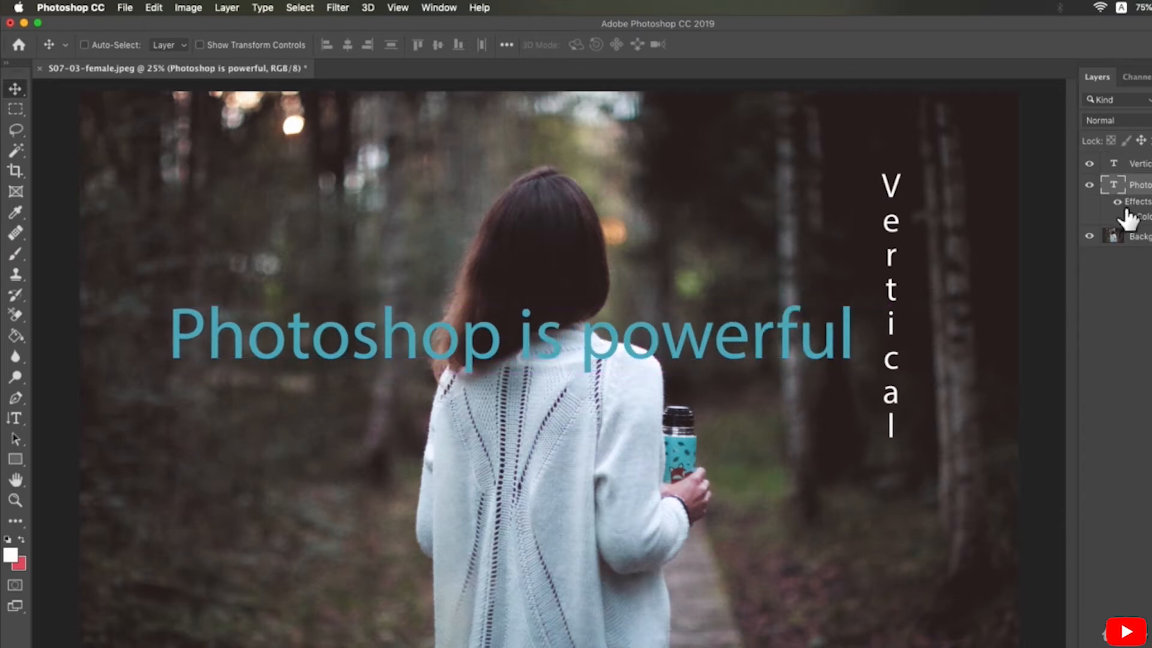
# Switch the text layer's Color Overlay effect off and back on to compare it with the original letter colours
pyautogui.click(1126, 215)
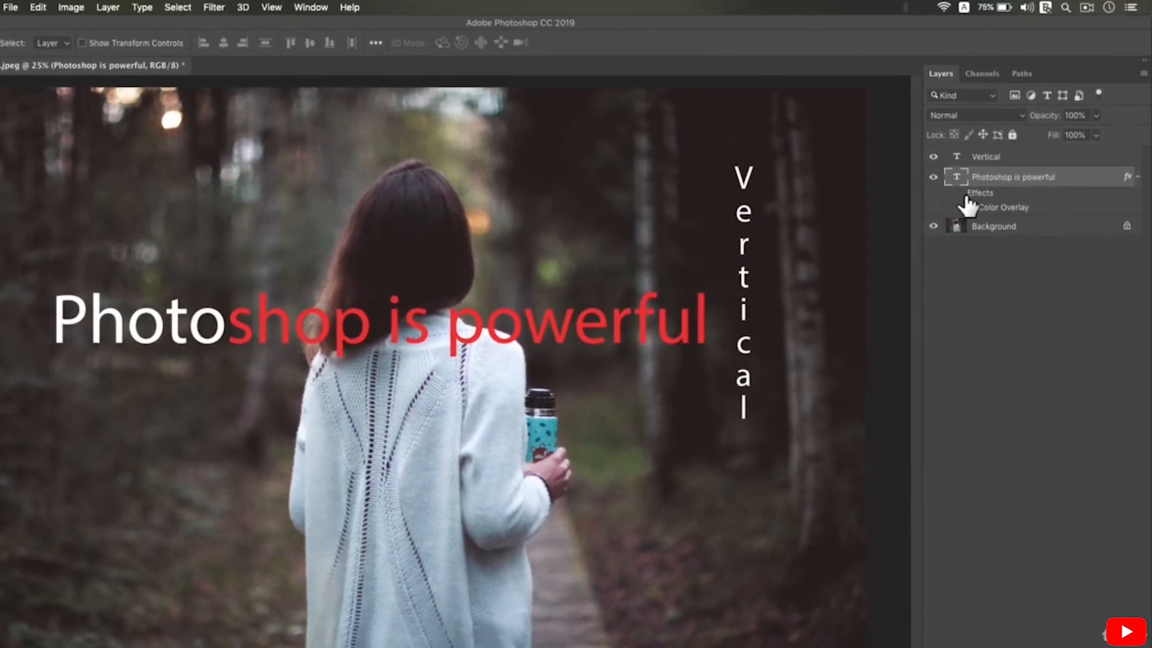
pyautogui.click(970, 207)
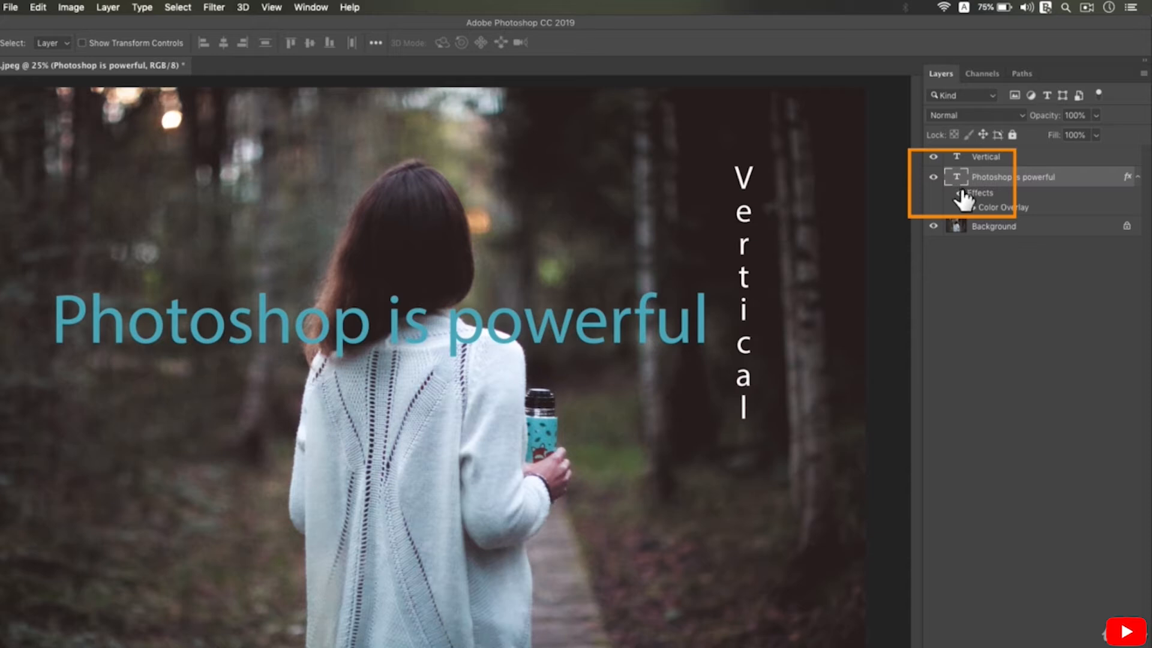
pyautogui.click(960, 193)
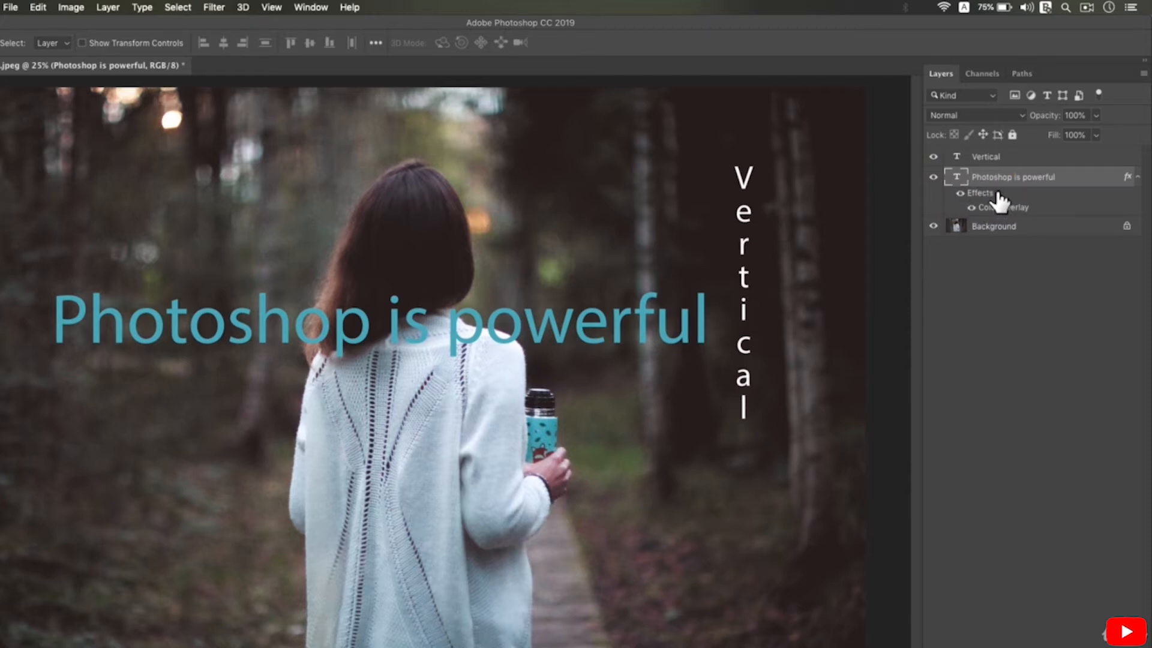
# Nudge the "Photoshop is powerful" text slightly left and stretch it vertically with Free Transform, keeping its width
pyautogui.moveTo(682, 332); pyautogui.dragTo(667, 330)
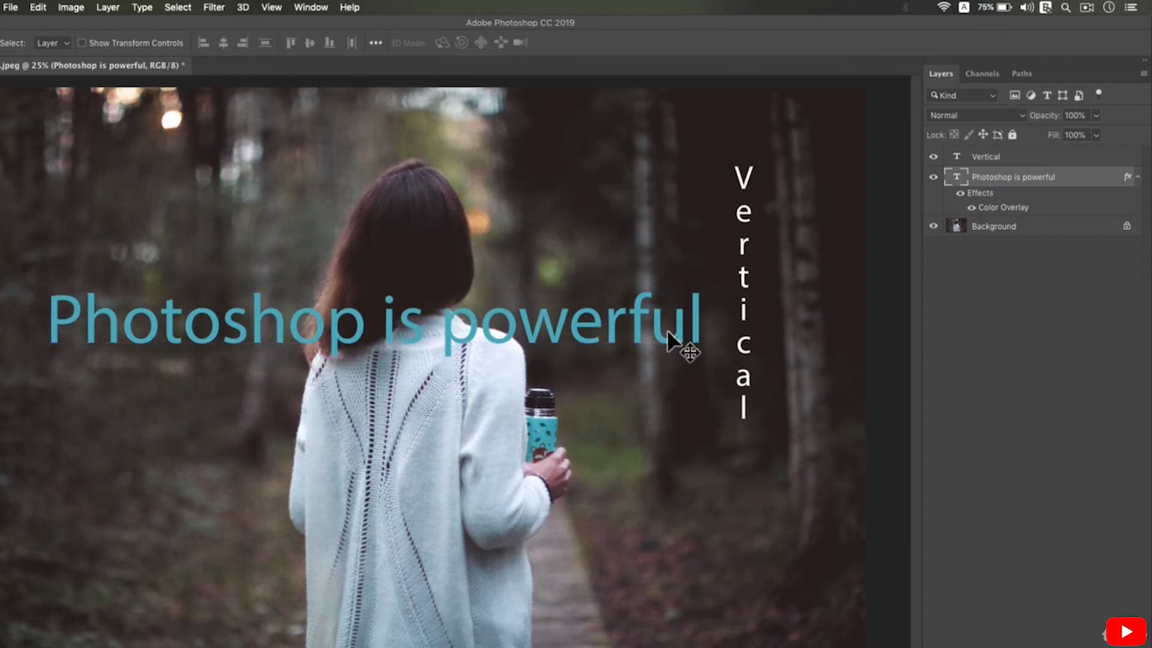
pyautogui.hotkey('ctrl', 't')
pyautogui.moveTo(375, 360); pyautogui.dragTo(396, 417)
pyautogui.press('Return')
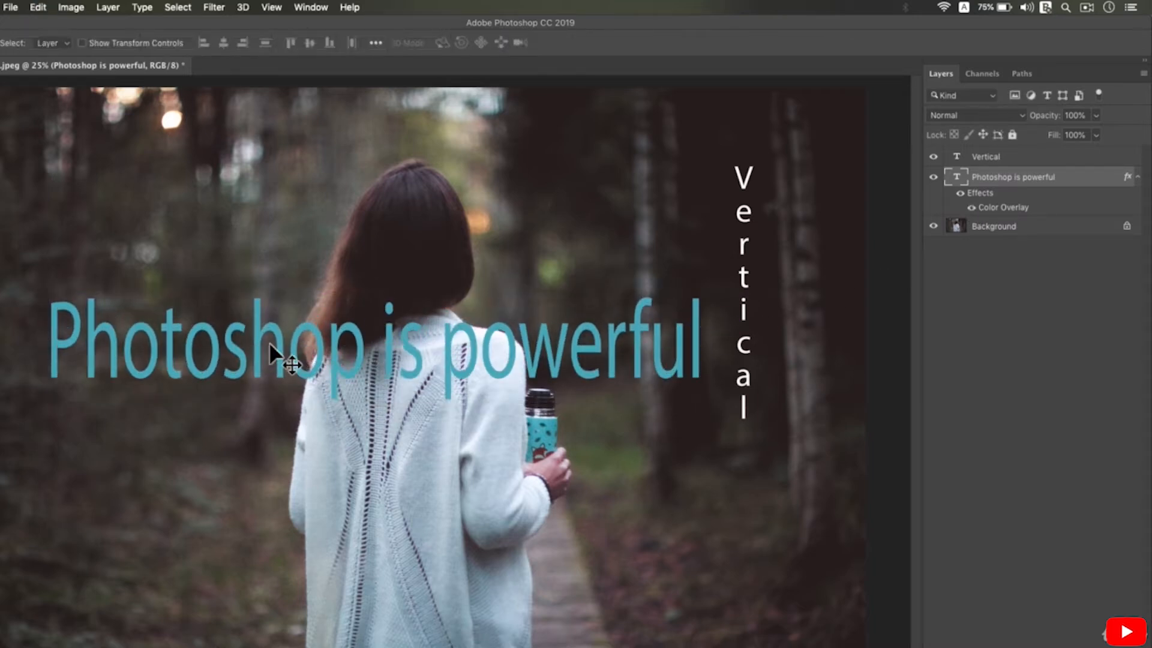
# Zoom in on the stretched letters to examine the sharpness of their edges, and zoom back out
pyautogui.keyDown('super'); pyautogui.click(148, 310); pyautogui.keyUp('super')
pyautogui.keyDown('super'); pyautogui.click(150, 310); pyautogui.keyUp('super')
pyautogui.keyDown('super'); pyautogui.click(150, 311); pyautogui.keyUp('super')
pyautogui.keyDown('super'); pyautogui.click(150, 311); pyautogui.keyUp('super')
pyautogui.keyDown('super'); pyautogui.click(572, 378); pyautogui.keyUp('super')
pyautogui.keyDown('super'); pyautogui.click(615, 408); pyautogui.keyUp('super')
pyautogui.keyDown('alt'); pyautogui.click(634, 406); pyautogui.keyUp('alt')
pyautogui.keyDown('alt'); pyautogui.click(635, 406); pyautogui.keyUp('alt')
pyautogui.keyDown('super'); pyautogui.click(601, 447); pyautogui.keyUp('super')
pyautogui.keyDown('super'); pyautogui.click(602, 447); pyautogui.keyUp('super')
pyautogui.keyDown('alt'); pyautogui.click(602, 448); pyautogui.keyUp('alt')
pyautogui.keyDown('alt'); pyautogui.click(602, 448); pyautogui.keyUp('alt')
pyautogui.keyDown('alt'); pyautogui.click(601, 448); pyautogui.keyUp('alt')
pyautogui.keyDown('alt'); pyautogui.click(602, 447); pyautogui.keyUp('alt')
pyautogui.keyDown('alt'); pyautogui.click(602, 447); pyautogui.keyUp('alt')
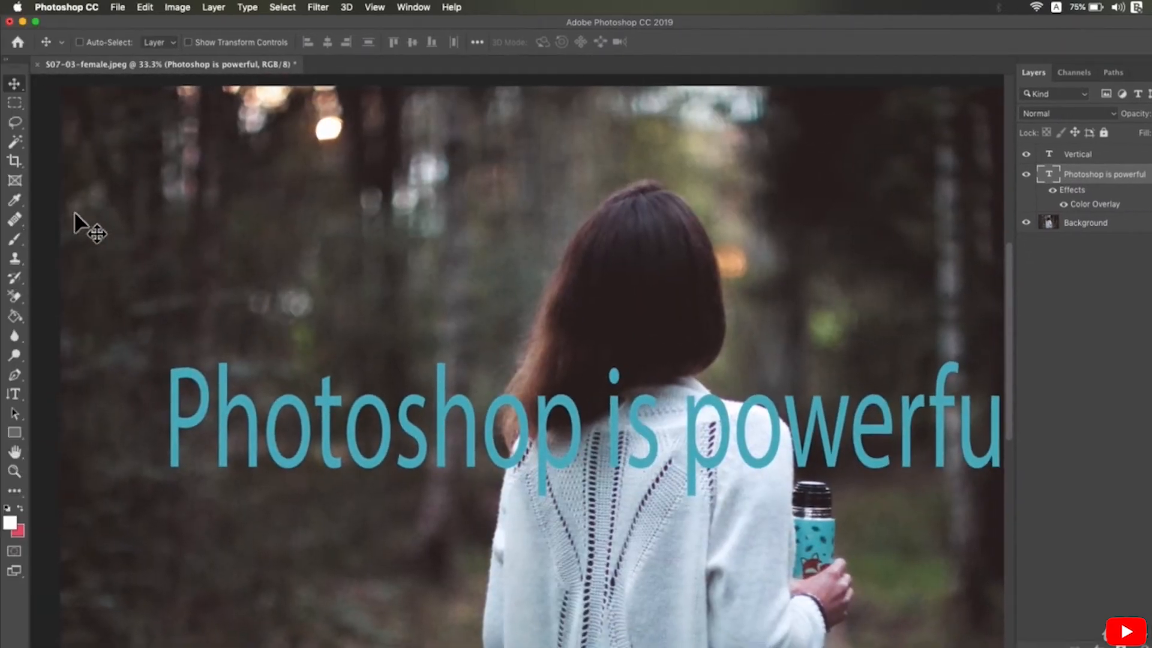
# Try to paint on the "Photoshop is powerful" text layer with the Brush tool, declining to rasterize the type
pyautogui.click(15, 239)
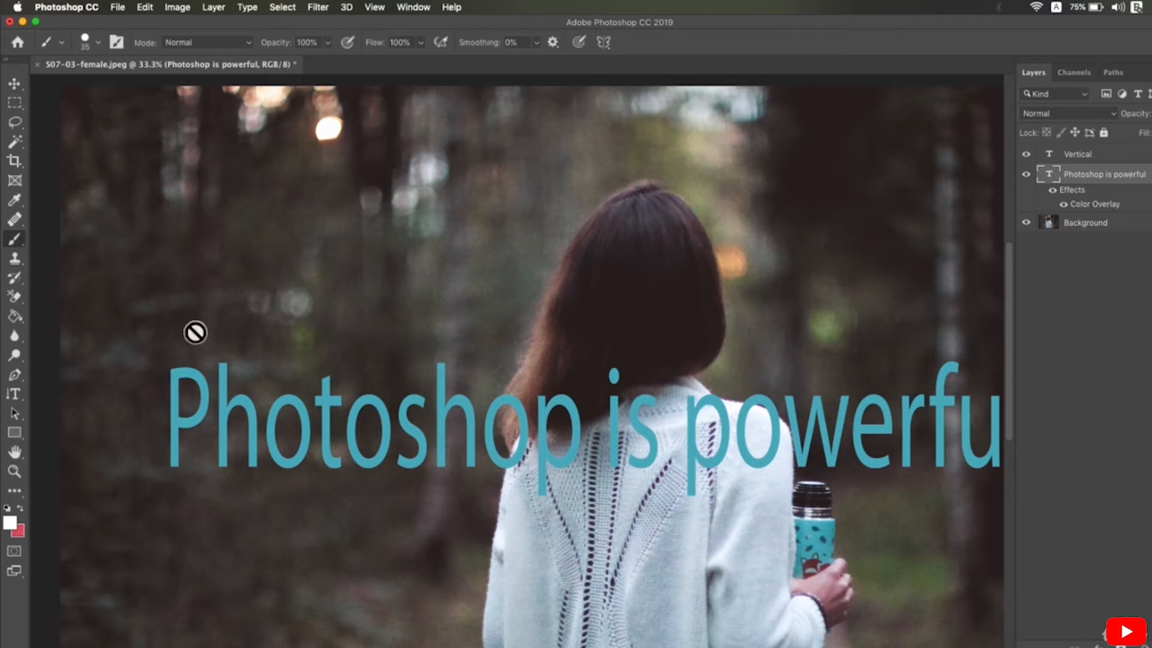
pyautogui.click(406, 352)
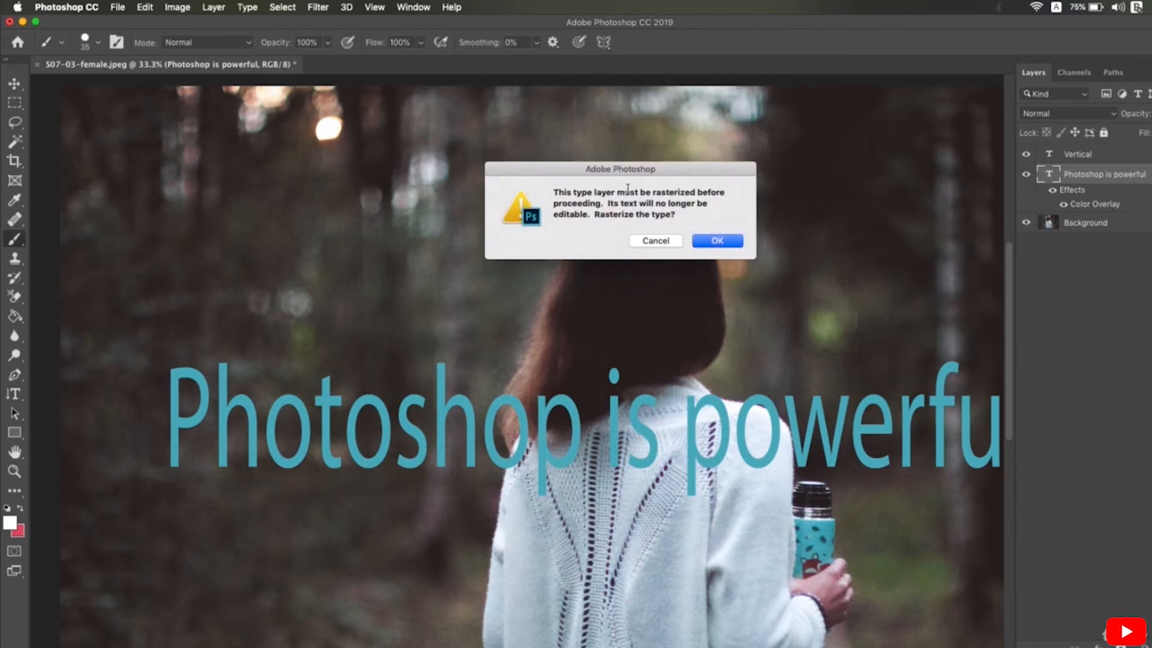
pyautogui.click(656, 240)
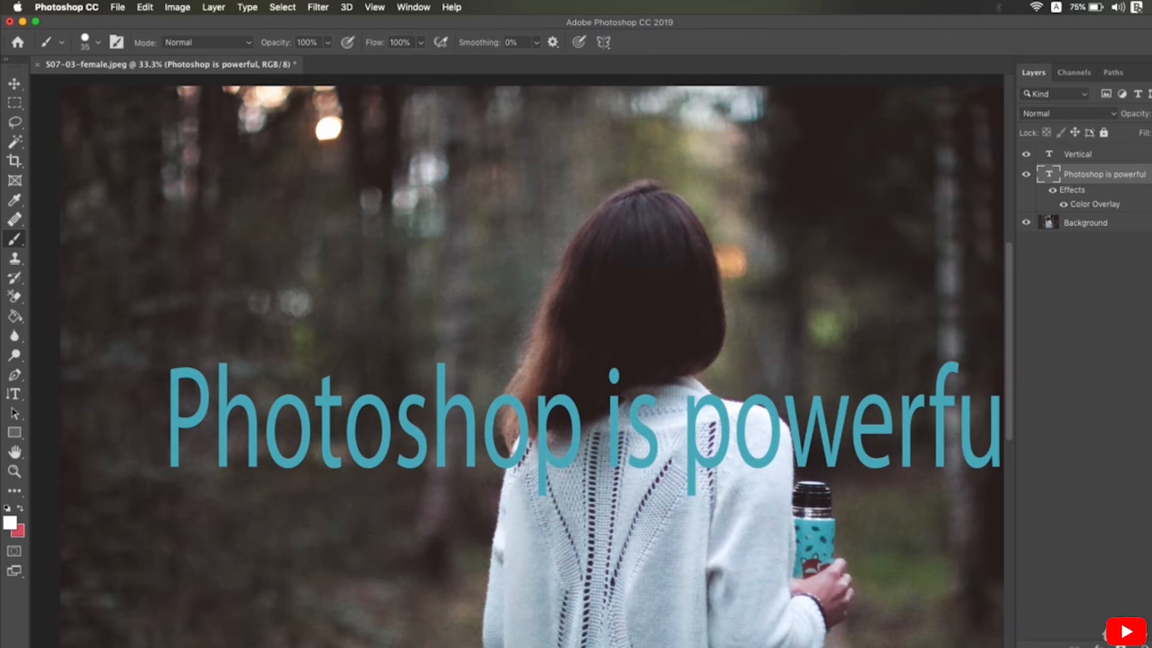
# Hide the effects of the "Photoshop is powerful" layer and rasterize its type
pyautogui.click(1061, 195)
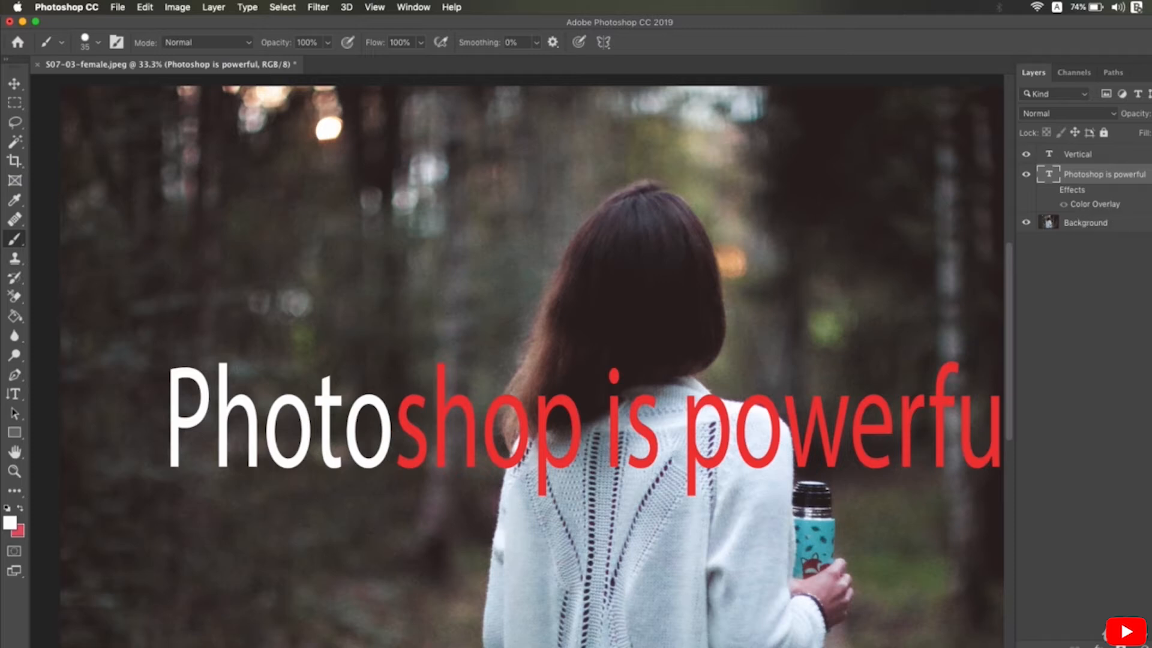
pyautogui.rightClick(1147, 183)
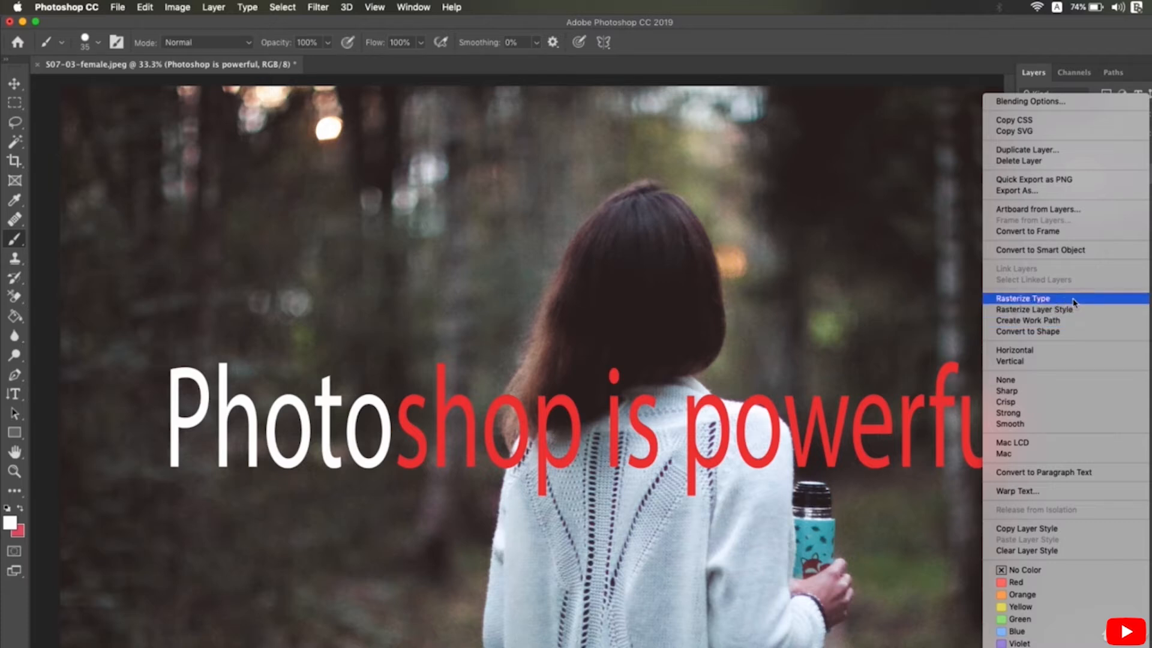
pyautogui.click(1073, 299)
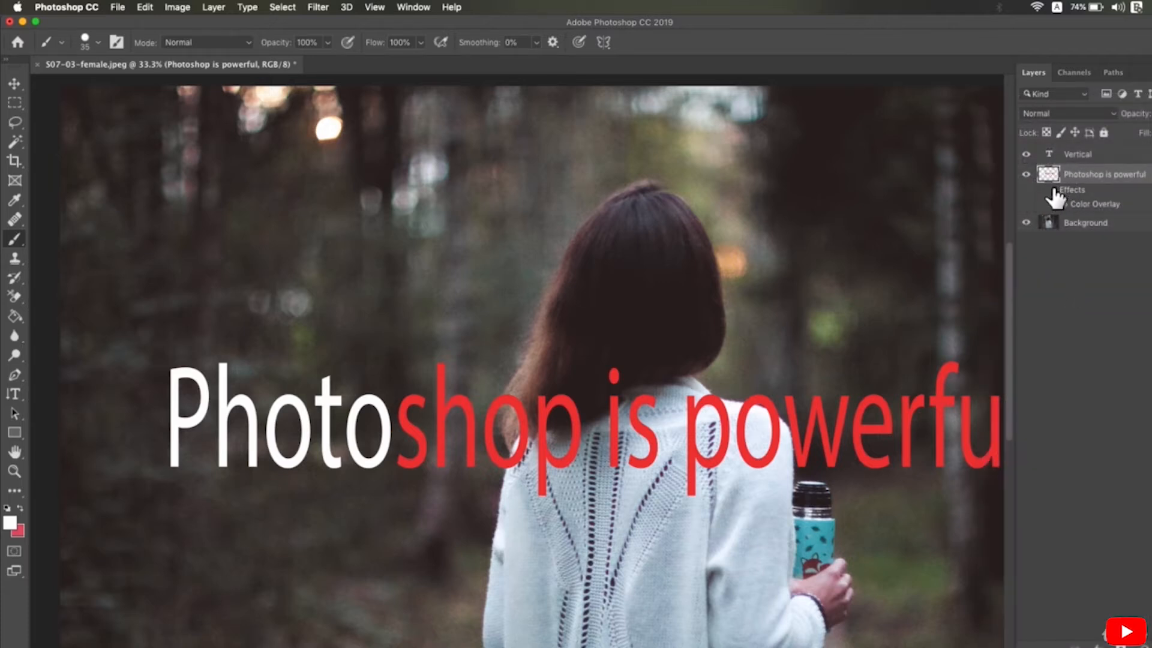
# Paint a freehand white zigzag with the Brush tool across the word "powerful" on the rasterized layer
pyautogui.moveTo(933, 304); pyautogui.dragTo(856, 264)
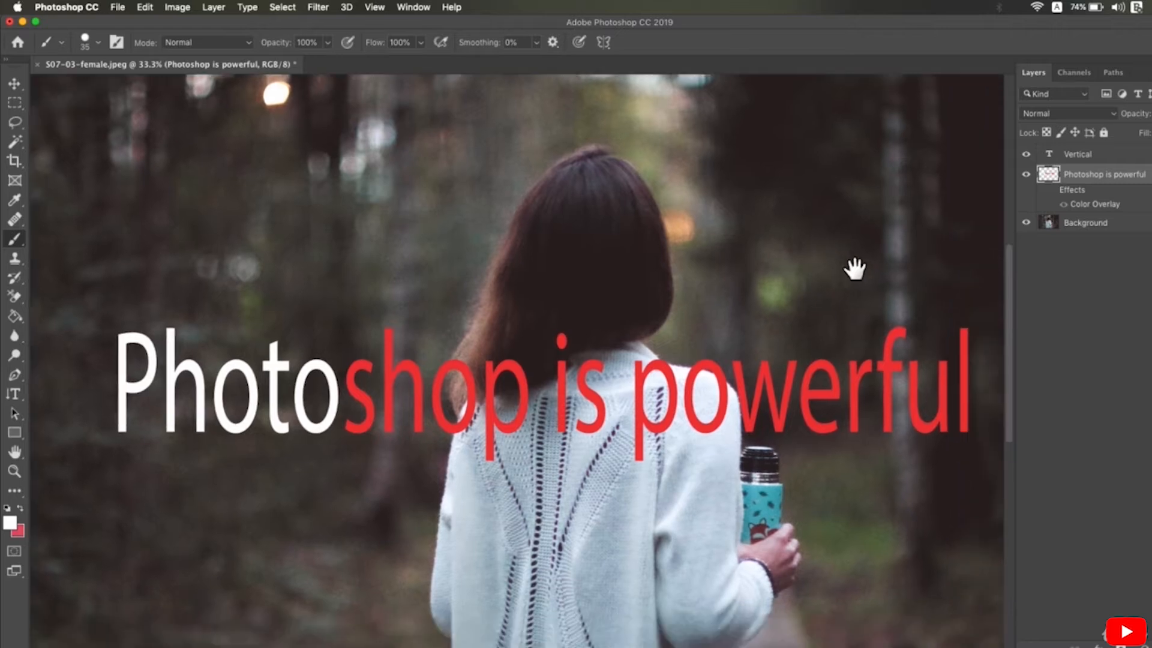
pyautogui.moveTo(671, 343)
pyautogui.mouseDown()
pyautogui.moveTo(706, 276)
pyautogui.moveTo(657, 297)
pyautogui.moveTo(739, 360)
pyautogui.moveTo(748, 444)
pyautogui.moveTo(784, 485)
pyautogui.moveTo(750, 485)
pyautogui.moveTo(806, 501)
pyautogui.mouseUp()
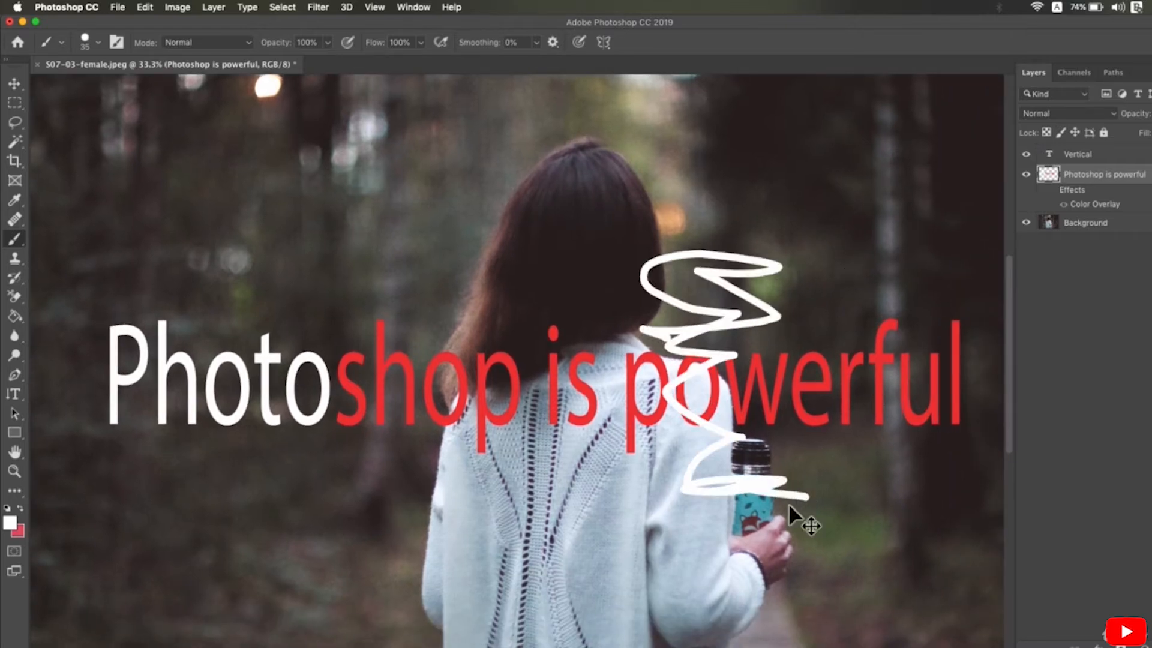
# Undo the white zigzag over "powerful" and enlarge the brush to 70 pixels
pyautogui.press('super+z')
pyautogui.press(']')
pyautogui.press(']')
pyautogui.press(']')
# Try freehand white brush strokes across "is powerful" on the rasterized layer, undoing each stroke
pyautogui.moveTo(727, 326)
pyautogui.mouseDown()
pyautogui.moveTo(765, 466)
pyautogui.moveTo(741, 486)
pyautogui.mouseUp()
pyautogui.press('super+z')
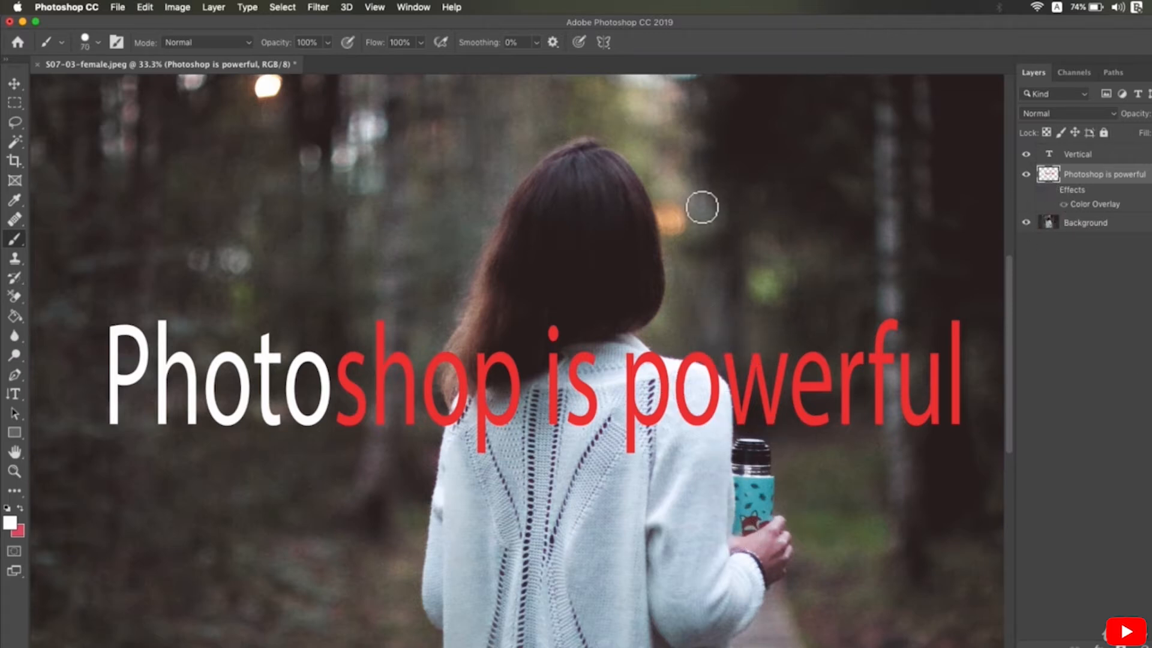
pyautogui.moveTo(15, 395); pyautogui.dragTo(56, 396)
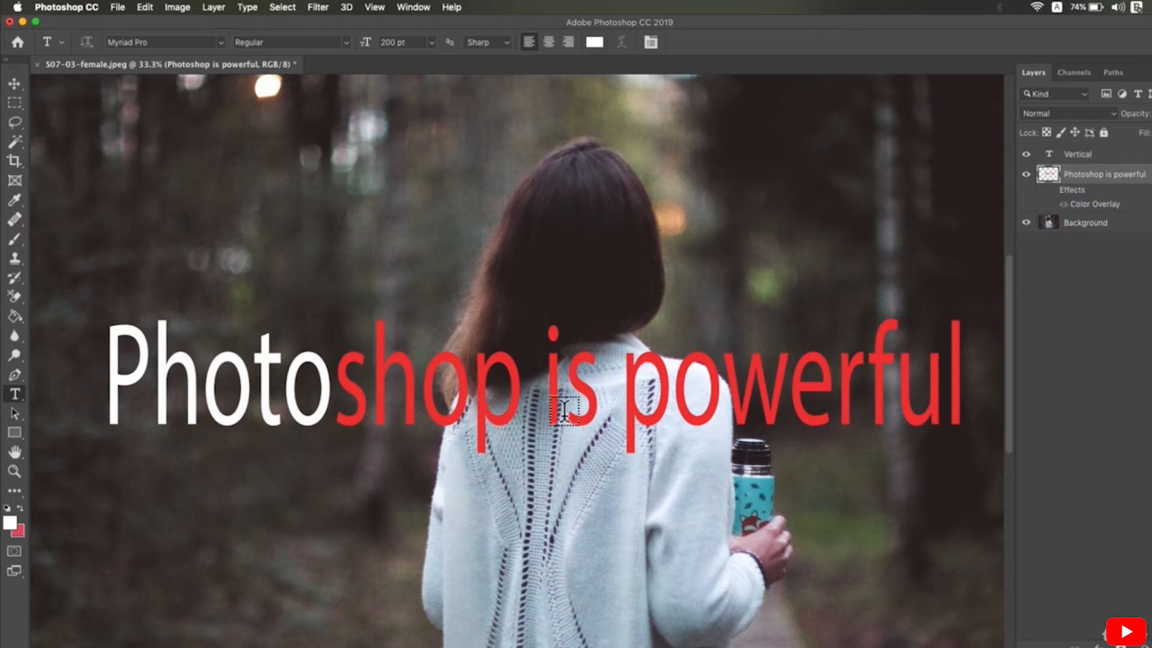
pyautogui.click(13, 240)
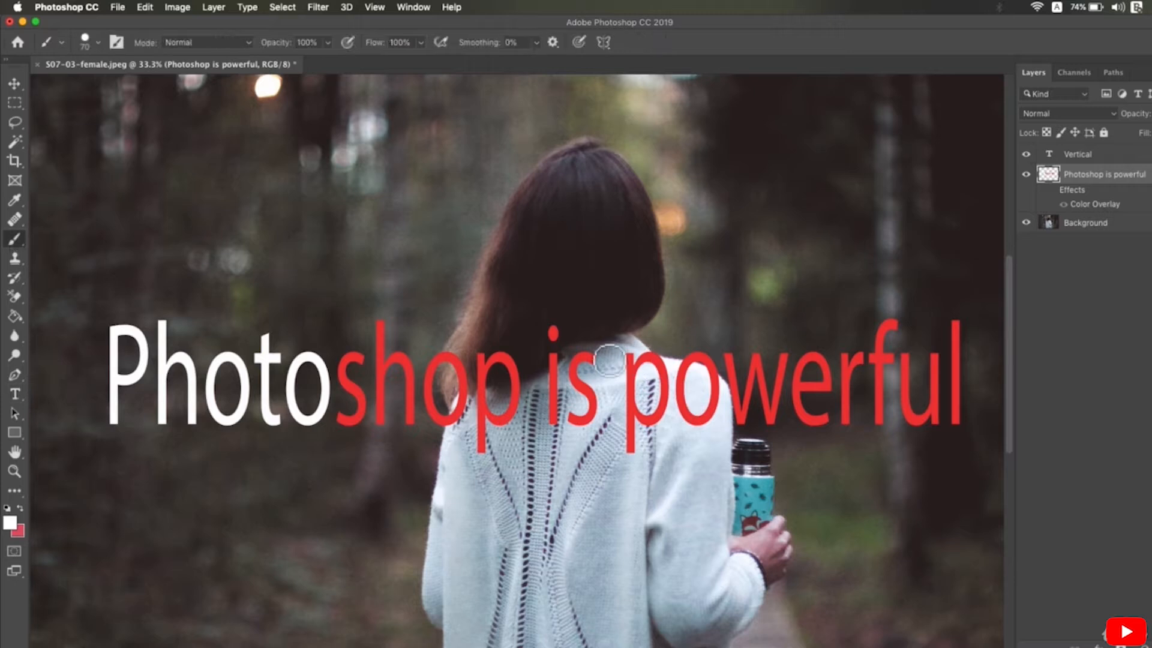
pyautogui.moveTo(540, 343)
pyautogui.mouseDown()
pyautogui.moveTo(969, 296)
pyautogui.moveTo(690, 423)
pyautogui.moveTo(672, 493)
pyautogui.mouseUp()
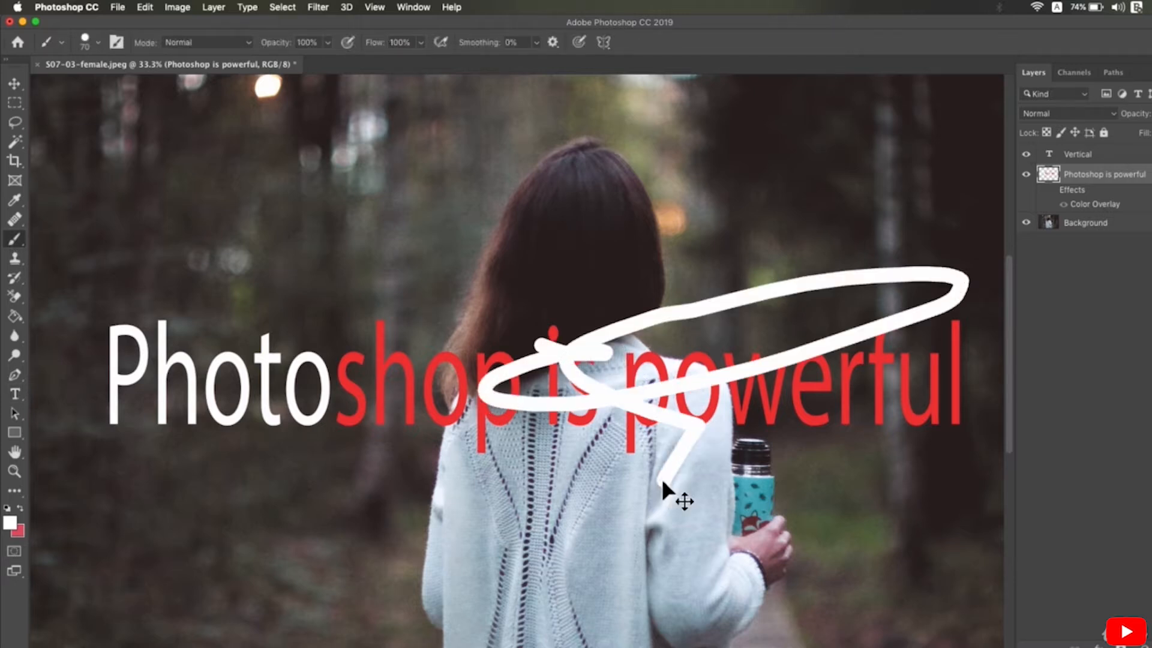
pyautogui.press('super+z')
# Try adding a "ttt" text over the word "shop" on a new layer and delete that layer
pyautogui.click(15, 394)
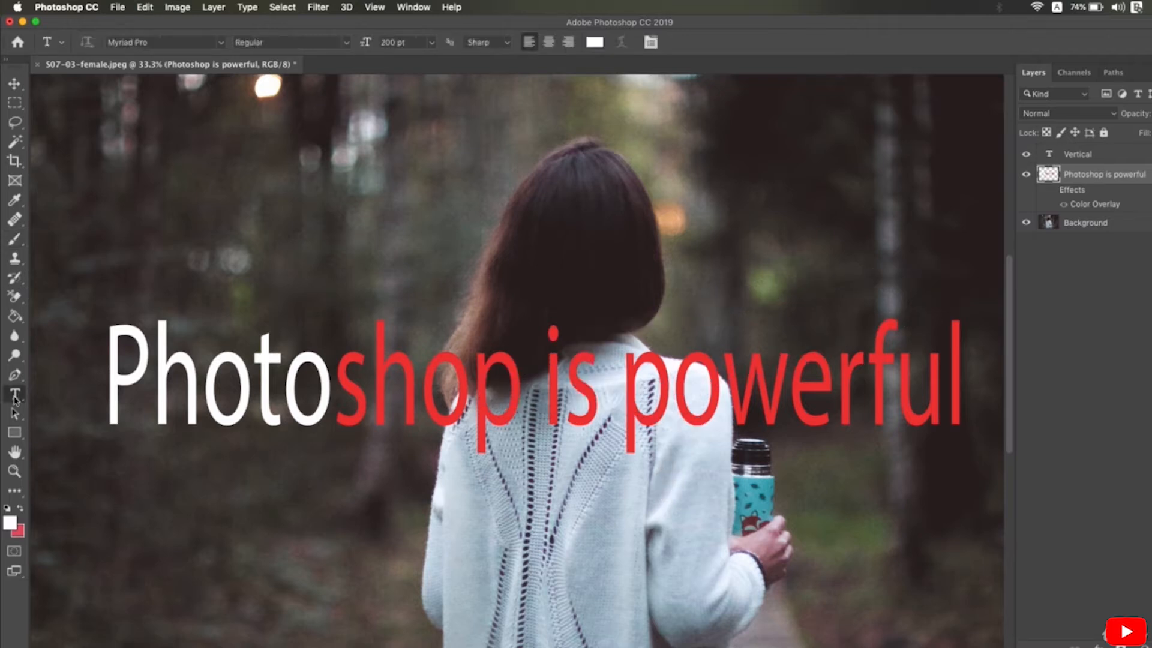
pyautogui.click(427, 386)
pyautogui.write('ttt')
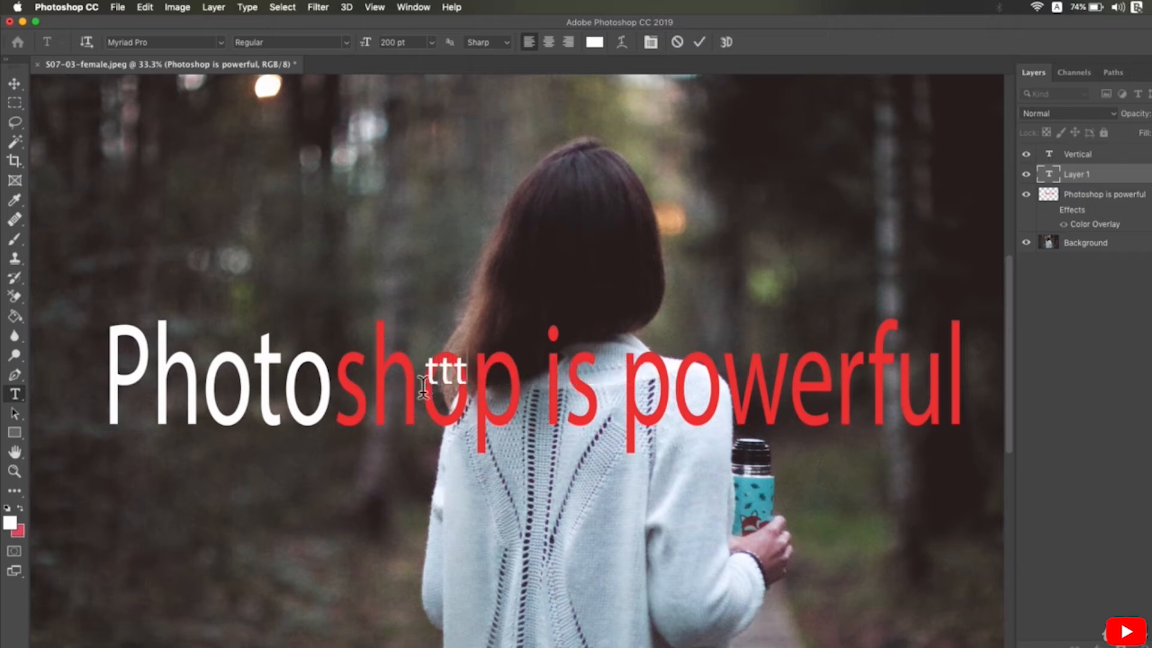
pyautogui.click(14, 83)
pyautogui.moveTo(407, 328); pyautogui.dragTo(363, 246)
pyautogui.press('Delete')
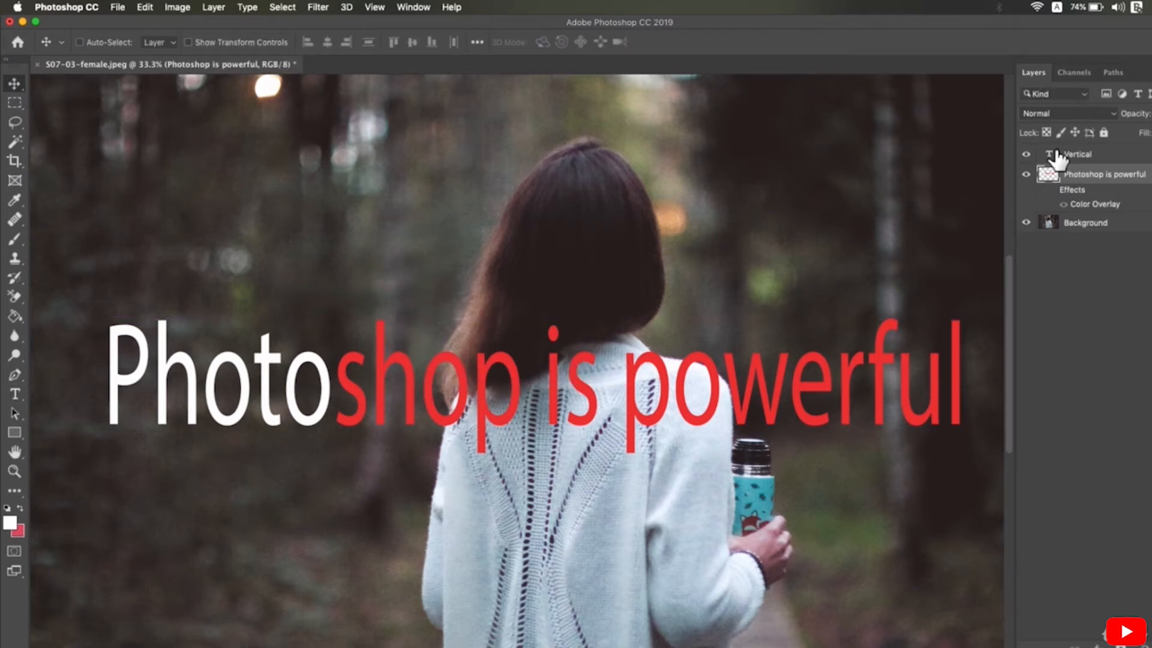
# Move the rasterized "Photoshop is powerful" text slightly upward on the photo
pyautogui.click(15, 395)
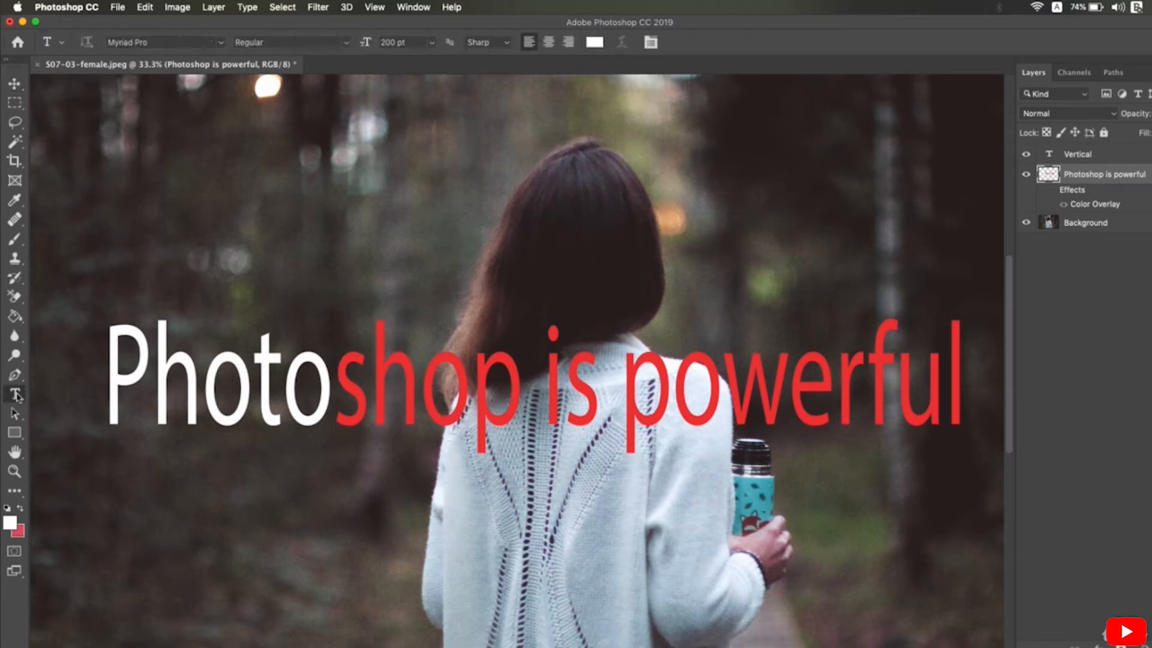
pyautogui.click(13, 85)
pyautogui.moveTo(607, 405); pyautogui.dragTo(600, 367)
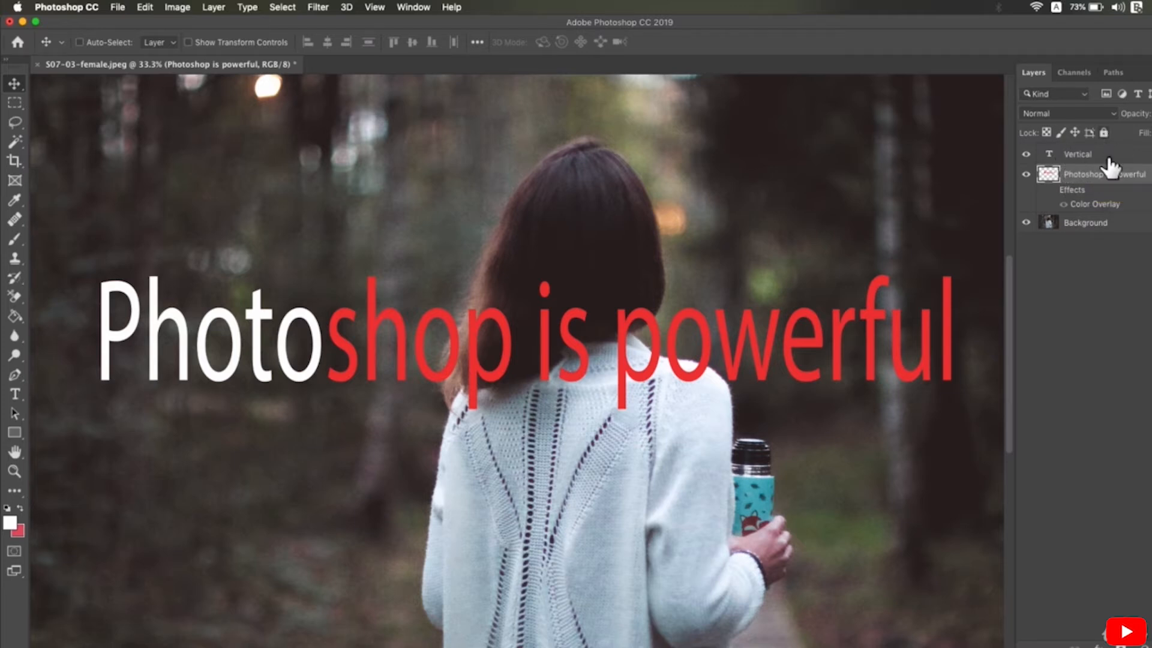
# Try a freehand white brush stroke above the moved text and undo it
pyautogui.click(15, 239)
pyautogui.moveTo(730, 229)
pyautogui.mouseDown()
pyautogui.moveTo(627, 297)
pyautogui.moveTo(625, 475)
pyautogui.moveTo(782, 419)
pyautogui.moveTo(524, 260)
pyautogui.mouseUp()
pyautogui.press('super+z')
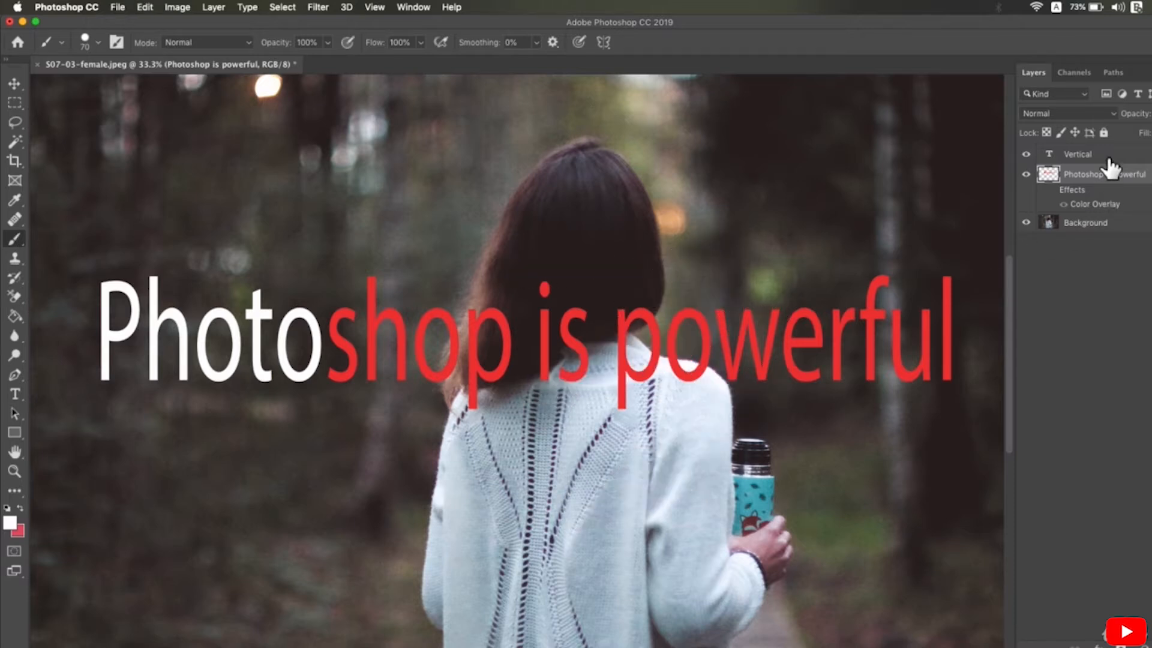
# Lock the transparent pixels of the "Photoshop is powerful" layer and test white brush strokes across its letters, undoing the test strokes
pyautogui.click(1046, 135)
pyautogui.moveTo(706, 316)
pyautogui.mouseDown()
pyautogui.moveTo(774, 307)
pyautogui.moveTo(725, 330)
pyautogui.moveTo(828, 294)
pyautogui.moveTo(654, 375)
pyautogui.moveTo(576, 432)
pyautogui.moveTo(617, 456)
pyautogui.moveTo(987, 379)
pyautogui.moveTo(905, 326)
pyautogui.moveTo(479, 362)
pyautogui.moveTo(488, 300)
pyautogui.mouseUp()
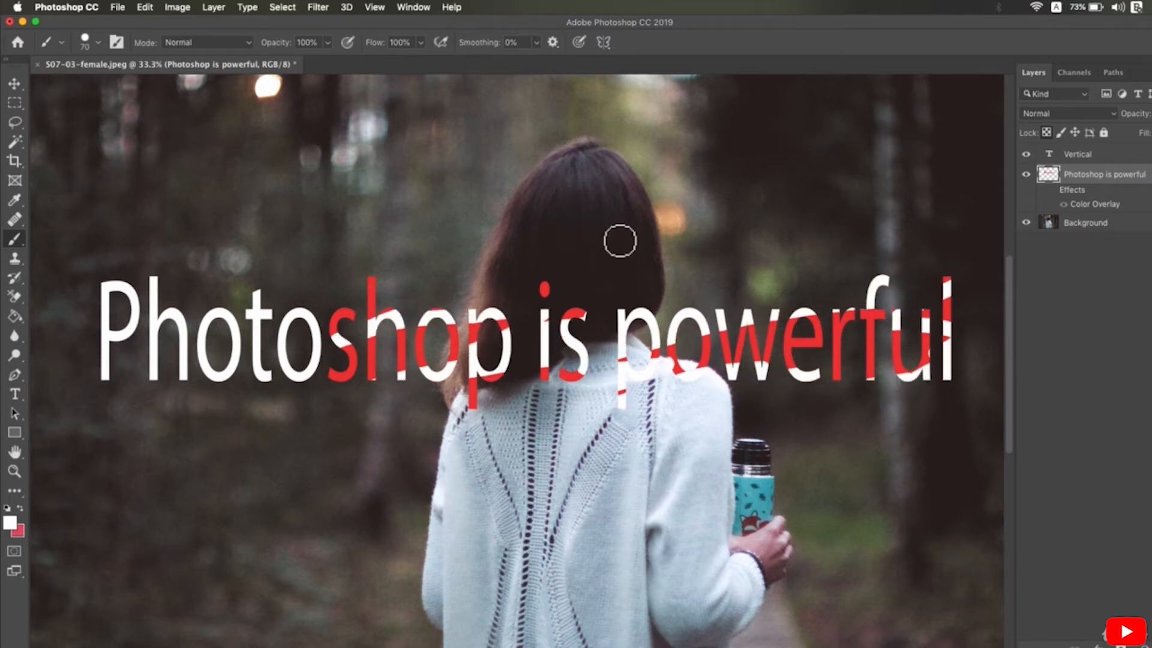
pyautogui.moveTo(587, 246); pyautogui.dragTo(724, 233)
pyautogui.press('super+z')
pyautogui.press('super+z')
pyautogui.press('super+z')
pyautogui.press('super+z')
# Enlarge the brush and paint white over the upper parts of the red letters
pyautogui.press(']')
pyautogui.press(']')
pyautogui.press(']')
pyautogui.press(']')
pyautogui.moveTo(959, 282)
pyautogui.mouseDown()
pyautogui.moveTo(917, 321)
pyautogui.moveTo(399, 353)
pyautogui.moveTo(373, 288)
pyautogui.moveTo(630, 282)
pyautogui.moveTo(523, 330)
pyautogui.moveTo(576, 312)
pyautogui.mouseUp()
pyautogui.moveTo(977, 369)
pyautogui.mouseDown()
pyautogui.moveTo(539, 502)
pyautogui.moveTo(913, 355)
pyautogui.moveTo(962, 366)
pyautogui.mouseUp()
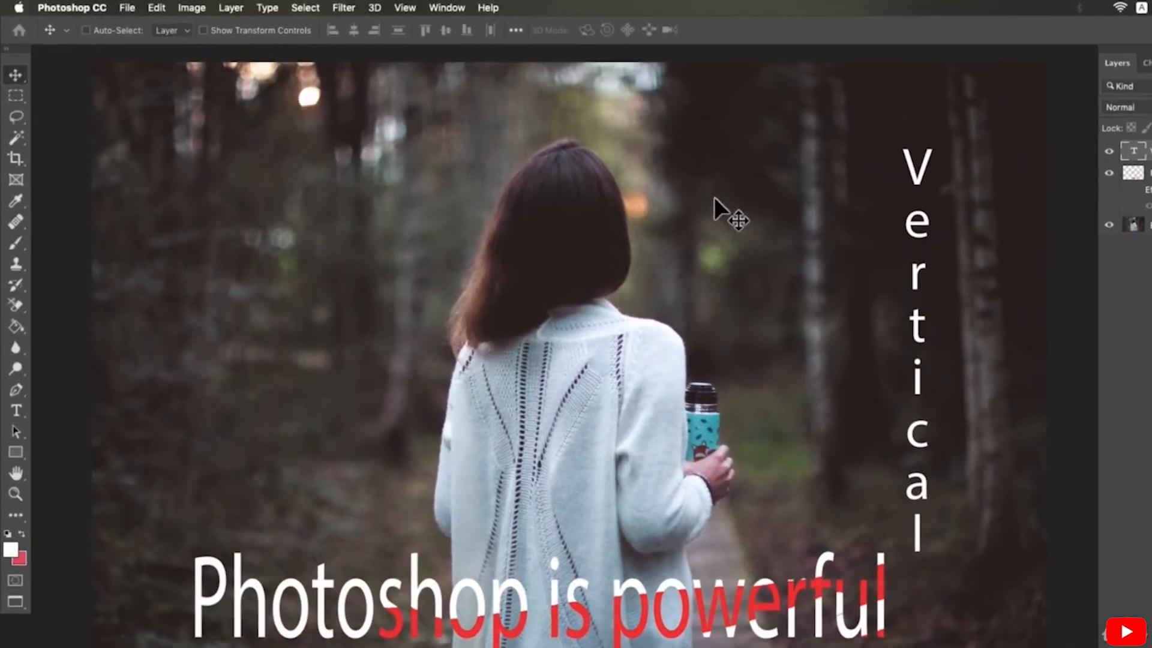
# Show the Character panel and move it slightly up over the trees beside the woman
pyautogui.click(444, 8)
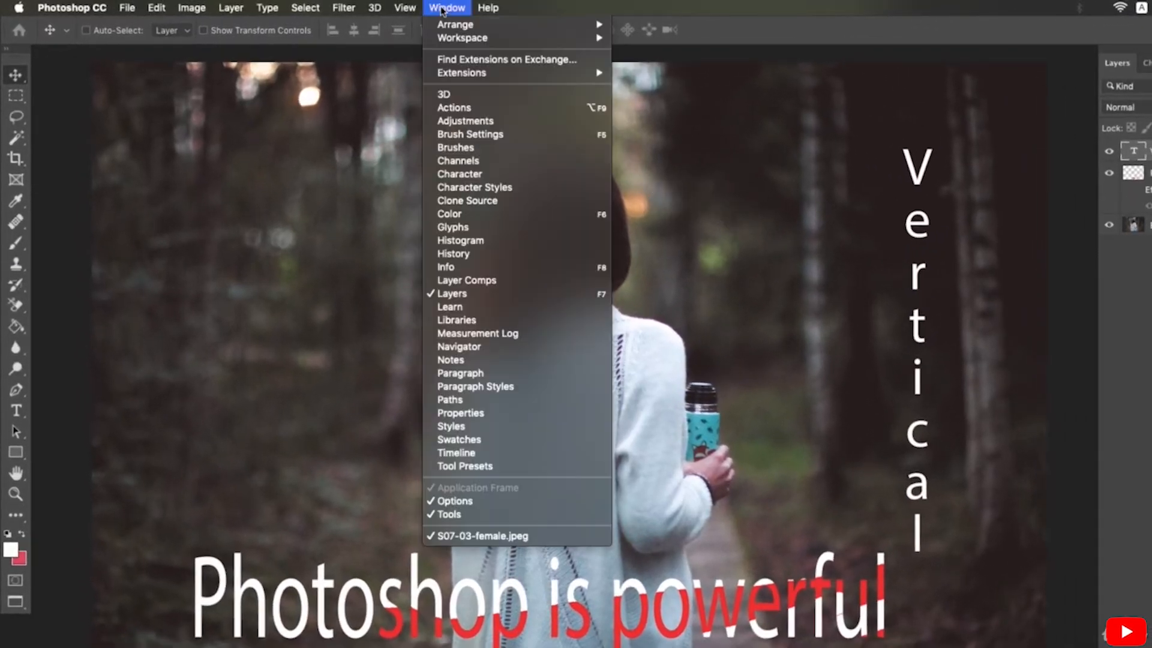
pyautogui.click(480, 175)
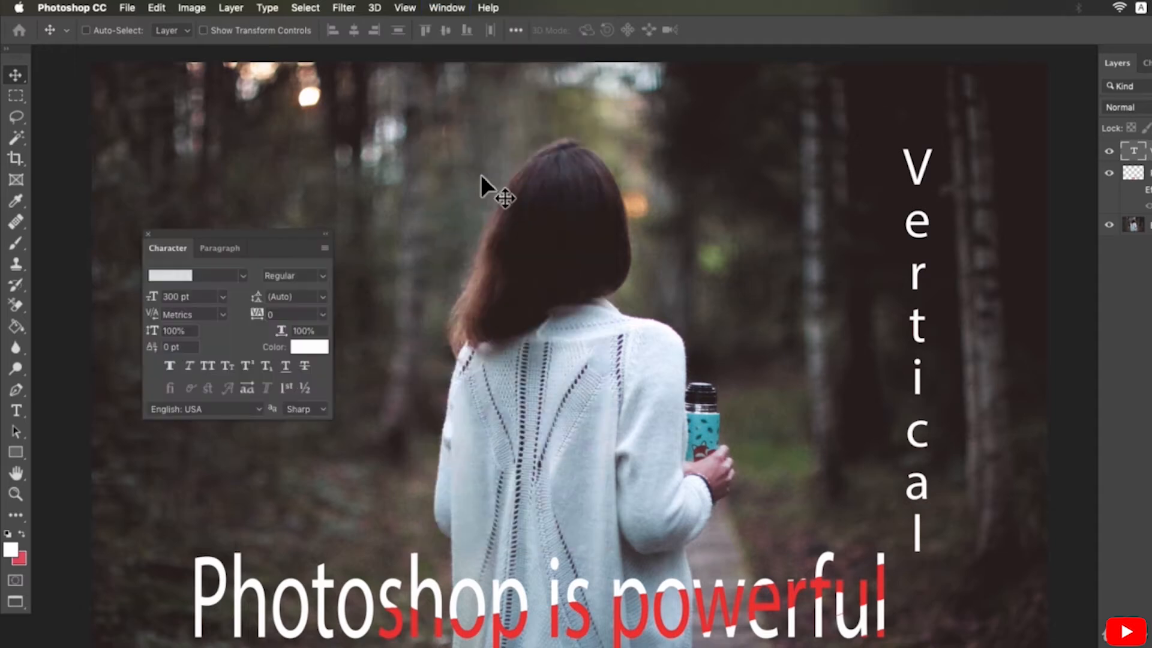
pyautogui.click(227, 274)
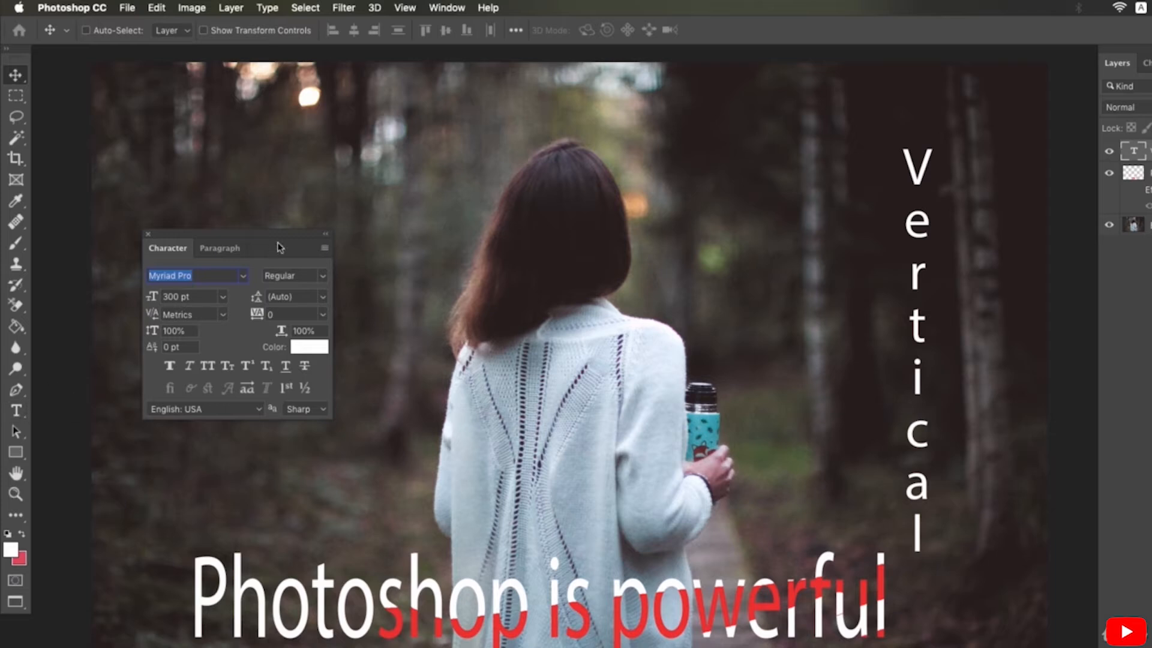
pyautogui.moveTo(281, 236); pyautogui.dragTo(239, 190)
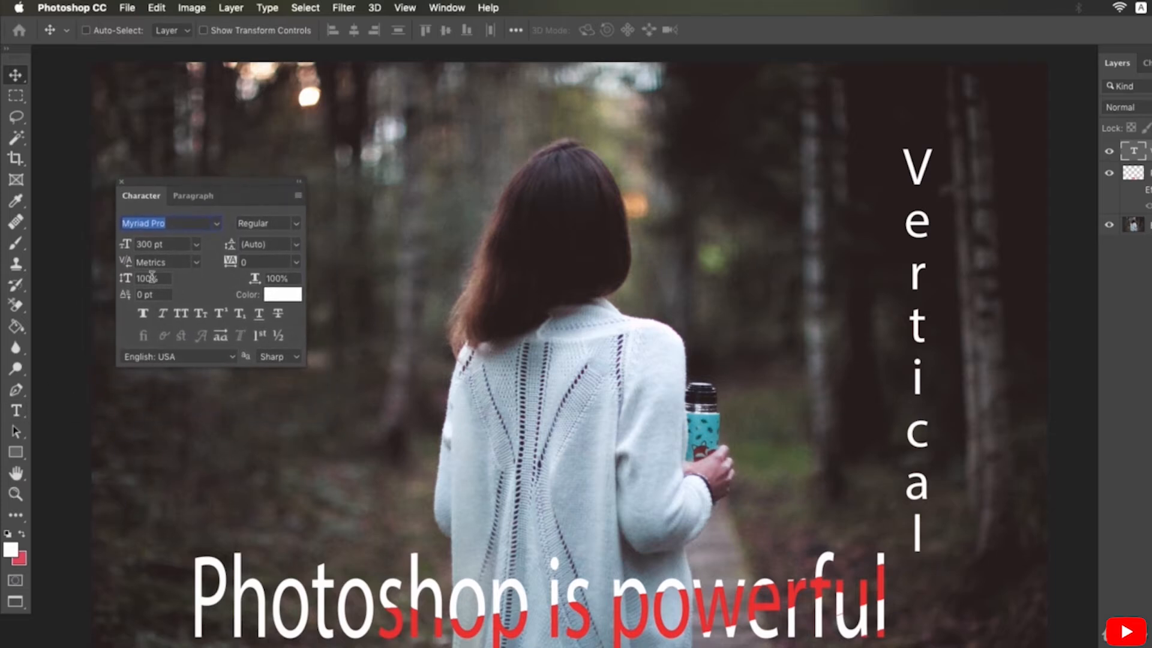
pyautogui.click(215, 224)
pyautogui.click(237, 226)
pyautogui.click(197, 245)
pyautogui.click(197, 245)
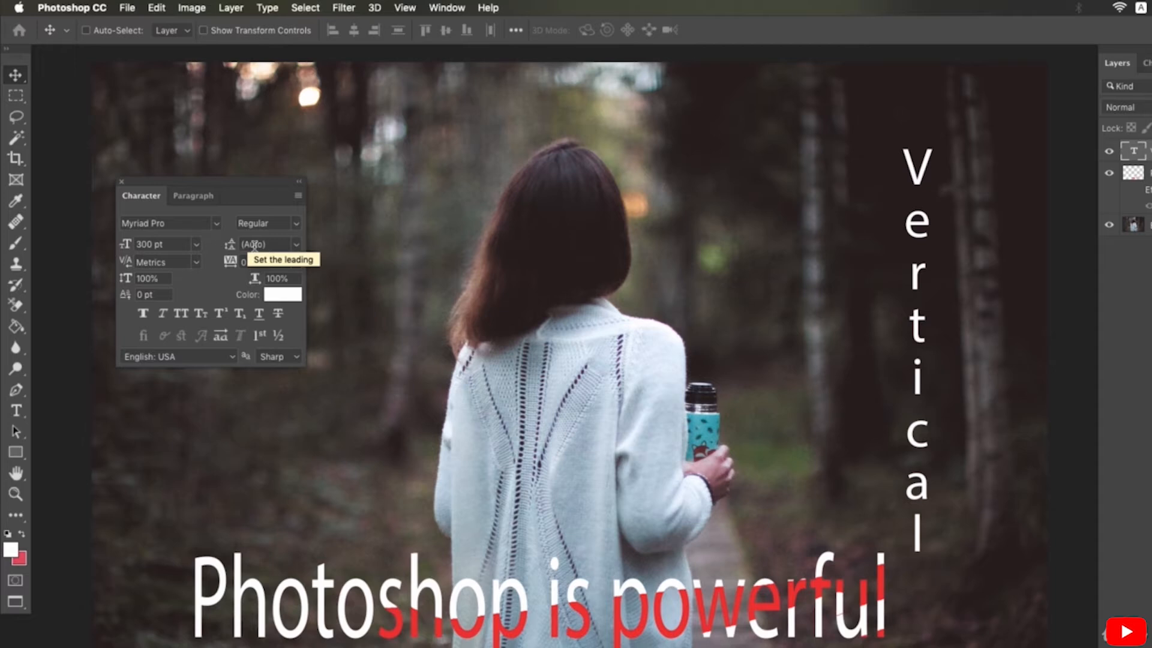
# Add a horizontal 300 pt text reading "Some", "Text", "Here" on three lines beside the woman's head
pyautogui.click(17, 410)
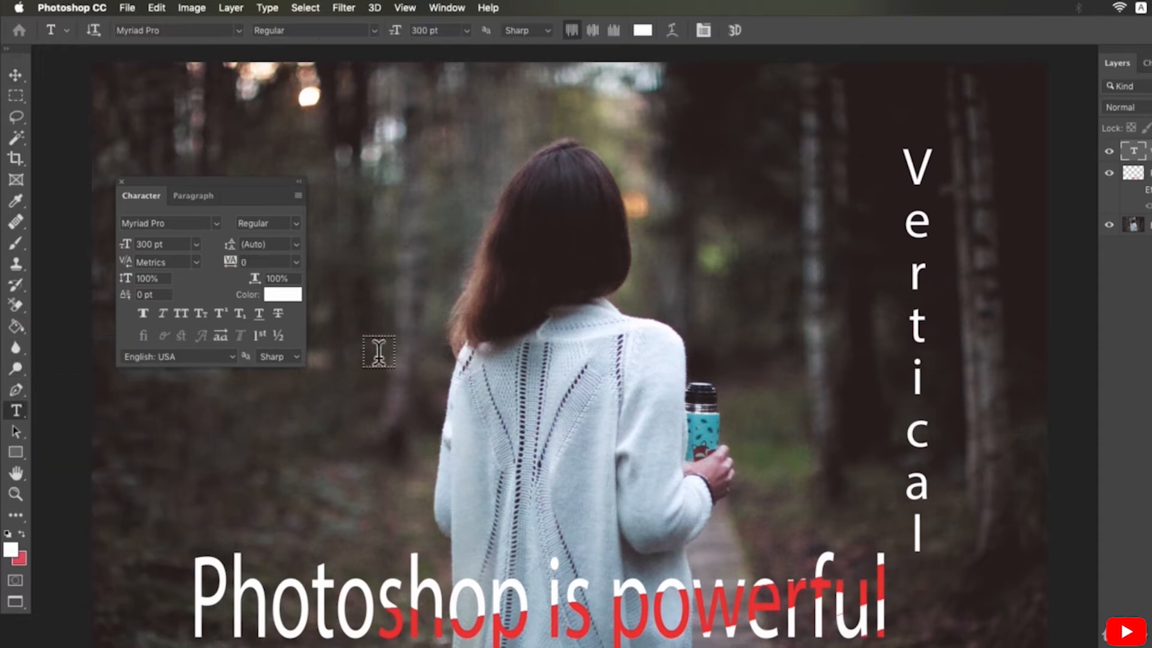
pyautogui.click(354, 262)
pyautogui.write('Some')
pyautogui.press('Return')
pyautogui.write('Text')
pyautogui.press('Return')
pyautogui.write('Here')
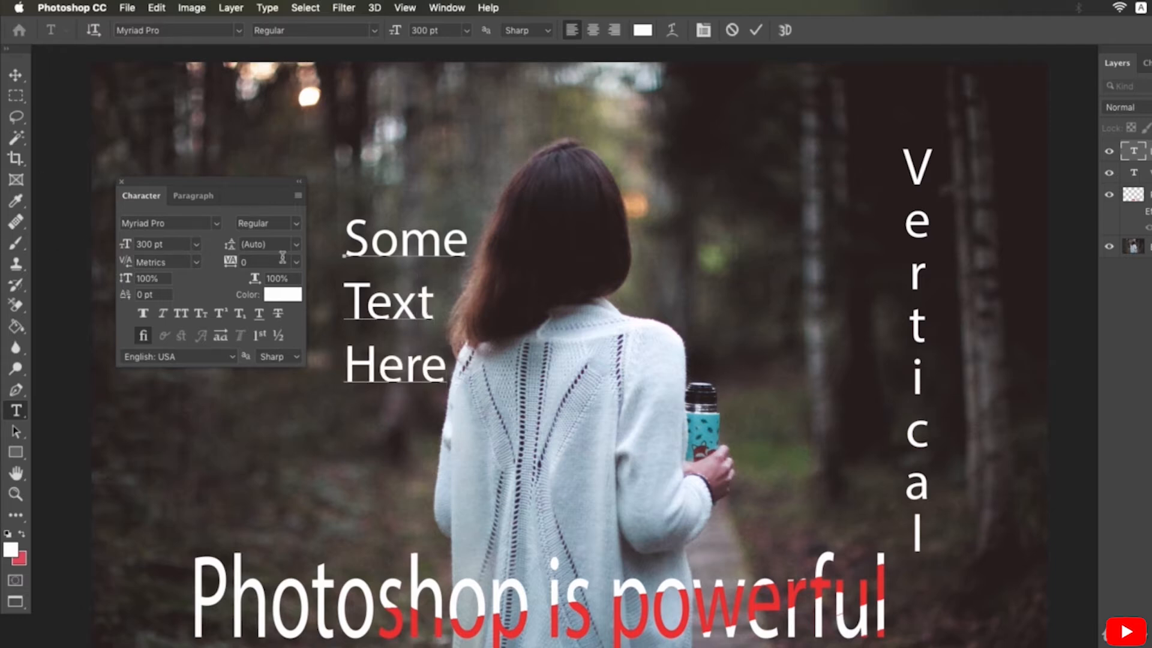
pyautogui.click(297, 246)
pyautogui.click(274, 361)
pyautogui.click(15, 74)
# Try a leading of 36 pt on the three-line text and return it to Auto
pyautogui.click(15, 410)
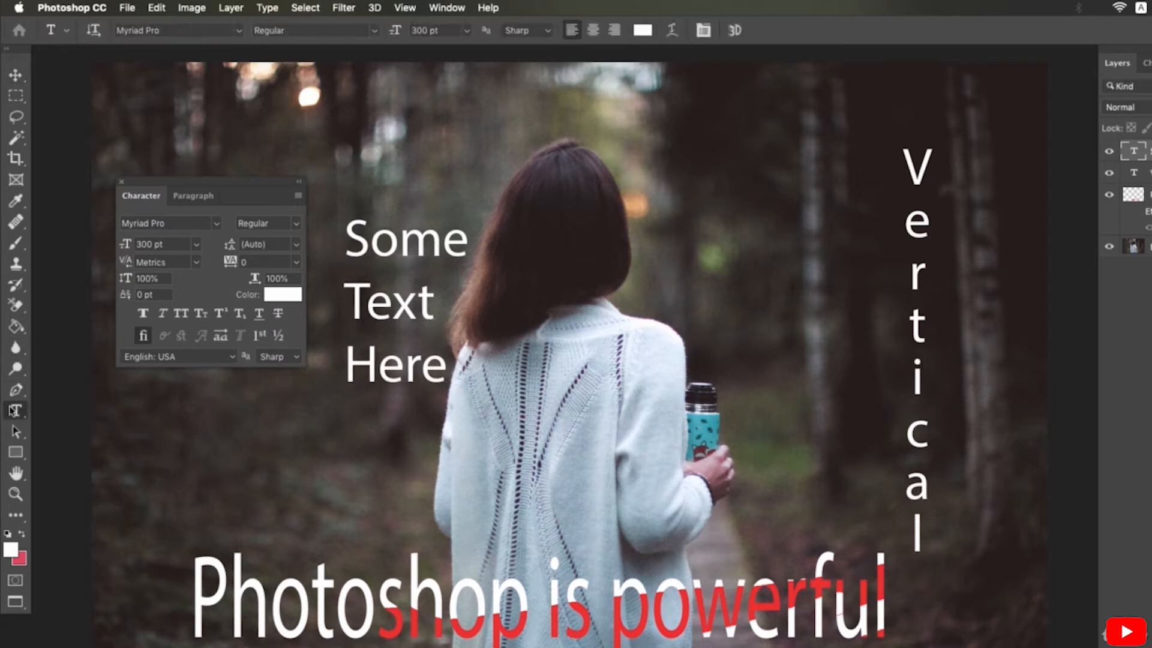
pyautogui.click(296, 244)
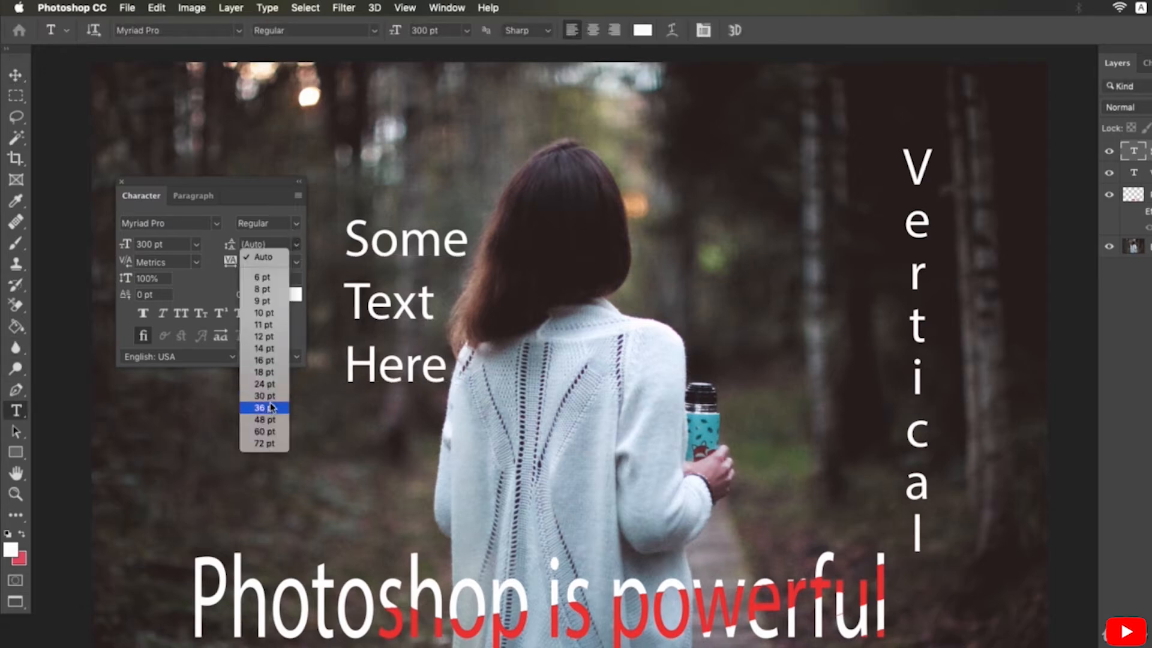
pyautogui.click(264, 403)
pyautogui.click(296, 244)
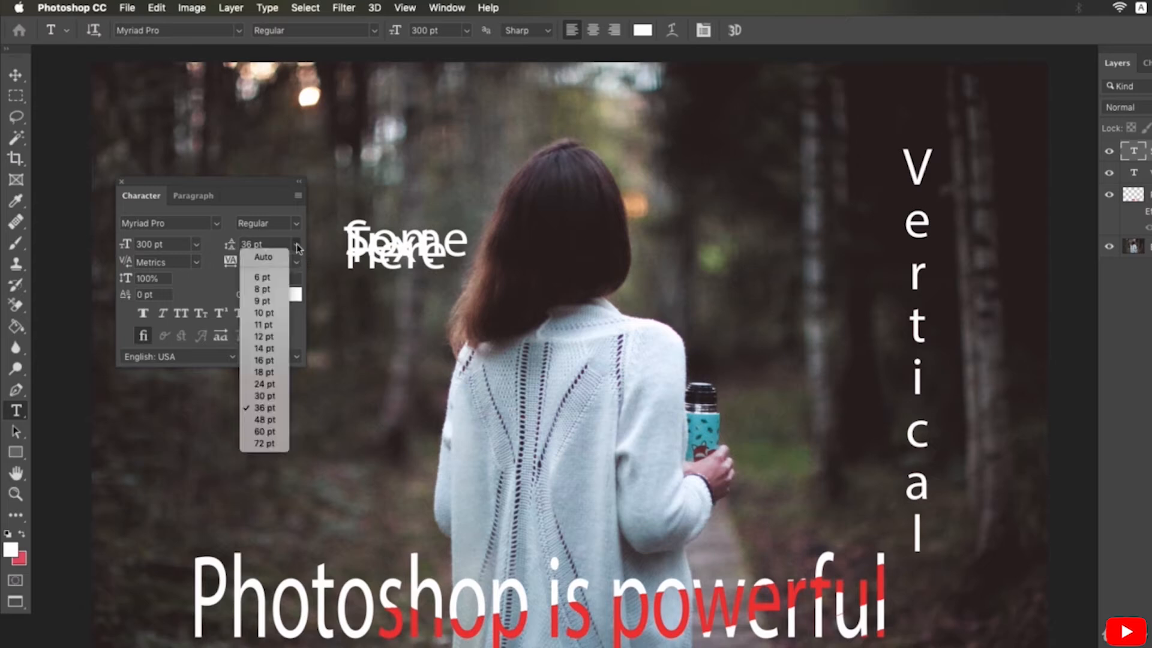
pyautogui.click(284, 258)
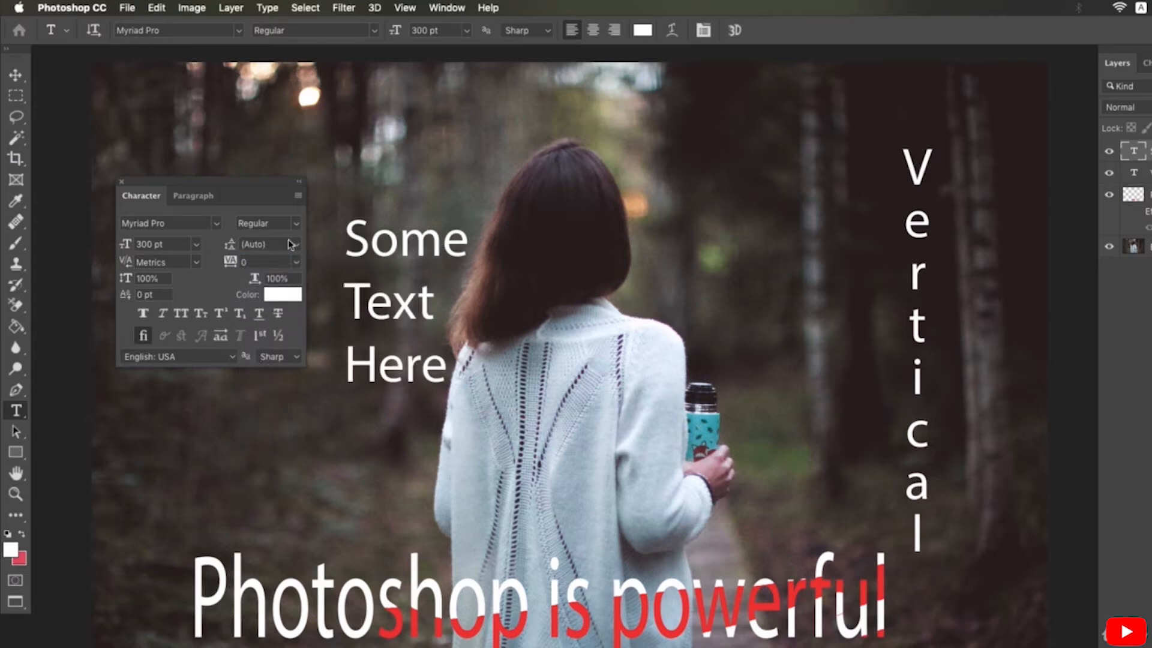
# Try leadings of 12 pt and 72 pt on the three-line text and restore the Auto leading
pyautogui.click(297, 244)
pyautogui.click(269, 337)
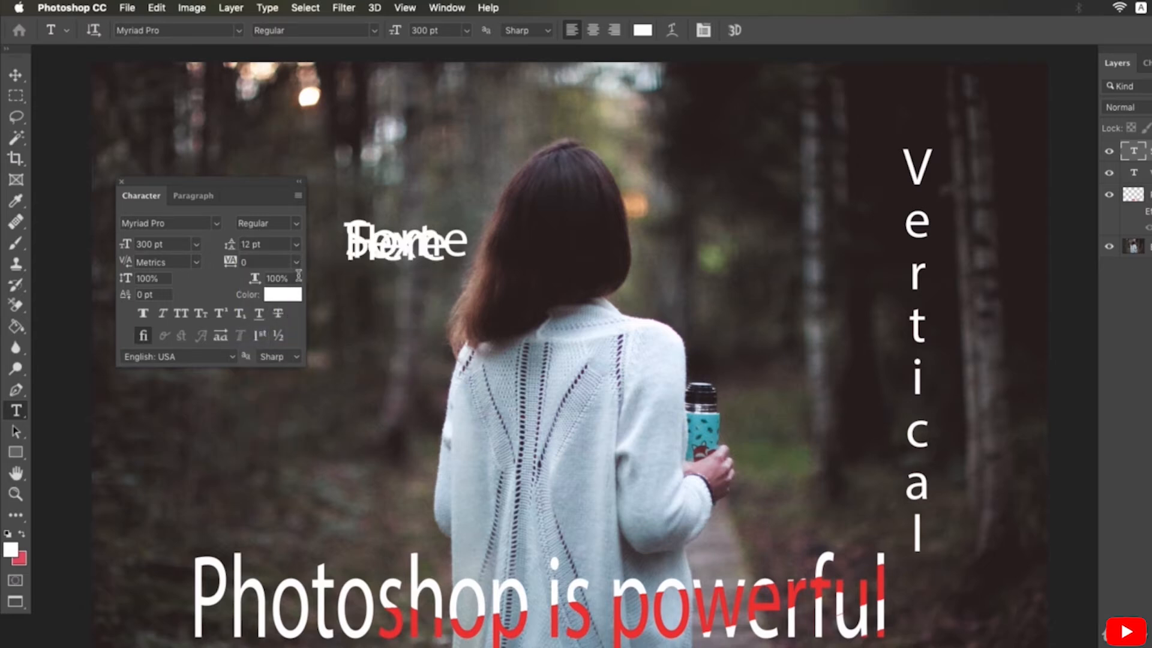
pyautogui.click(296, 244)
pyautogui.click(279, 445)
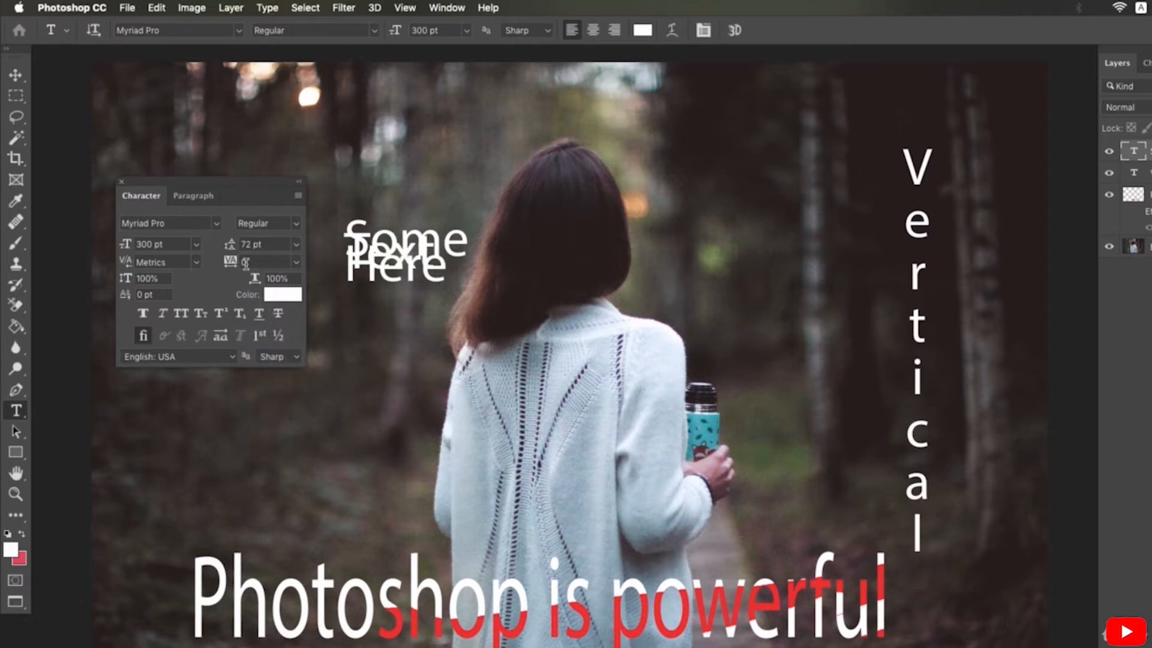
pyautogui.click(297, 262)
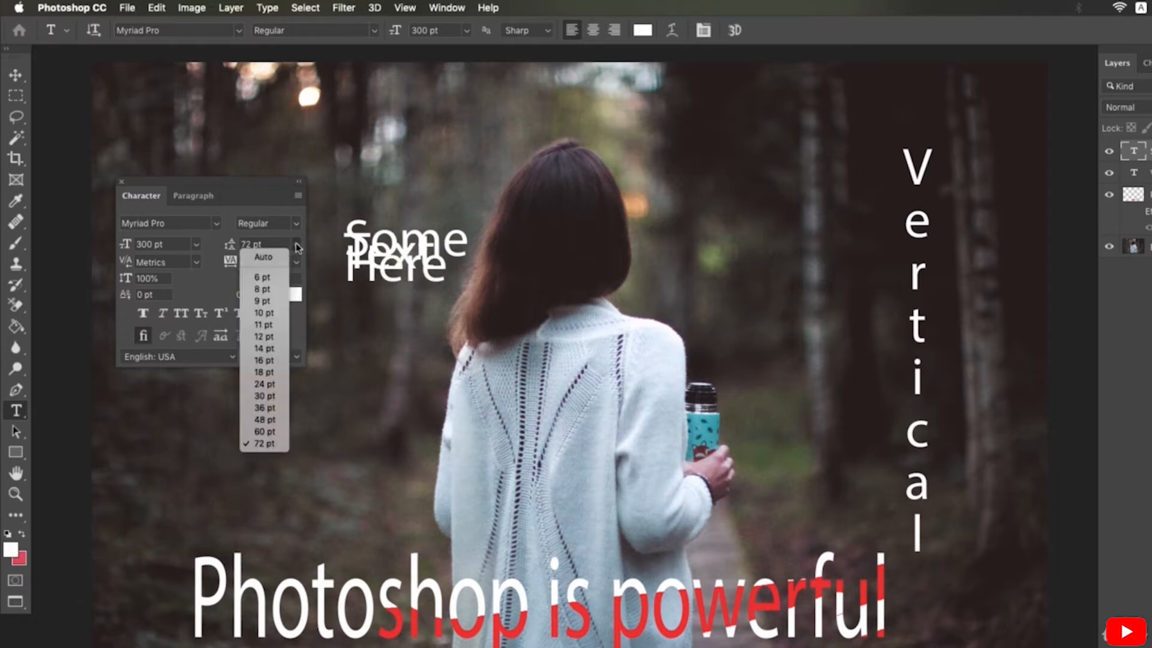
pyautogui.click(285, 264)
pyautogui.press('super+z')
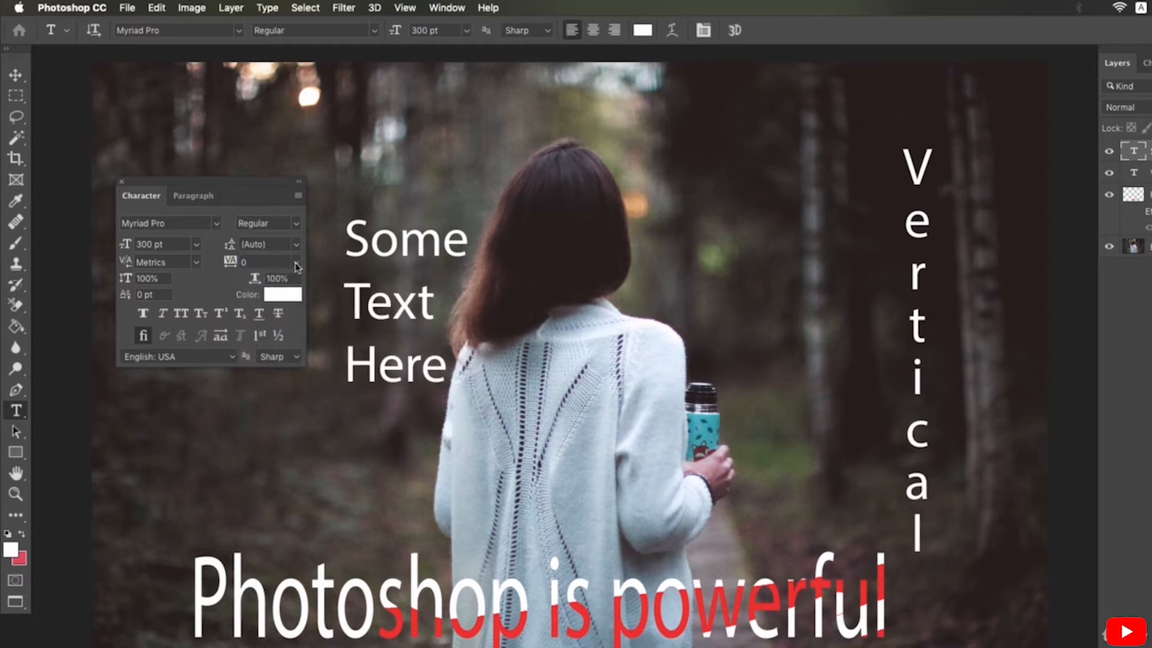
# Try tracking values of 200, -100 and -75 on the three-line text and return the tracking to 0
pyautogui.click(296, 264)
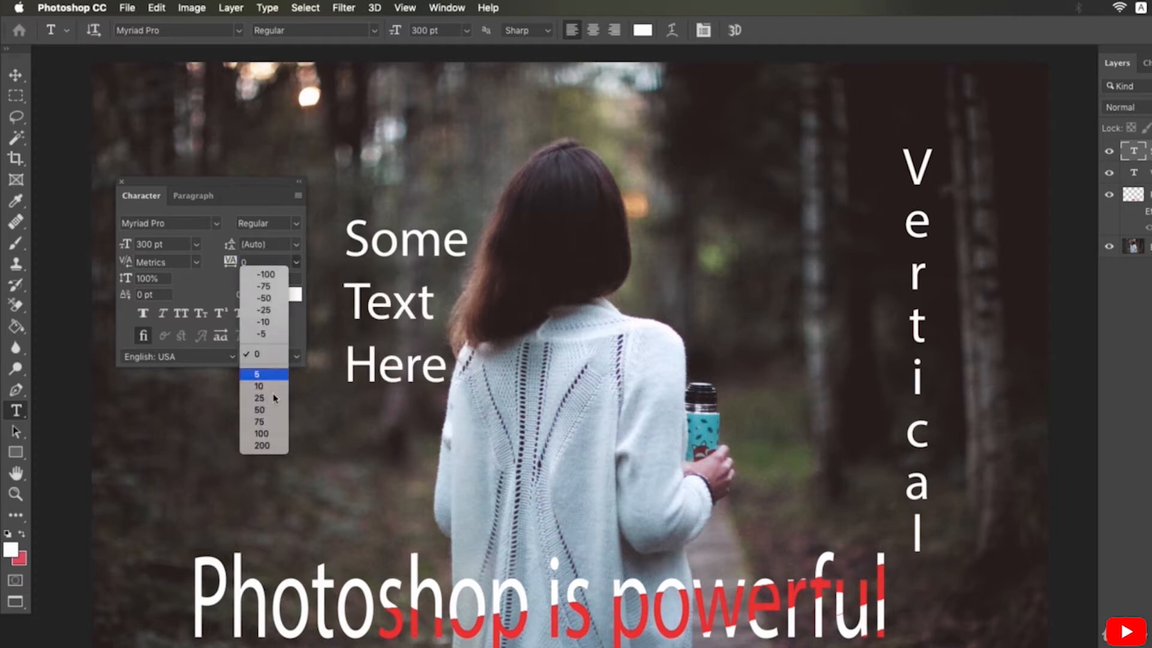
pyautogui.click(262, 445)
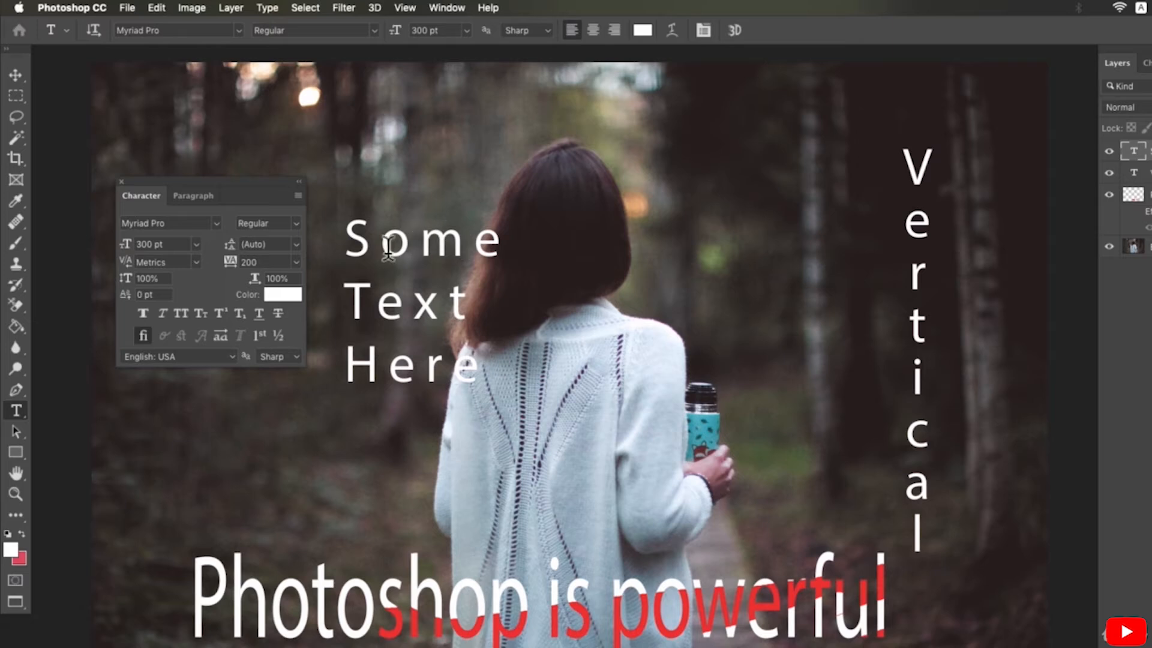
pyautogui.click(296, 262)
pyautogui.click(266, 274)
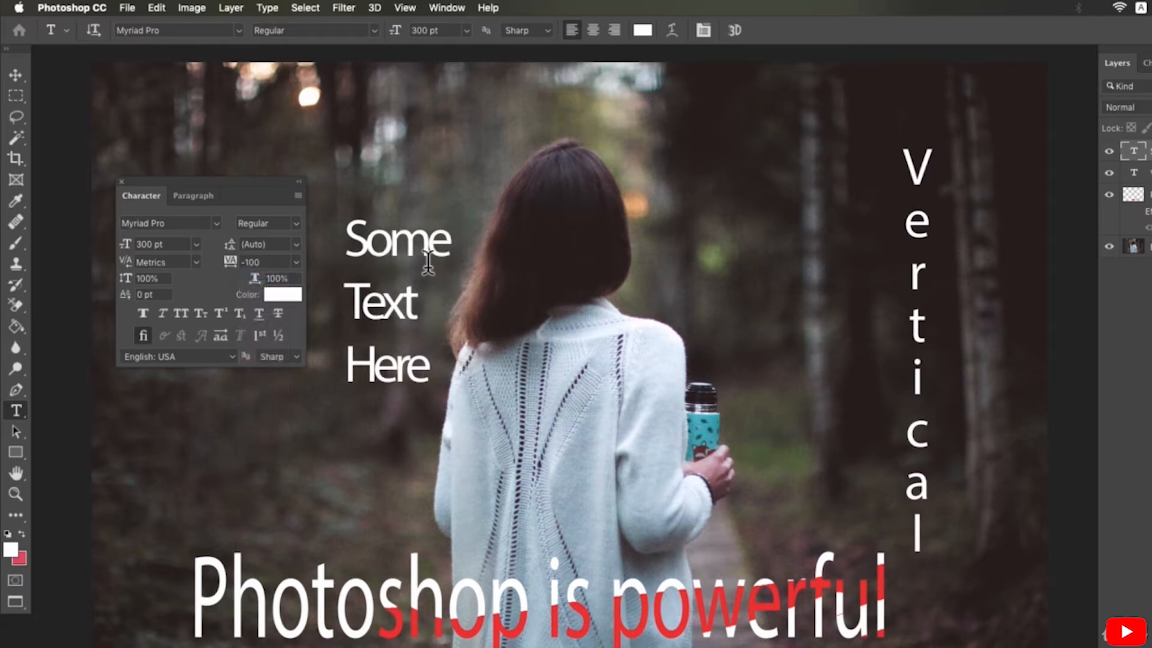
pyautogui.click(295, 262)
pyautogui.click(279, 290)
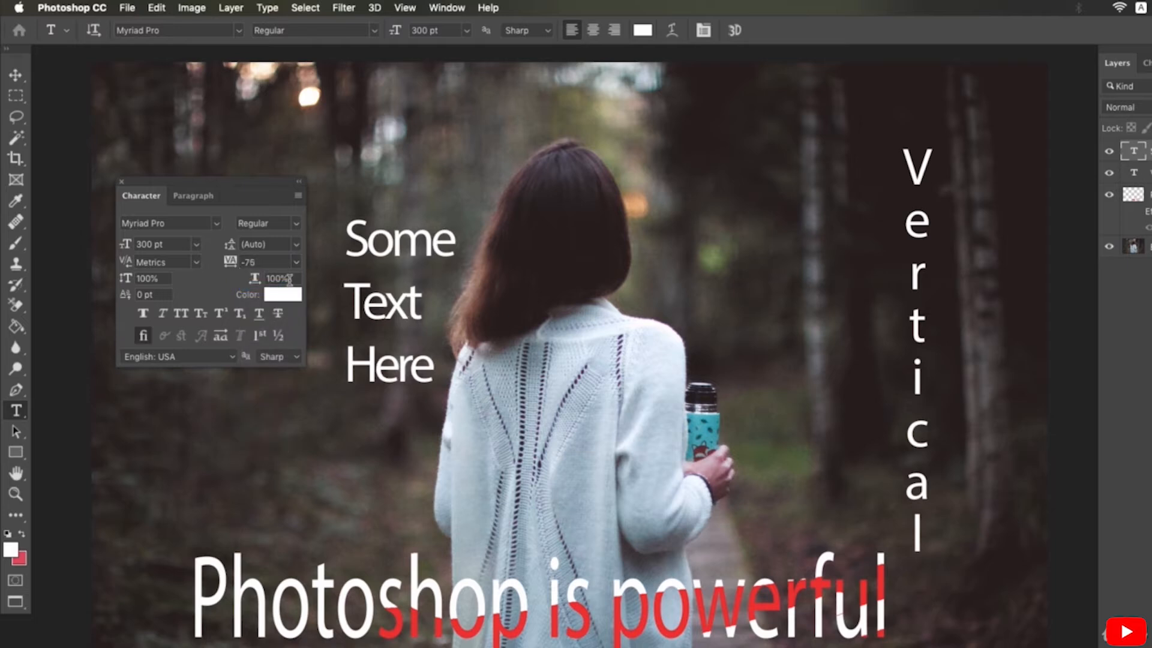
pyautogui.click(296, 262)
pyautogui.click(267, 357)
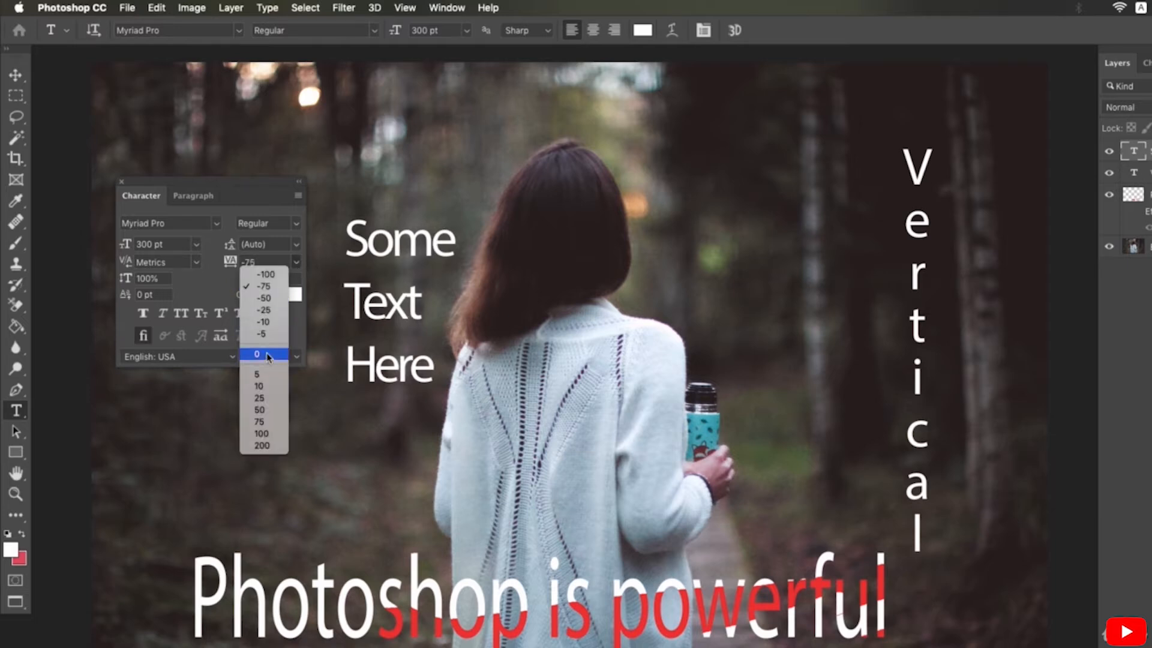
# Check the kerning options for the three-line text and set its tracking to 100
pyautogui.click(196, 263)
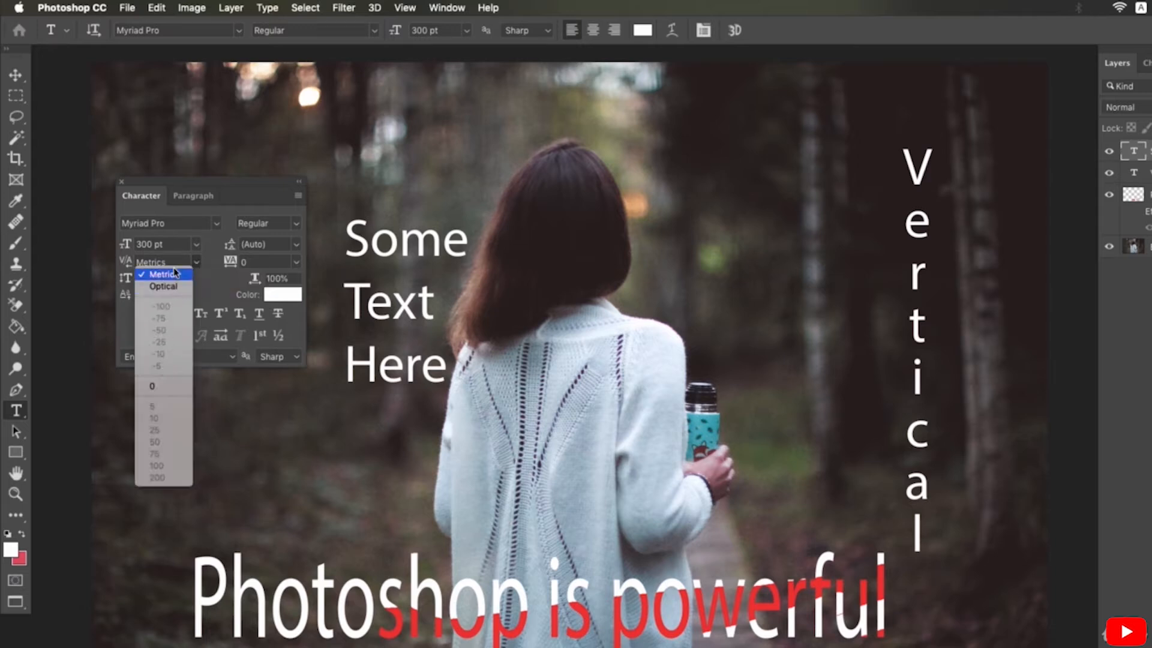
pyautogui.click(238, 263)
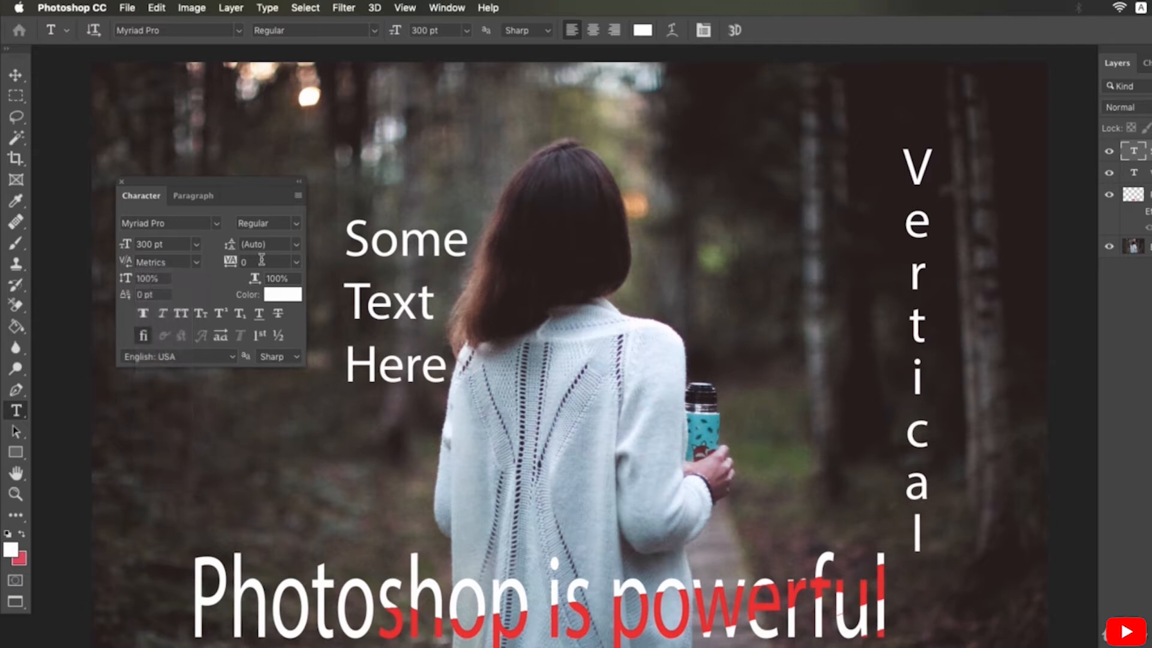
pyautogui.click(296, 262)
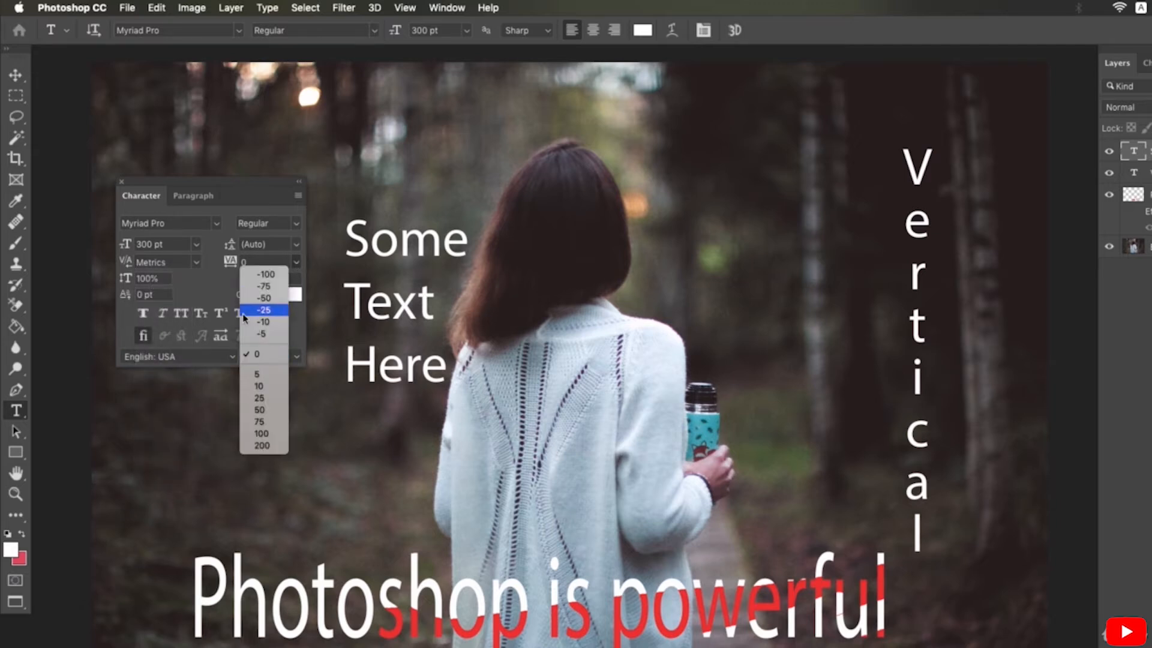
pyautogui.click(259, 433)
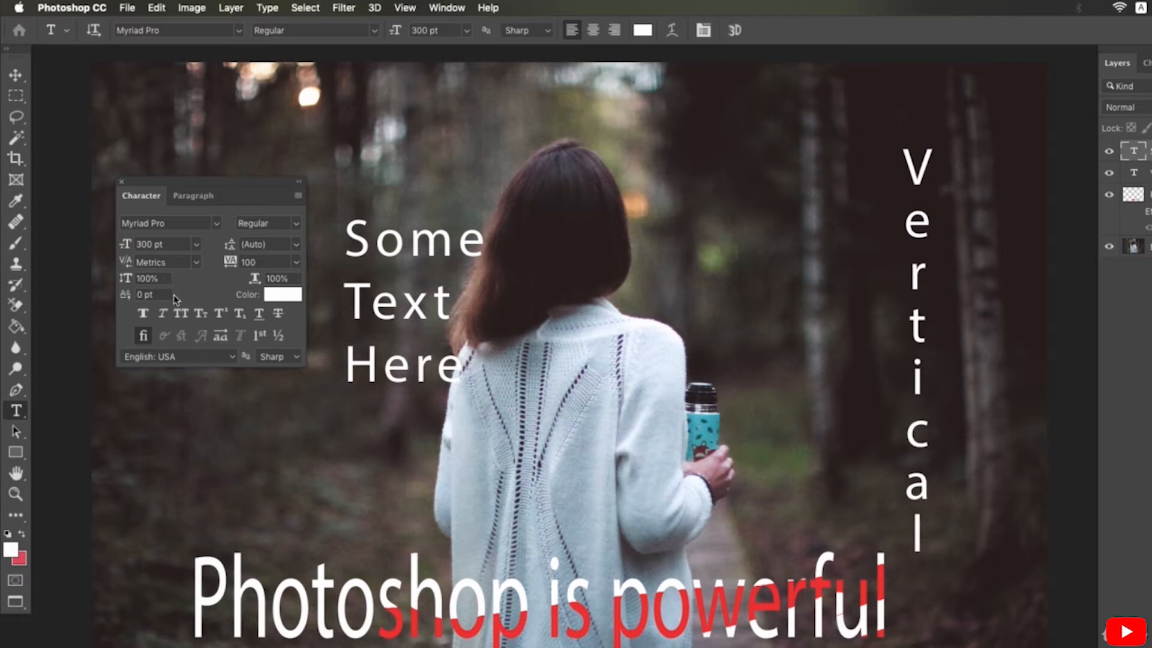
# Try Faux Bold on the three-line text and turn it off again
pyautogui.click(144, 314)
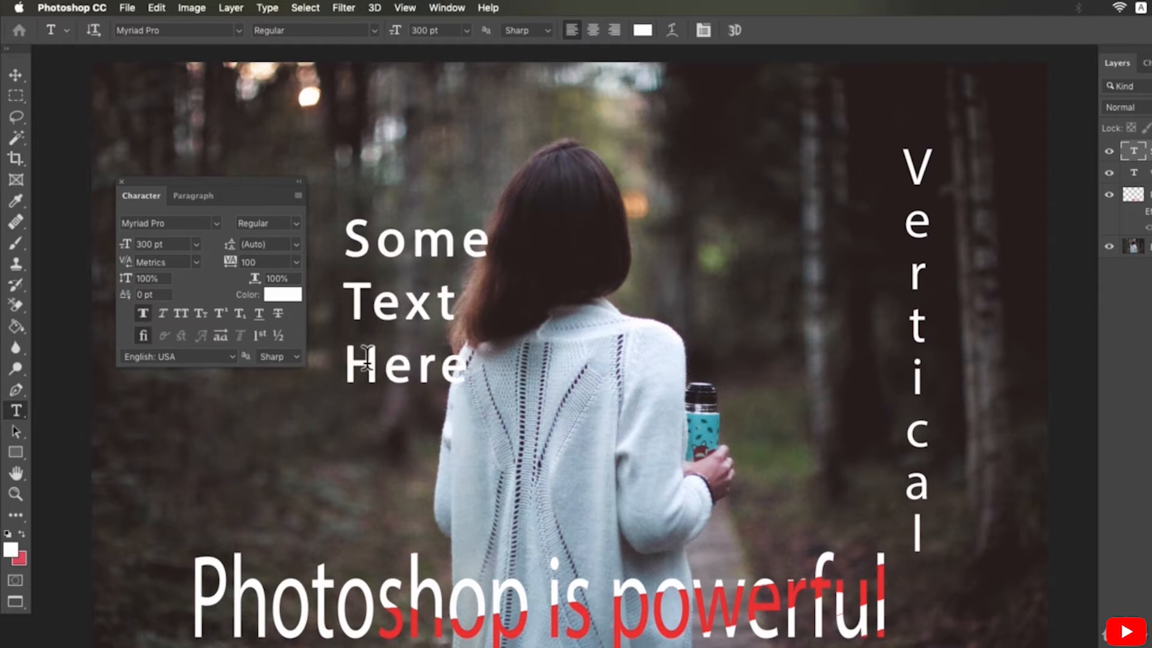
pyautogui.click(147, 314)
pyautogui.click(146, 316)
pyautogui.scroll(3, 360, 225)
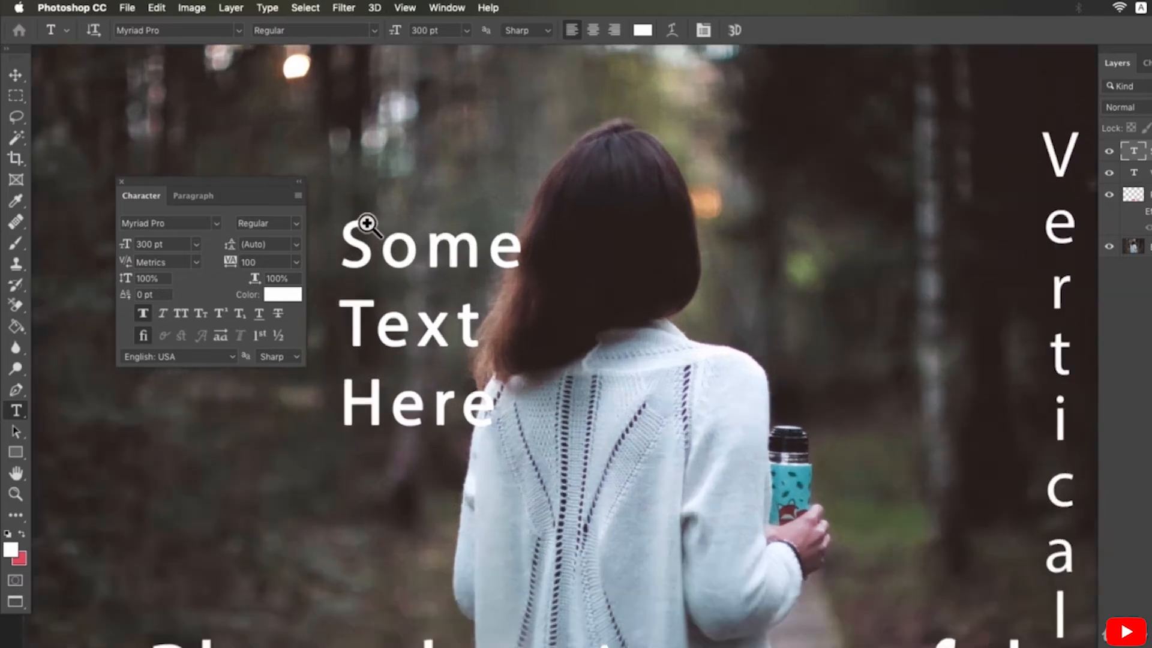
pyautogui.moveTo(425, 255); pyautogui.dragTo(457, 237)
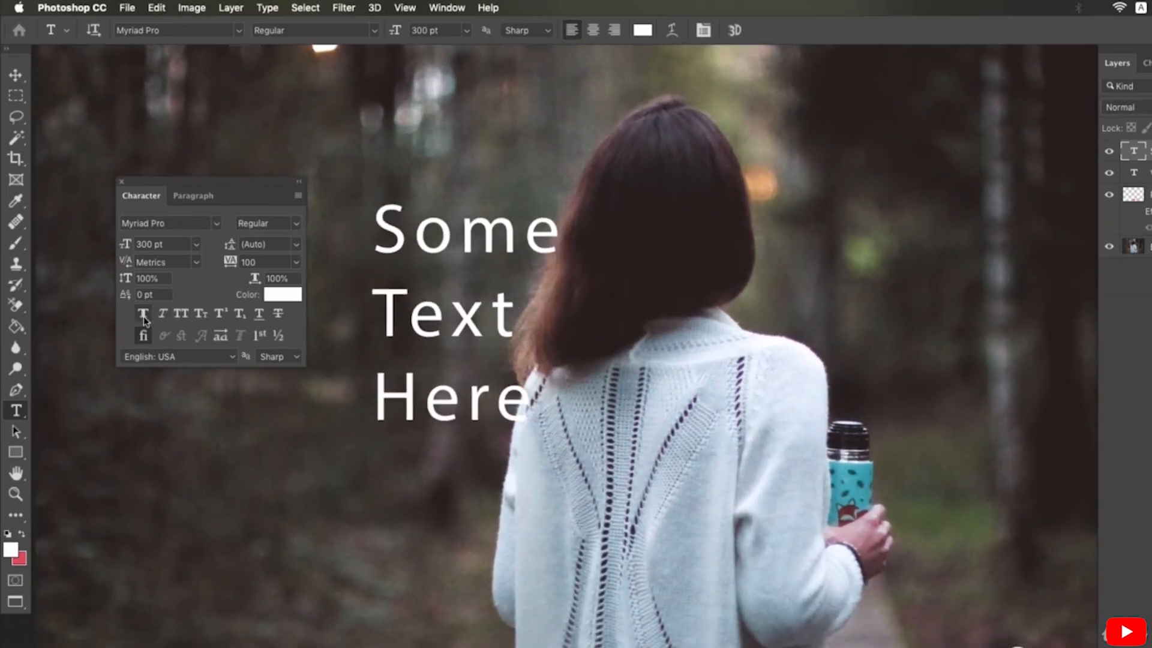
# Set the three-line text's font to Arial, try its Bold style and return it to Regular
pyautogui.click(216, 224)
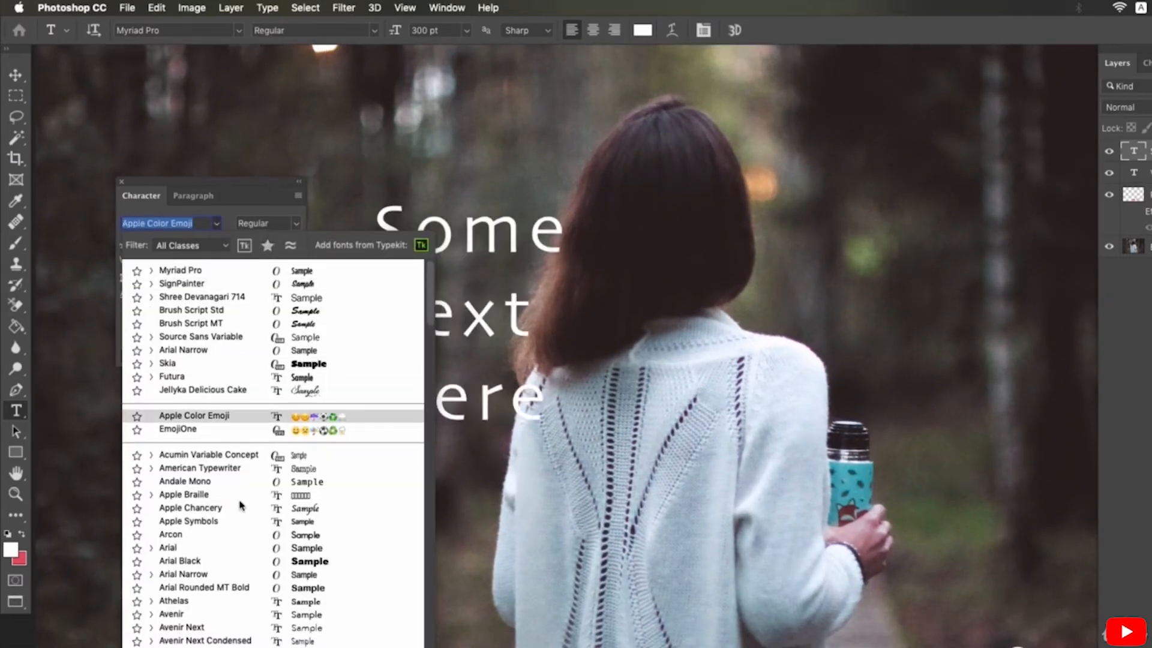
pyautogui.click(228, 548)
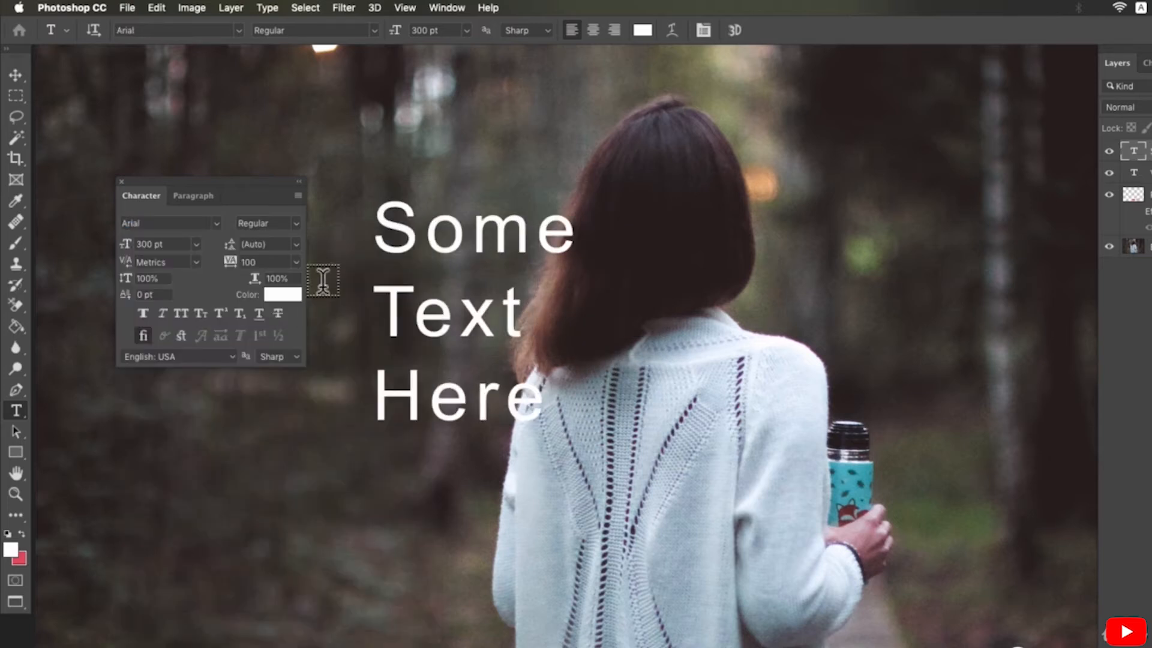
pyautogui.click(292, 228)
pyautogui.click(289, 237)
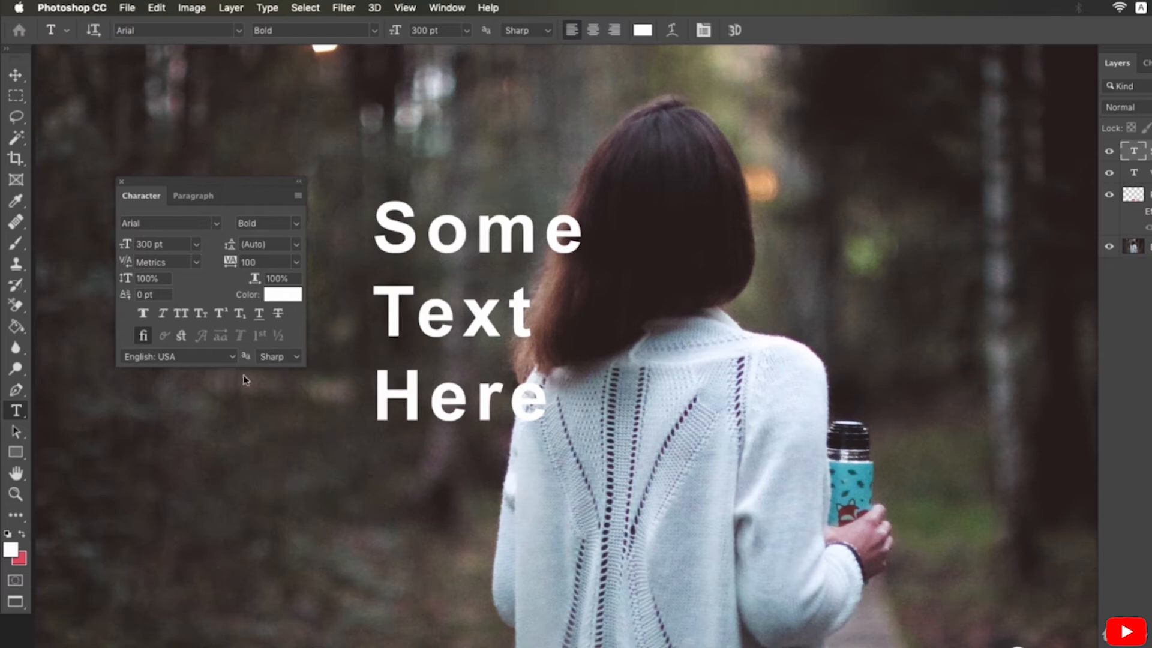
pyautogui.click(297, 226)
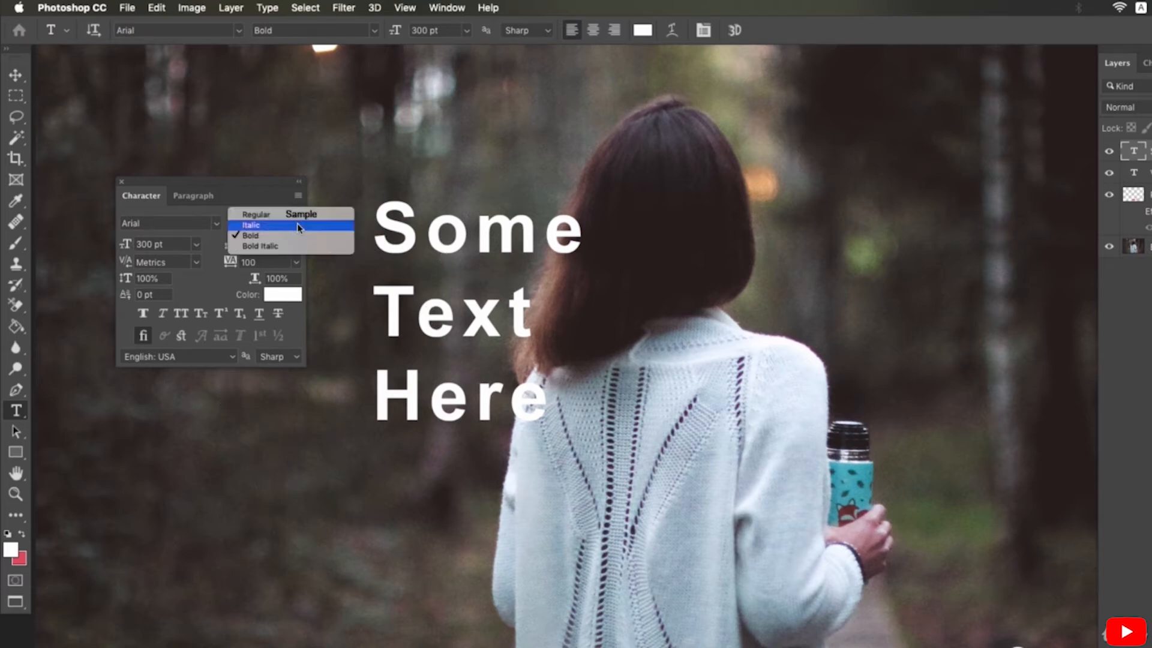
pyautogui.click(258, 214)
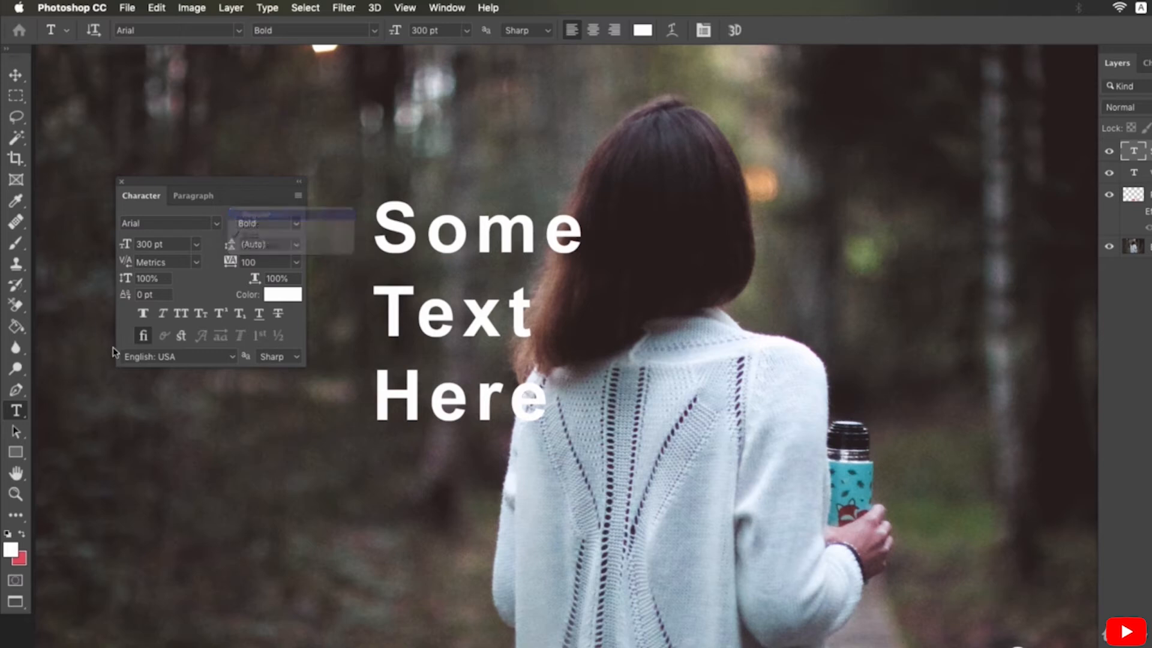
# Apply Faux Bold to the three-line text and change its font to Arcon in the Regular style
pyautogui.click(144, 313)
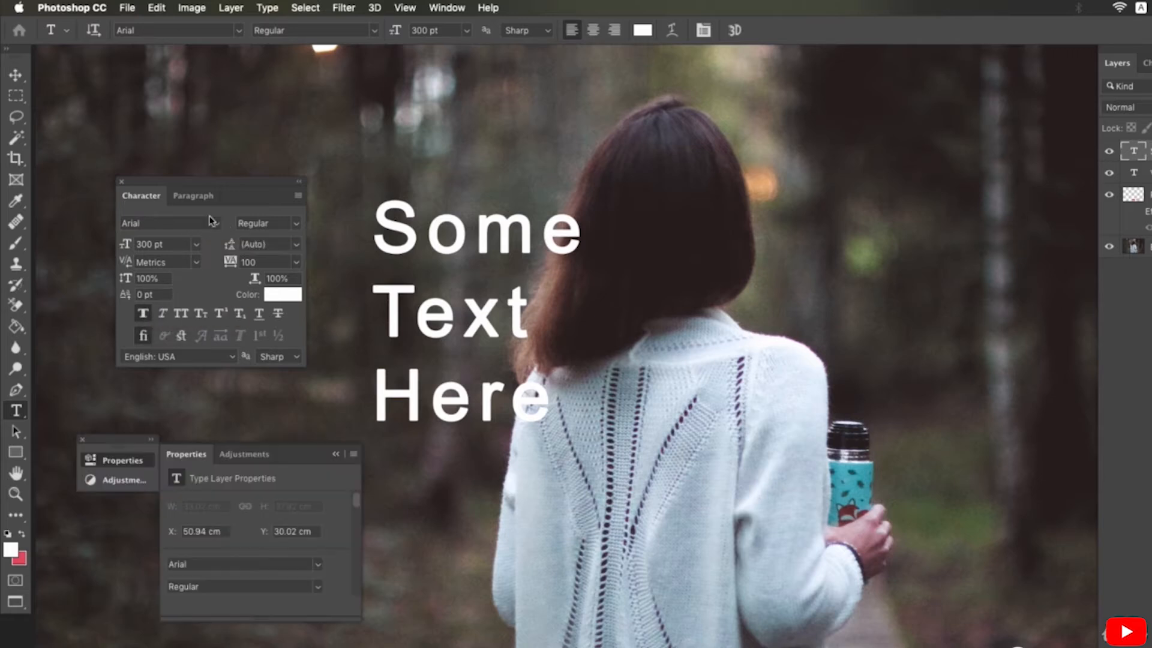
pyautogui.click(217, 224)
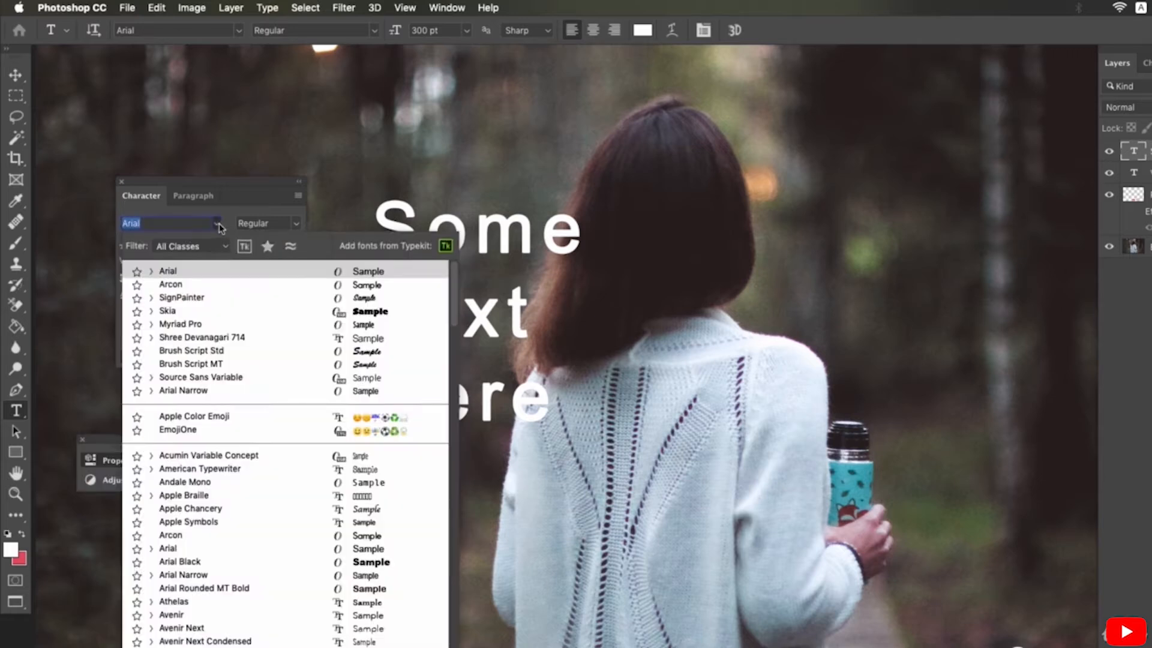
pyautogui.click(168, 535)
pyautogui.click(260, 219)
pyautogui.click(261, 214)
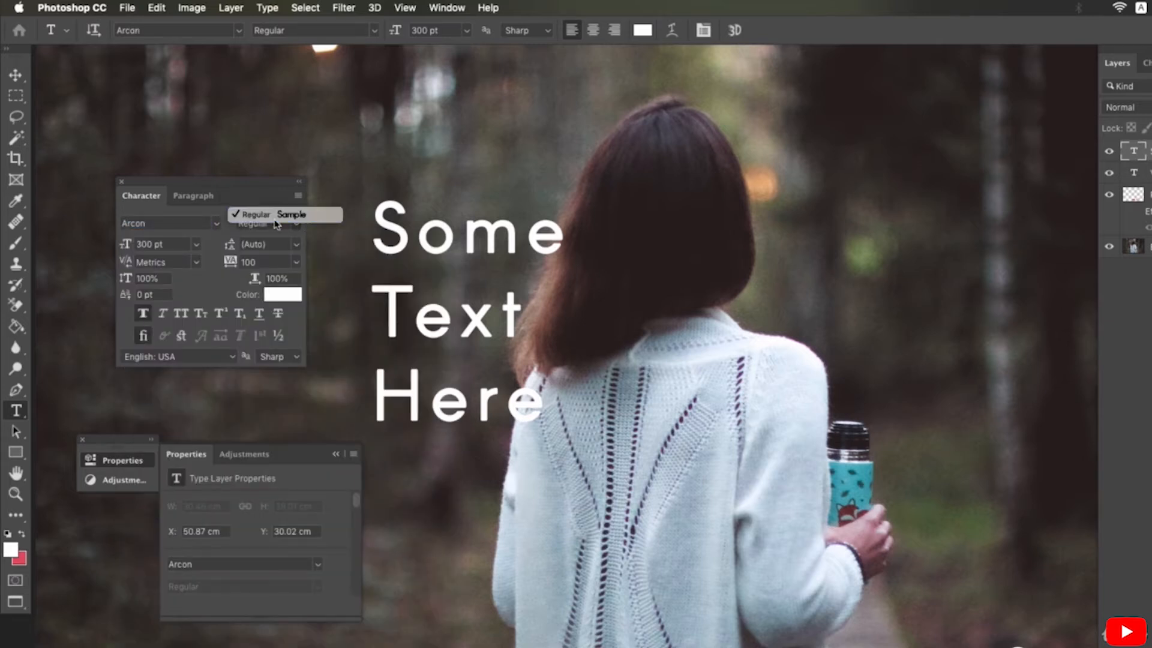
# Try Faux Bold and Faux Italic on the Arcon text and leave both turned off
pyautogui.click(143, 314)
pyautogui.click(145, 315)
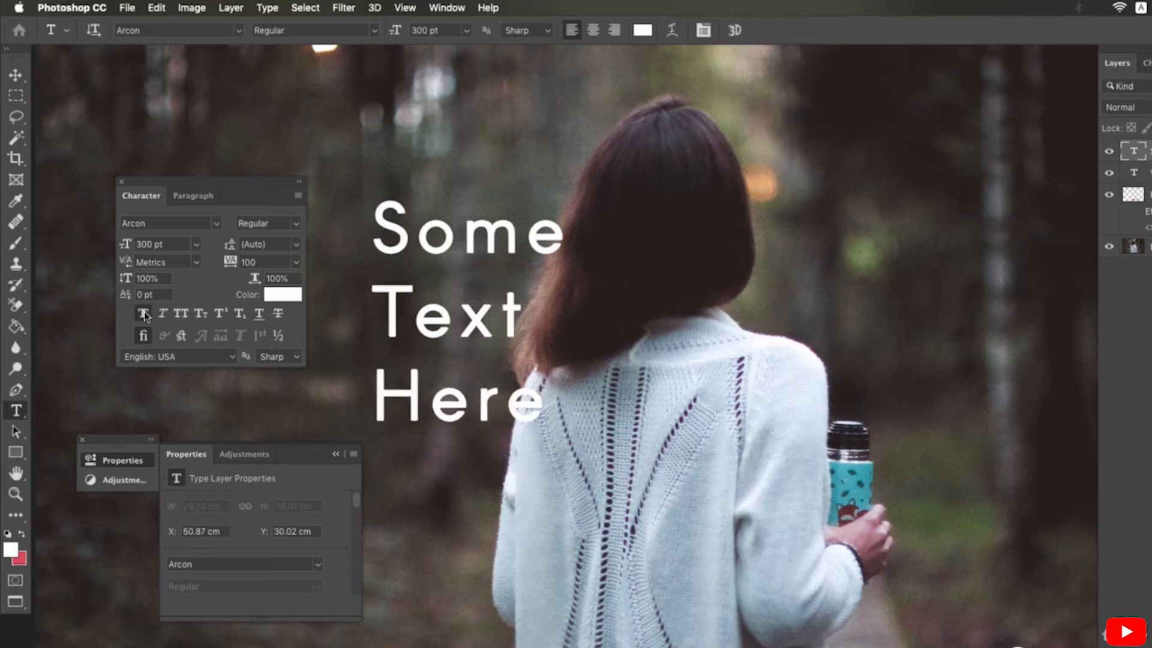
pyautogui.click(143, 315)
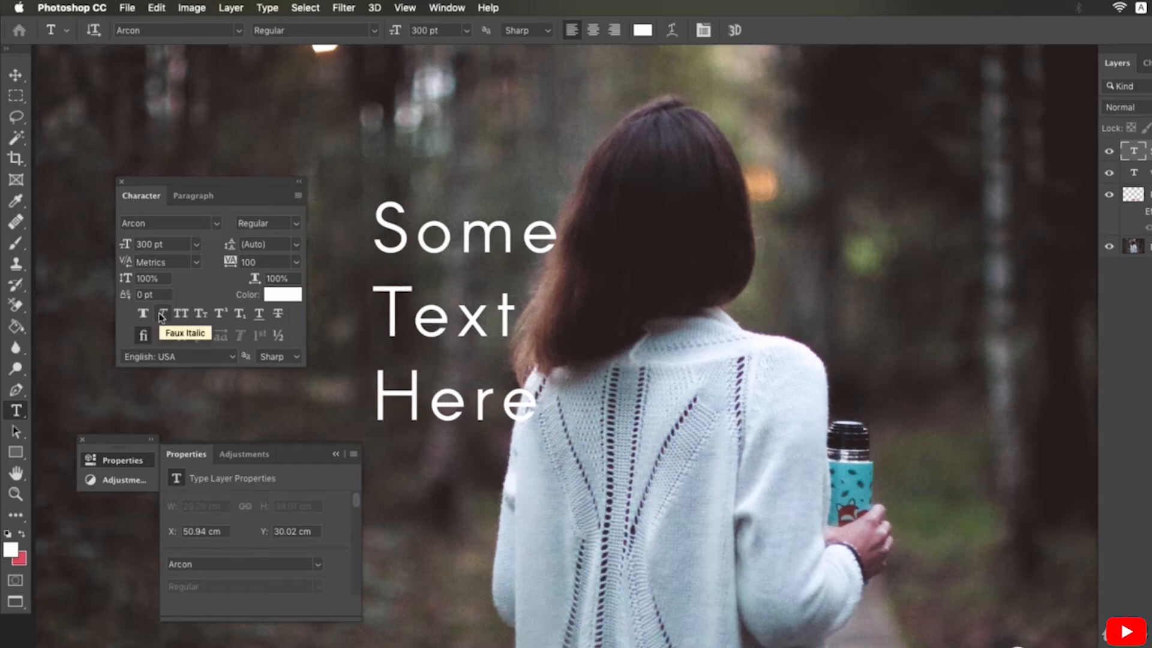
pyautogui.click(161, 315)
pyautogui.click(161, 316)
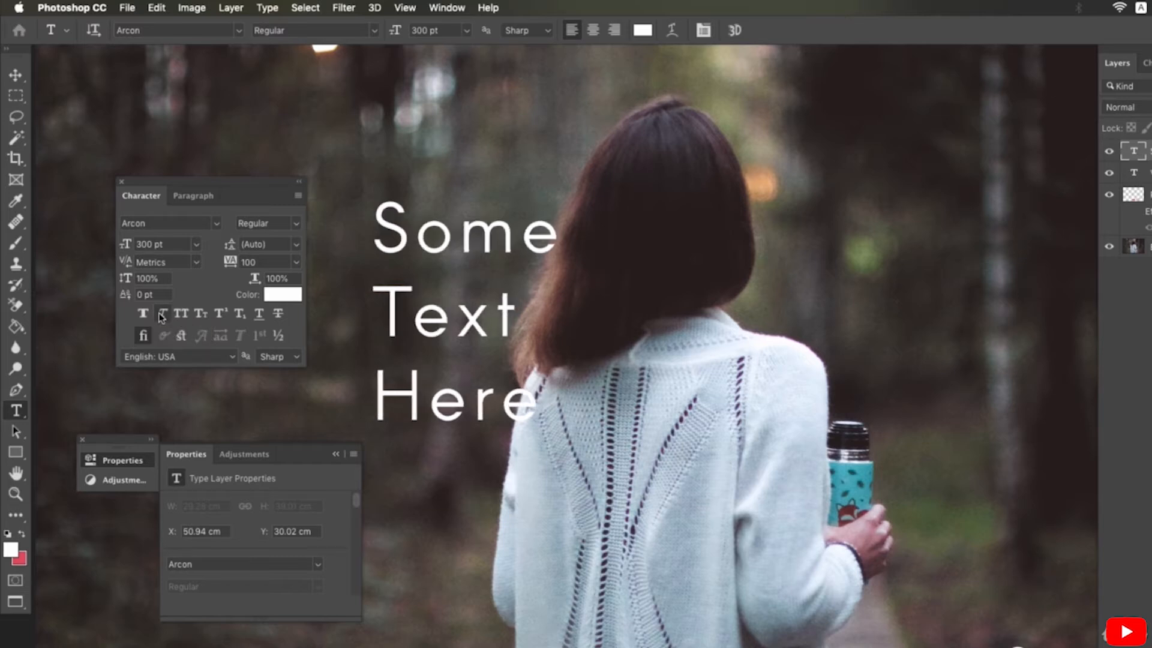
pyautogui.click(163, 316)
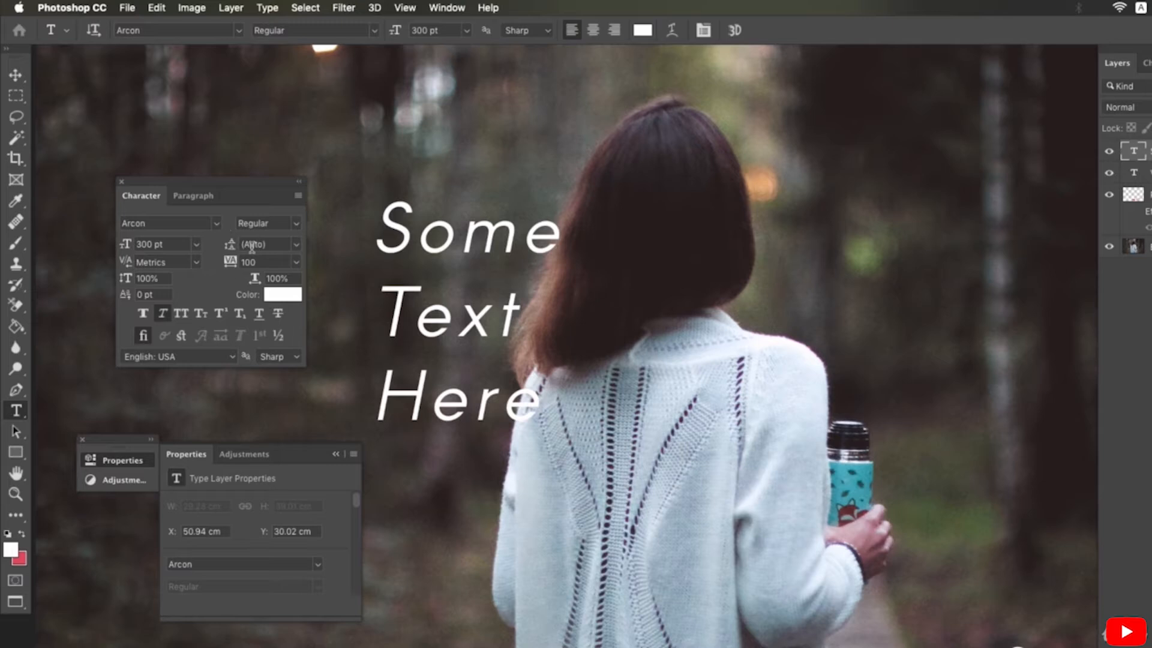
pyautogui.click(162, 316)
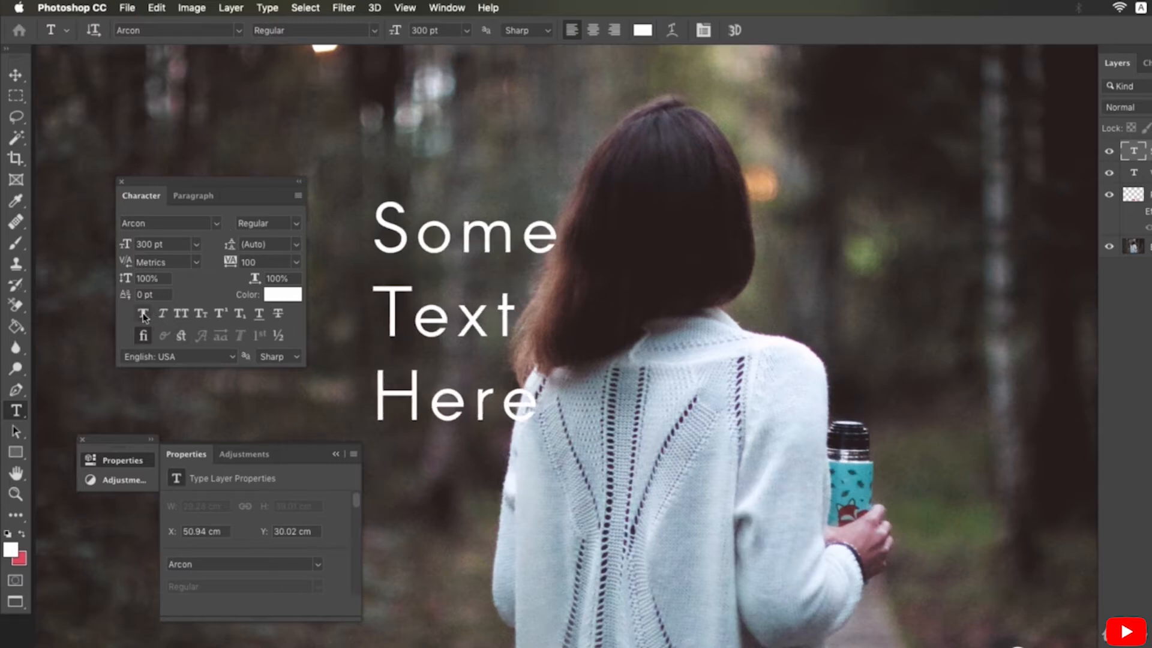
pyautogui.click(143, 315)
pyautogui.click(143, 317)
# Change the three-line text's font back to Arial and try Faux Italic on it, leaving it off
pyautogui.click(216, 223)
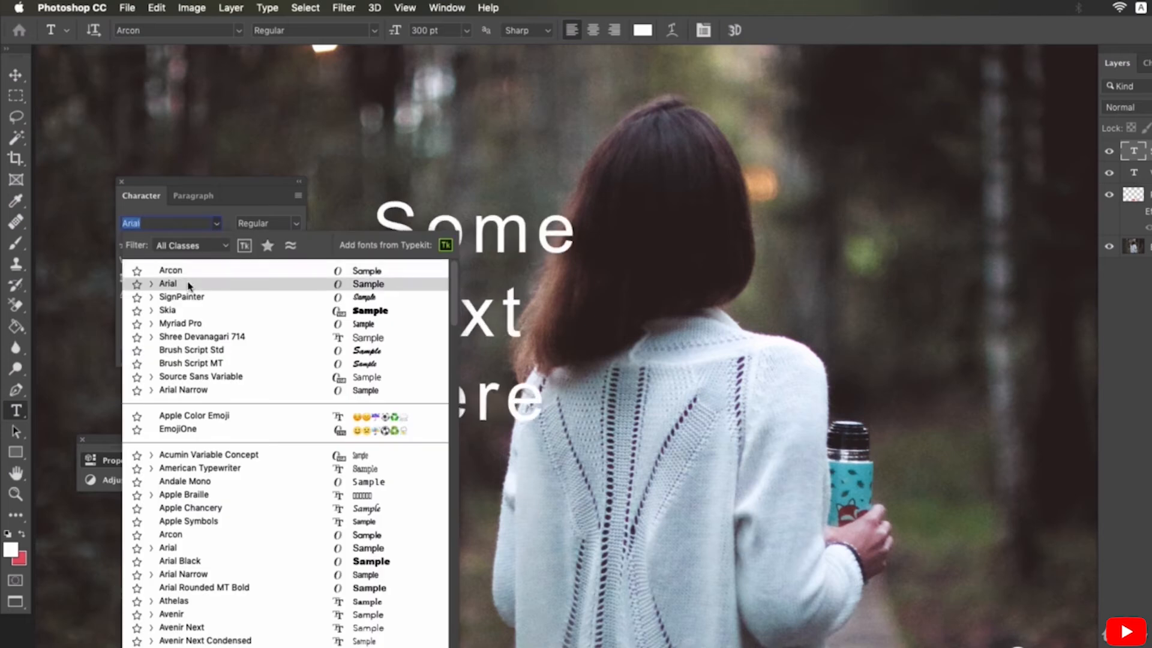
pyautogui.click(189, 286)
pyautogui.click(162, 316)
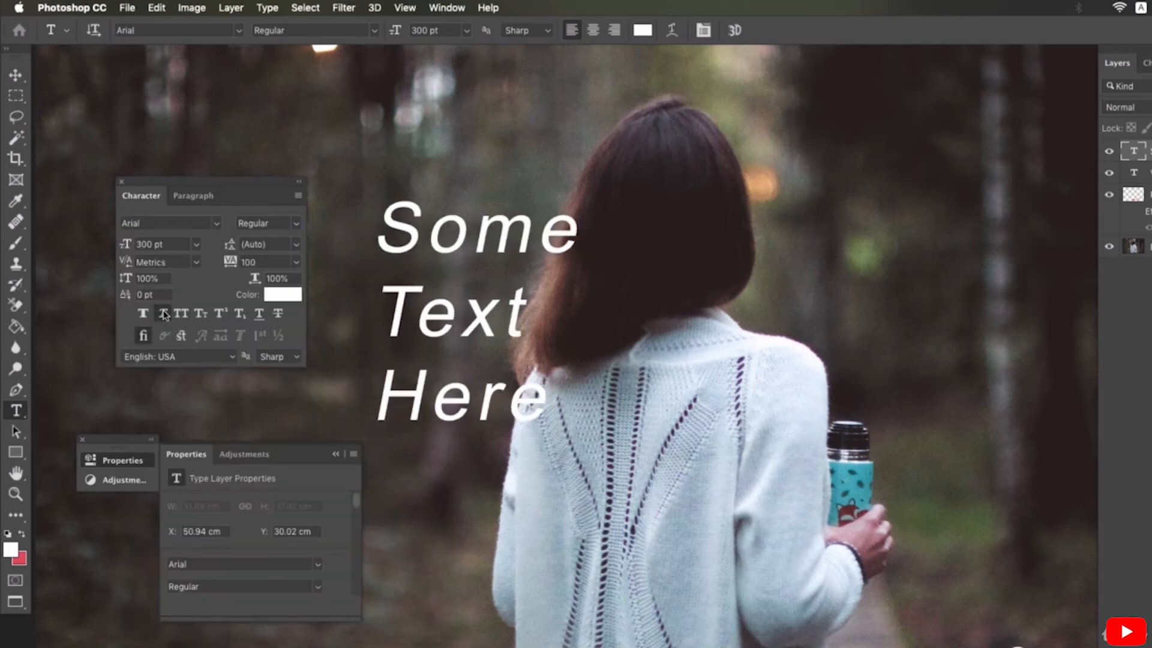
pyautogui.click(163, 314)
# Compare Arial's Italic style with Faux Italic on the three-line text and return the style to Regular
pyautogui.click(291, 224)
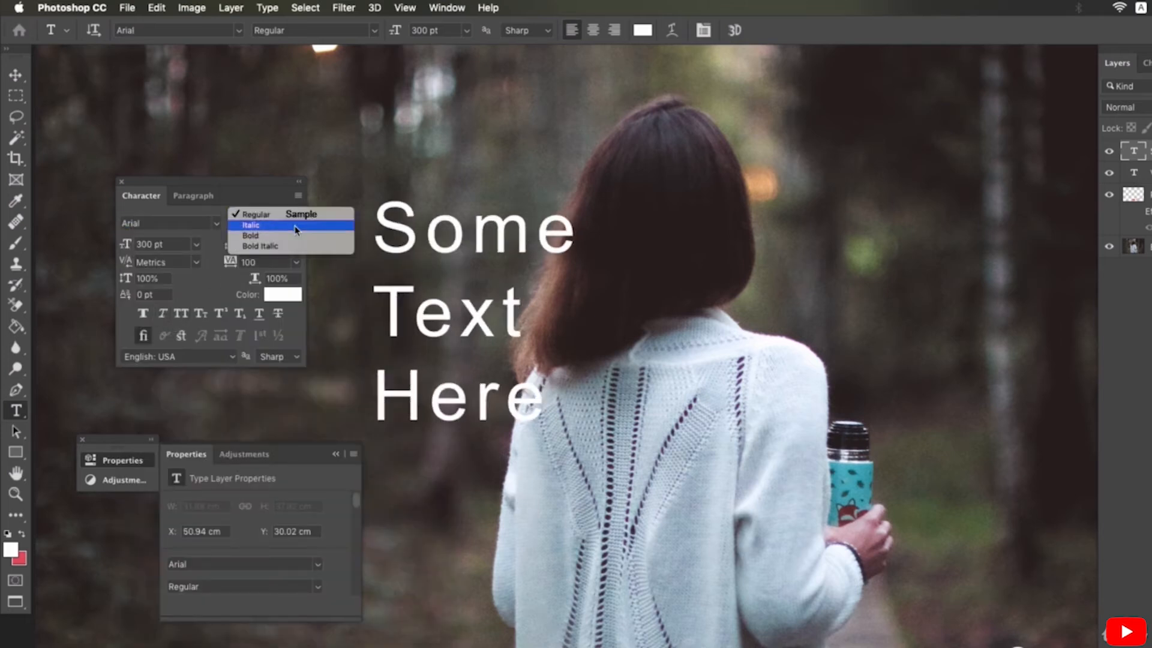
pyautogui.click(282, 226)
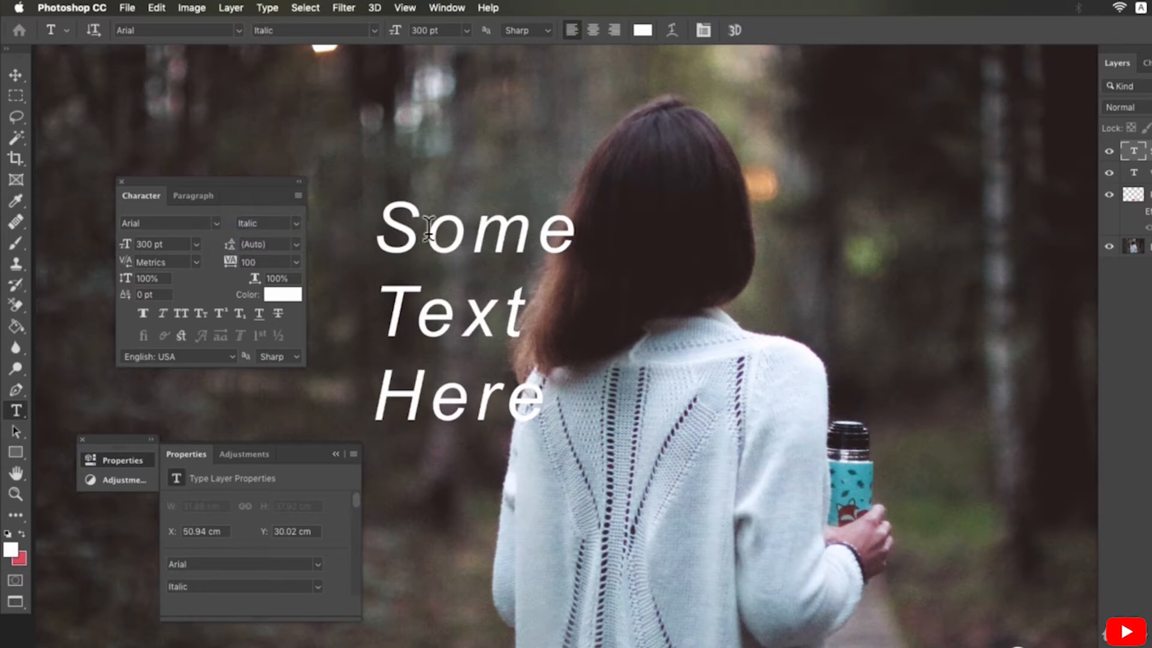
pyautogui.click(162, 316)
pyautogui.click(162, 315)
pyautogui.click(296, 225)
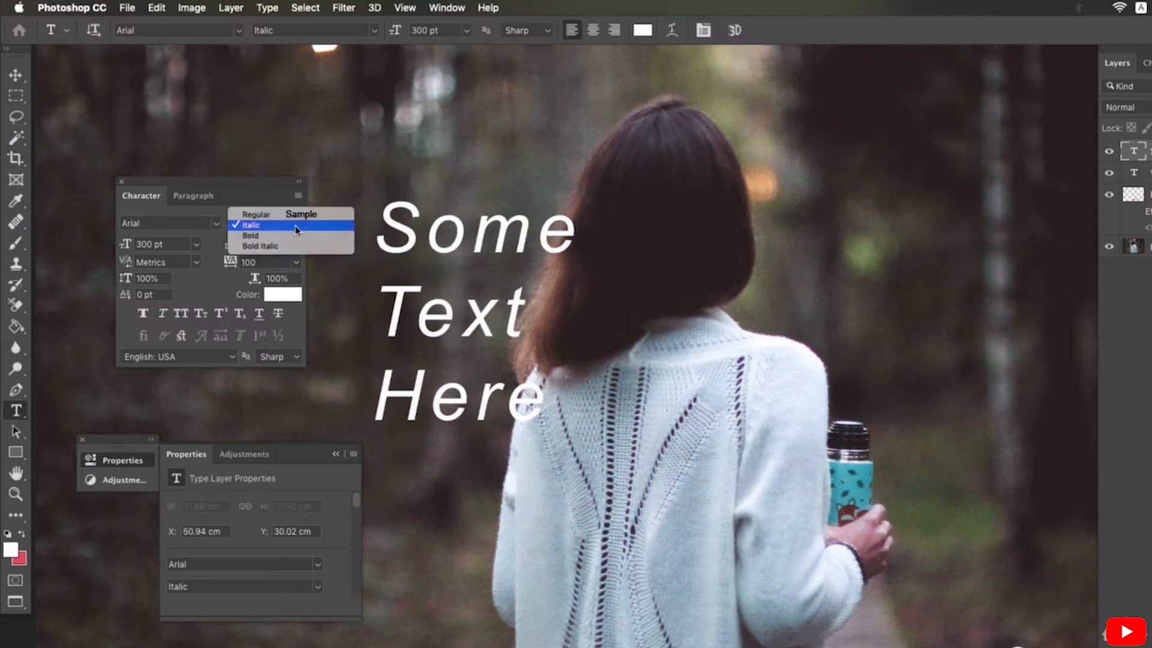
pyautogui.click(252, 213)
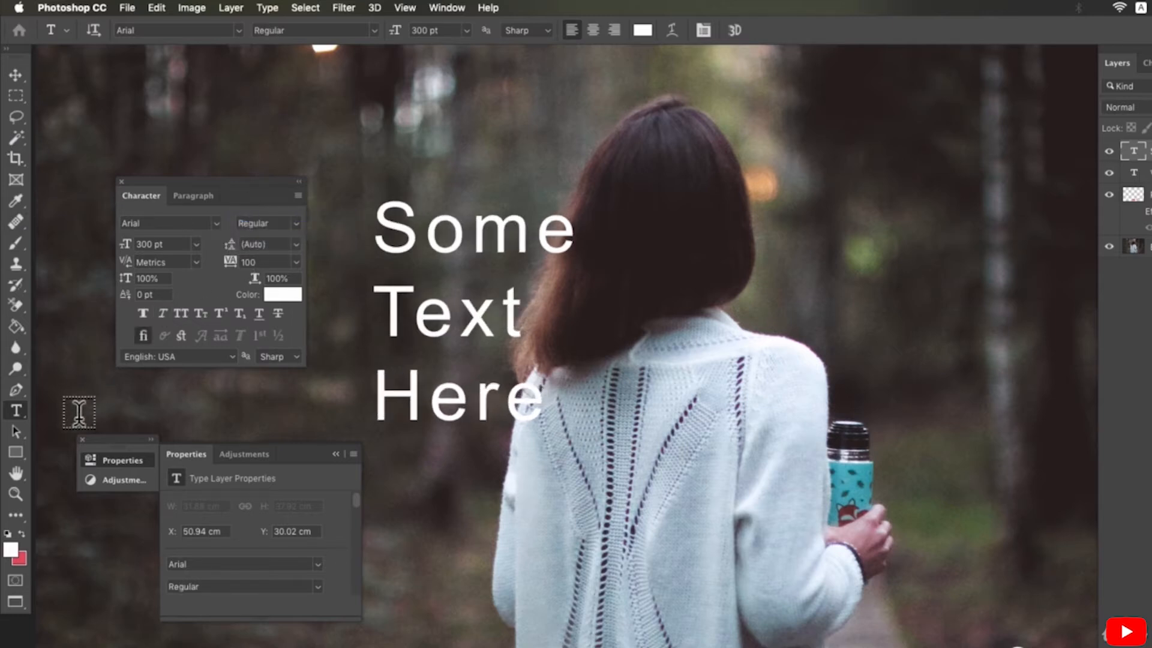
# Close the floating Properties panel and switch from the Type tool to the Move tool
pyautogui.click(87, 440)
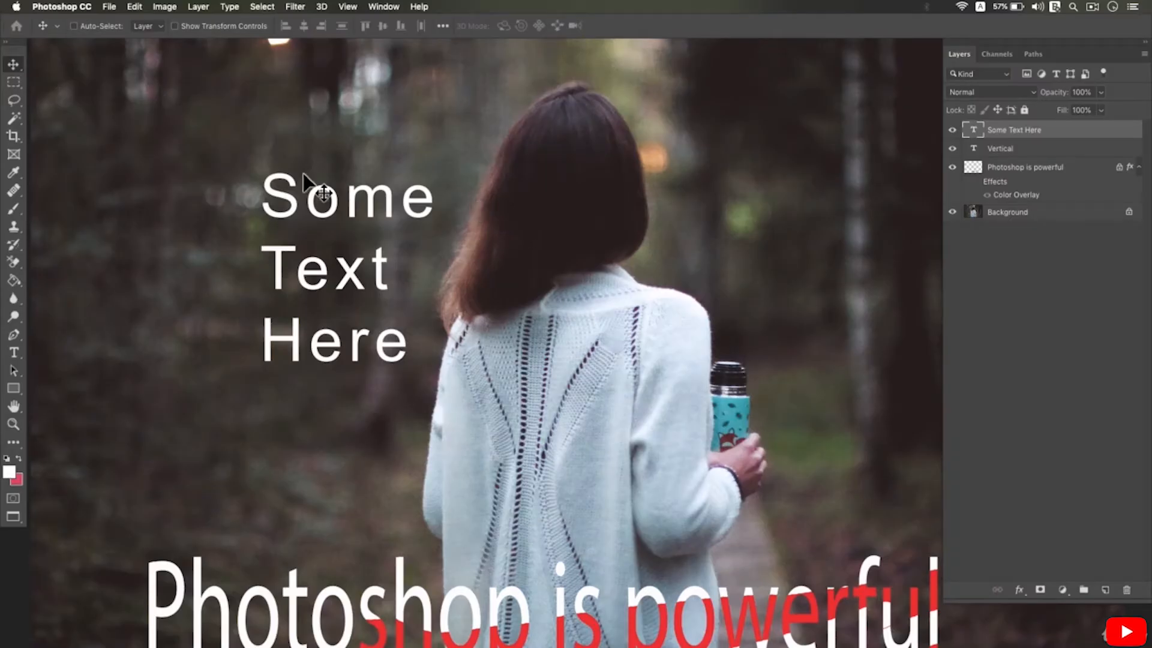
pyautogui.click(12, 359)
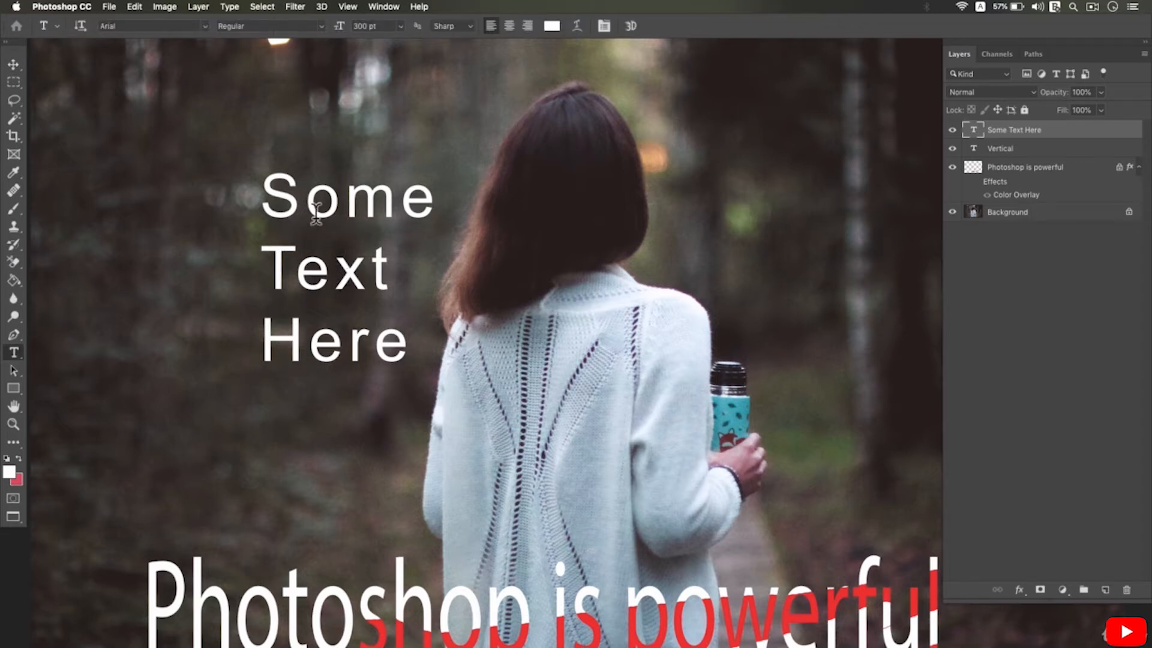
pyautogui.click(14, 65)
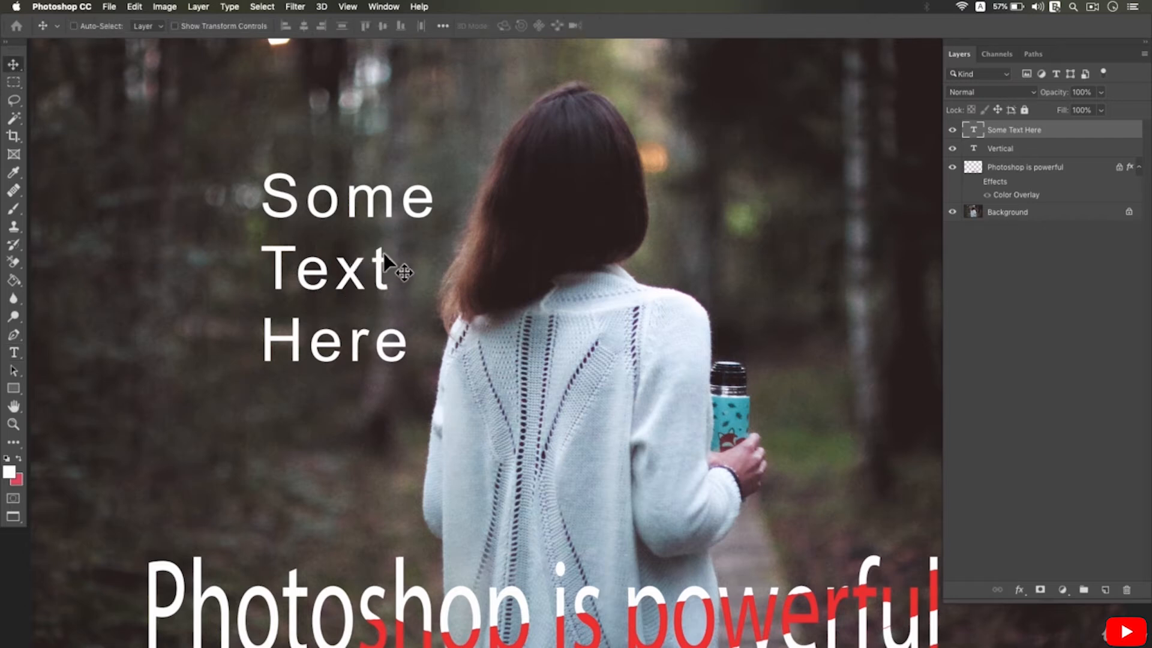
pyautogui.moveTo(469, 250); pyautogui.dragTo(414, 234)
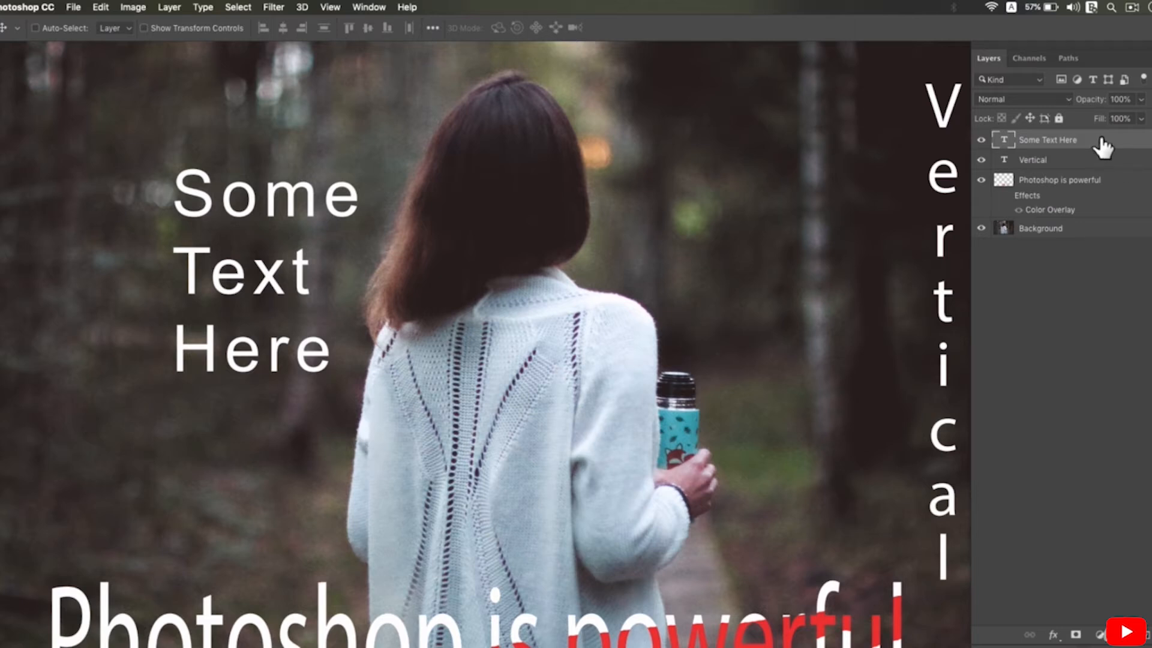
# Open the Layer Style settings of the "Some Text Here" layer and enable its Stroke effect
pyautogui.doubleClick(1101, 143)
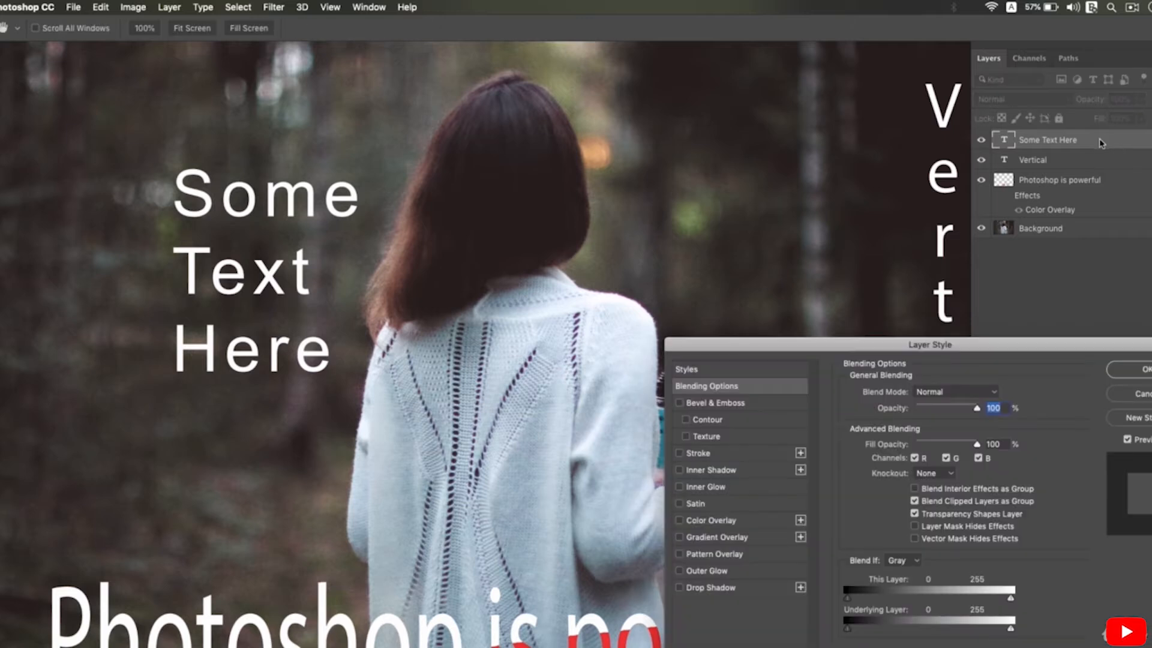
pyautogui.moveTo(916, 348); pyautogui.dragTo(658, 282)
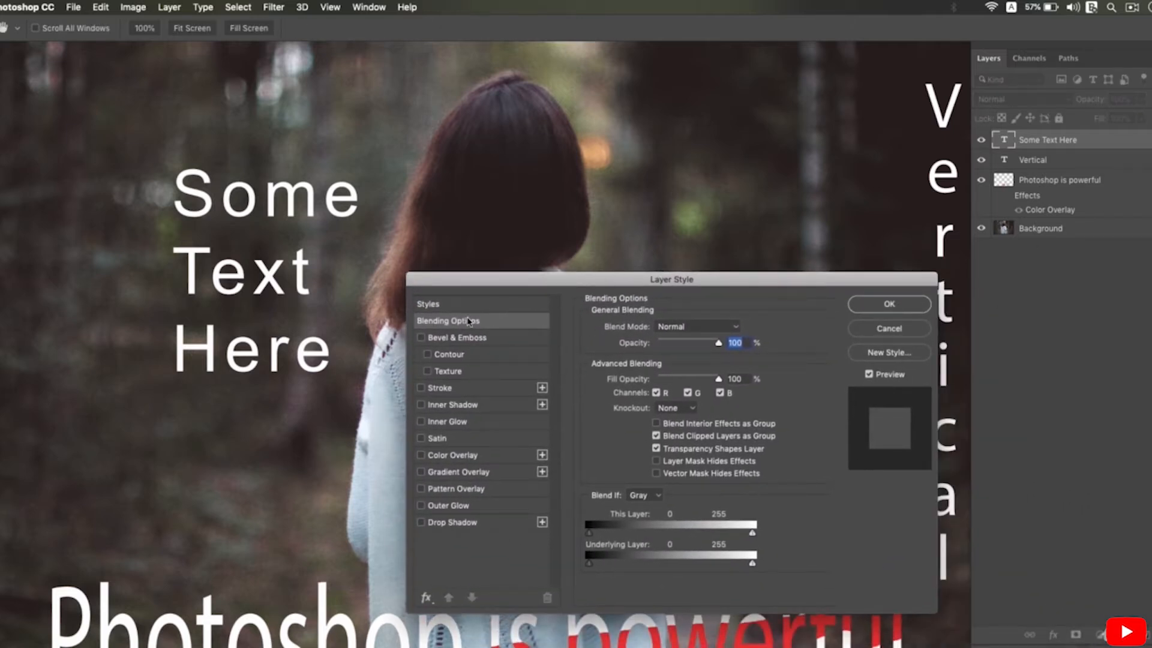
pyautogui.click(421, 388)
pyautogui.click(441, 389)
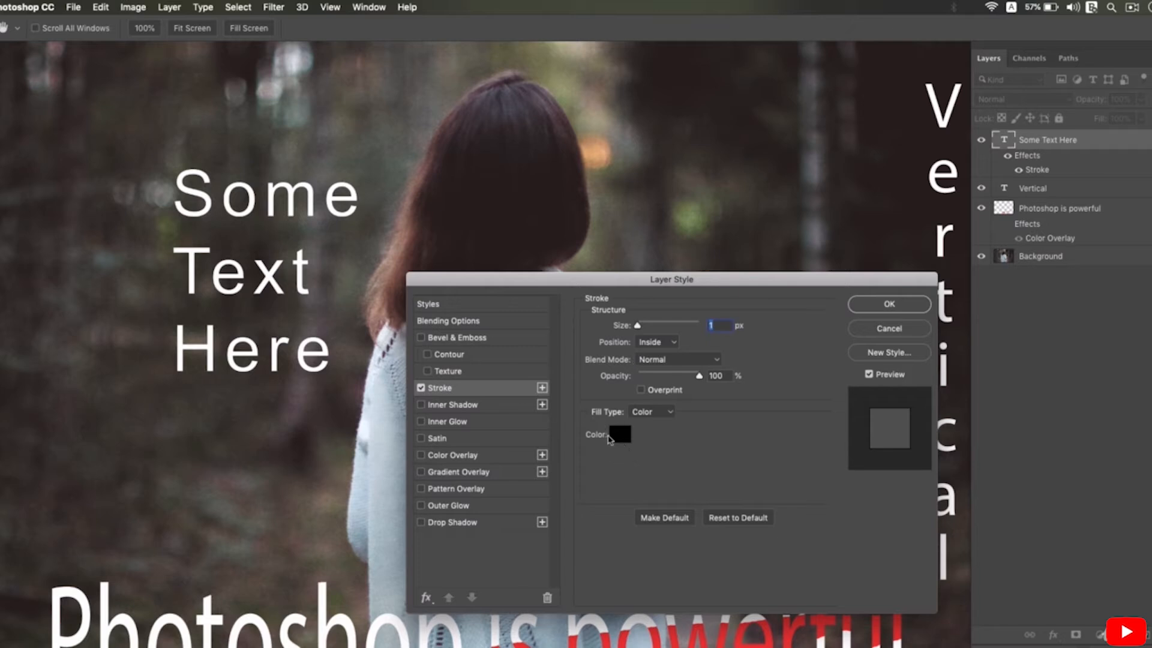
# Set the text stroke's colour to bright cyan and its size to 6 px
pyautogui.click(618, 435)
pyautogui.moveTo(772, 461); pyautogui.dragTo(872, 411)
pyautogui.click(964, 413)
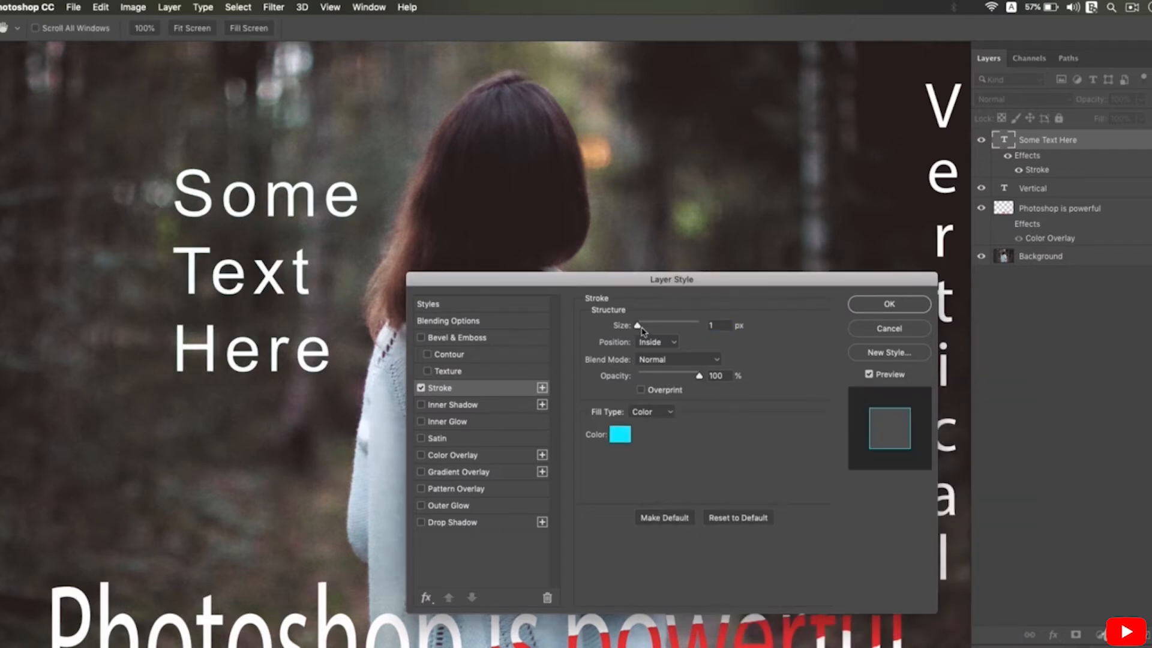
pyautogui.moveTo(640, 329)
pyautogui.mouseDown()
pyautogui.moveTo(651, 331)
pyautogui.moveTo(642, 329)
pyautogui.mouseUp()
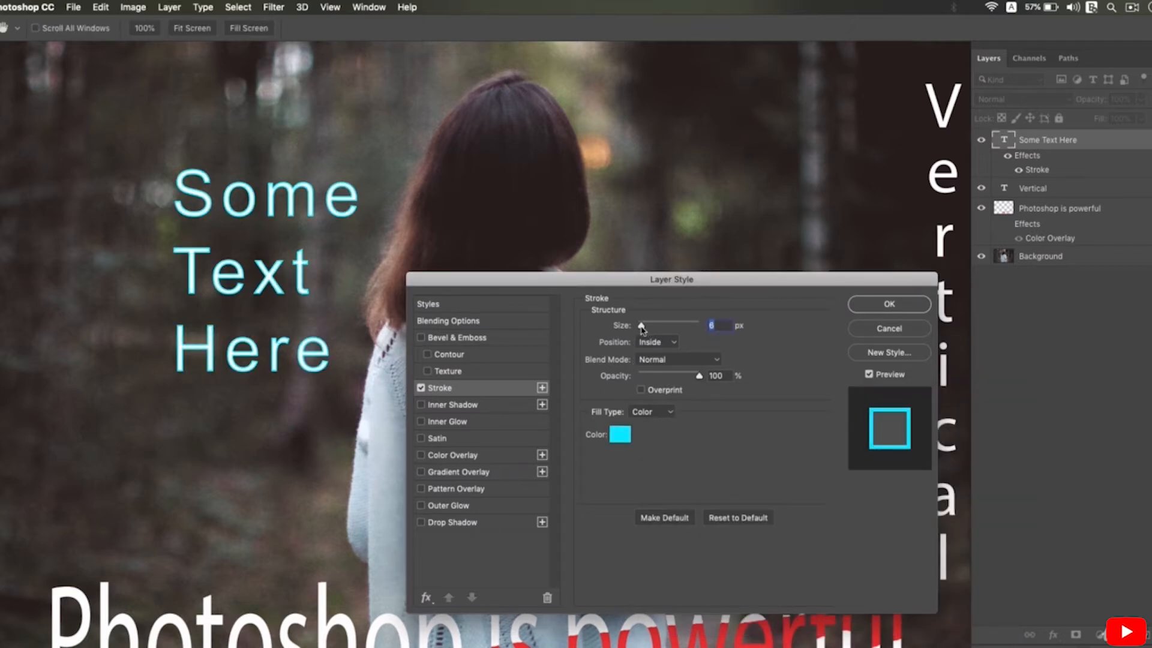
# Try the text stroke with position Outside and size 9 px, and turn the Stroke effect off
pyautogui.click(655, 345)
pyautogui.click(652, 329)
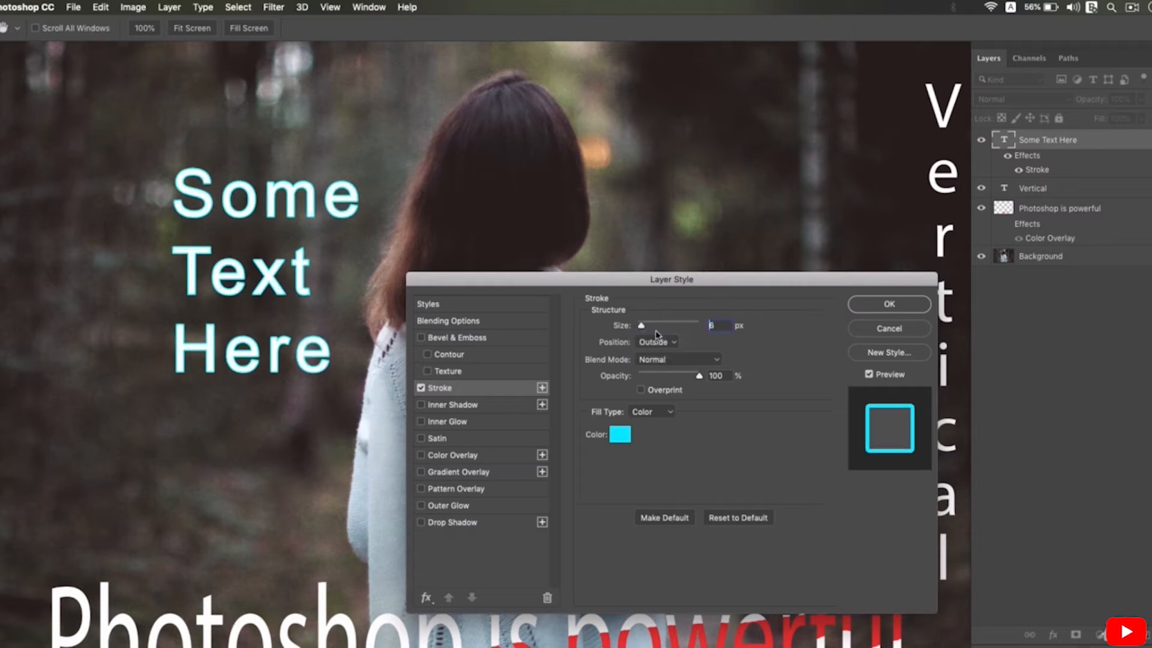
pyautogui.moveTo(640, 326); pyautogui.dragTo(642, 330)
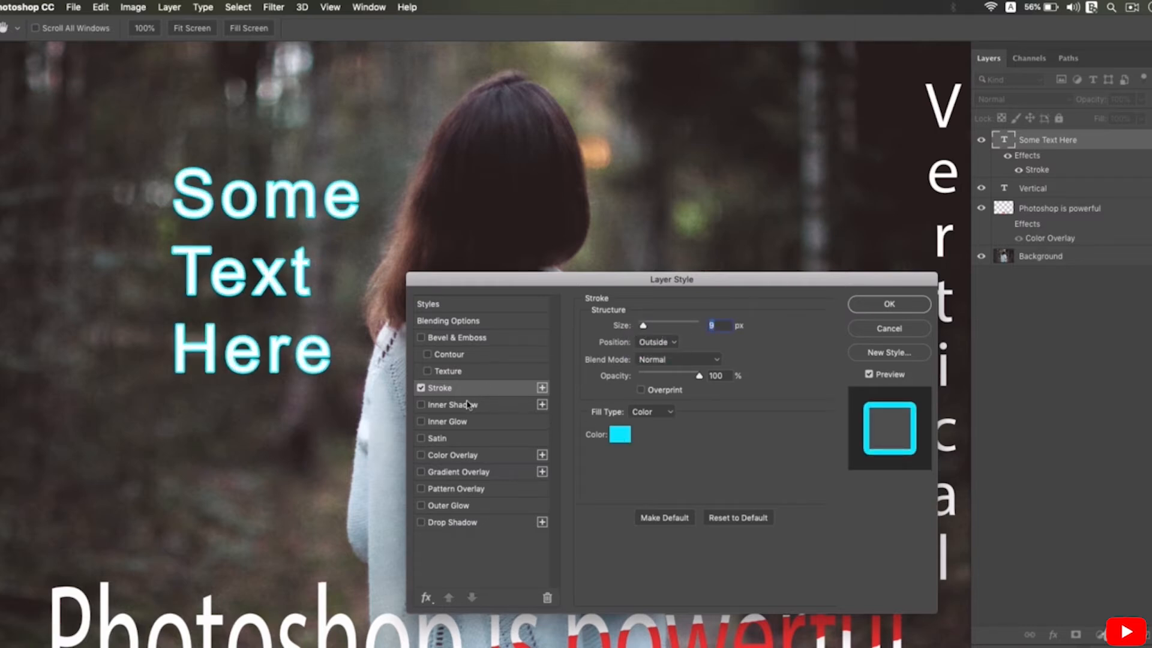
pyautogui.click(421, 388)
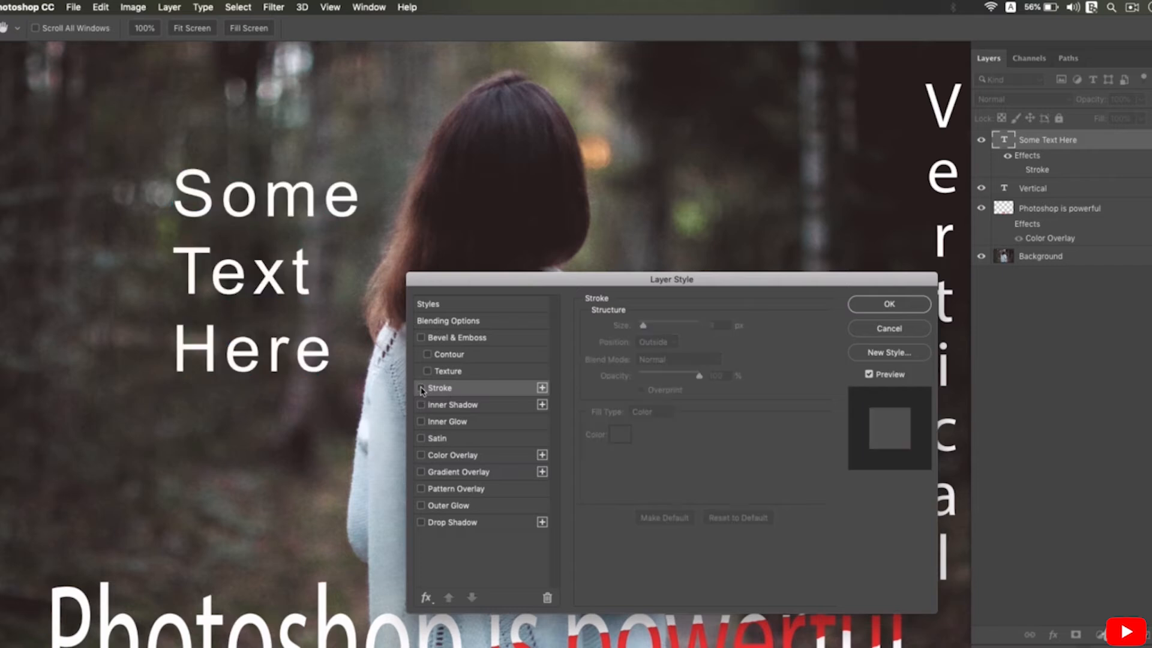
# Try an Inner Shadow with a distance of 7 px on the text, and leave both Inner Shadow and Drop Shadow disabled
pyautogui.click(450, 405)
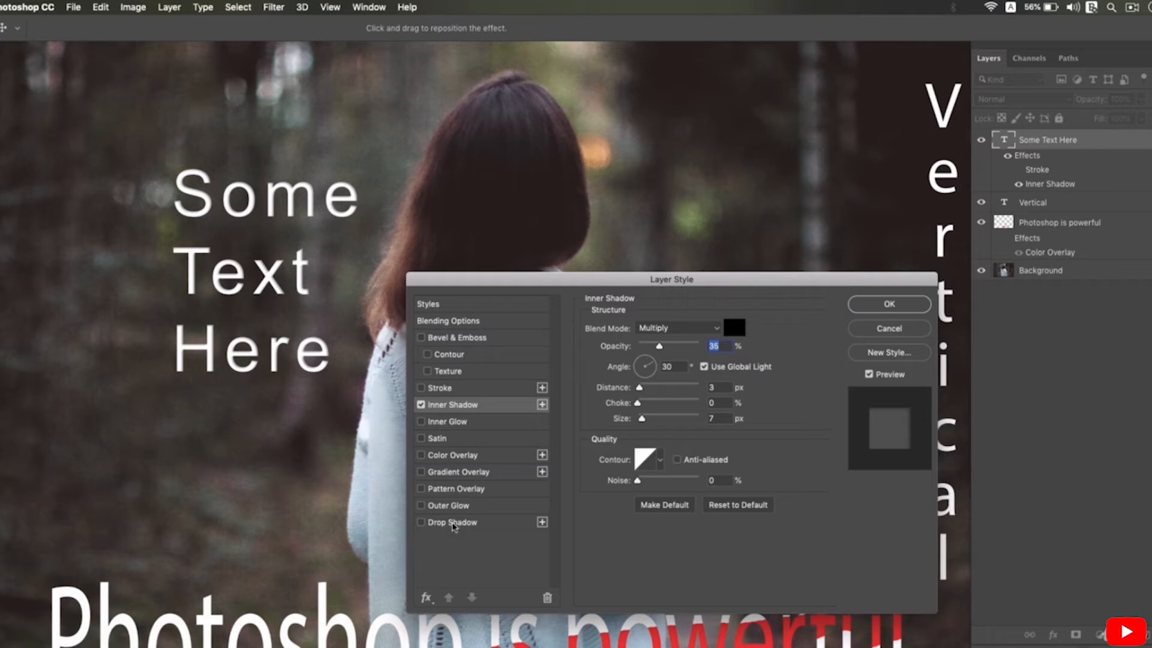
pyautogui.click(452, 523)
pyautogui.click(420, 523)
pyautogui.click(480, 405)
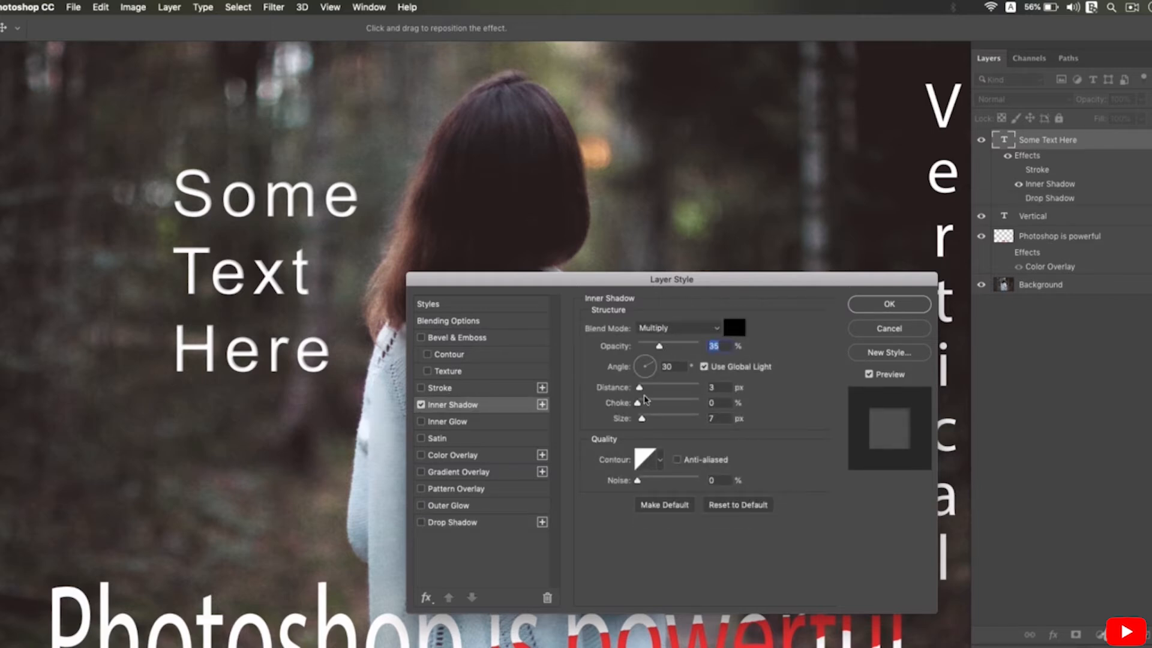
pyautogui.moveTo(640, 387); pyautogui.dragTo(642, 387)
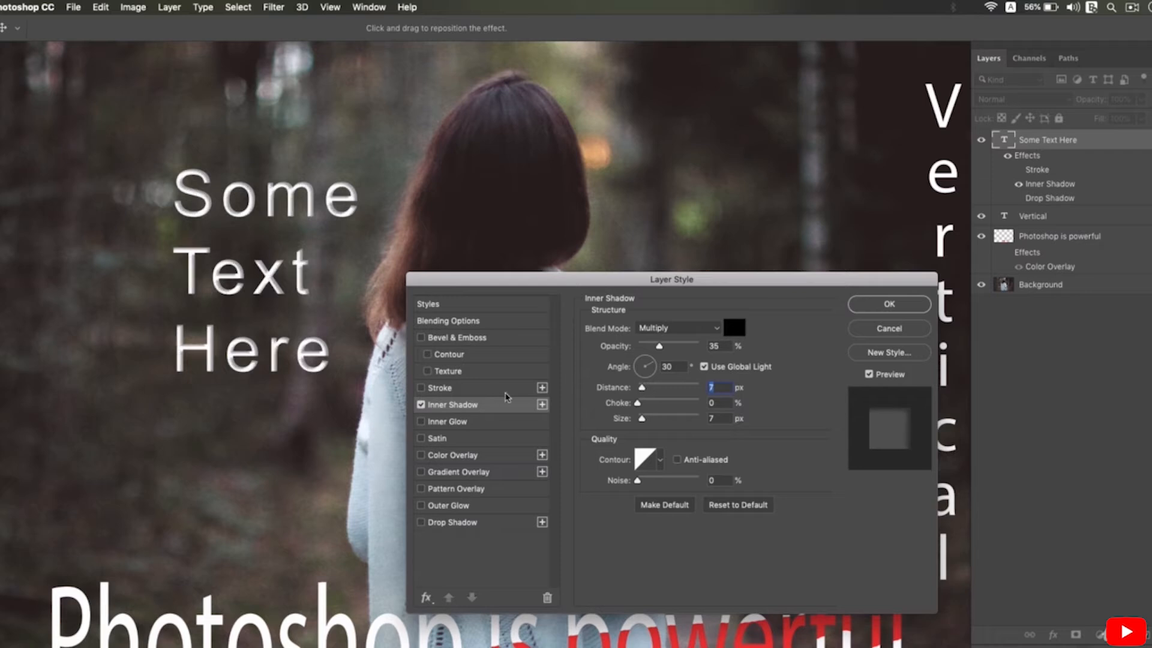
pyautogui.click(421, 405)
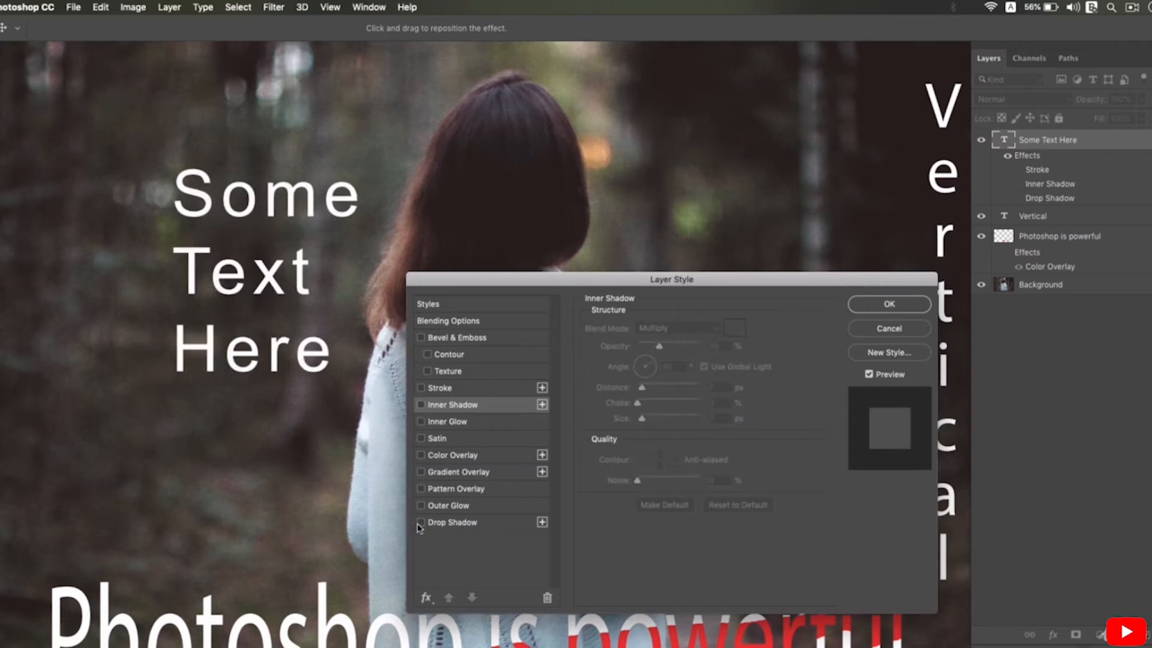
# Enable Color Overlay on the text and try different overlay colours in the colour picker
pyautogui.moveTo(525, 273); pyautogui.dragTo(513, 245)
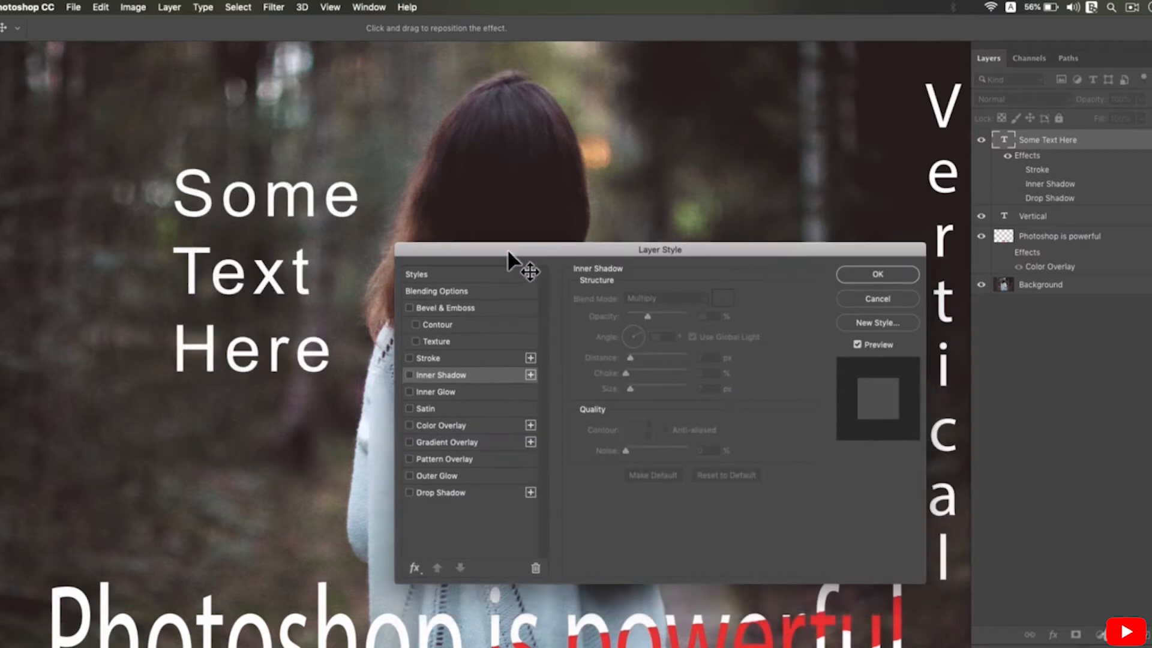
pyautogui.click(448, 428)
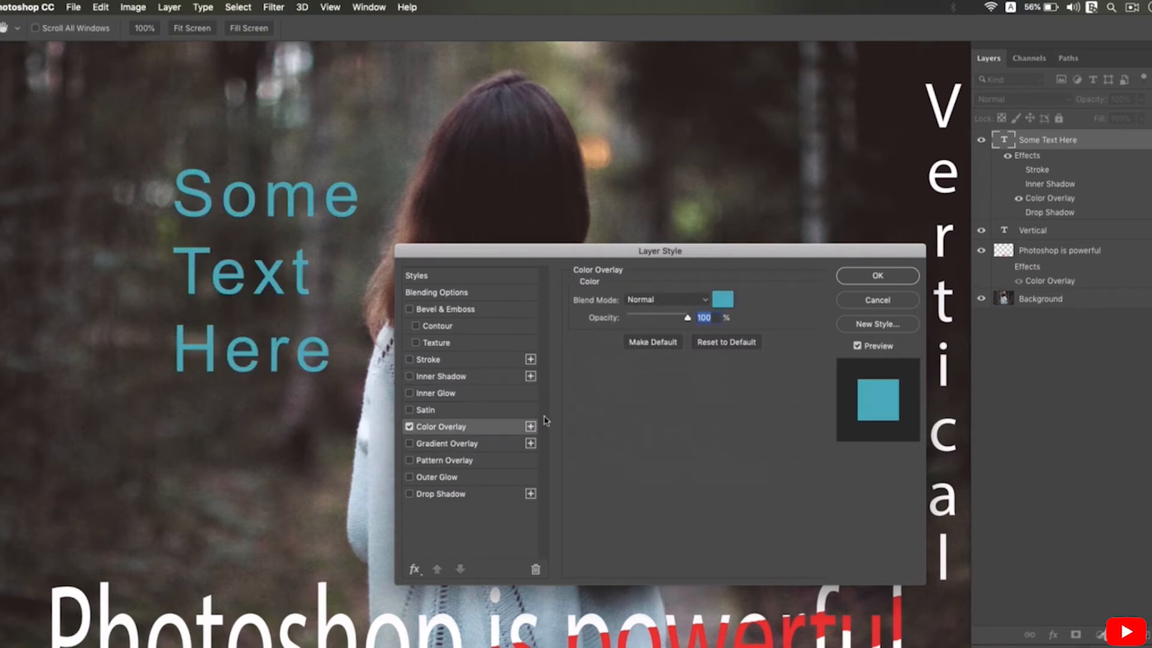
pyautogui.click(723, 301)
pyautogui.moveTo(719, 390); pyautogui.dragTo(676, 350)
pyautogui.click(666, 394)
pyautogui.click(718, 390)
# Try overlay colours sampled from the photo's hair, background and sweater, discard the colour choice and turn off Color Overlay
pyautogui.click(478, 207)
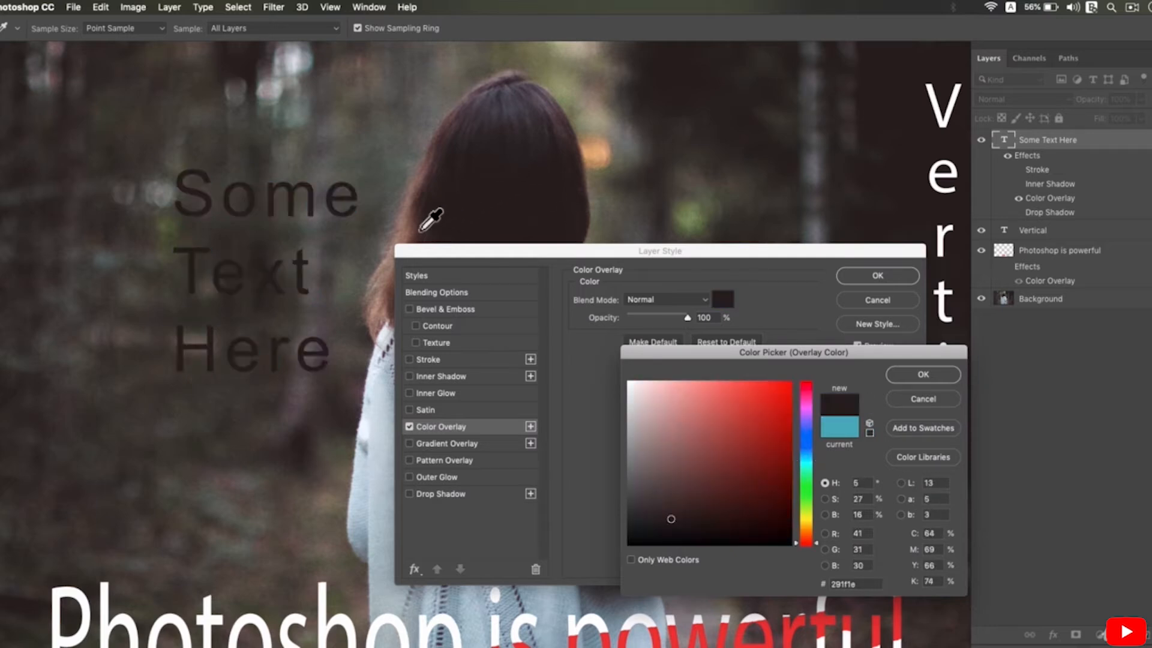
pyautogui.click(413, 233)
pyautogui.click(418, 148)
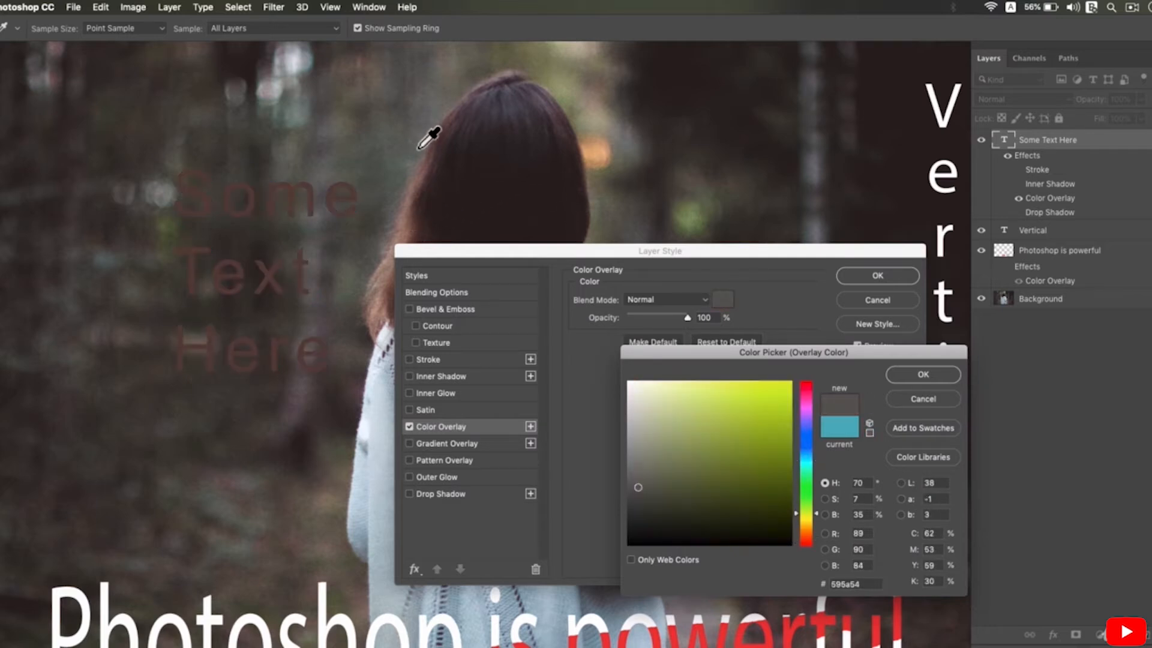
pyautogui.click(602, 164)
pyautogui.click(384, 475)
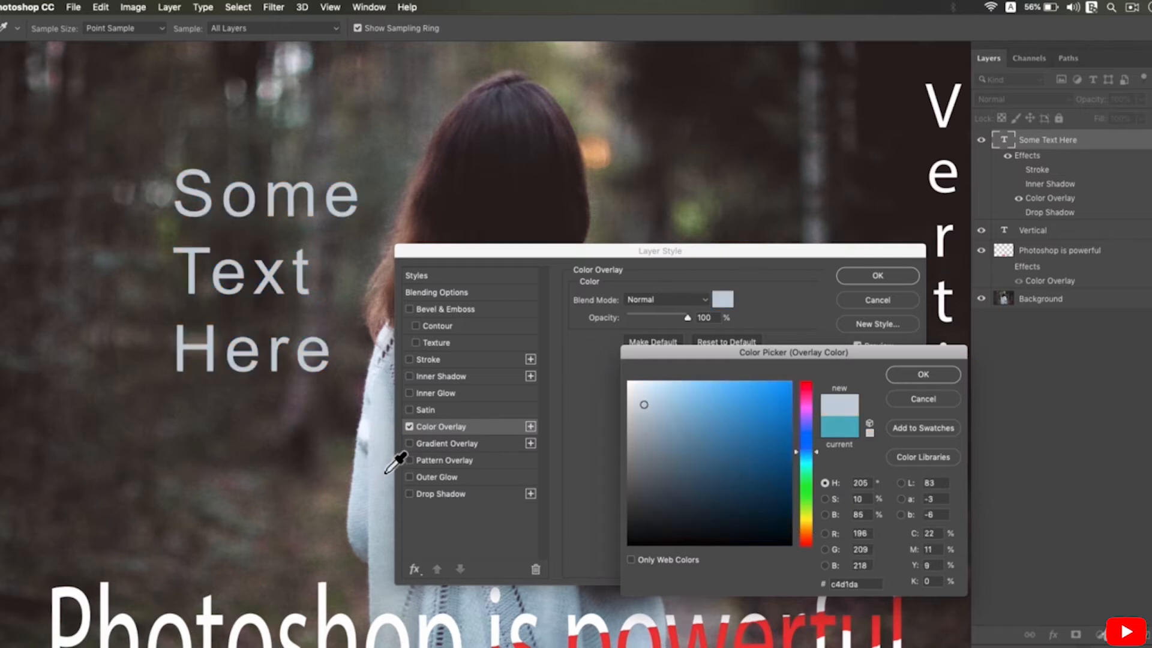
pyautogui.click(915, 399)
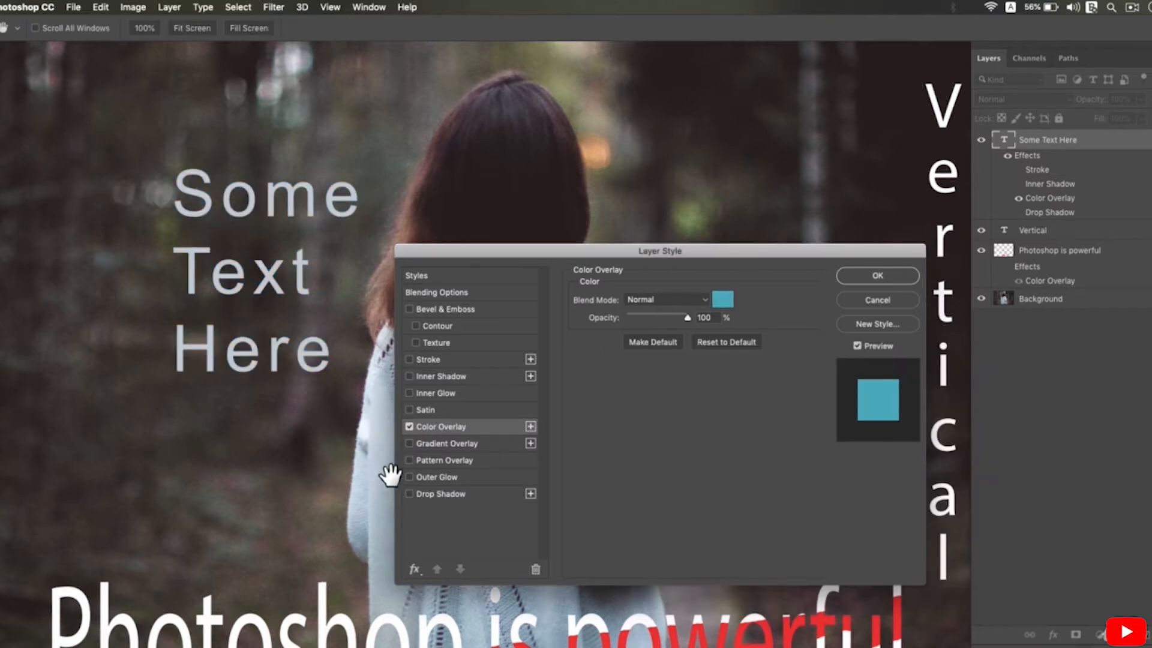
pyautogui.click(409, 427)
# Enable Gradient Overlay on the text and pick the preset that runs from light purple to light blue
pyautogui.click(438, 444)
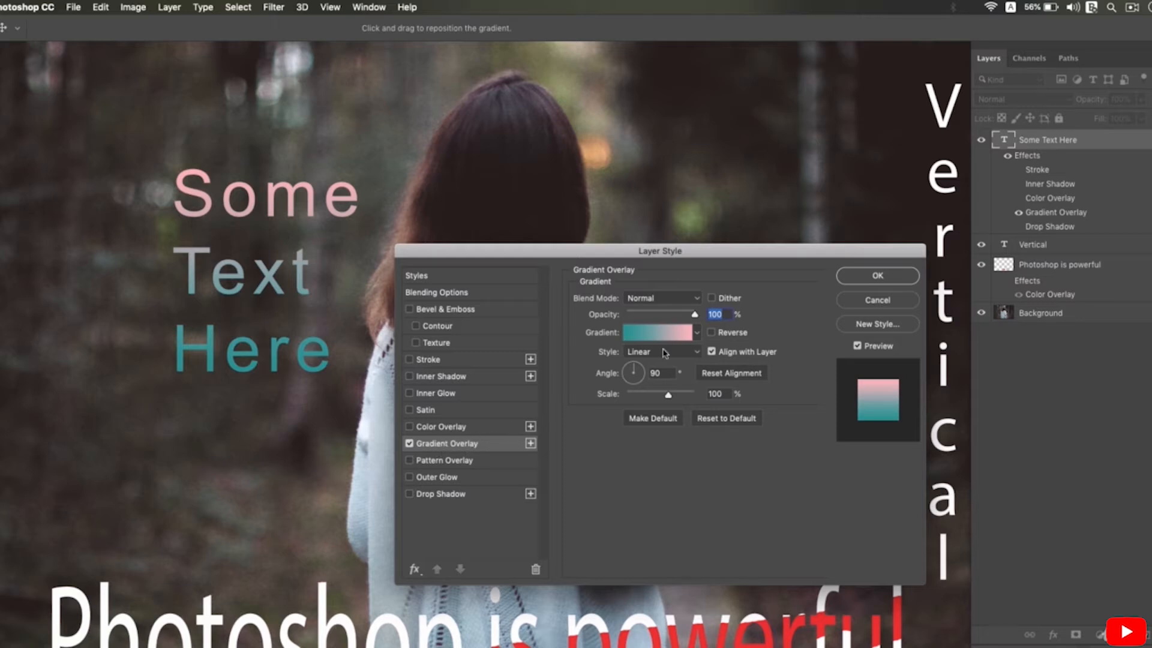
pyautogui.click(696, 336)
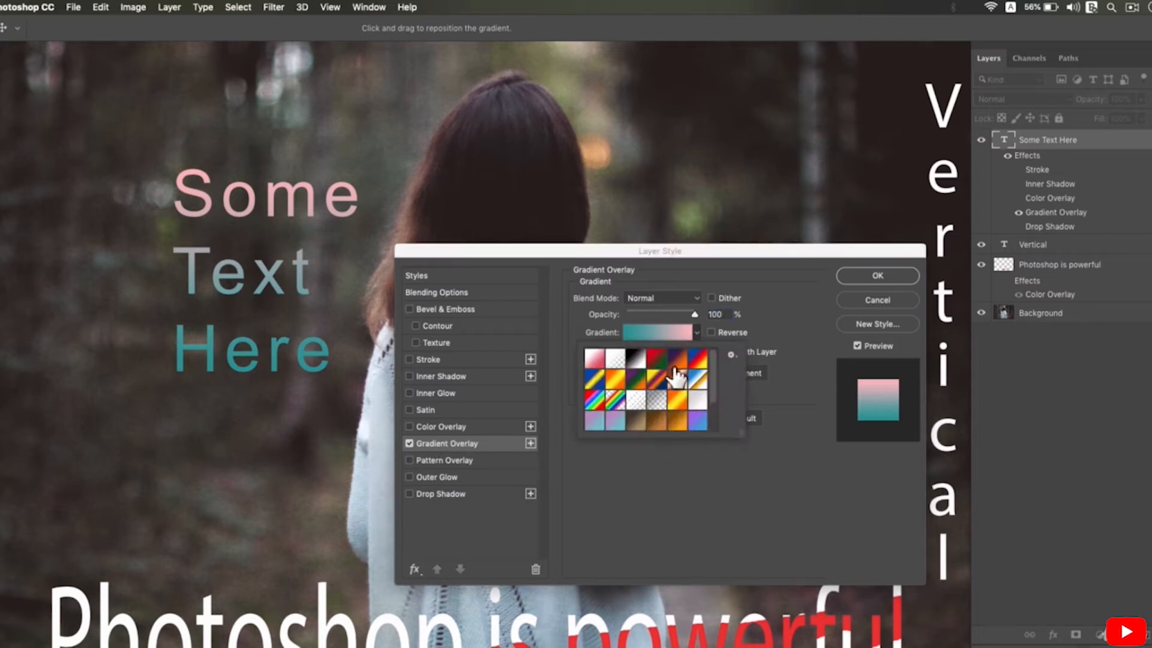
pyautogui.click(624, 400)
pyautogui.click(614, 420)
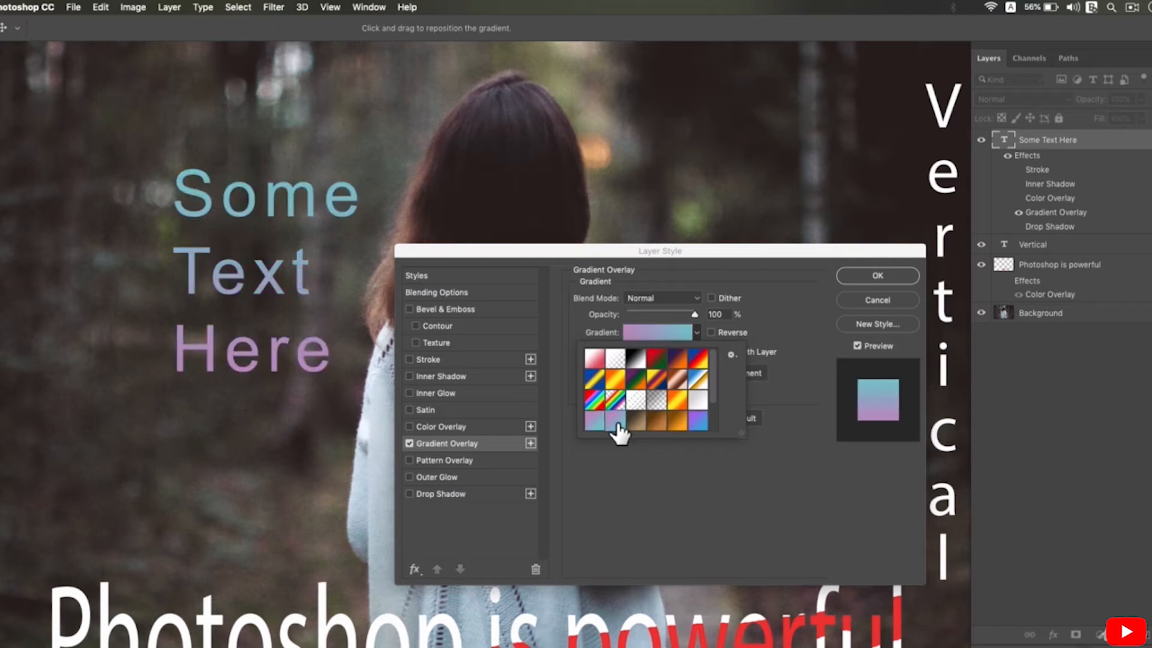
pyautogui.click(690, 472)
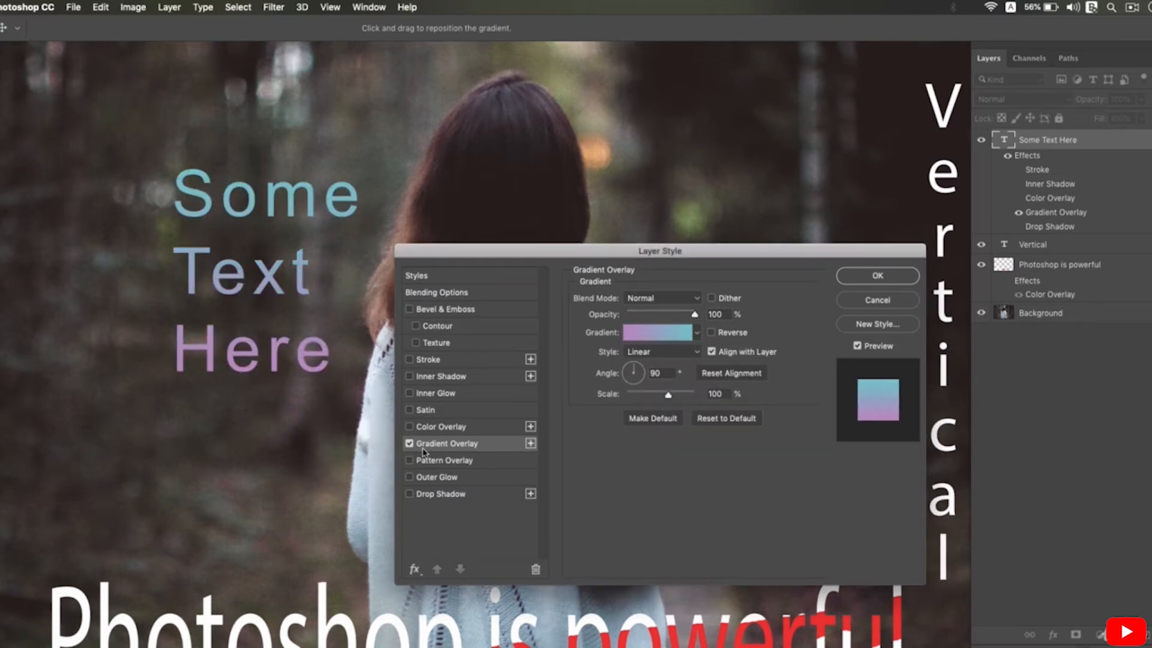
# Try the blue-to-violet gradient preset on the text and cancel all the layer style changes
pyautogui.click(697, 333)
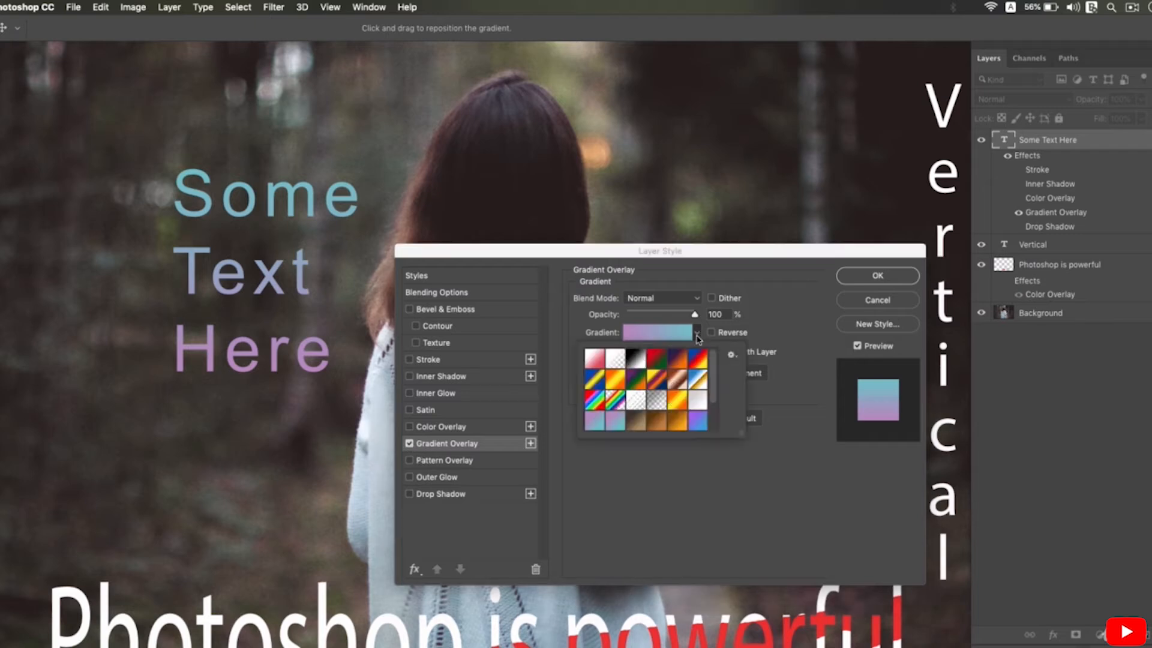
pyautogui.click(637, 403)
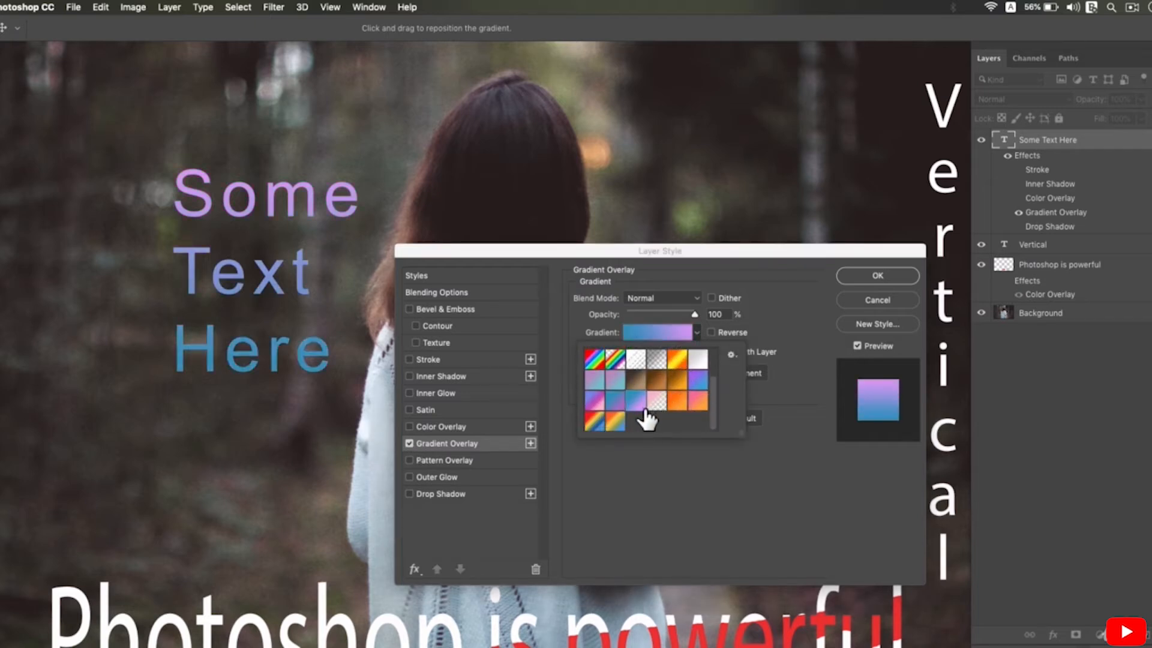
pyautogui.click(671, 480)
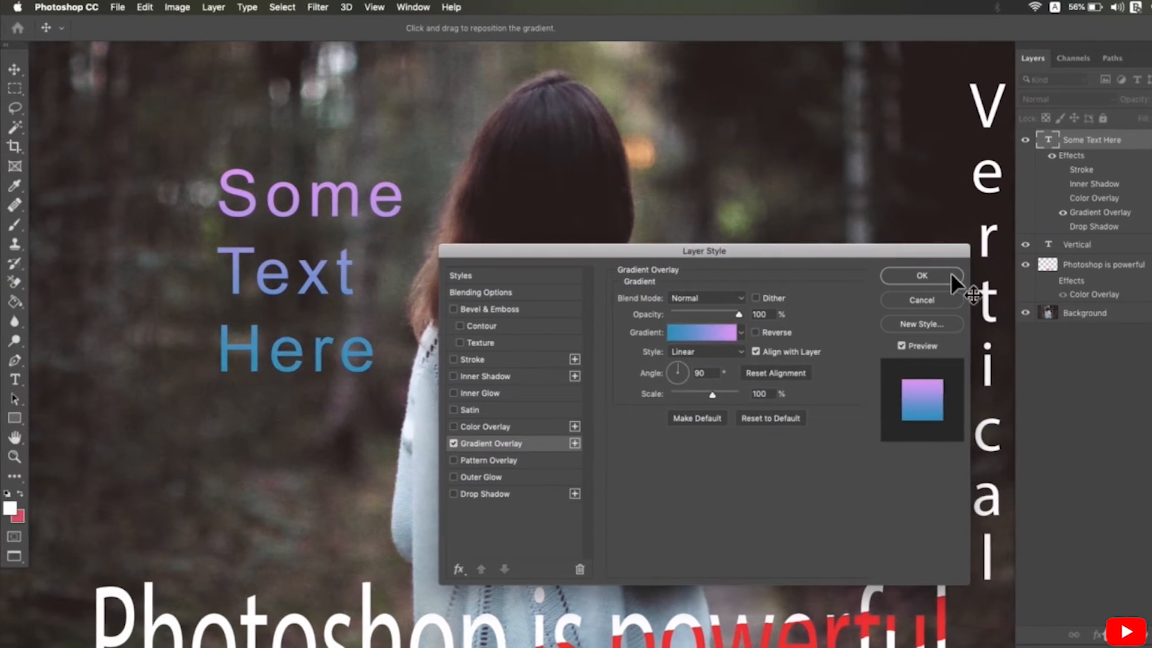
pyautogui.click(924, 300)
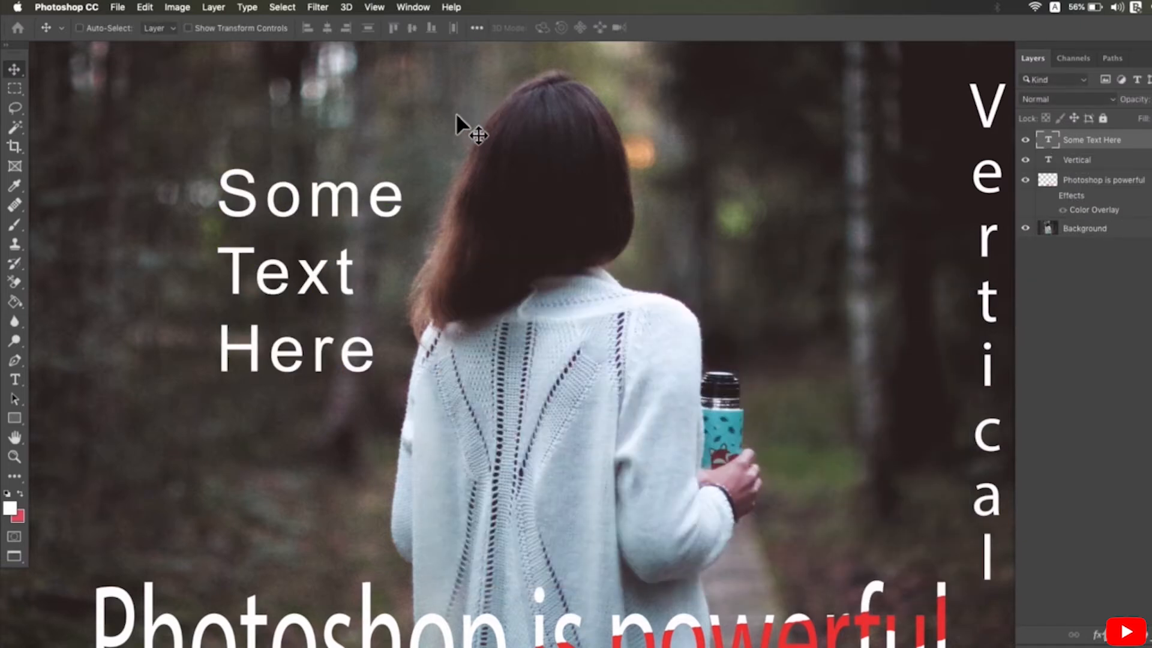
# With the Horizontal Type tool, warp the "Some Text Here" layer in the Arc style and move the warp dialog off the text
pyautogui.click(16, 380)
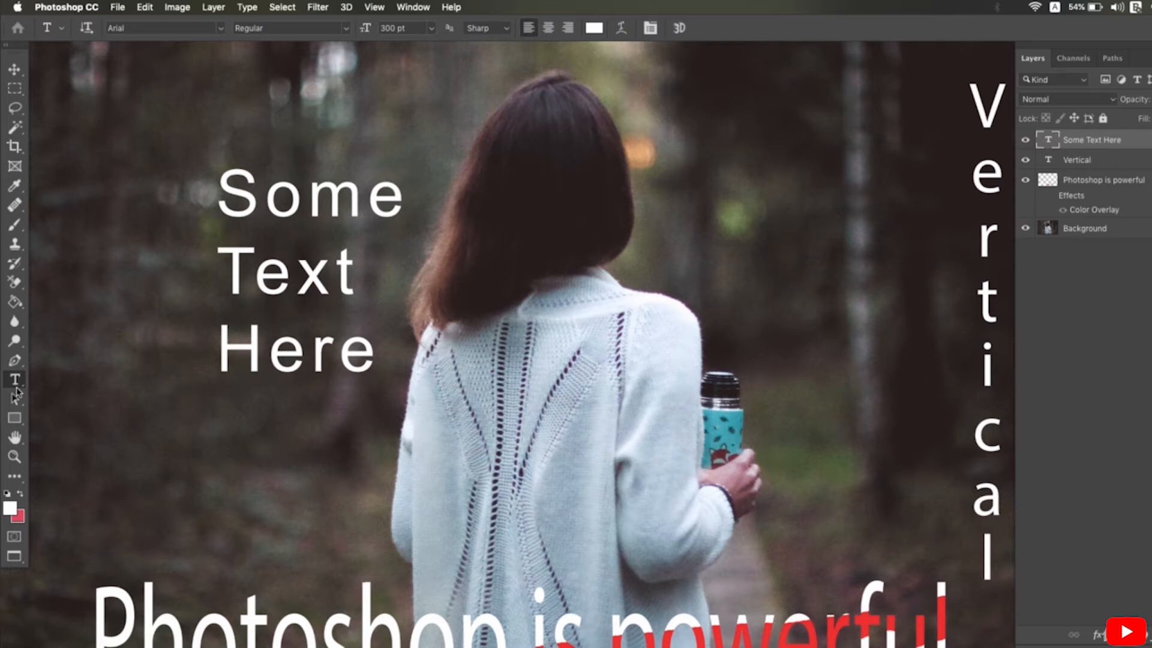
pyautogui.click(15, 383)
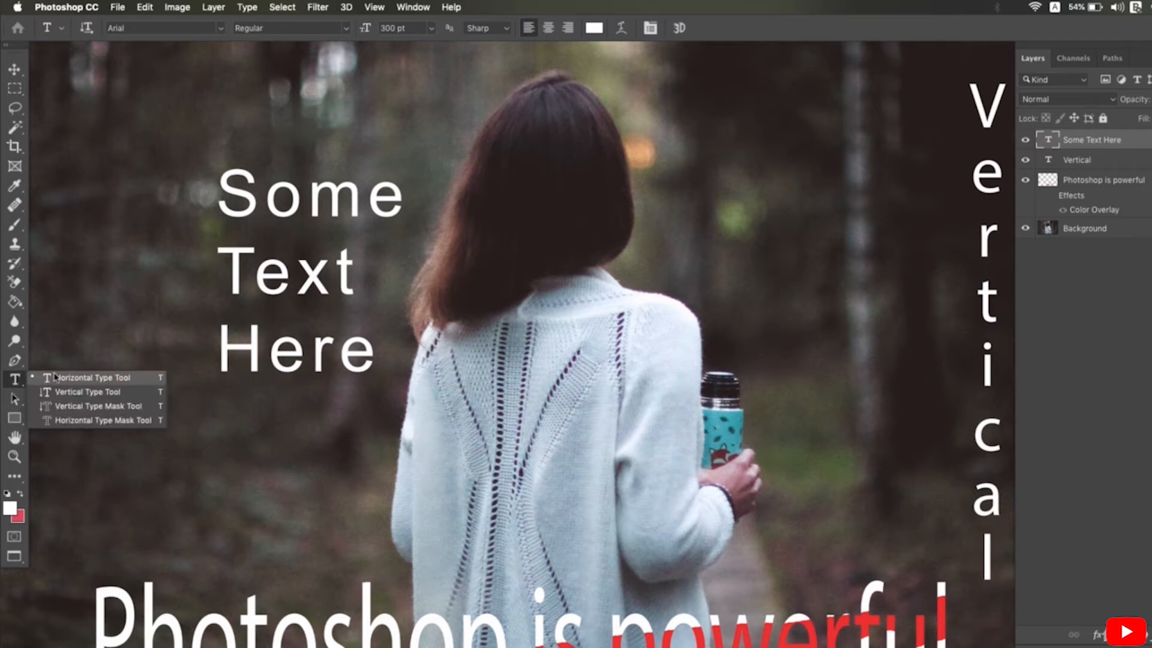
pyautogui.click(55, 379)
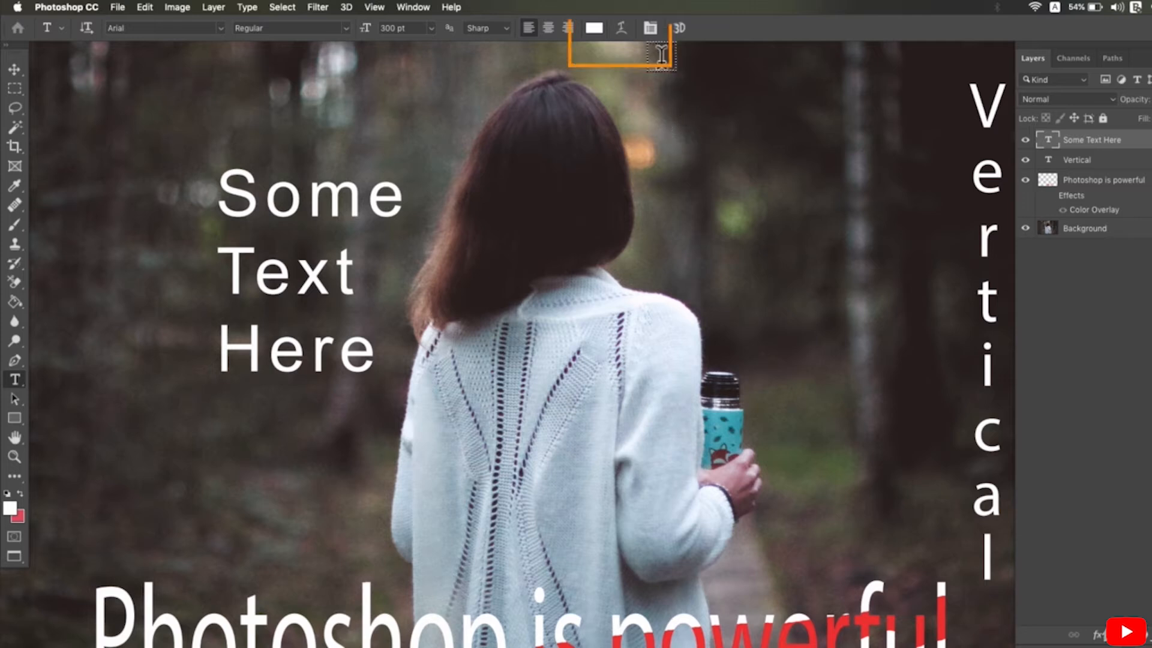
pyautogui.click(621, 32)
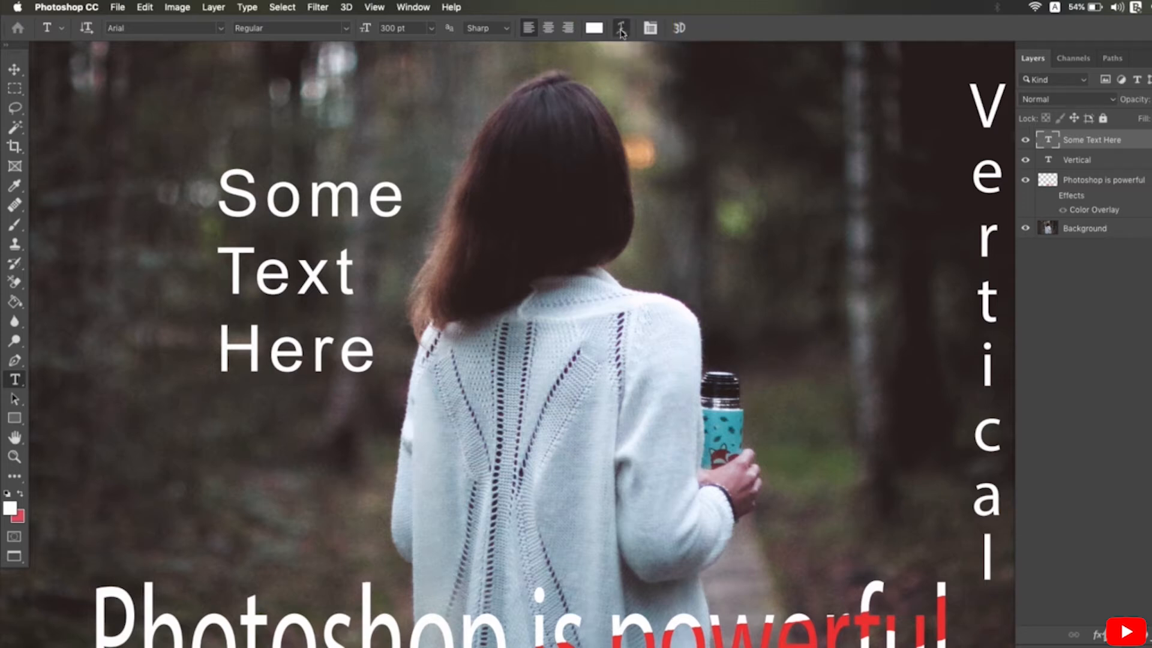
pyautogui.click(567, 247)
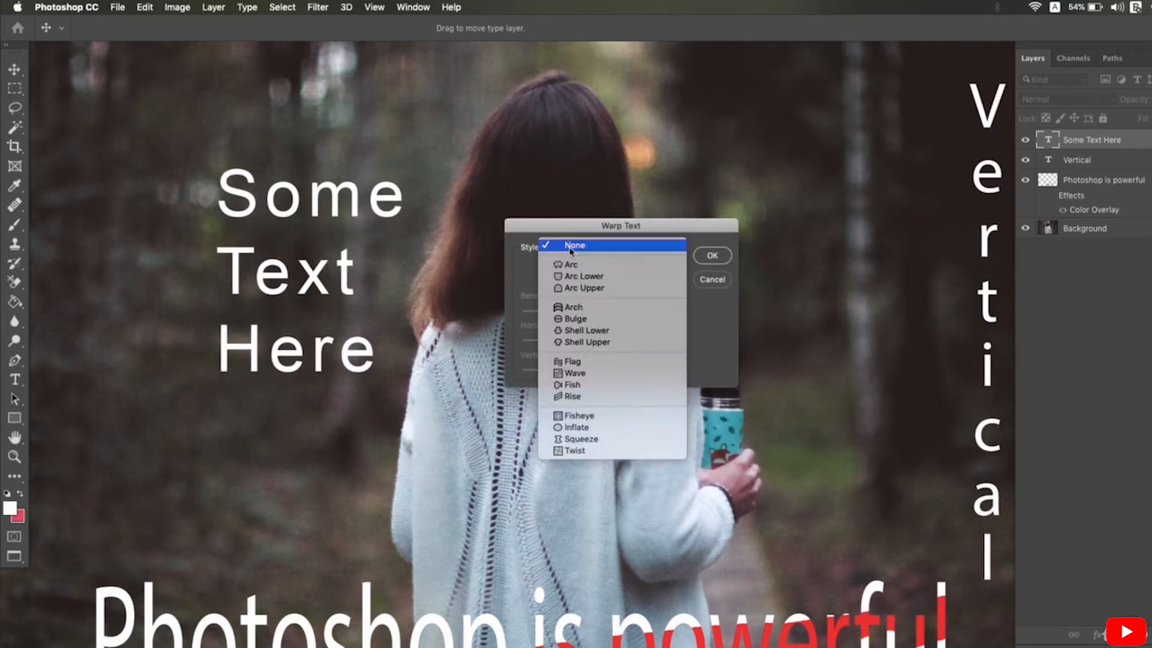
pyautogui.click(605, 268)
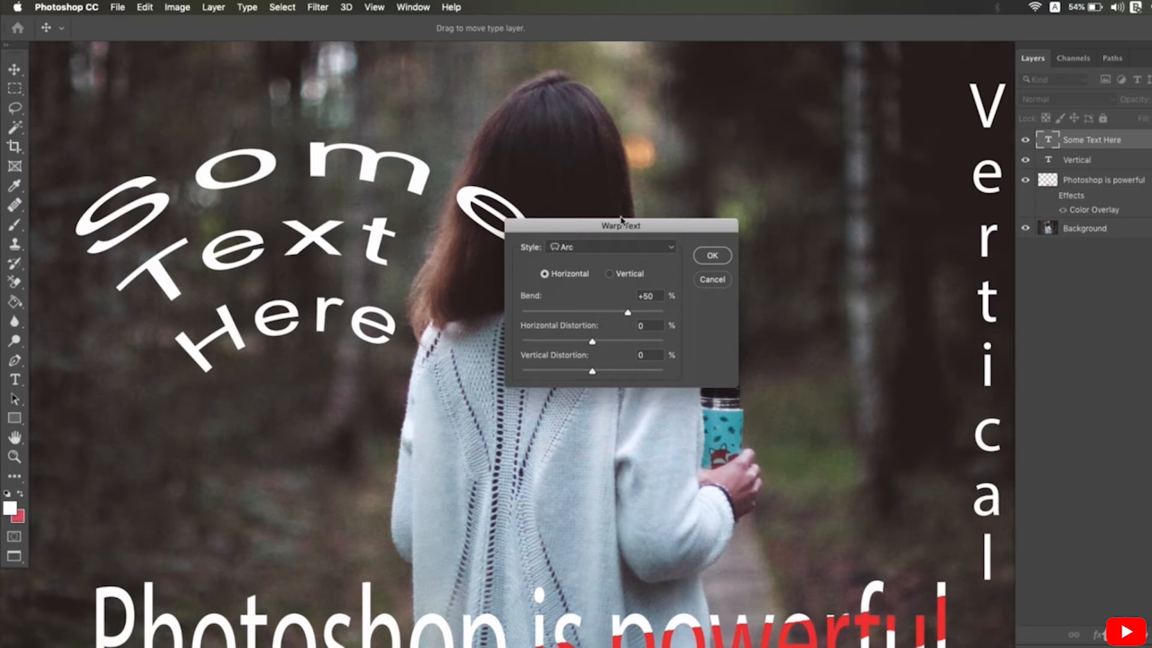
pyautogui.moveTo(621, 220); pyautogui.dragTo(807, 209)
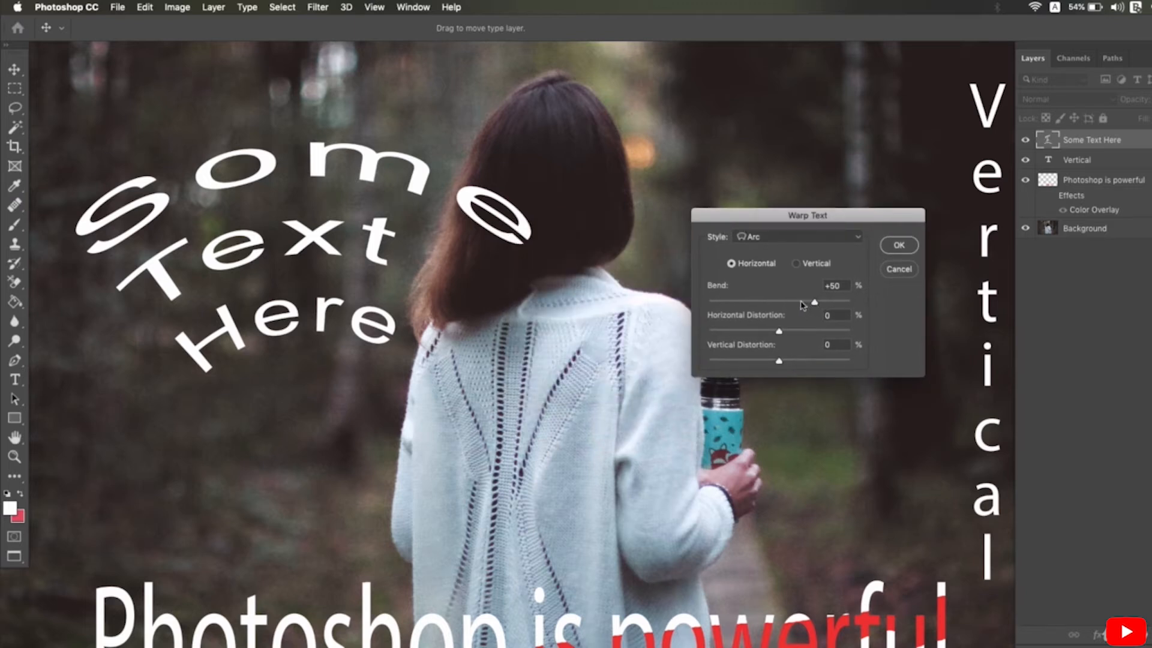
# Reduce the arc's bend to about +24% and change the text's warp style to Fish
pyautogui.moveTo(801, 301); pyautogui.dragTo(800, 304)
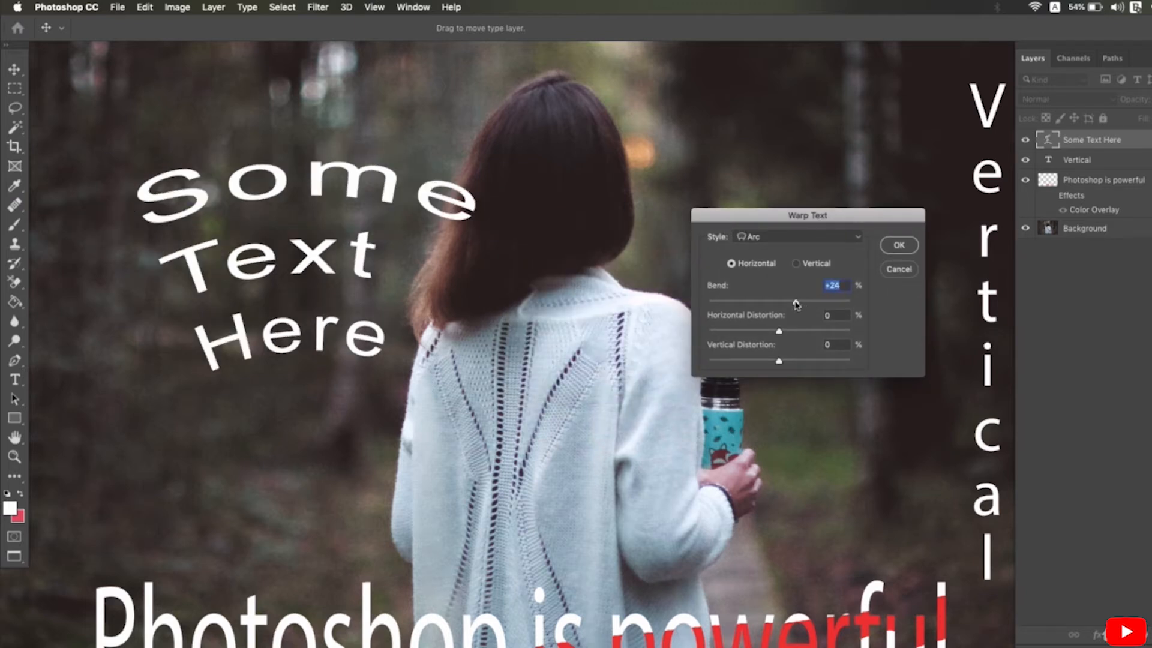
pyautogui.moveTo(779, 333); pyautogui.dragTo(777, 334)
pyautogui.click(779, 237)
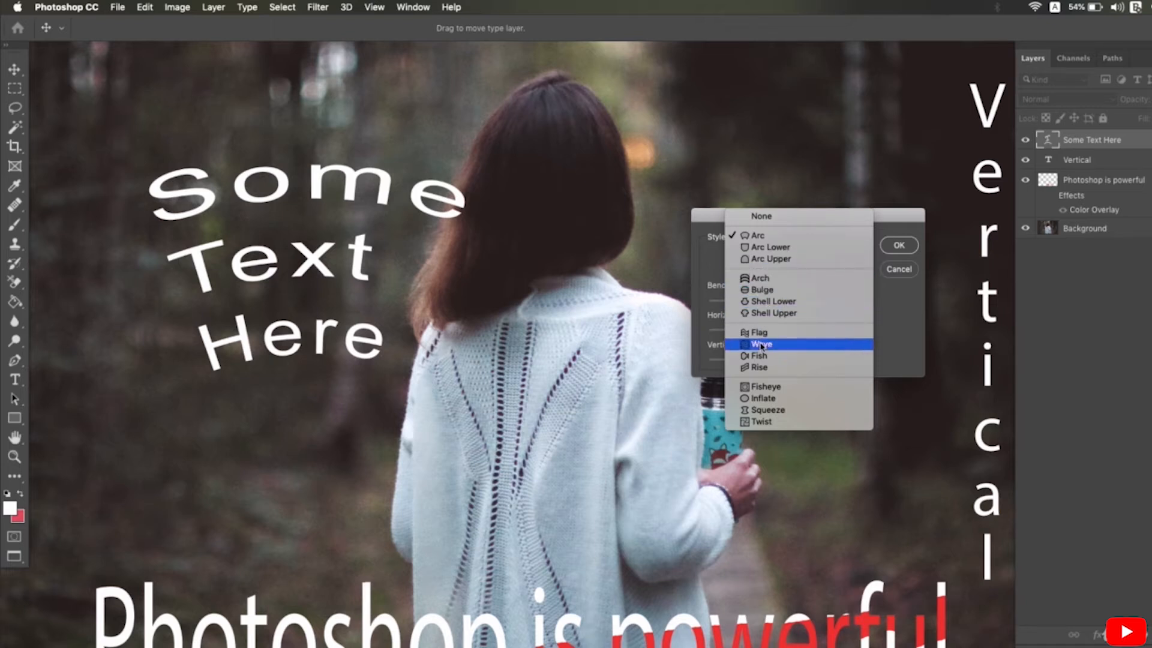
pyautogui.click(768, 359)
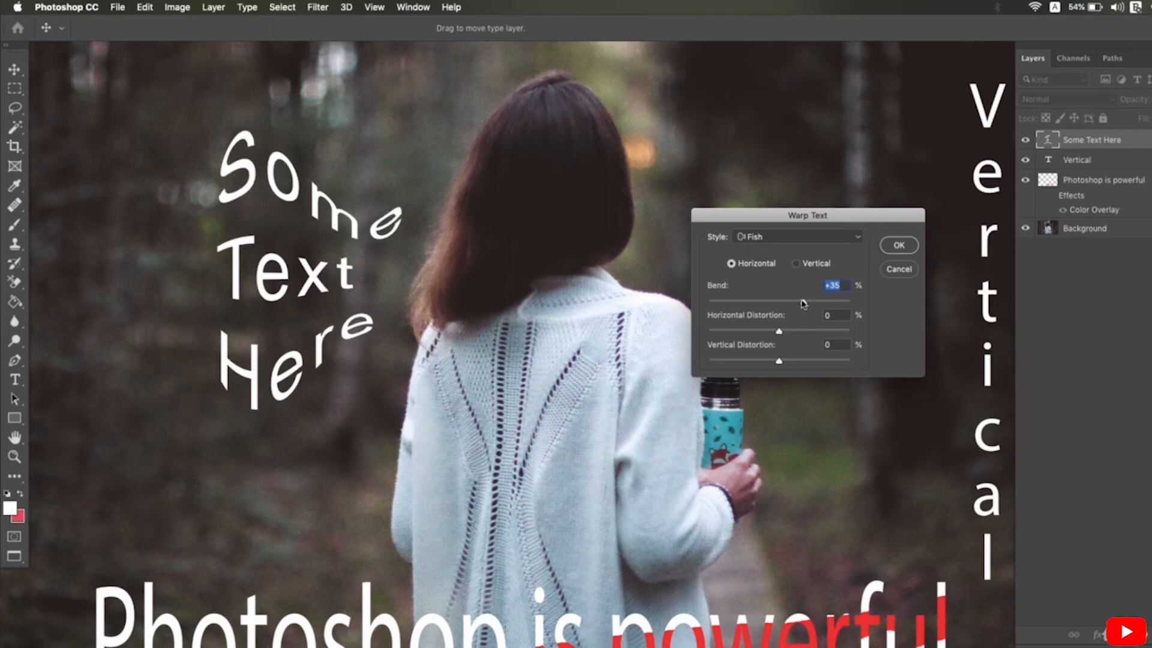
# Try the Wave warp style with a horizontal distortion of -6%, and switch the style to Inflate
pyautogui.click(795, 236)
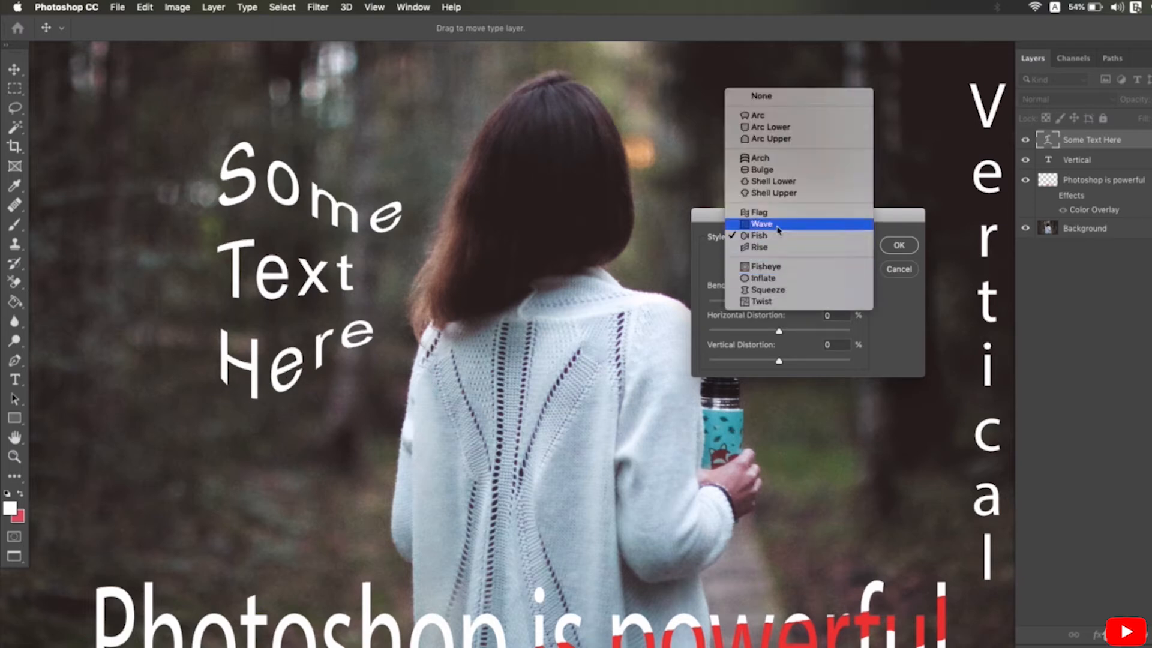
pyautogui.click(777, 223)
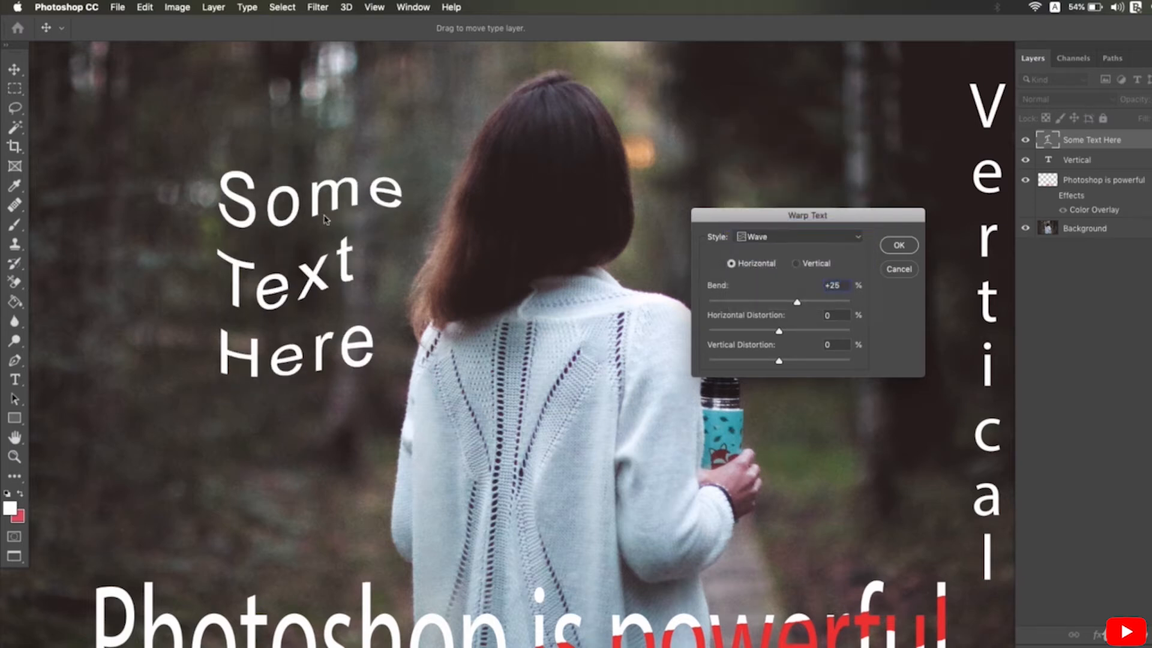
pyautogui.moveTo(779, 331); pyautogui.dragTo(774, 331)
pyautogui.click(788, 238)
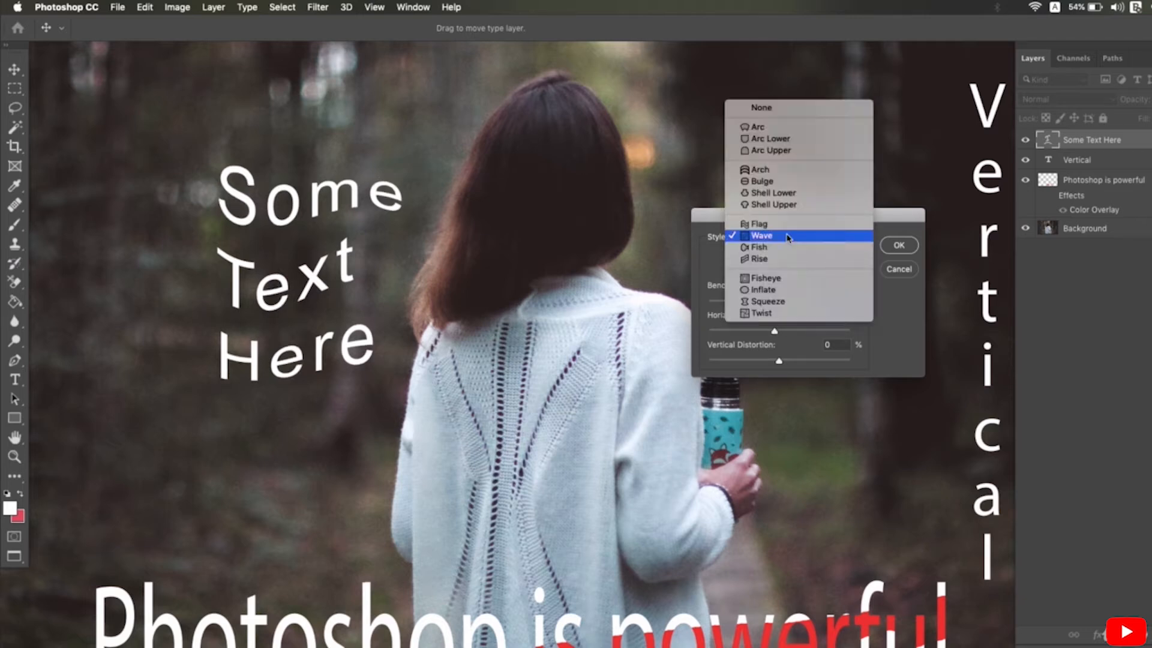
pyautogui.click(791, 293)
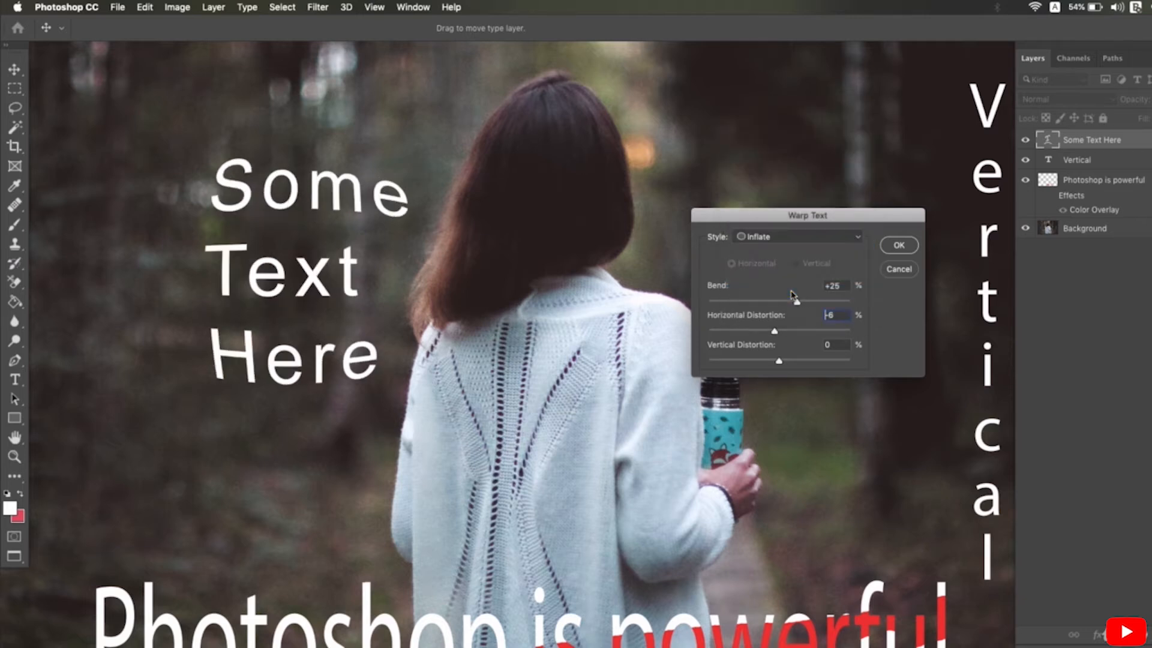
# Set the text warp's vertical distortion to +25%, switch it to the Arch style with Vertical orientation and +28% bend, and apply it
pyautogui.moveTo(798, 302); pyautogui.dragTo(803, 303)
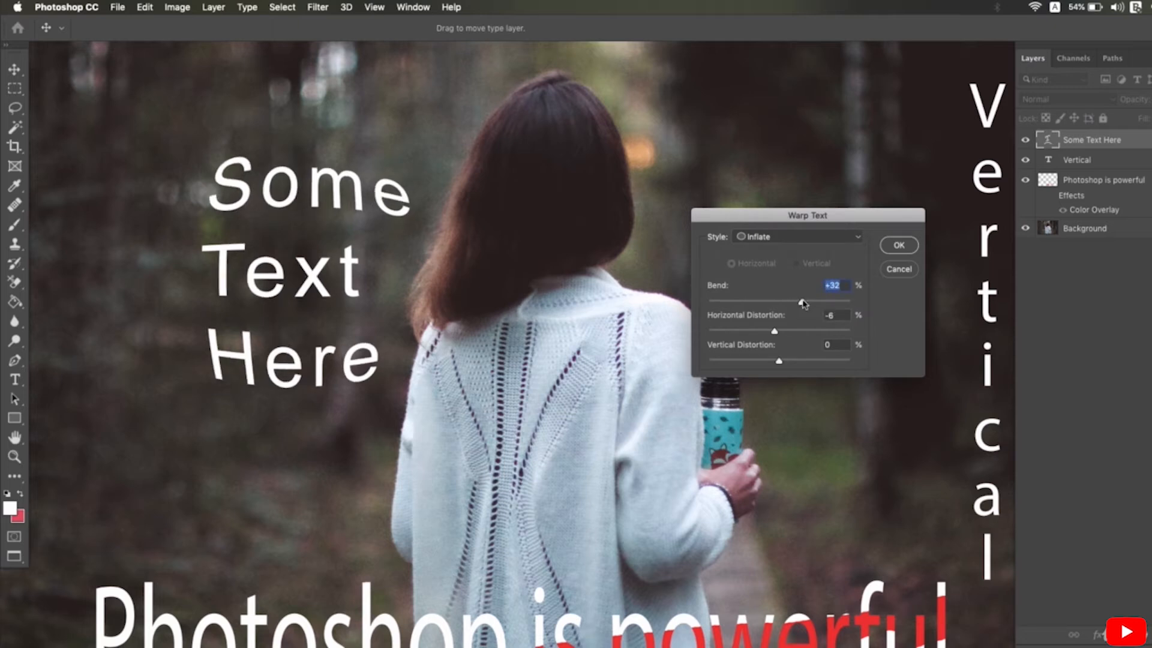
pyautogui.moveTo(779, 360); pyautogui.dragTo(784, 361)
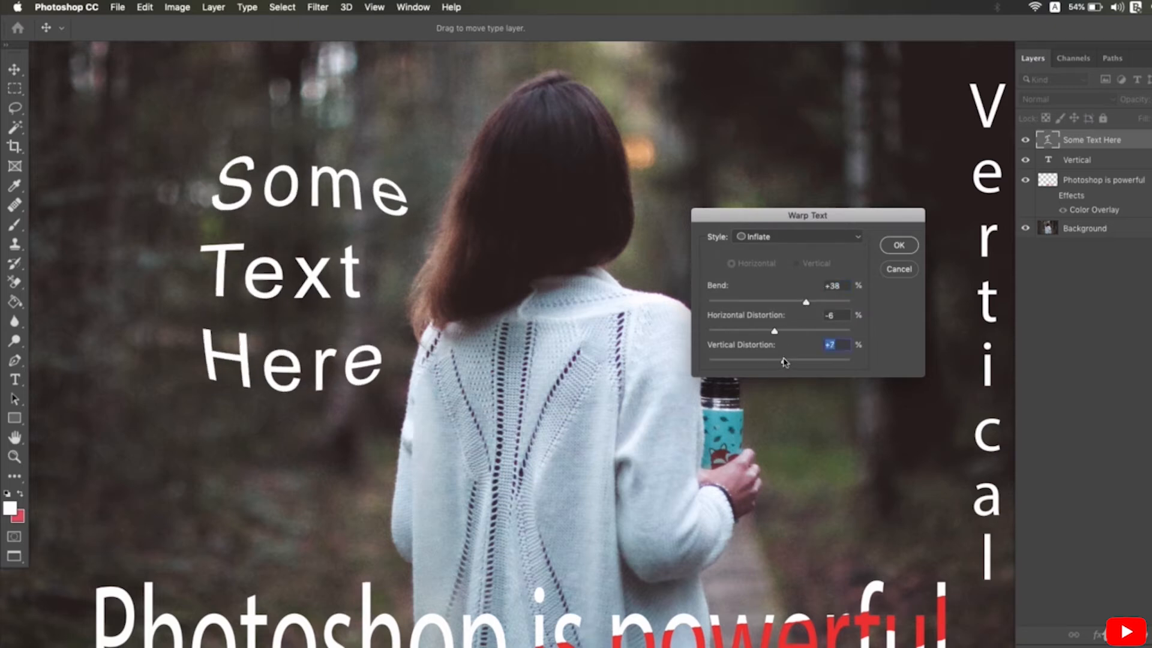
pyautogui.click(793, 238)
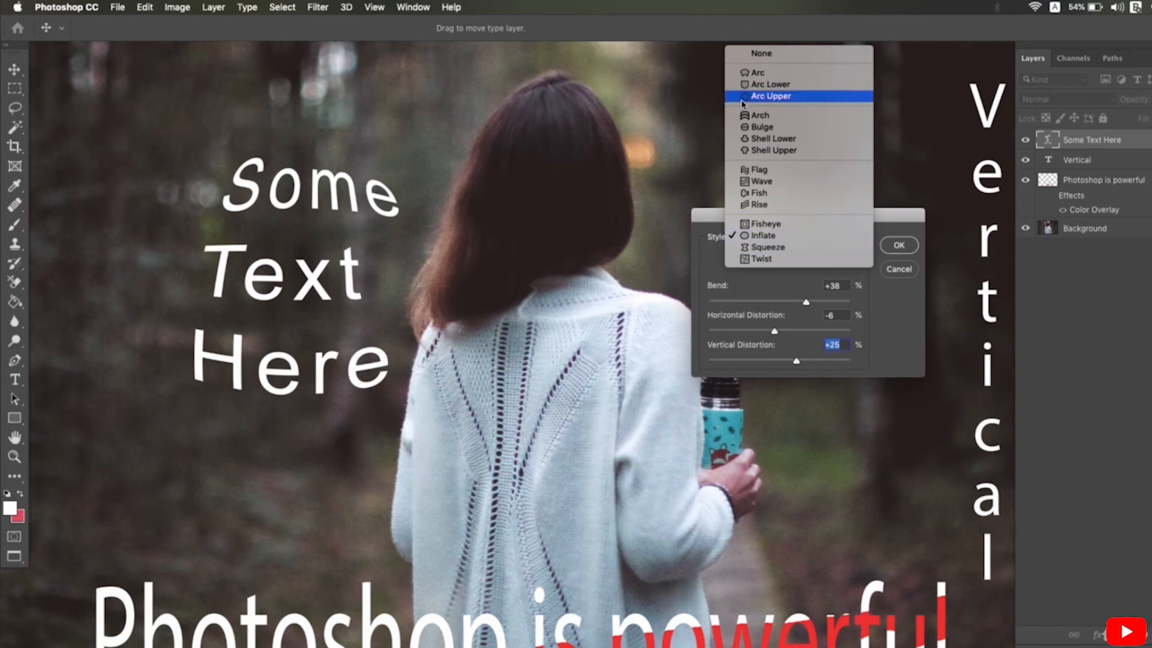
pyautogui.click(774, 118)
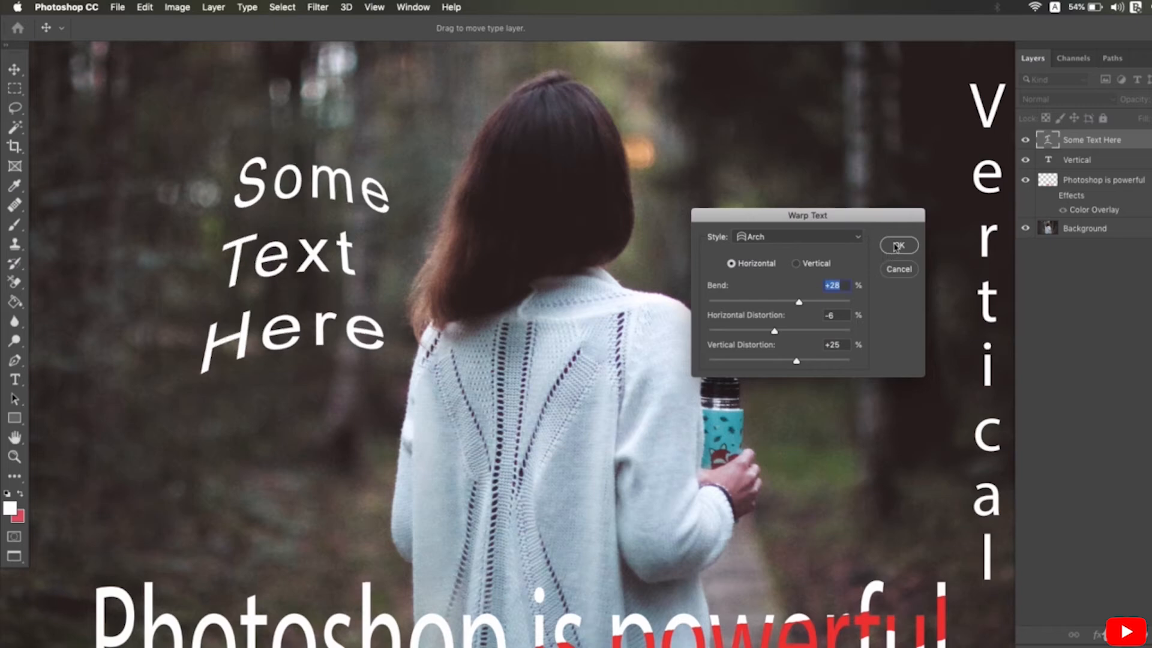
pyautogui.click(796, 263)
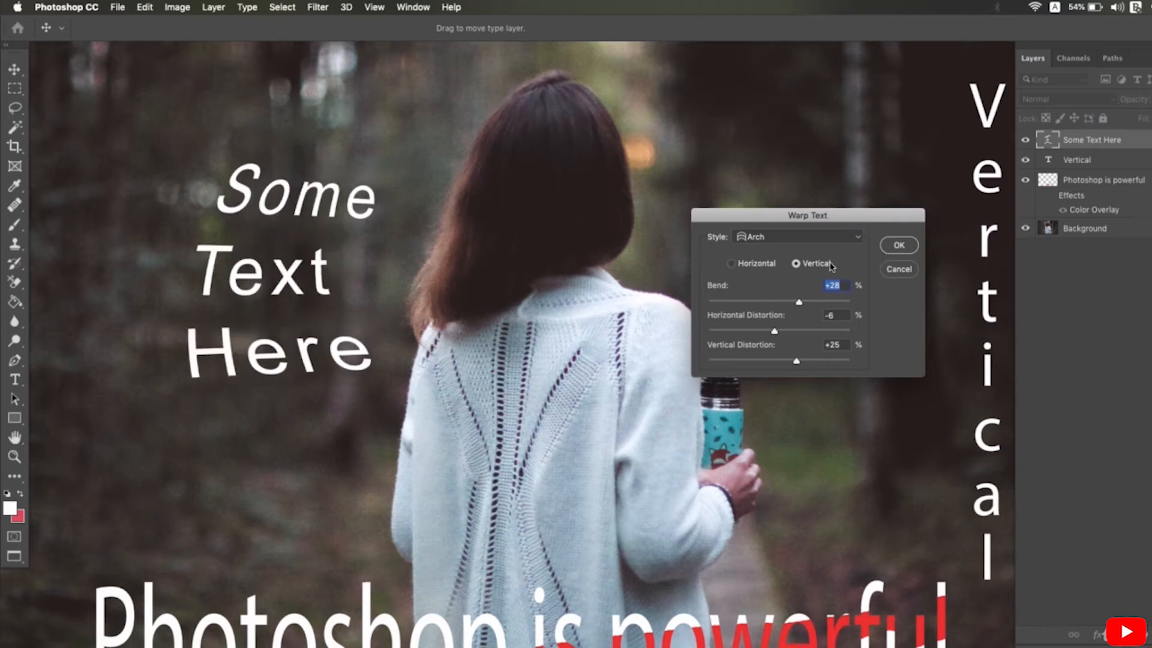
pyautogui.click(886, 247)
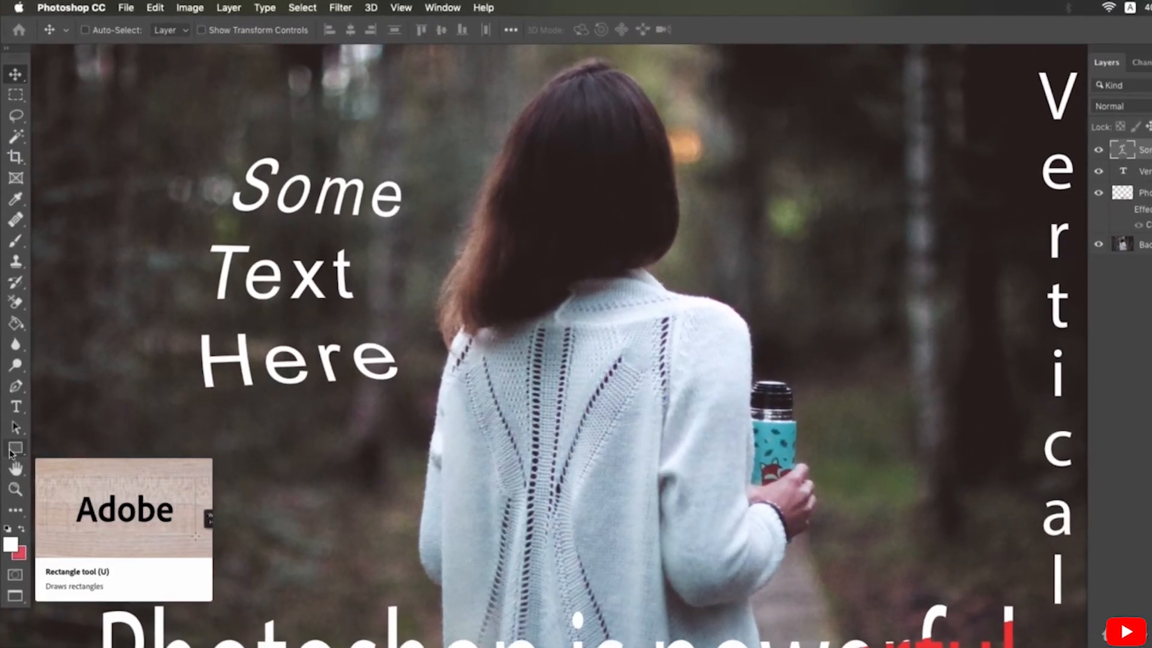
# With the Rectangle tool, draw a rectangle about 1212 by 519 px below "Some Text Here" and a square about 511 px beside the text
pyautogui.click(10, 451)
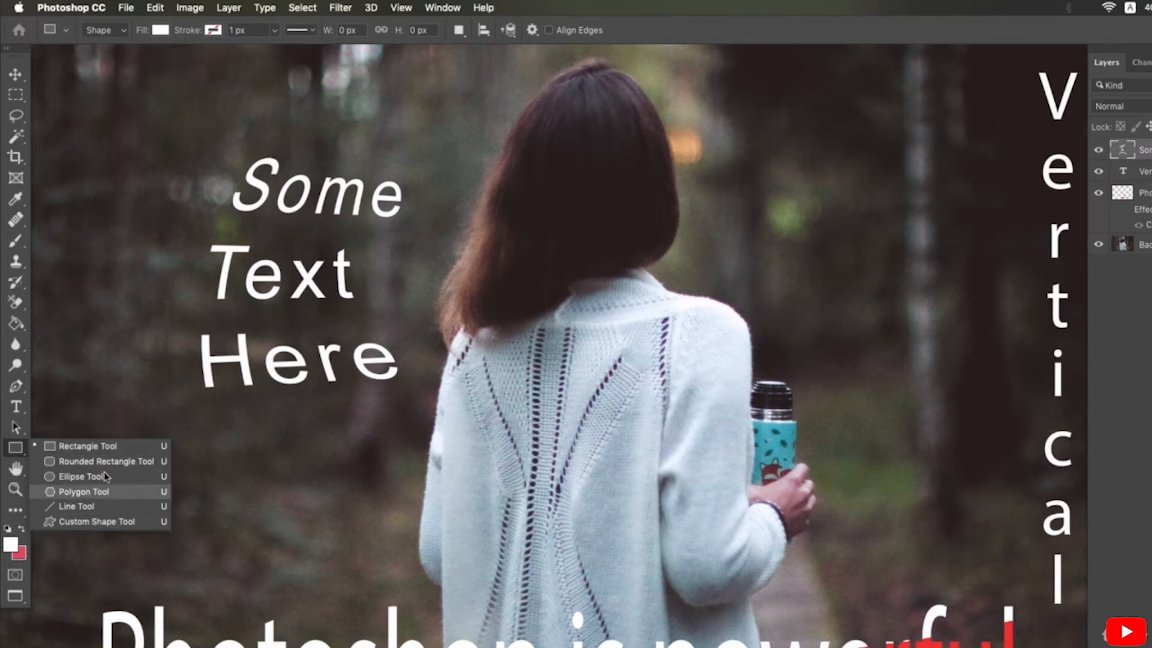
pyautogui.click(98, 447)
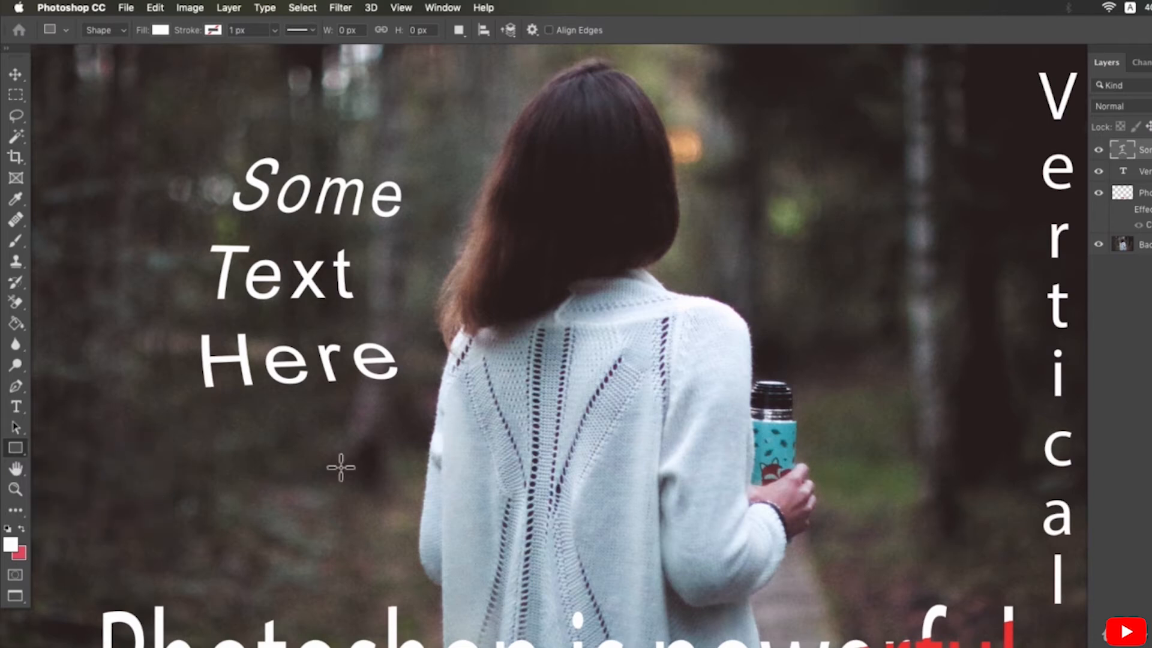
pyautogui.moveTo(122, 406); pyautogui.dragTo(401, 526)
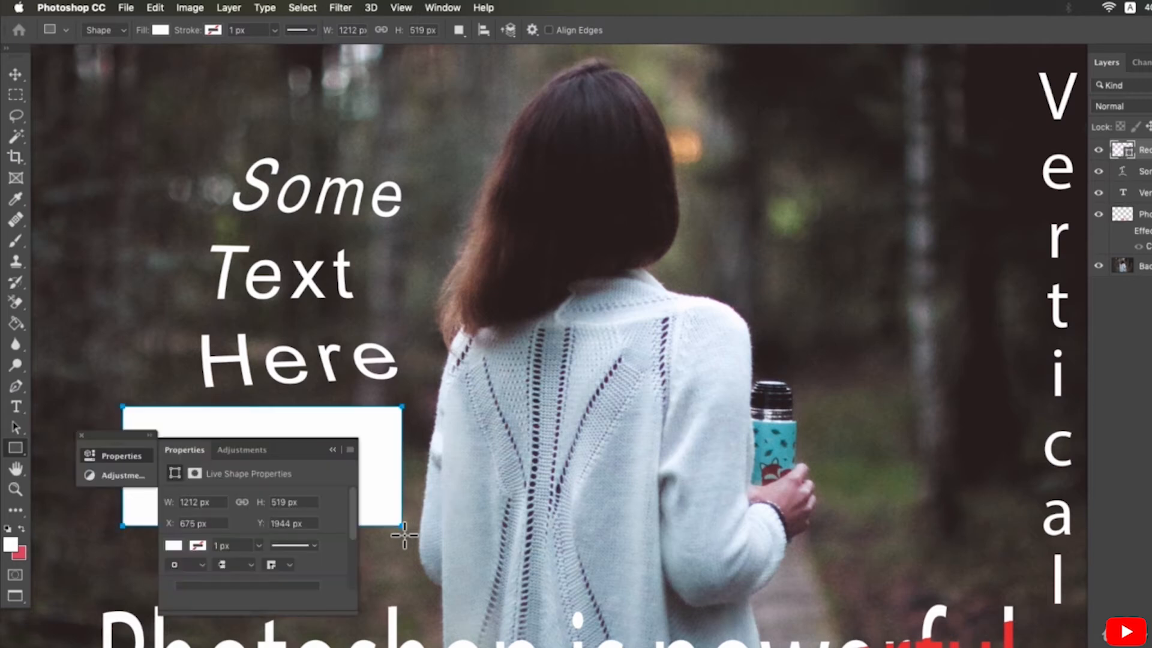
pyautogui.click(81, 435)
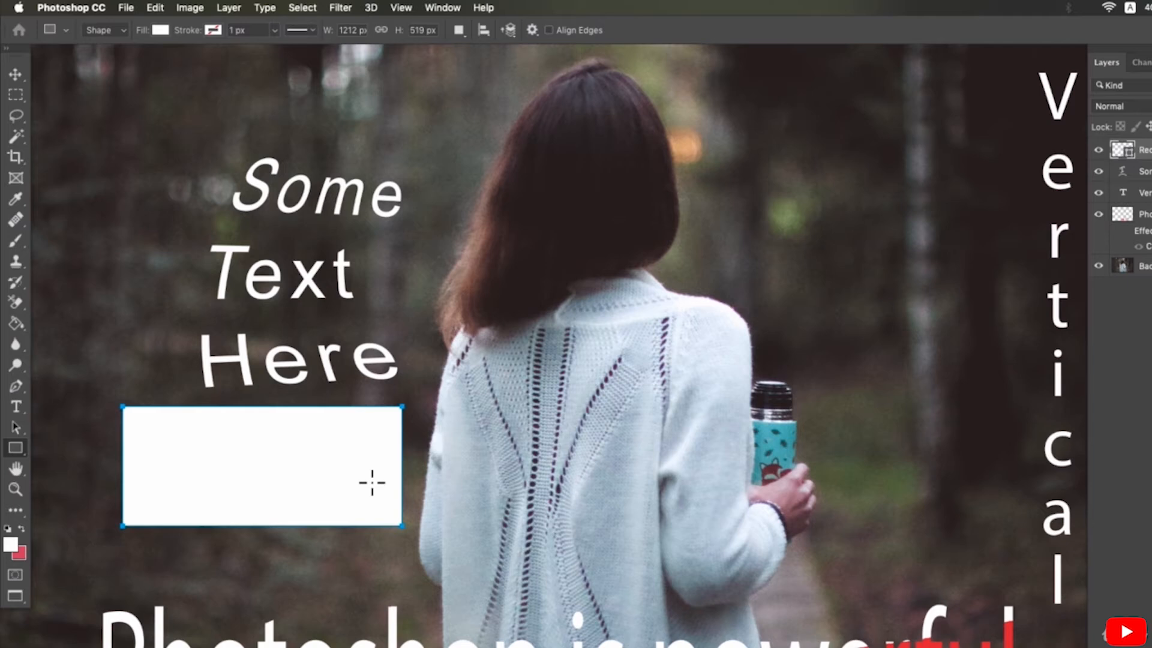
pyautogui.moveTo(63, 177); pyautogui.dragTo(188, 417)
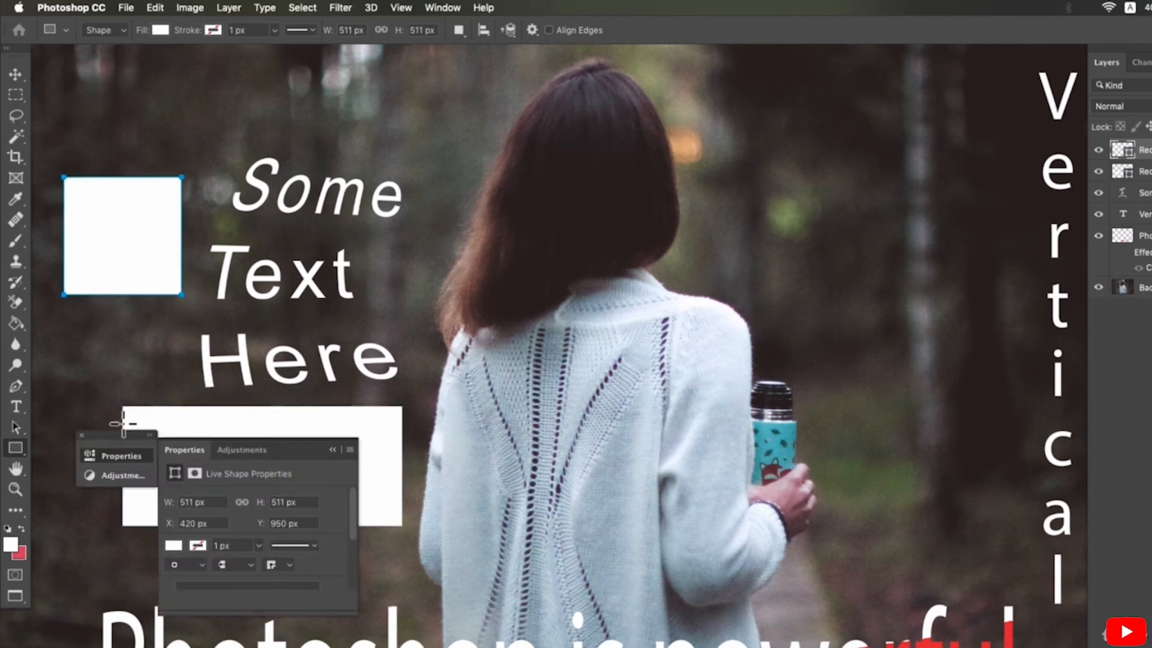
pyautogui.click(83, 437)
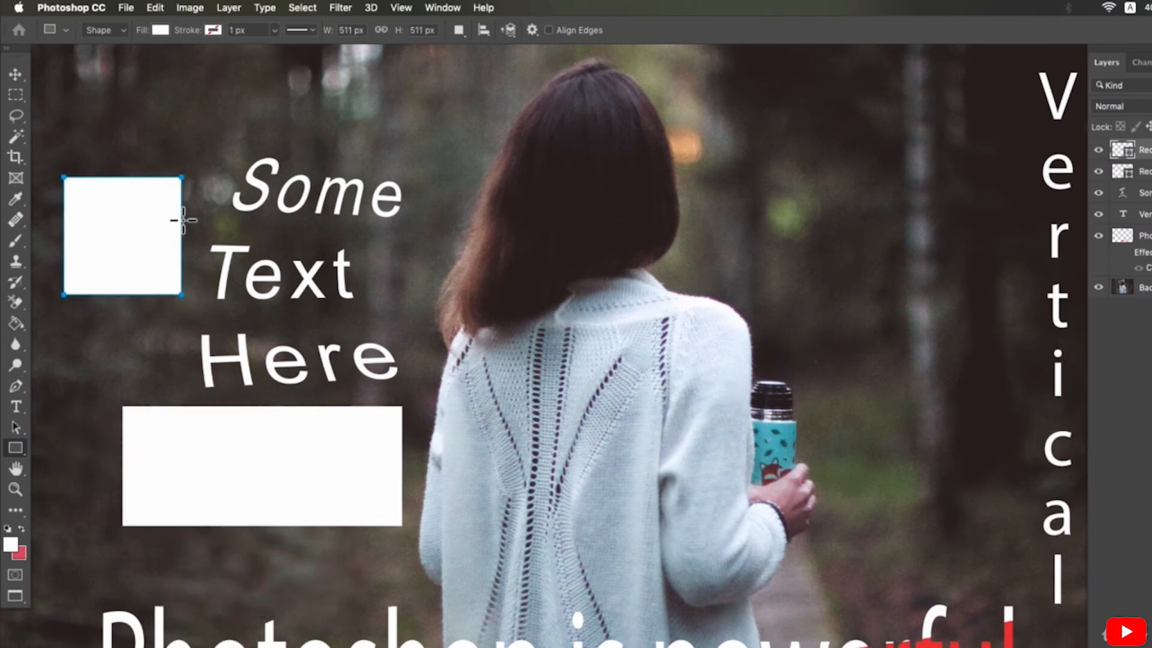
# Examine the Rectangle tool's drawing modes Shape, Path and Pixels, keeping it set to Shape
pyautogui.click(124, 30)
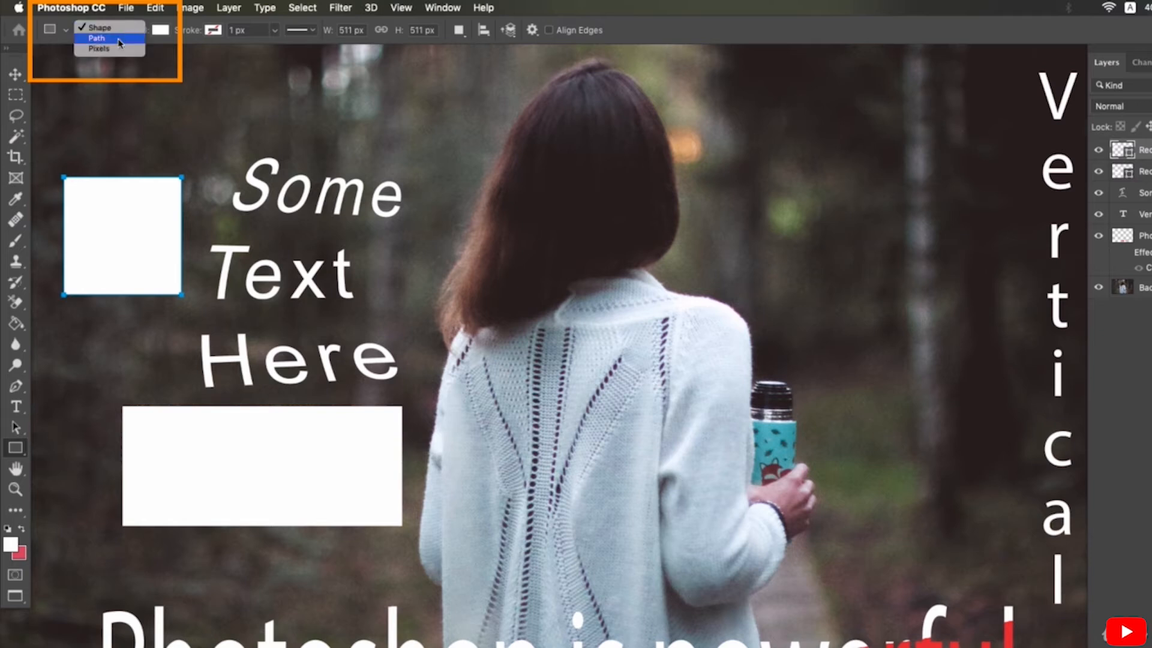
pyautogui.click(104, 30)
pyautogui.click(121, 31)
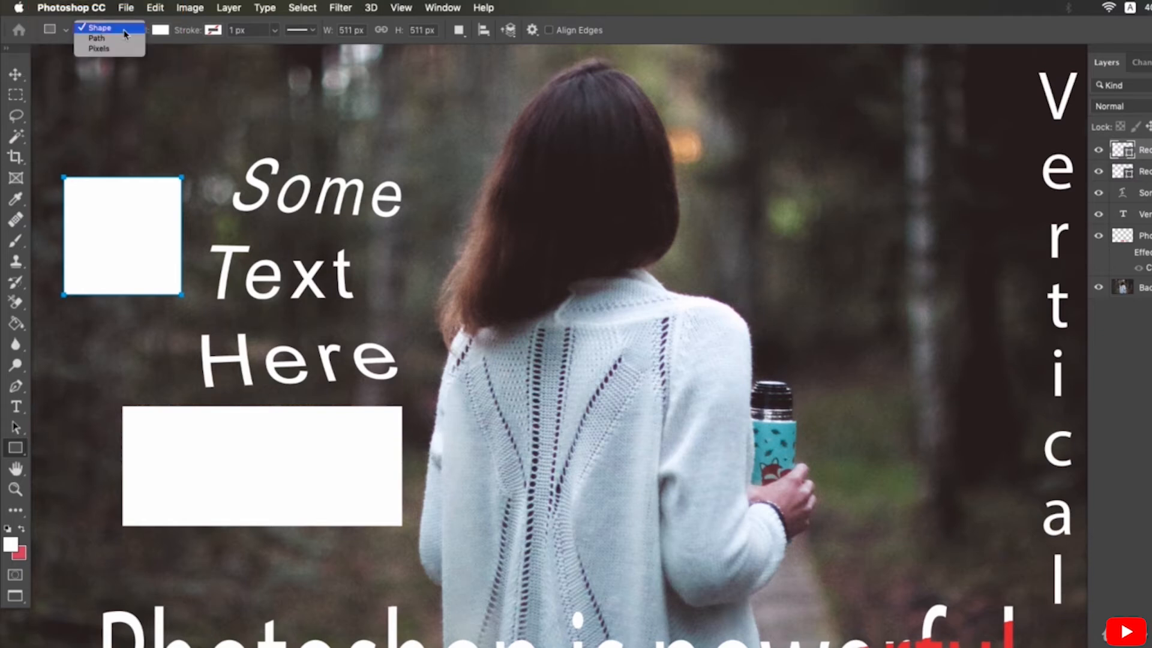
pyautogui.click(111, 29)
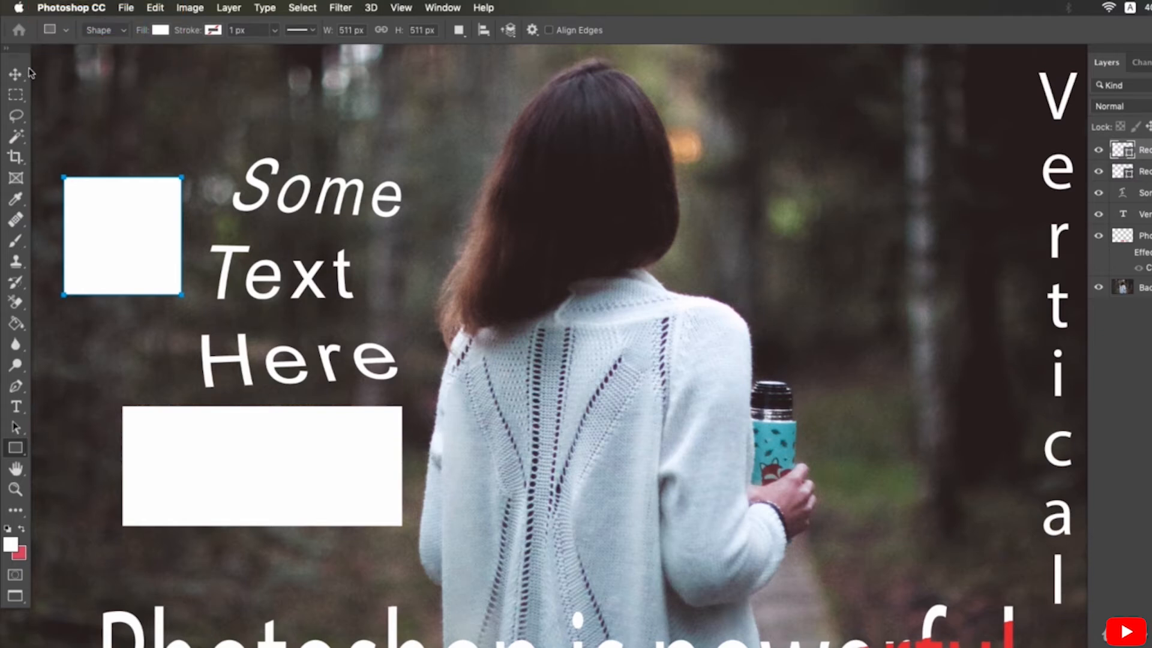
pyautogui.click(15, 80)
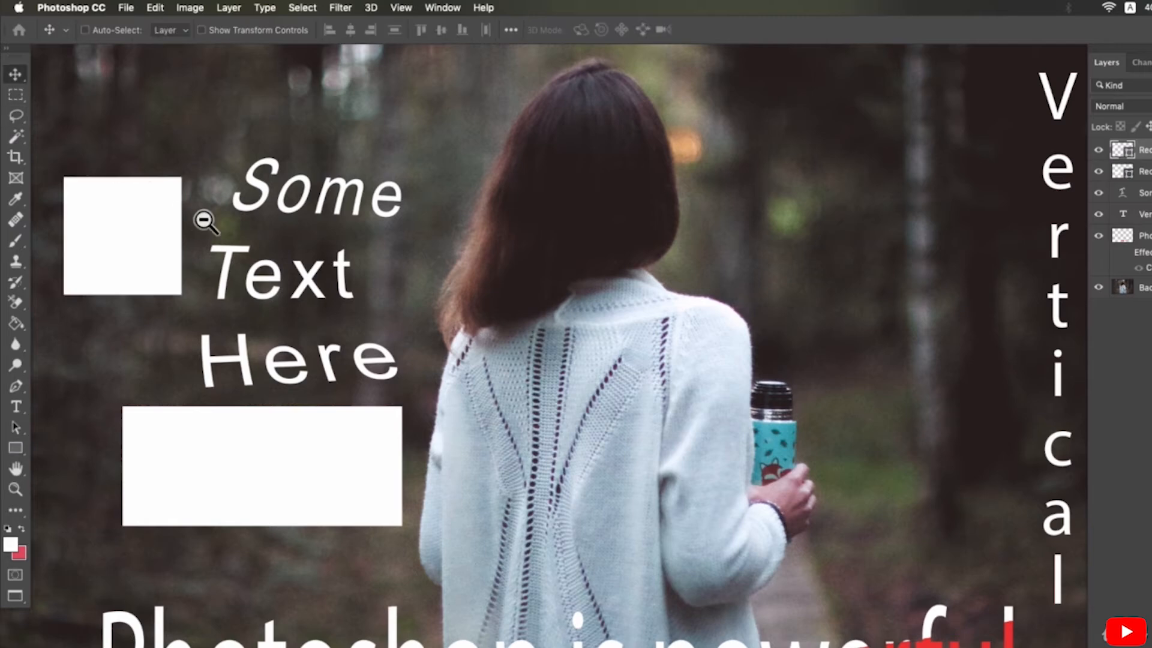
pyautogui.keyDown('alt'); pyautogui.click(204, 220); pyautogui.keyUp('alt')
pyautogui.moveTo(216, 196); pyautogui.dragTo(329, 337)
pyautogui.keyDown('super'); pyautogui.click(323, 333); pyautogui.keyUp('super')
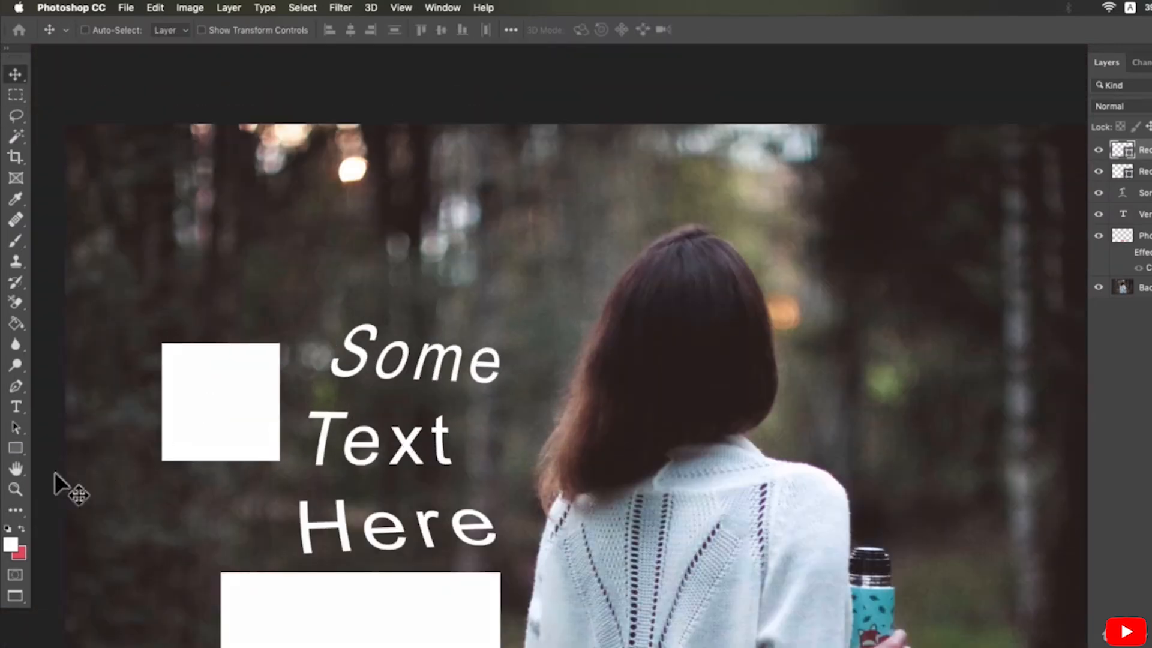
pyautogui.click(15, 447)
pyautogui.click(114, 31)
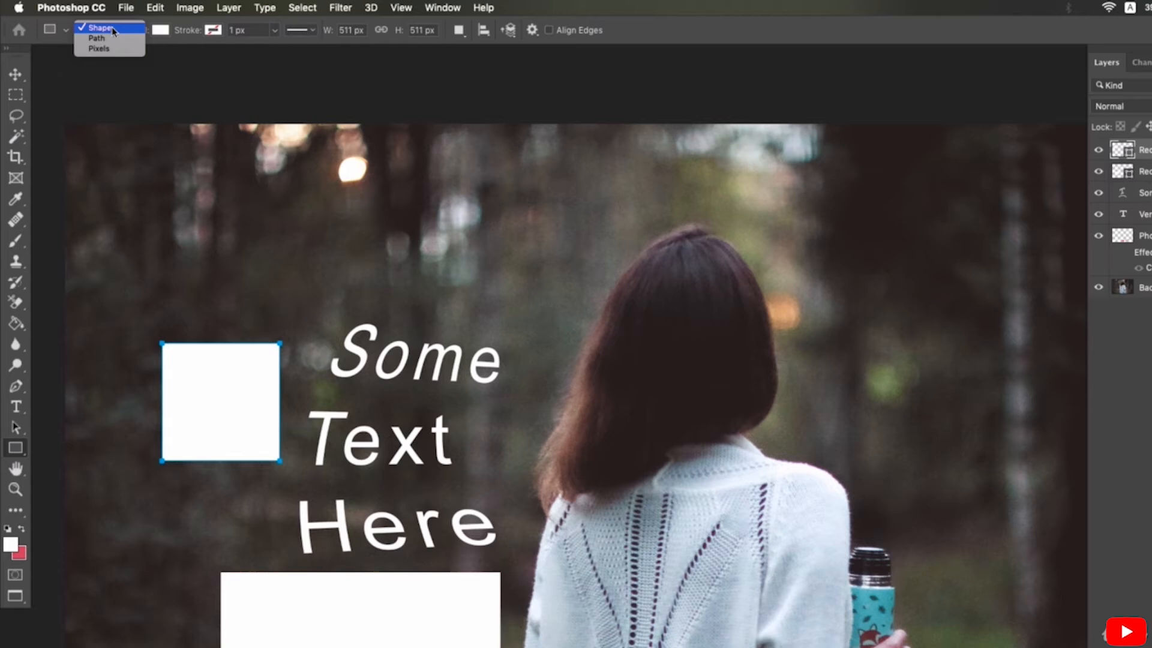
pyautogui.click(114, 31)
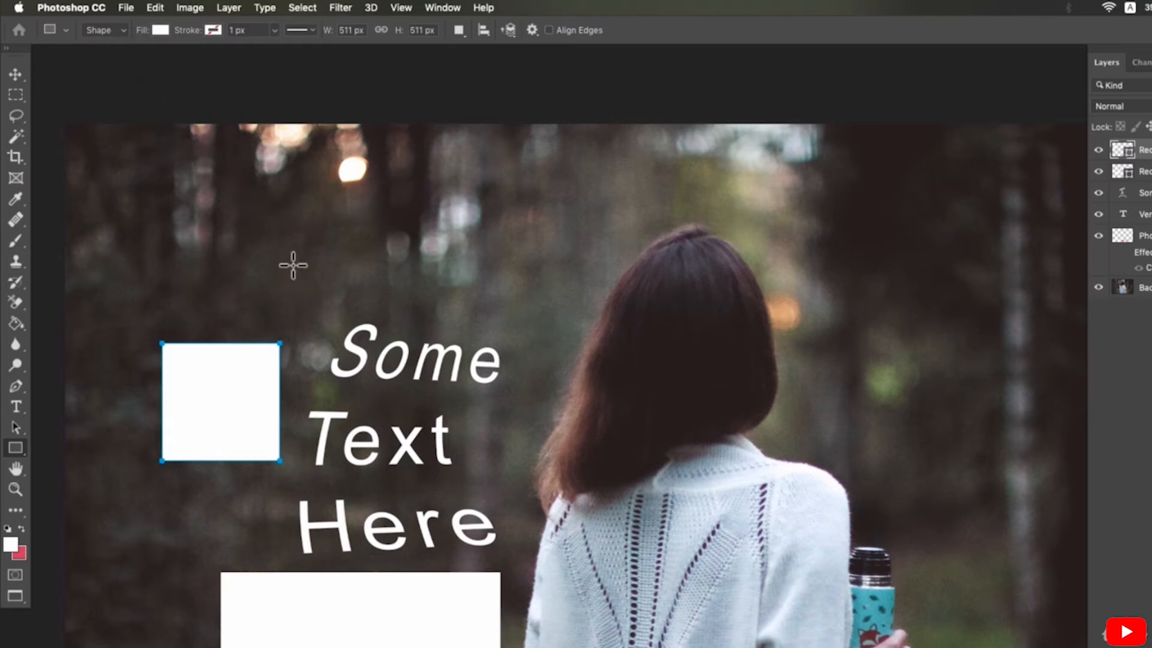
# Shift the small square slightly left, then free-transform it to about 207% of its size and rotate it about 33 degrees
pyautogui.click(12, 75)
pyautogui.moveTo(210, 390); pyautogui.dragTo(190, 394)
pyautogui.press('super+t')
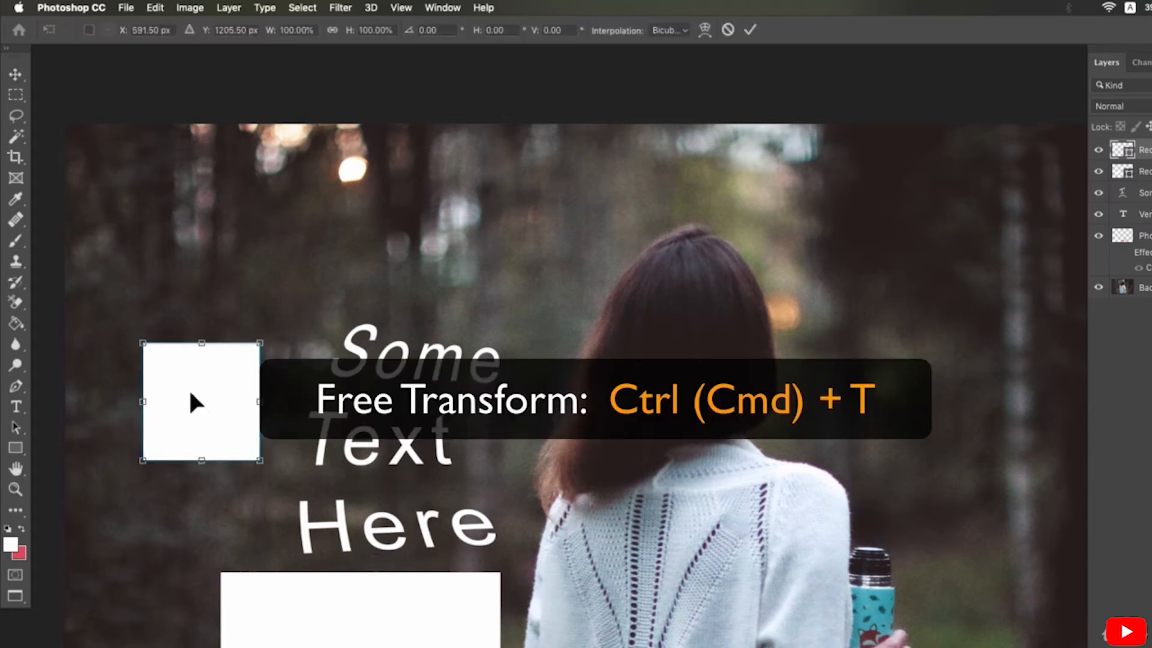
pyautogui.moveTo(274, 352); pyautogui.dragTo(381, 226)
pyautogui.moveTo(458, 256); pyautogui.dragTo(438, 360)
# Rotate the enlarged square by 180°, apply the transform, and move the square slightly right and down
pyautogui.rightClick(423, 353)
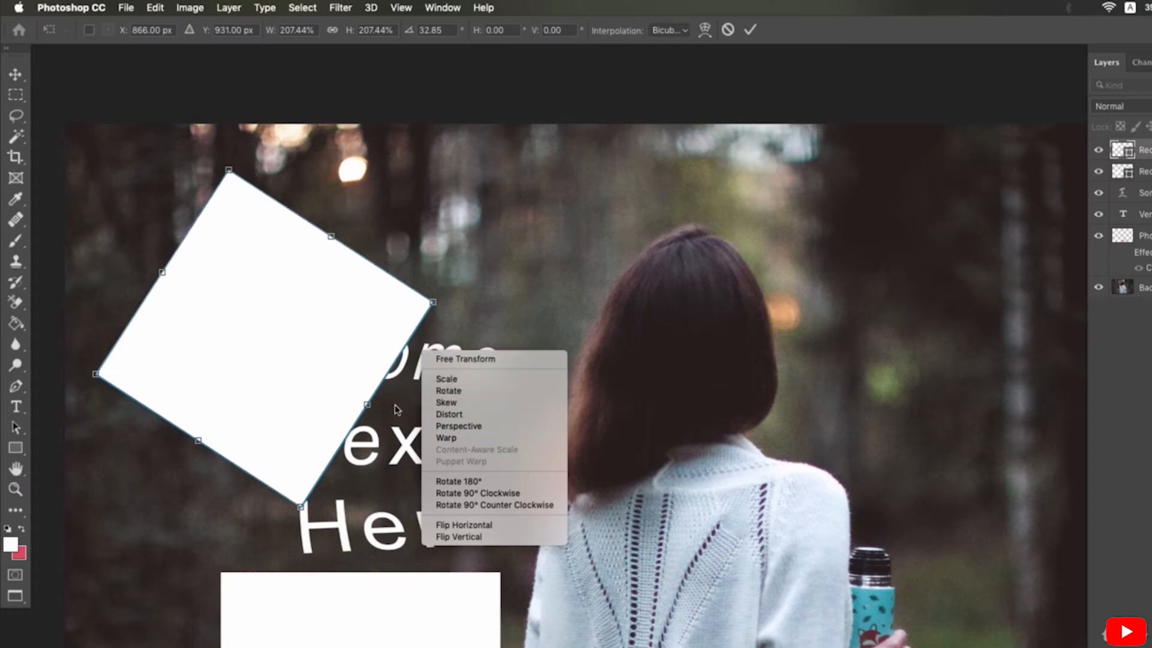
pyautogui.click(477, 485)
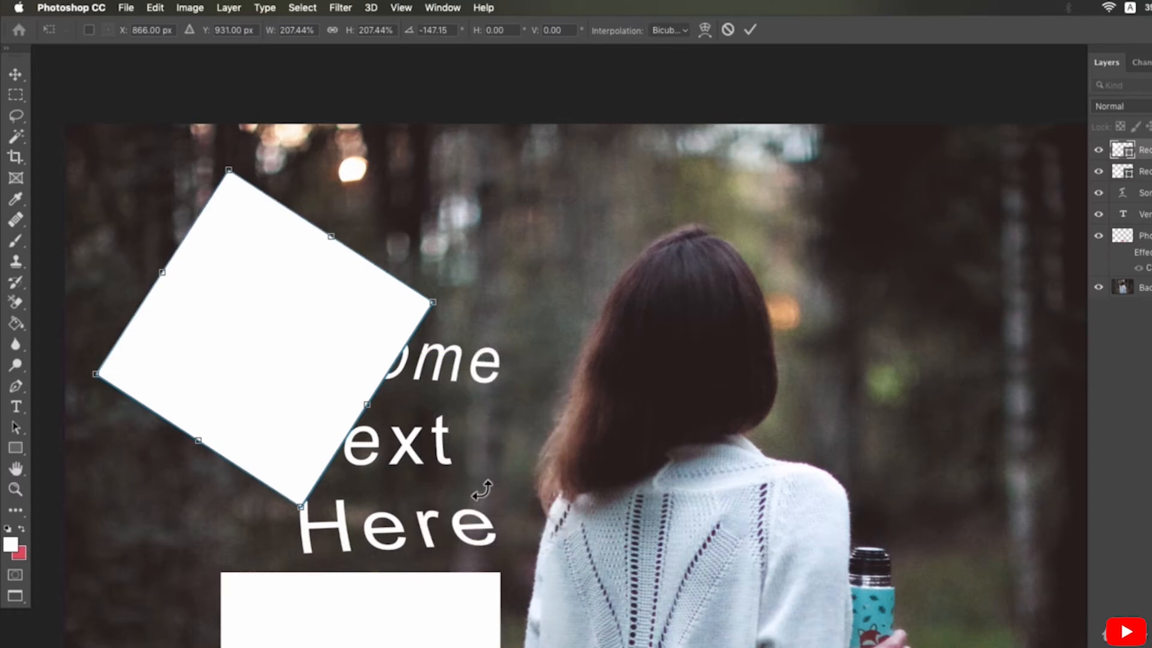
pyautogui.press('Return')
pyautogui.moveTo(328, 309); pyautogui.dragTo(300, 327)
# Try several swatch colours as the rotated square's fill and settle on cyan
pyautogui.click(16, 447)
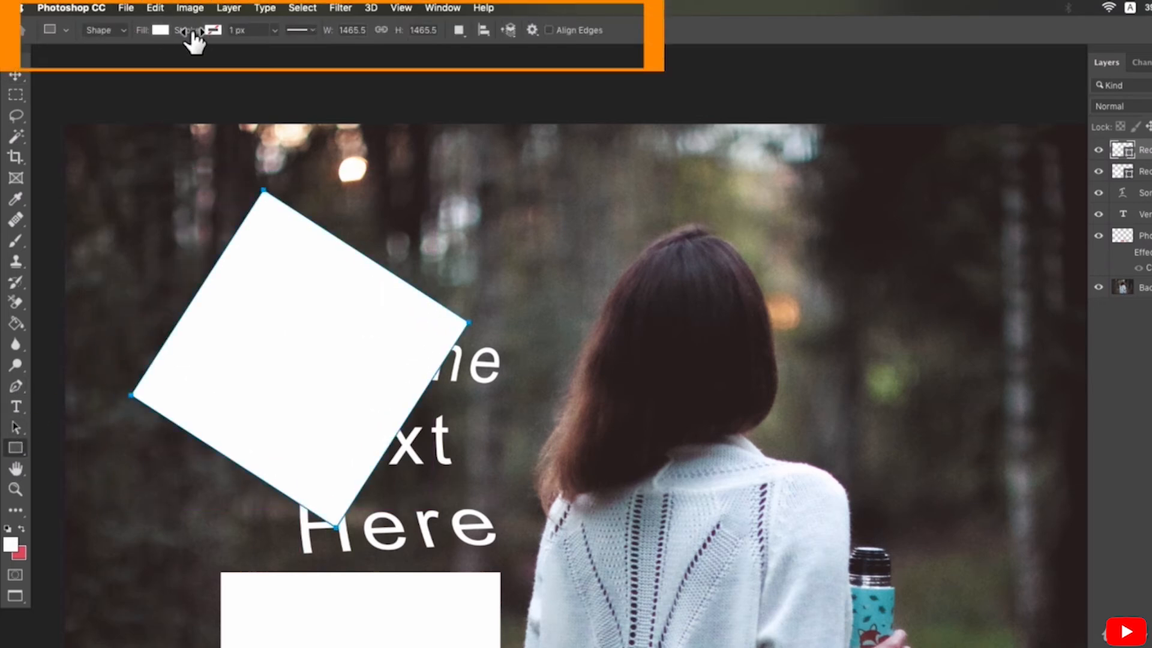
pyautogui.click(164, 30)
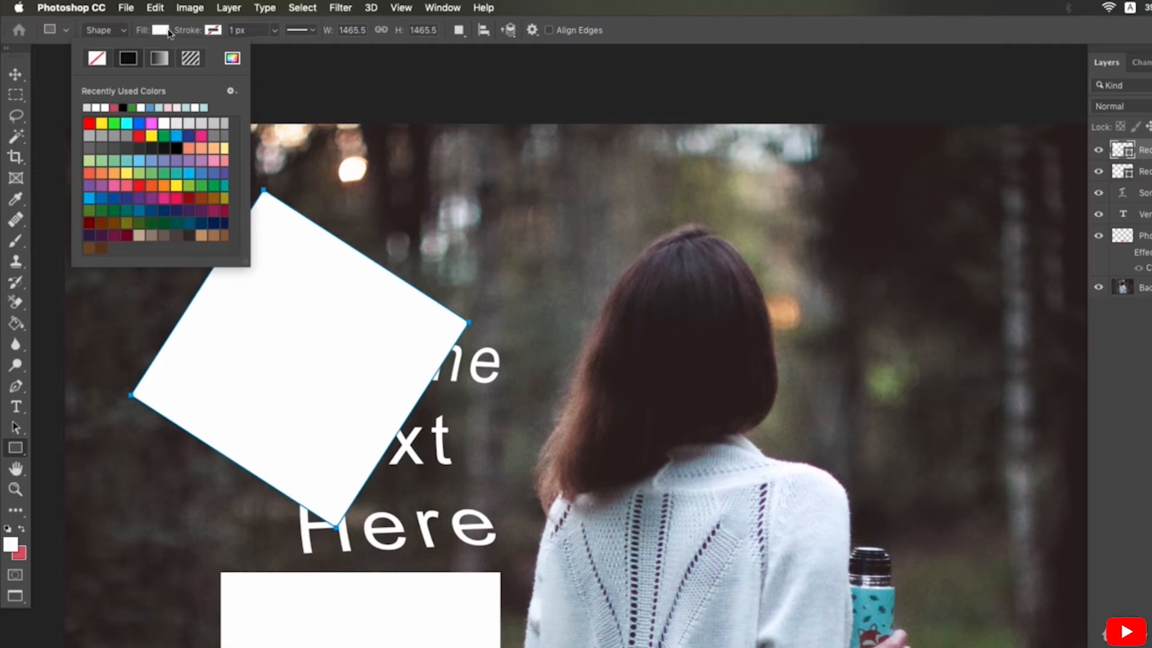
pyautogui.click(114, 107)
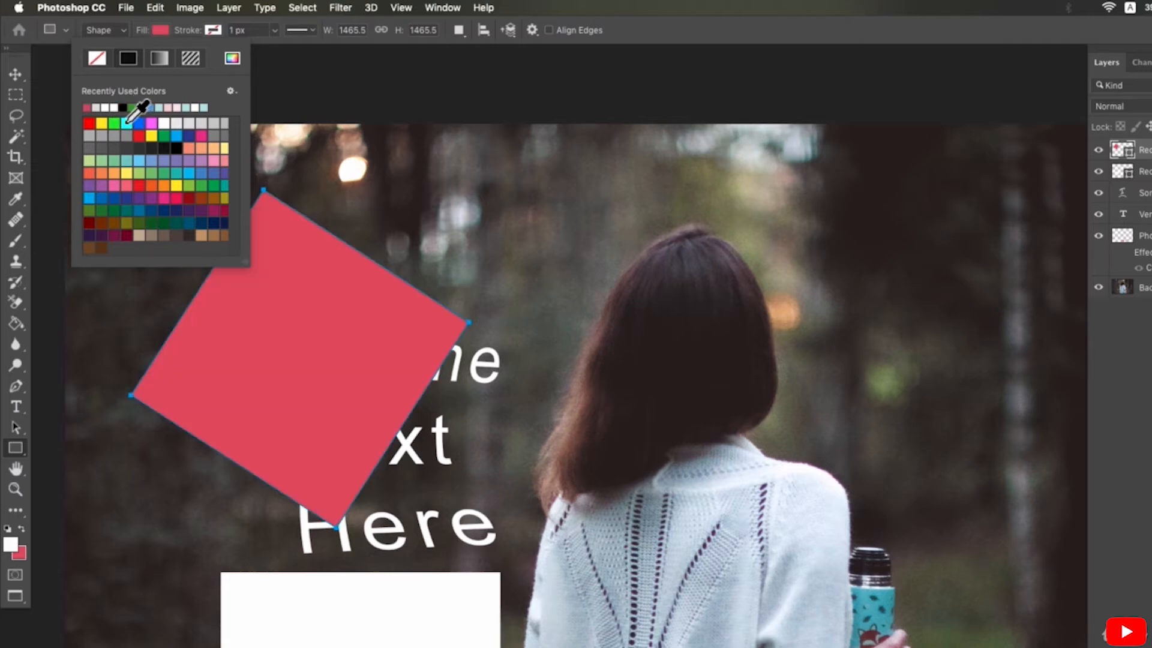
pyautogui.click(132, 108)
pyautogui.click(172, 108)
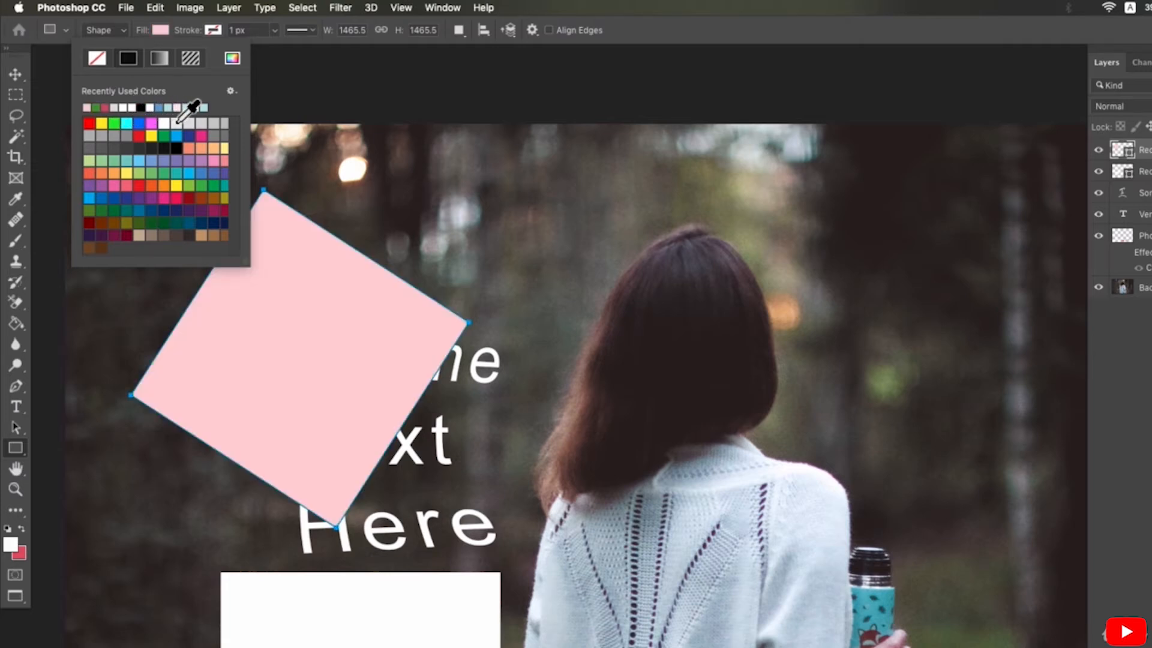
pyautogui.click(127, 123)
# Give the cyan square a green stroke, widen it to 17.89 px, and change the stroke colour to black
pyautogui.click(211, 33)
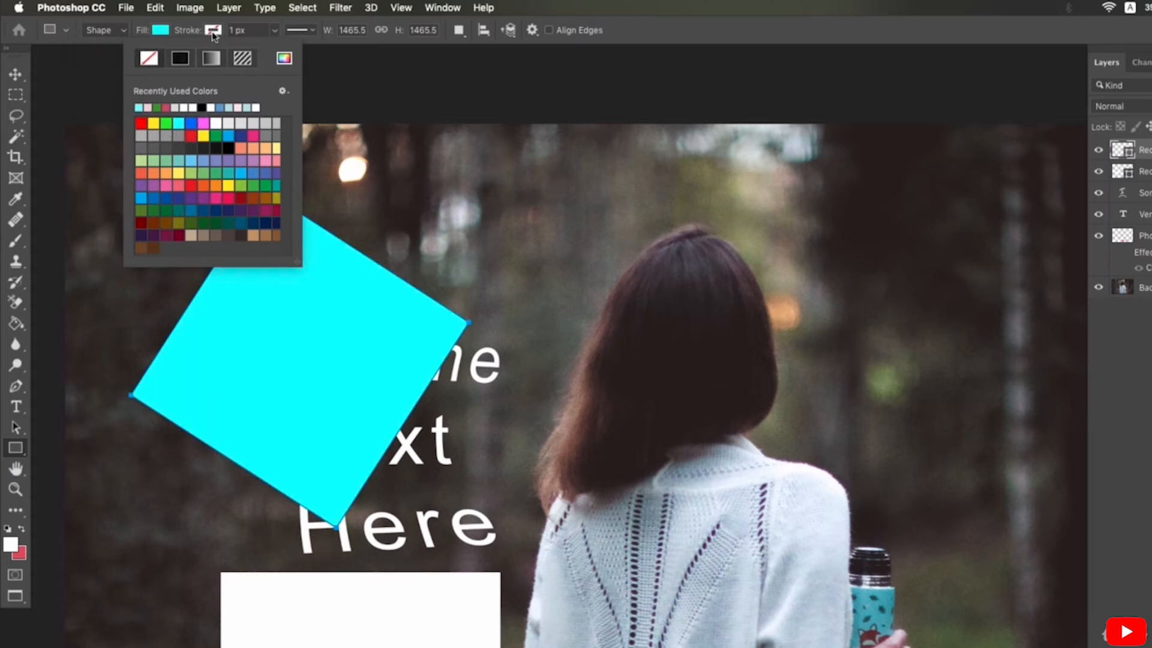
pyautogui.click(166, 125)
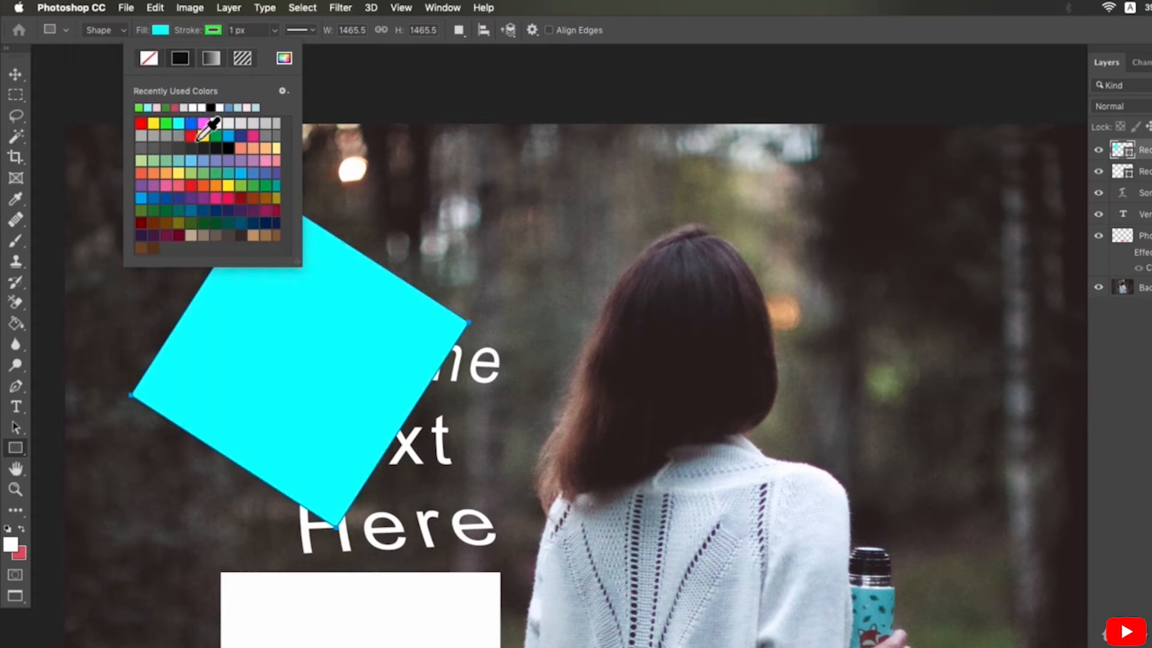
pyautogui.click(276, 31)
pyautogui.moveTo(273, 49); pyautogui.dragTo(291, 56)
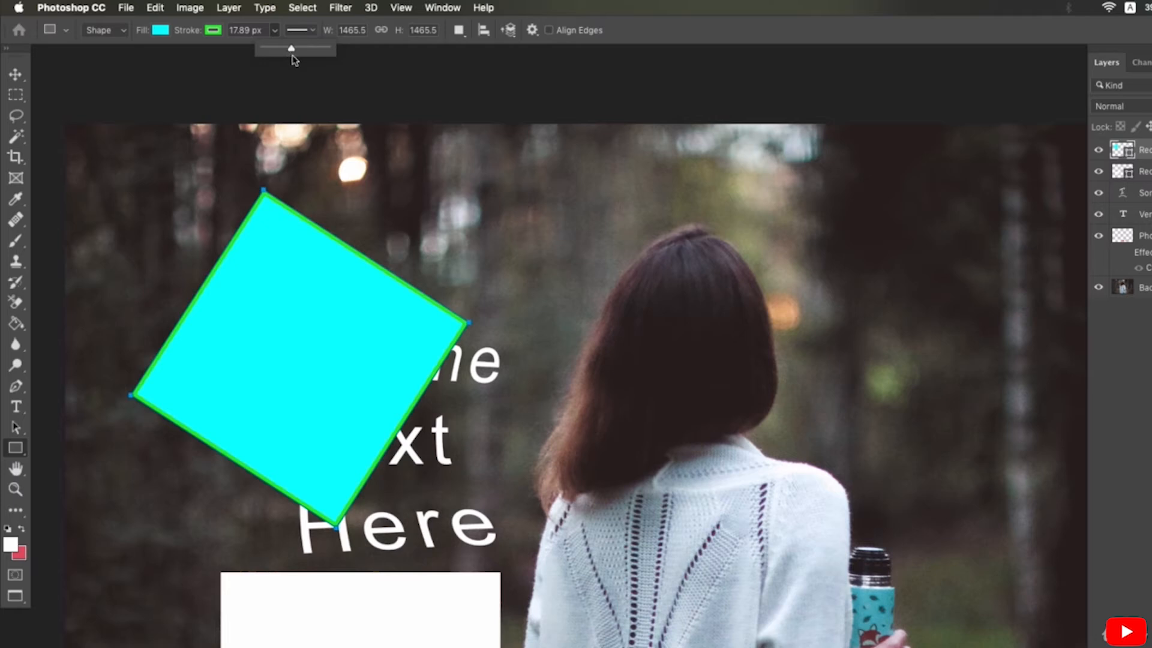
pyautogui.click(213, 31)
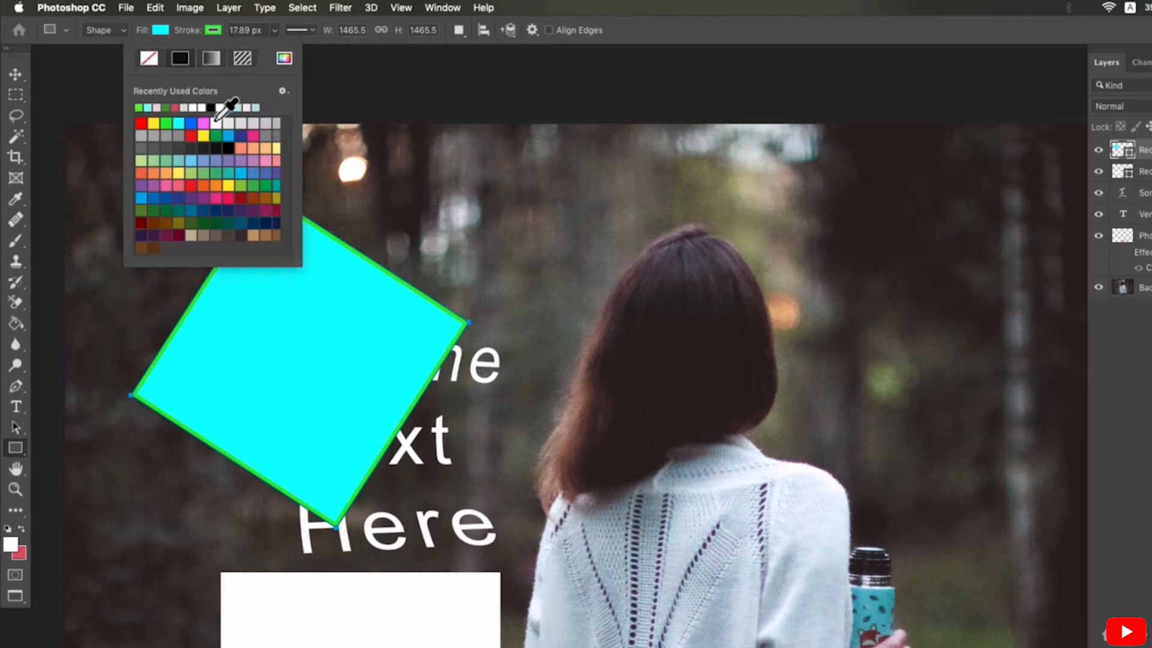
pyautogui.click(210, 107)
pyautogui.press('Return')
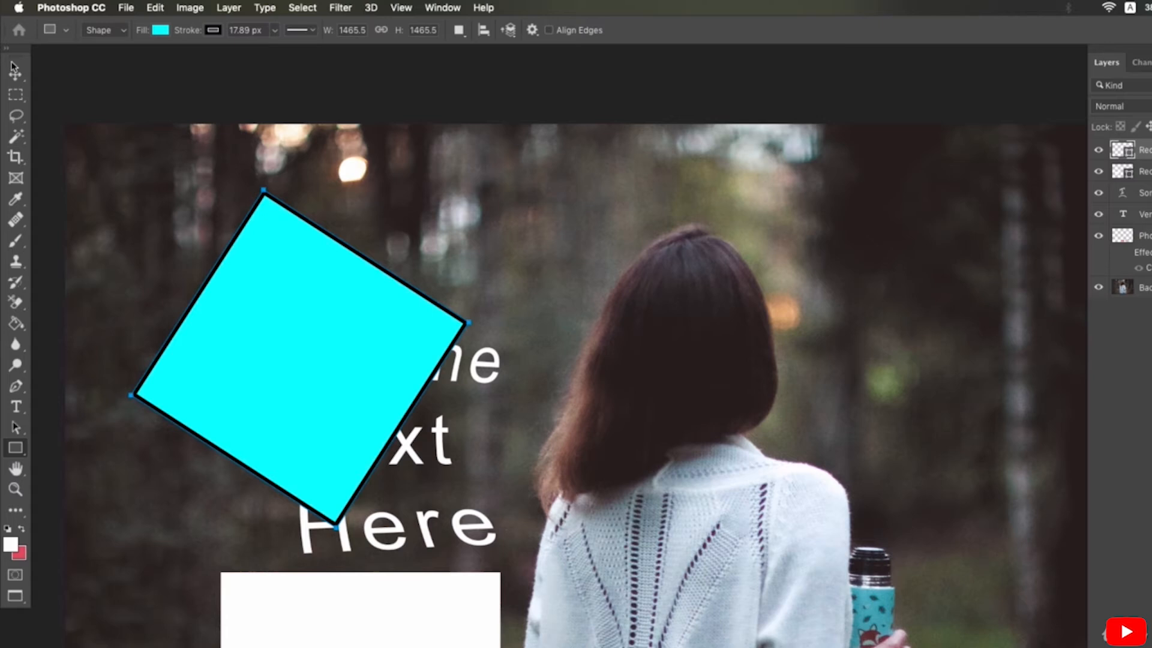
# With the Rounded Rectangle tool, draw a shape about 1189 by 833 px over the woman's head
pyautogui.click(16, 449)
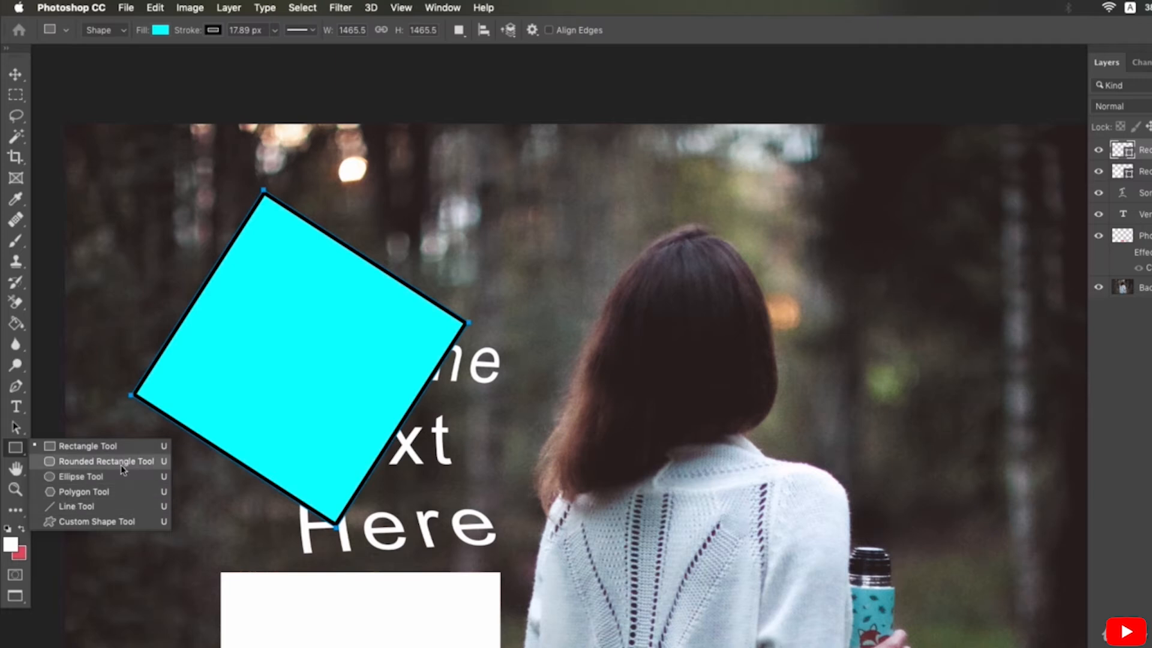
pyautogui.click(75, 461)
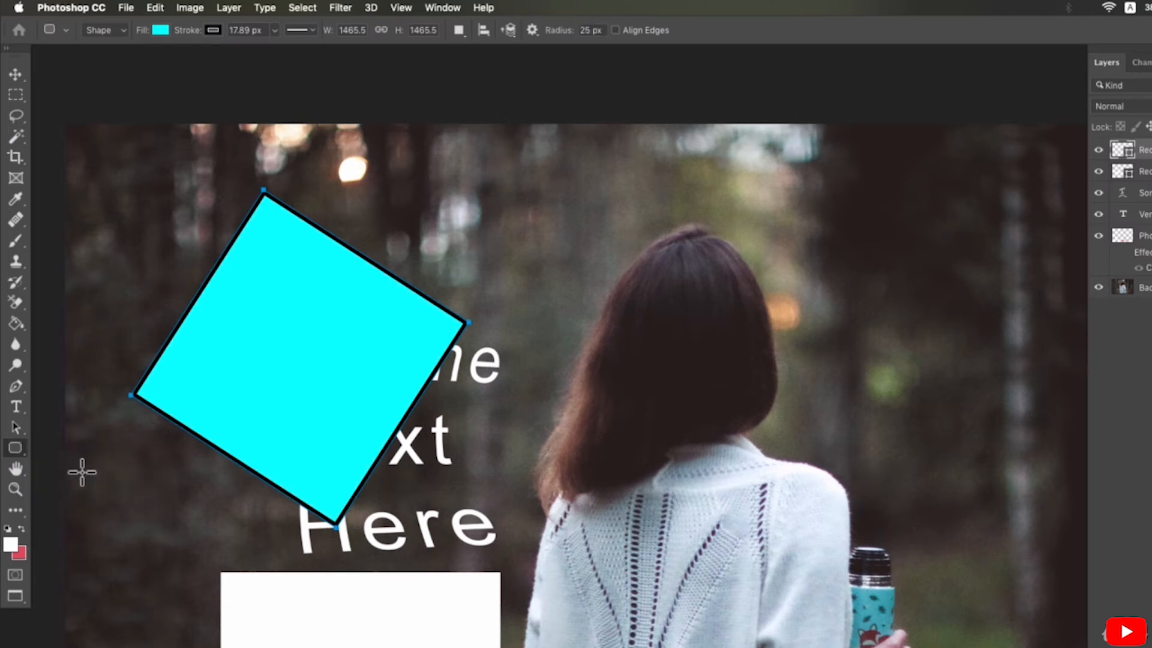
pyautogui.moveTo(543, 207); pyautogui.dragTo(822, 403)
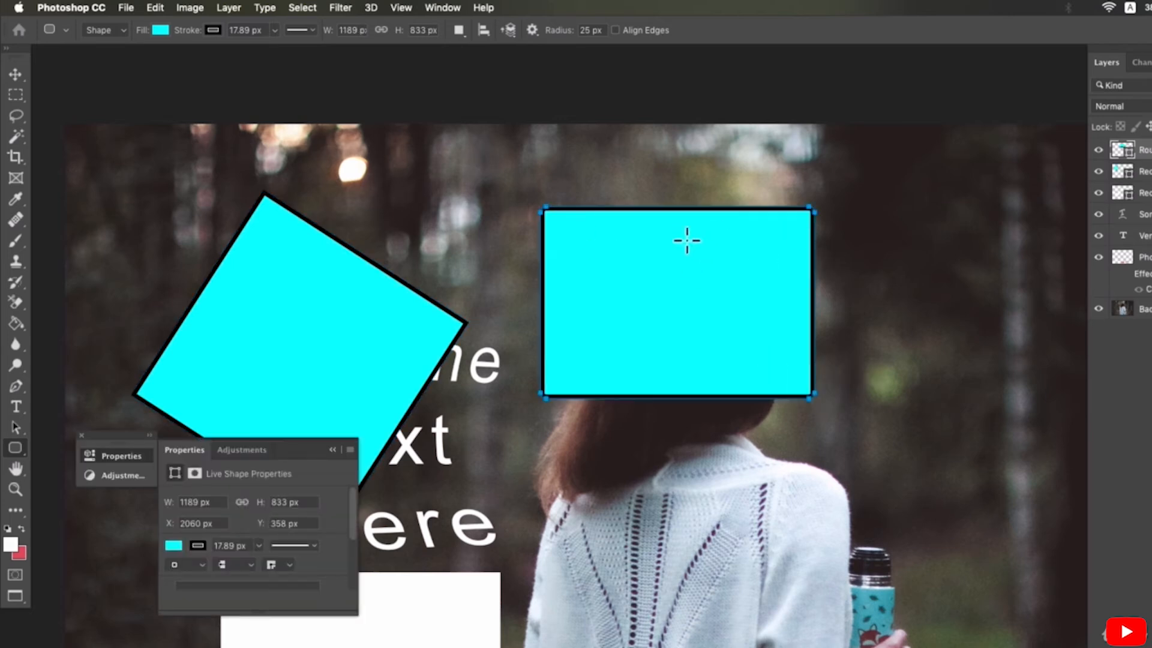
# Draw a second rounded rectangle with a 100 px corner radius, about 988 by 525 px, below the first one, and remove its stroke
pyautogui.doubleClick(587, 30)
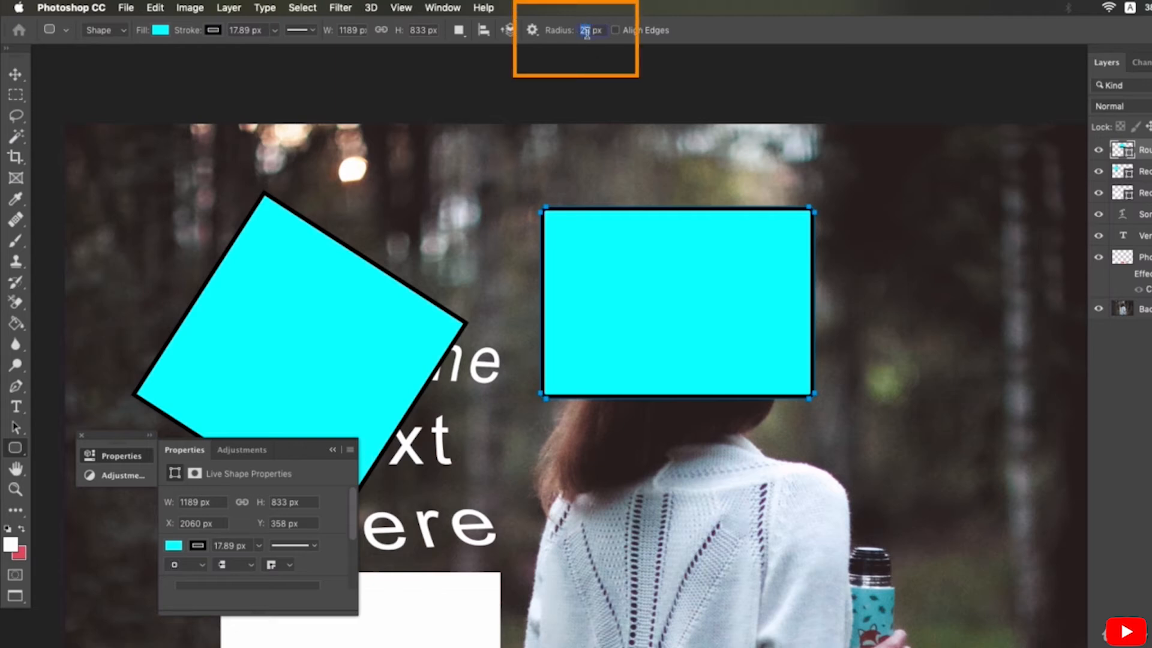
pyautogui.write('100')
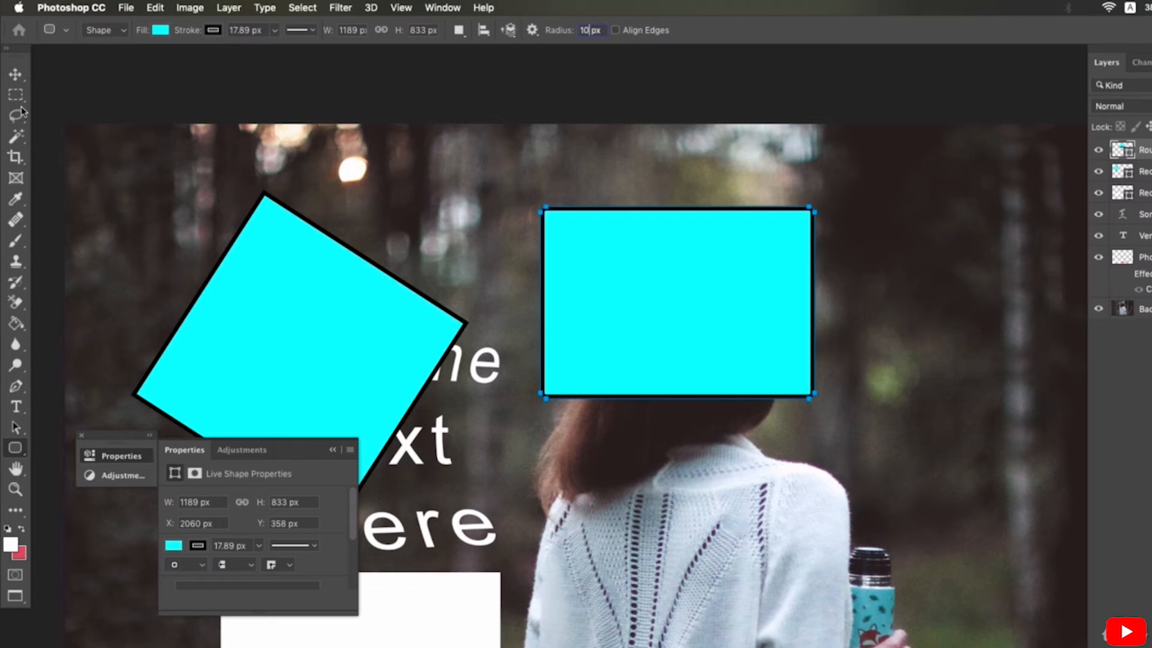
pyautogui.click(15, 74)
pyautogui.click(17, 447)
pyautogui.moveTo(555, 439); pyautogui.dragTo(791, 564)
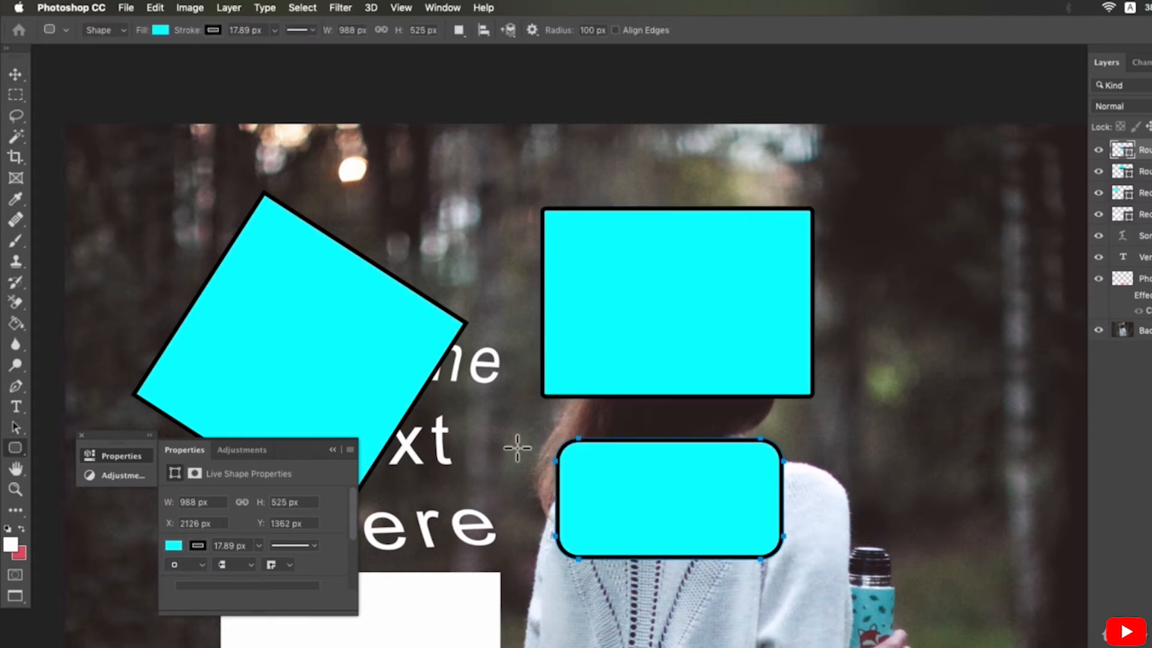
pyautogui.click(160, 30)
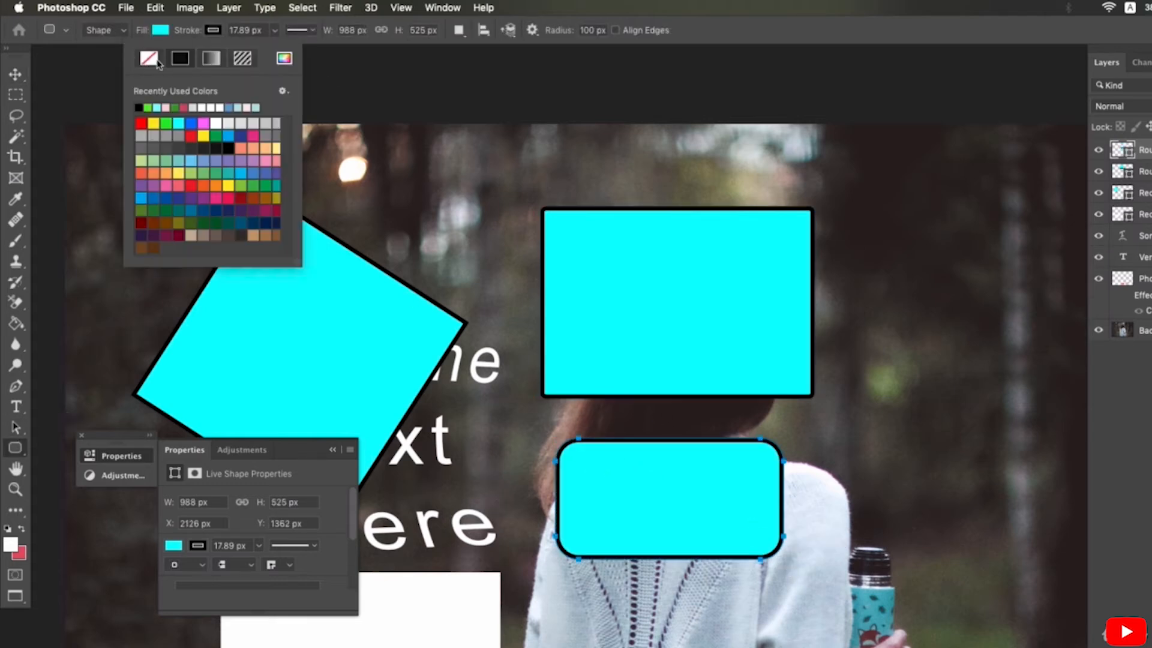
pyautogui.click(151, 60)
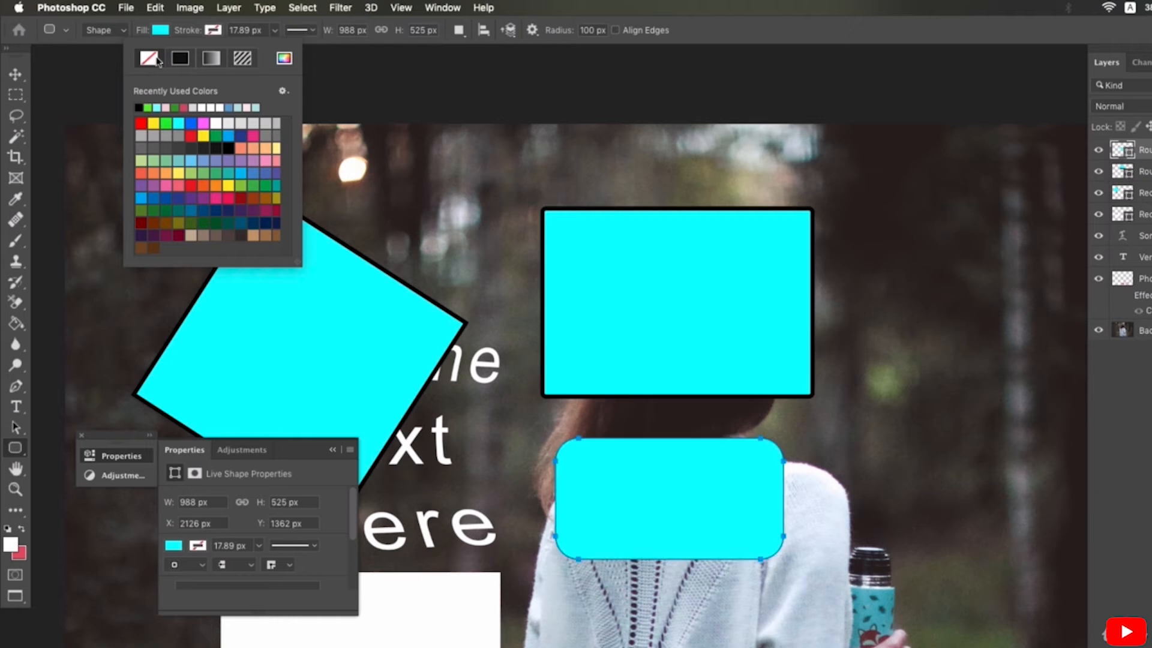
# With the Polygon tool set to 3 sides, draw a tilted triangle about 723 by 695 px beside the upper rounded rectangle
pyautogui.click(18, 448)
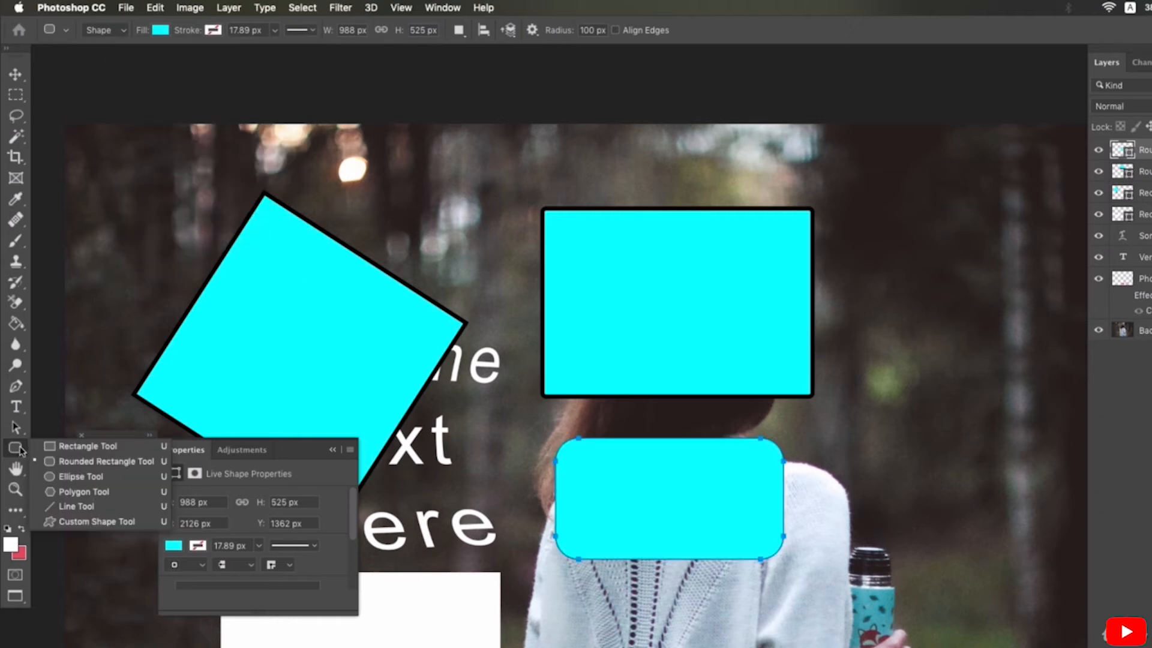
pyautogui.click(91, 493)
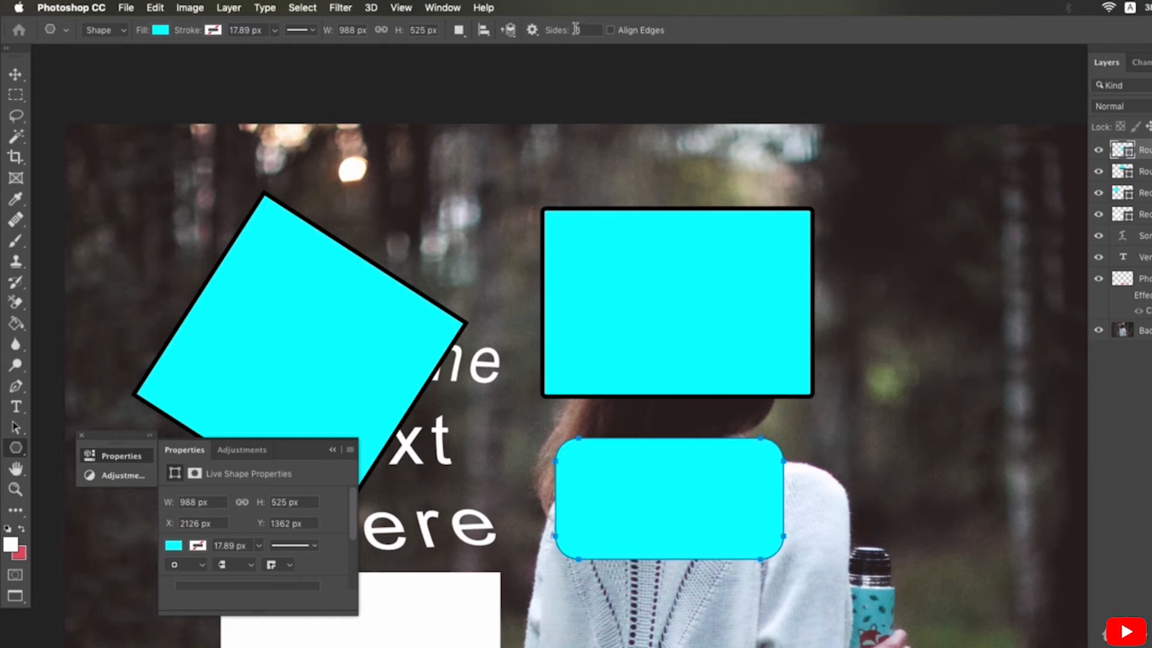
pyautogui.moveTo(903, 286); pyautogui.dragTo(982, 355)
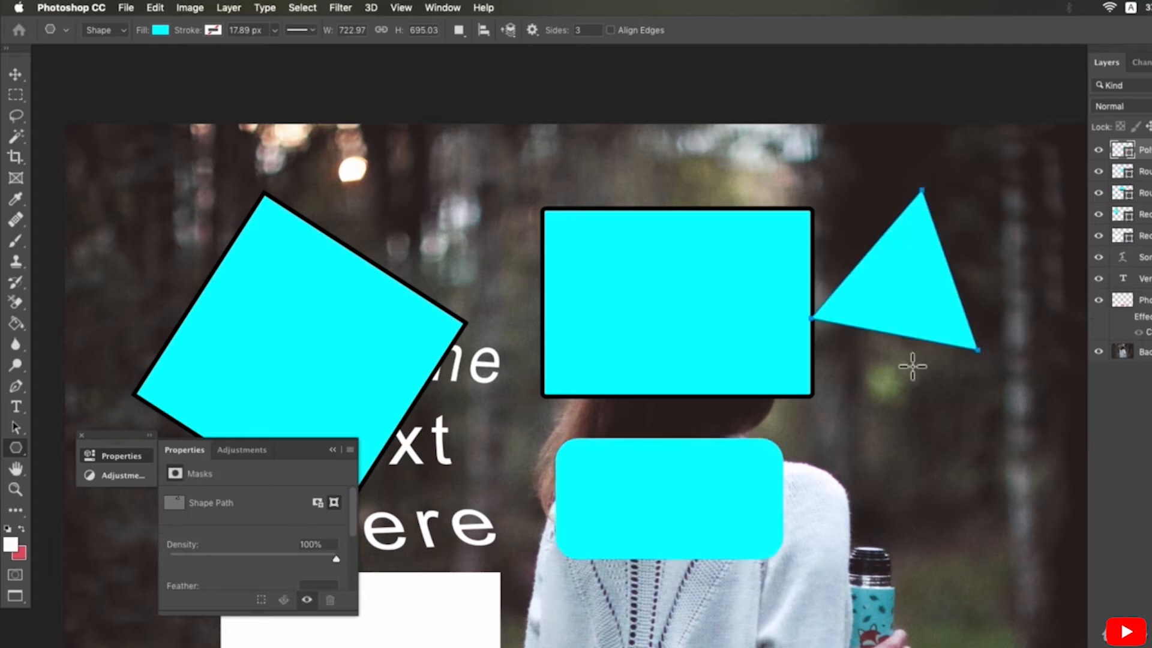
# Draw a 4-sided polygon about 989 by 989 px overlapping the triangle and a 5-sided one about 441 by 436 px over the bottle
pyautogui.write('4')
pyautogui.moveTo(857, 407); pyautogui.dragTo(978, 491)
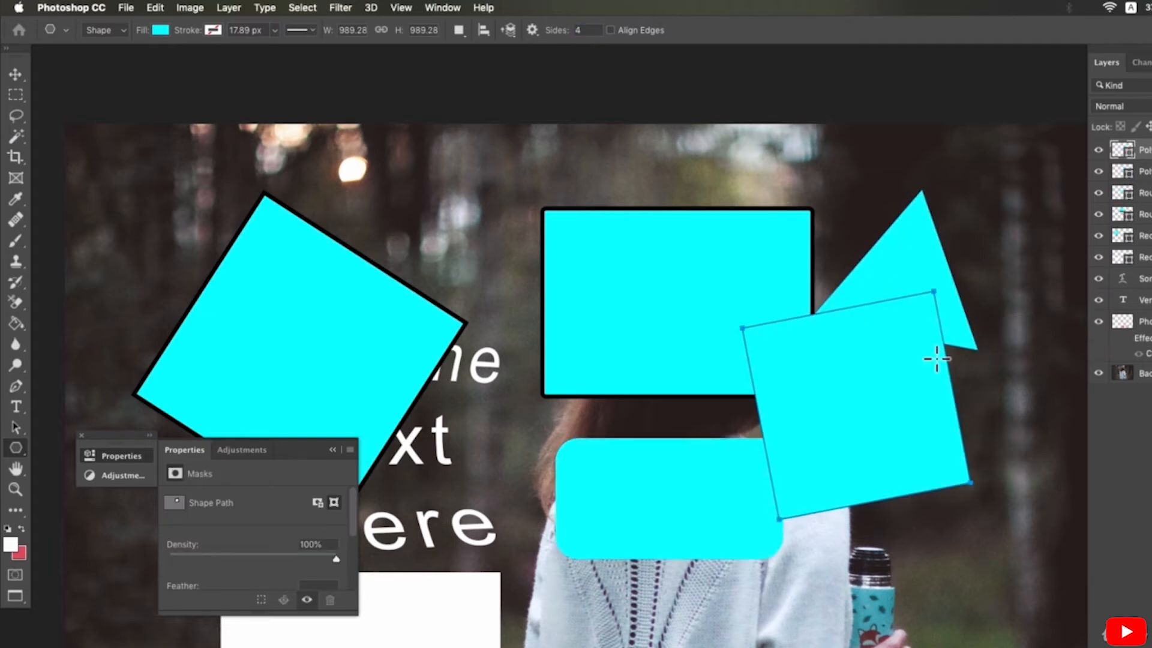
pyautogui.write('5')
pyautogui.moveTo(835, 585); pyautogui.dragTo(881, 630)
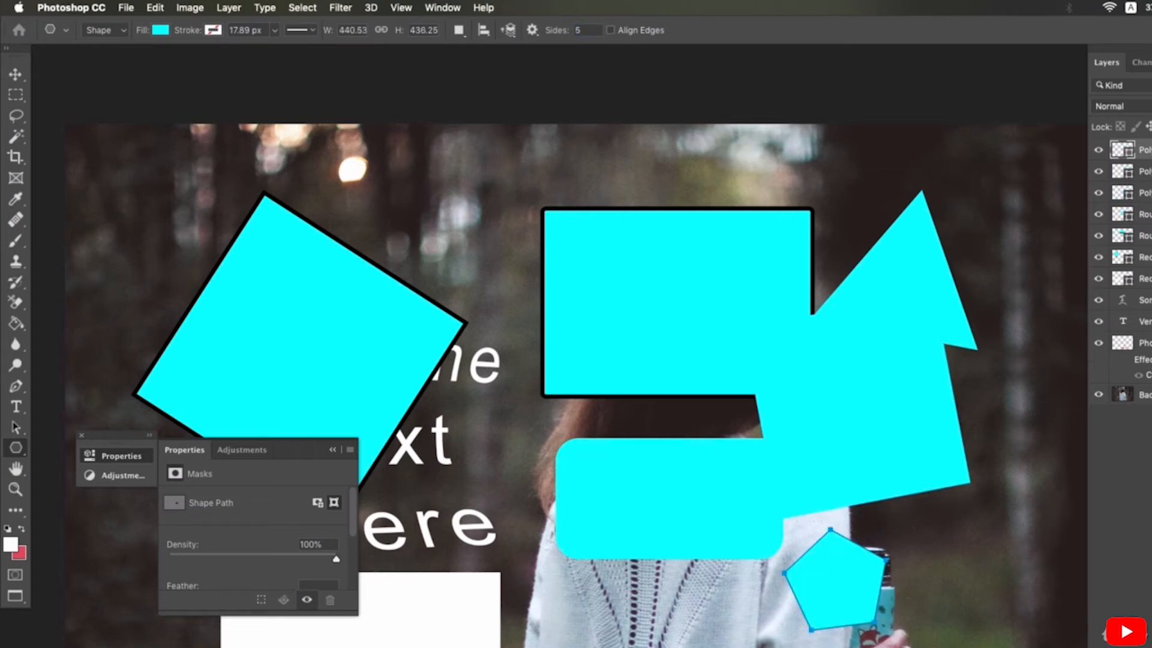
# Draw a block right-arrow custom shape about 358 × 257 px over the lower part of the white sweater
pyautogui.moveTo(738, 647); pyautogui.dragTo(673, 542)
pyautogui.click(14, 444)
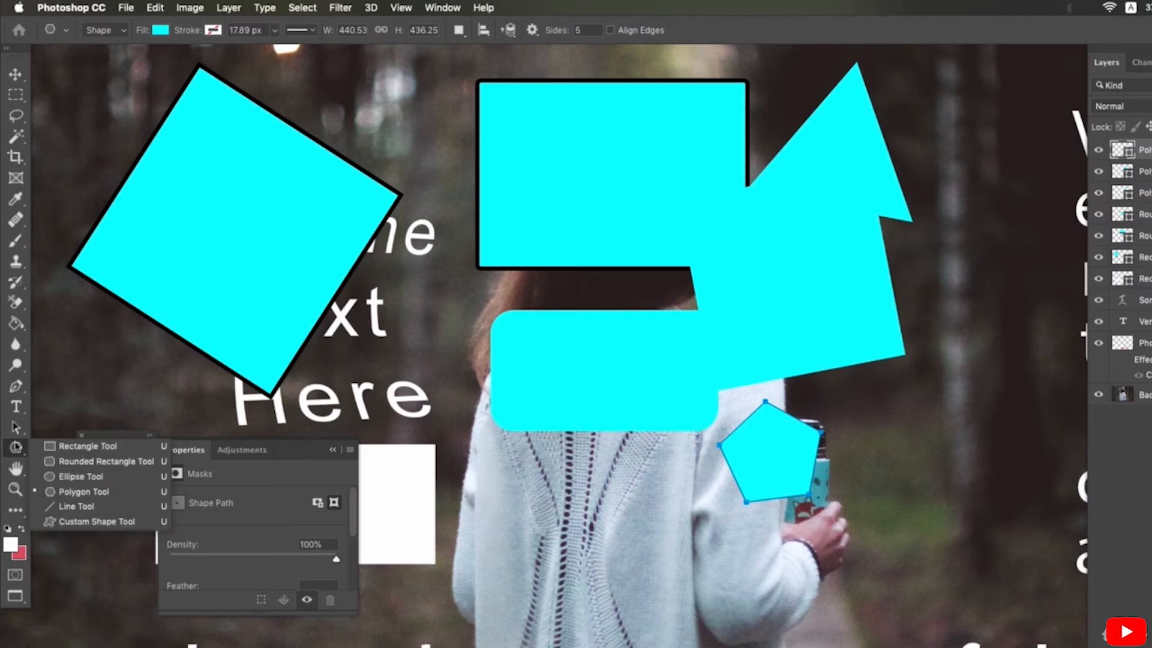
pyautogui.click(126, 523)
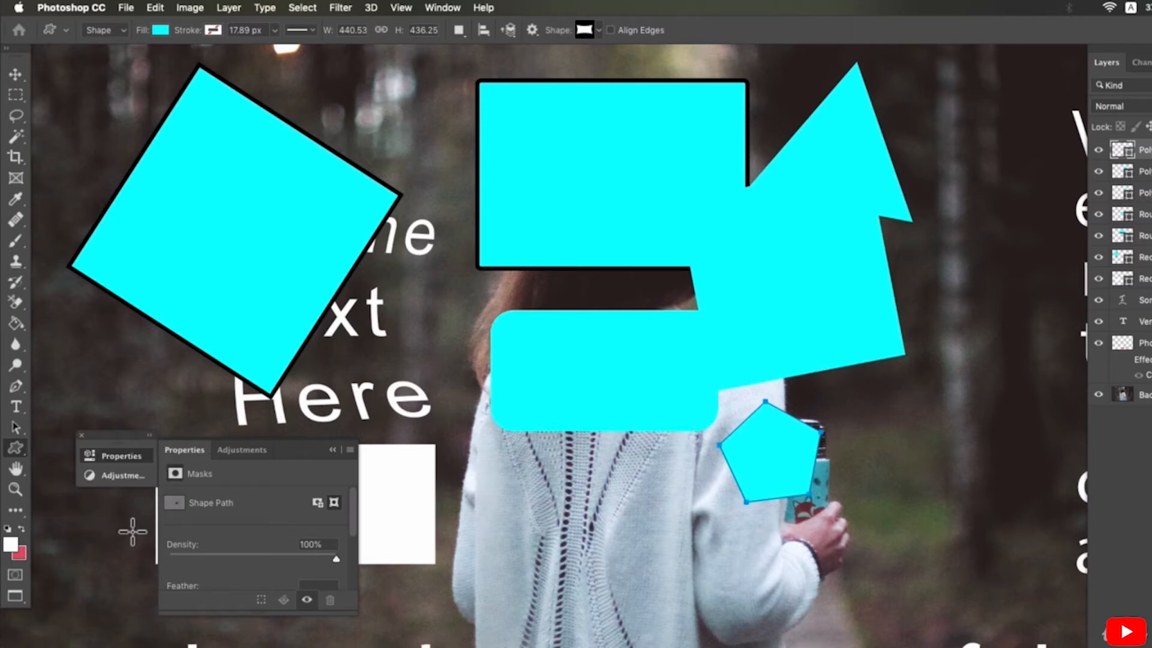
pyautogui.click(82, 436)
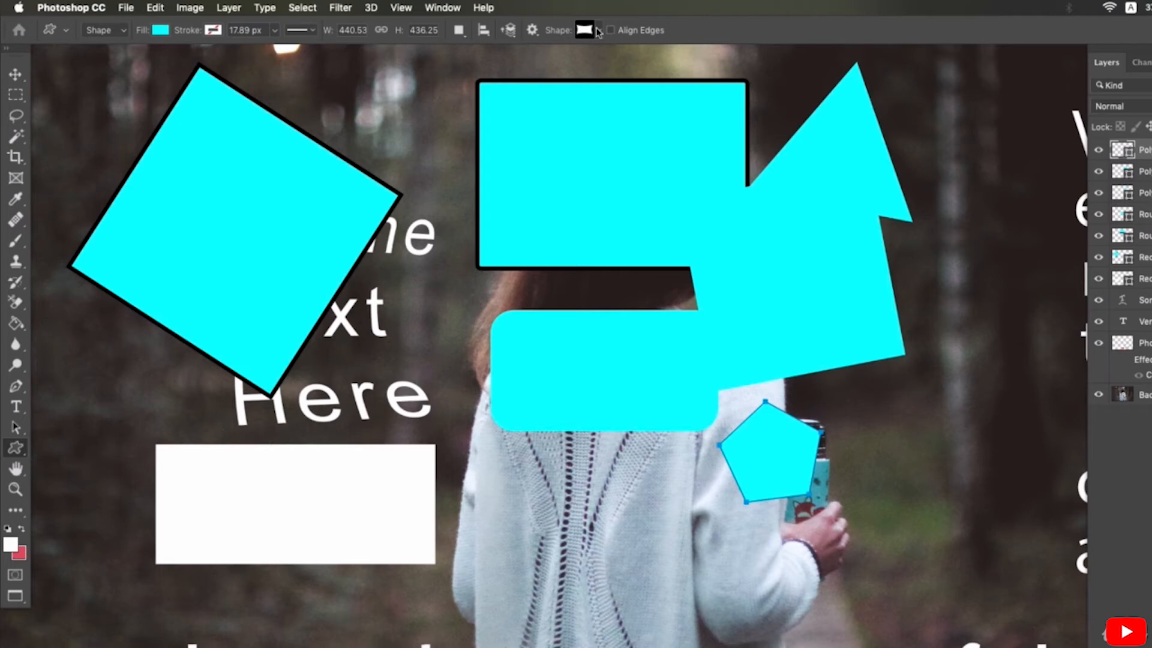
pyautogui.click(599, 31)
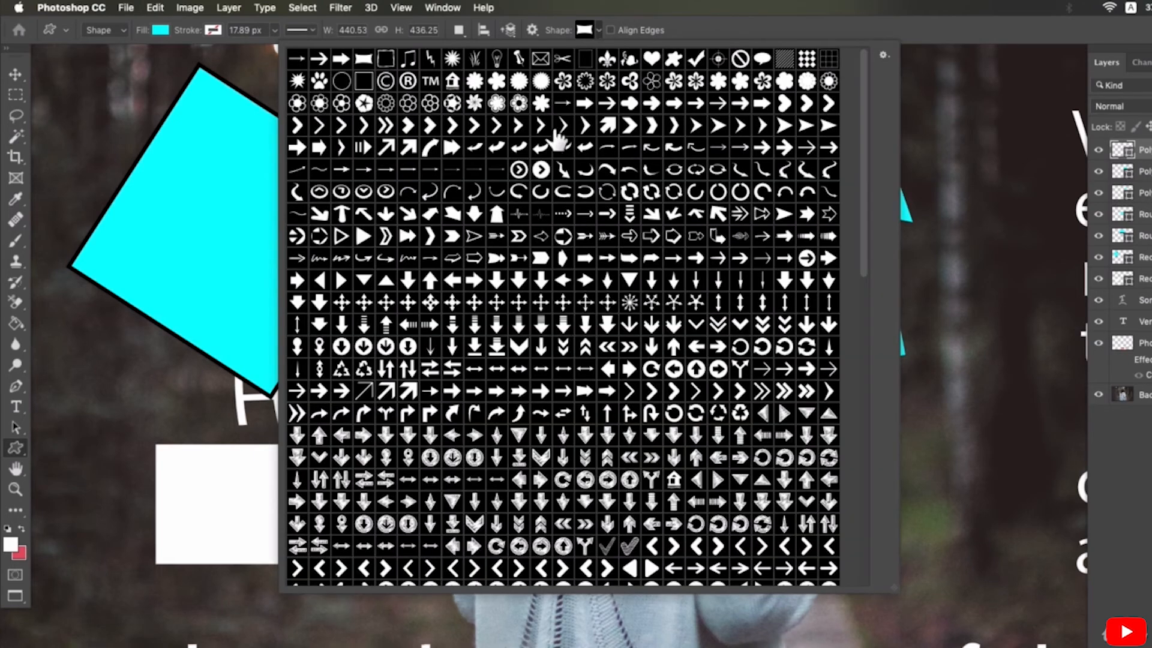
pyautogui.click(343, 59)
pyautogui.moveTo(484, 619); pyautogui.dragTo(684, 647)
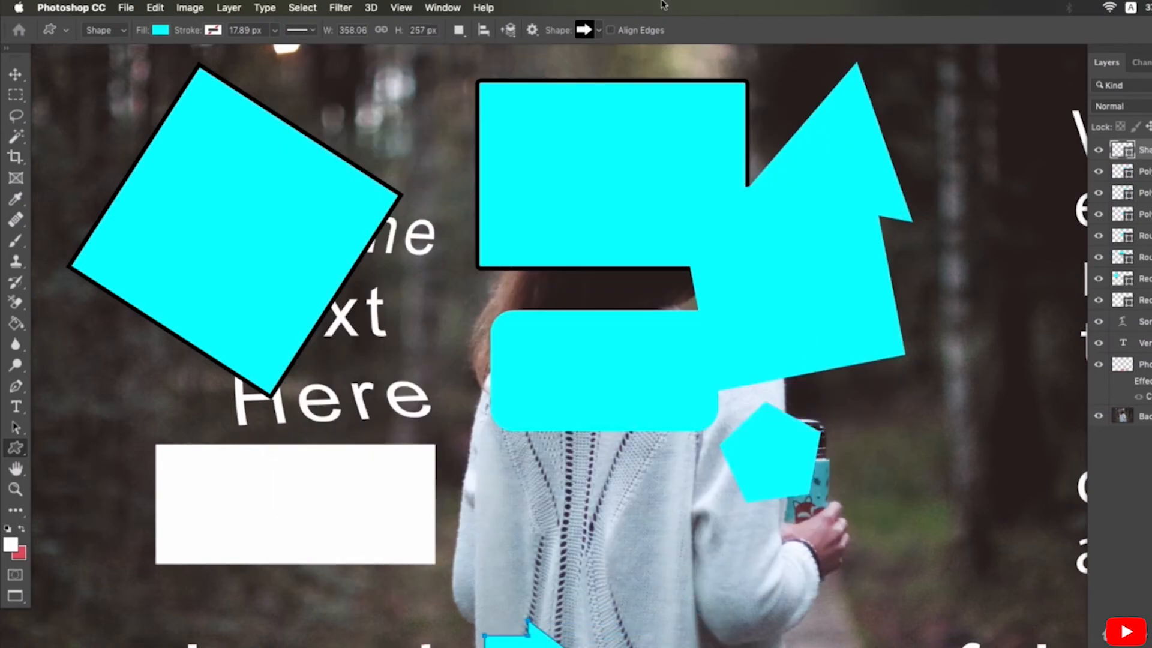
# Draw an outlined flower custom shape about 511 × 523 px on the sweater below the pentagon
pyautogui.click(598, 30)
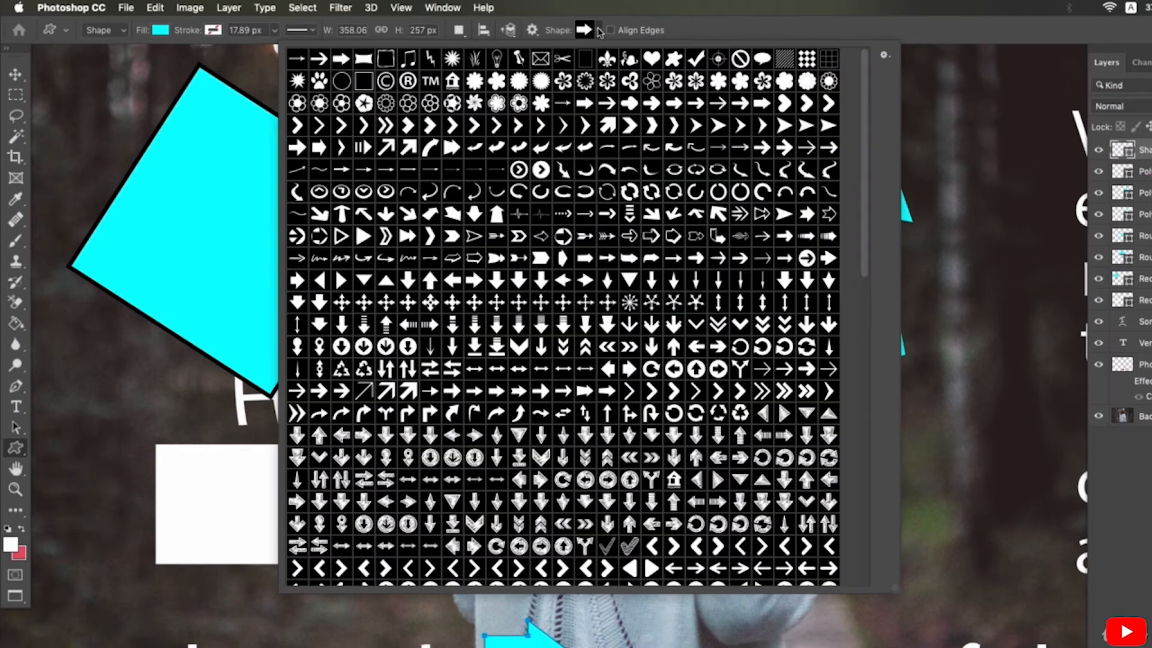
pyautogui.click(416, 106)
pyautogui.click(592, 30)
pyautogui.moveTo(606, 507); pyautogui.dragTo(726, 628)
# Draw a circled play-button custom shape beside the pentagon and shift it slightly toward the pentagon
pyautogui.click(594, 34)
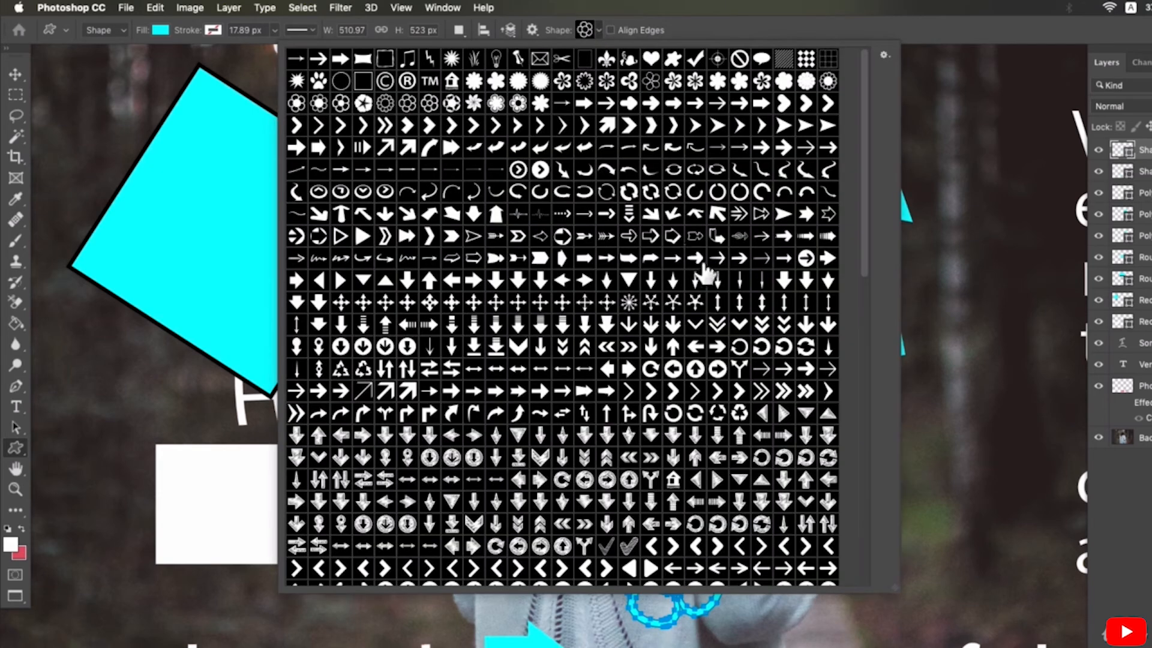
pyautogui.scroll(-5, 720, 276)
pyautogui.scroll(-10, 723, 279)
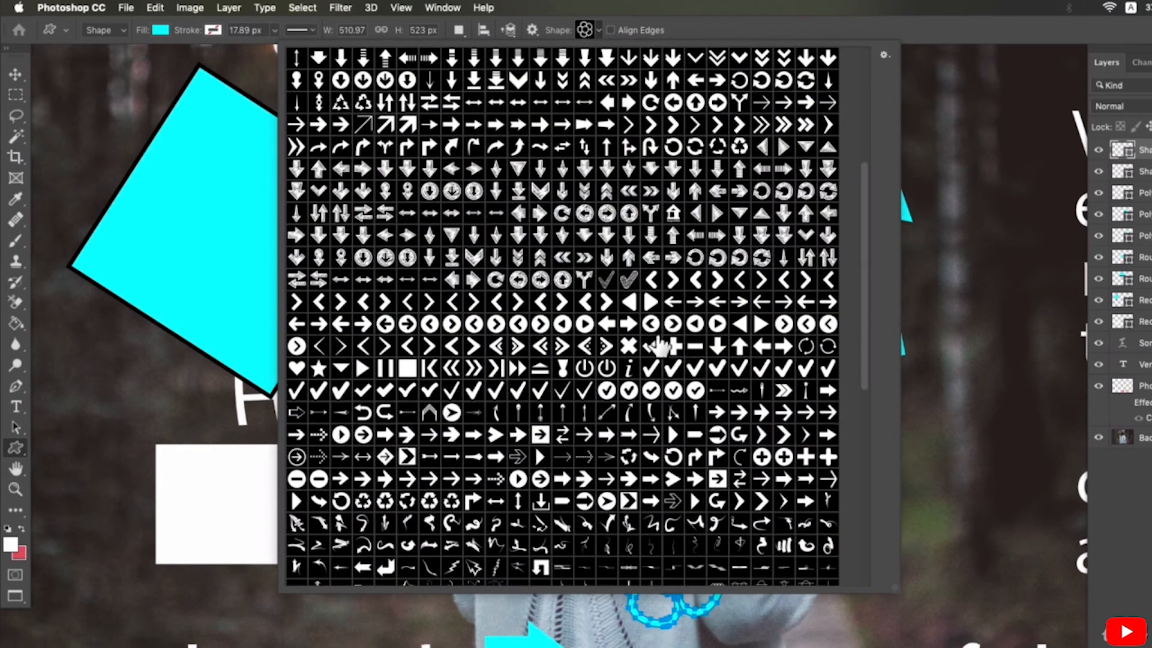
pyautogui.click(585, 226)
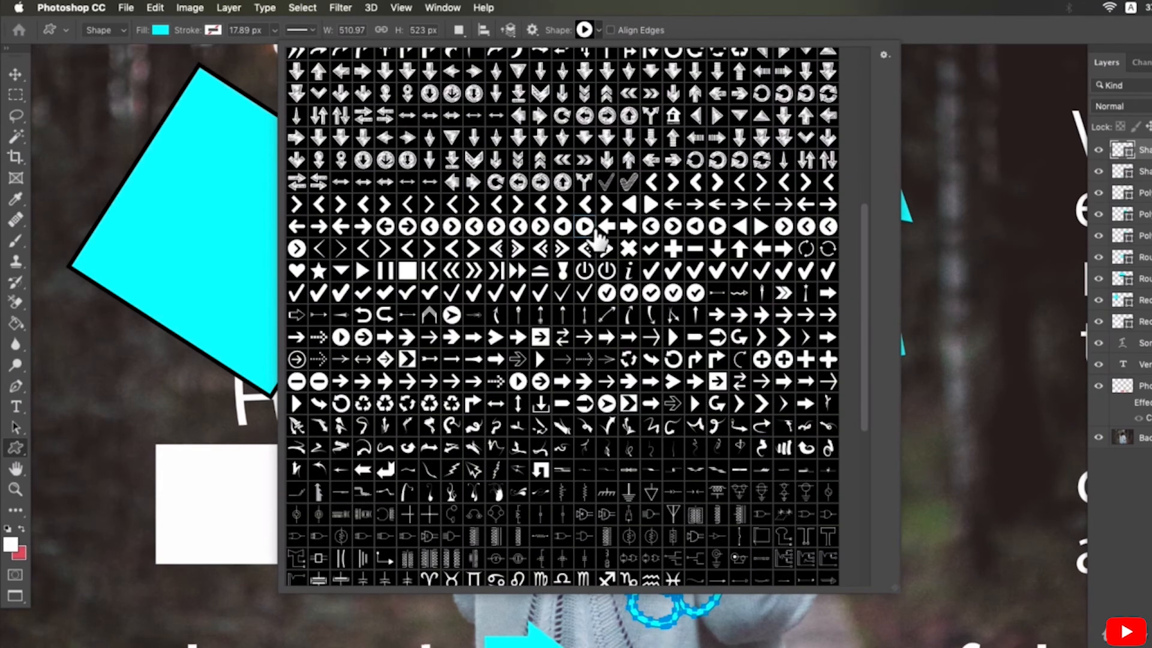
pyautogui.click(599, 31)
pyautogui.moveTo(895, 406); pyautogui.dragTo(1006, 531)
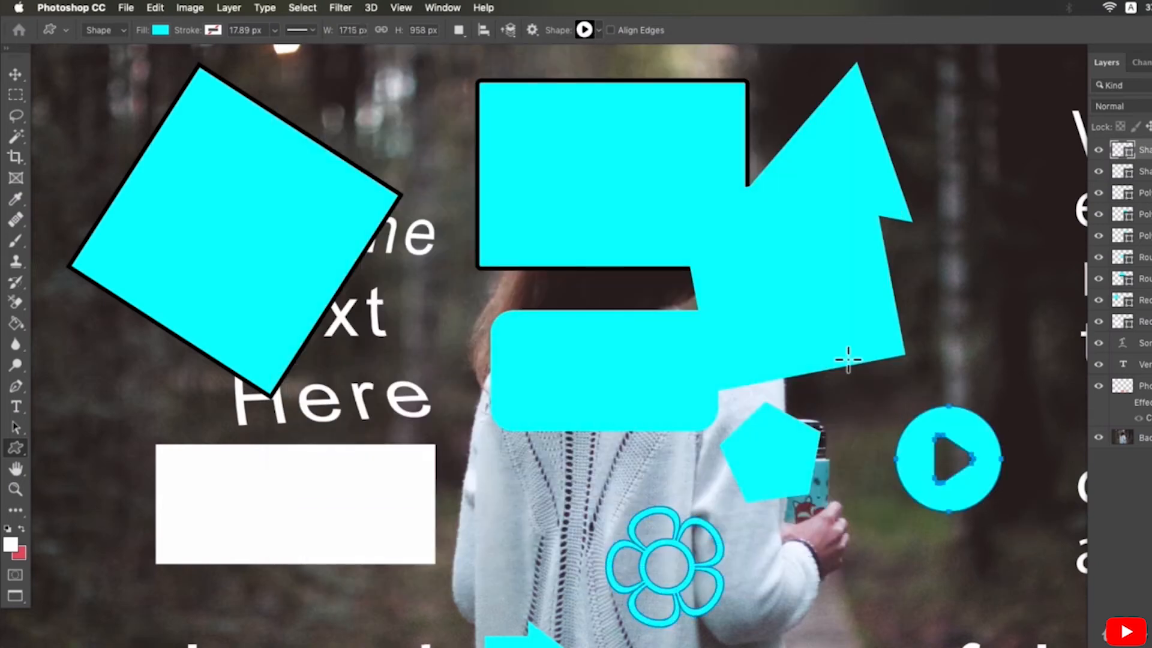
pyautogui.click(18, 76)
pyautogui.moveTo(990, 469)
pyautogui.mouseDown()
pyautogui.moveTo(953, 494)
pyautogui.moveTo(952, 466)
pyautogui.moveTo(975, 463)
pyautogui.mouseUp()
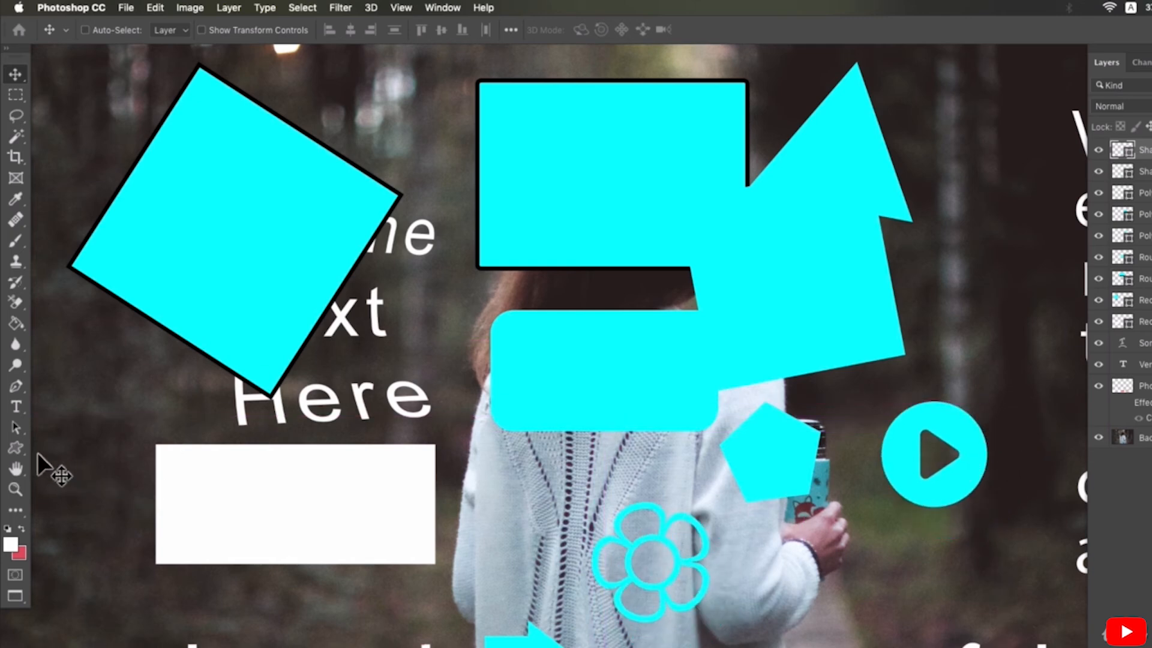
# Draw a feathered right-arrow custom shape about 553 × 250 px and move it just below the white rectangle
pyautogui.click(15, 448)
pyautogui.click(600, 31)
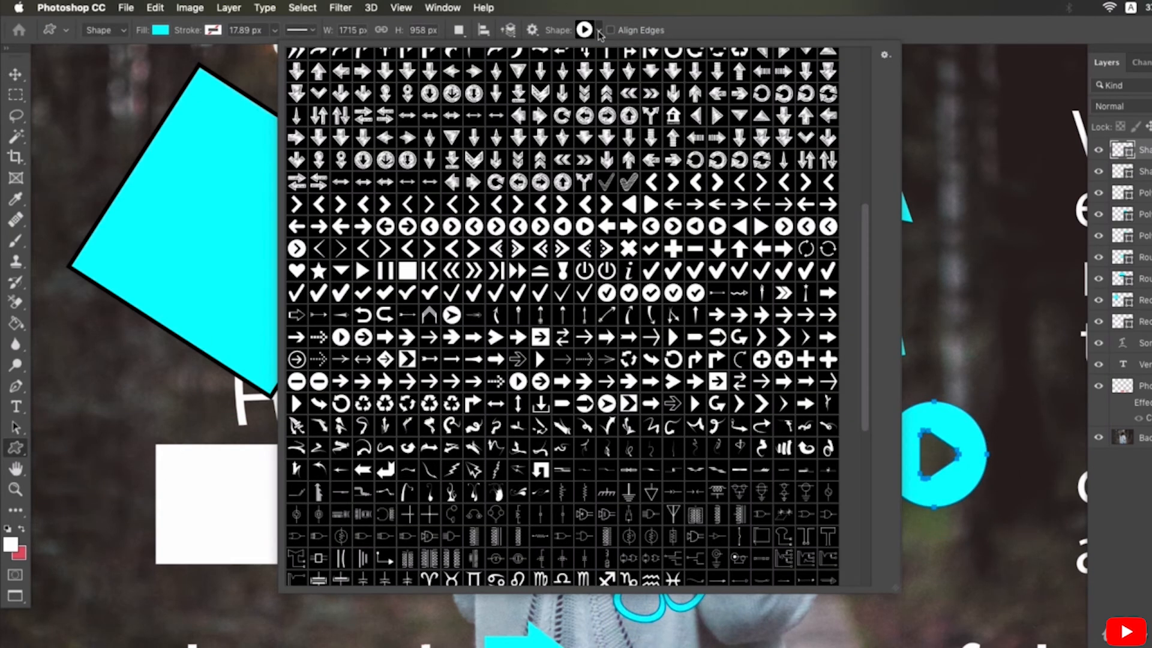
pyautogui.scroll(4, 669, 373)
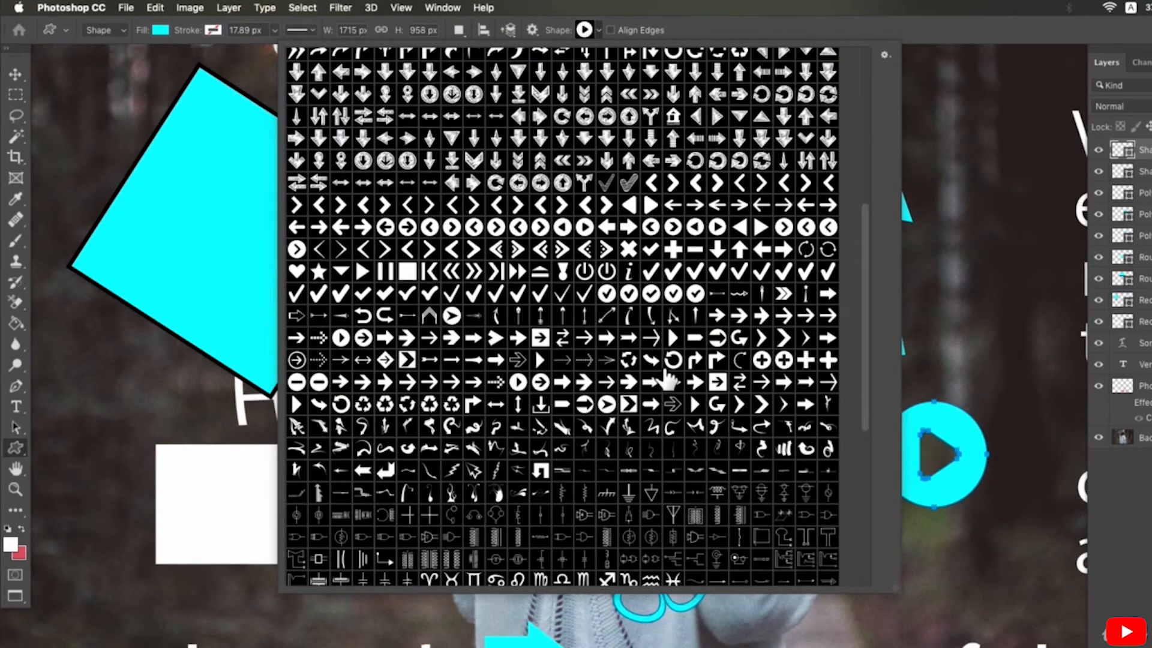
pyautogui.scroll(4, 695, 375)
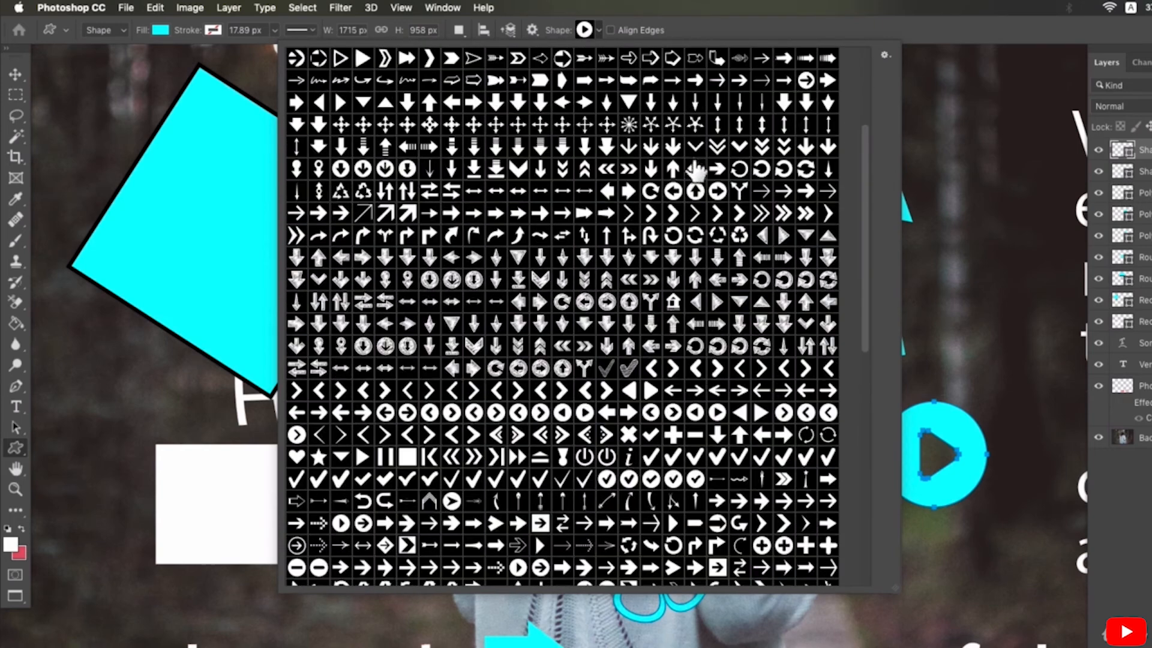
pyautogui.click(617, 66)
pyautogui.moveTo(914, 254); pyautogui.dragTo(1050, 335)
pyautogui.click(14, 75)
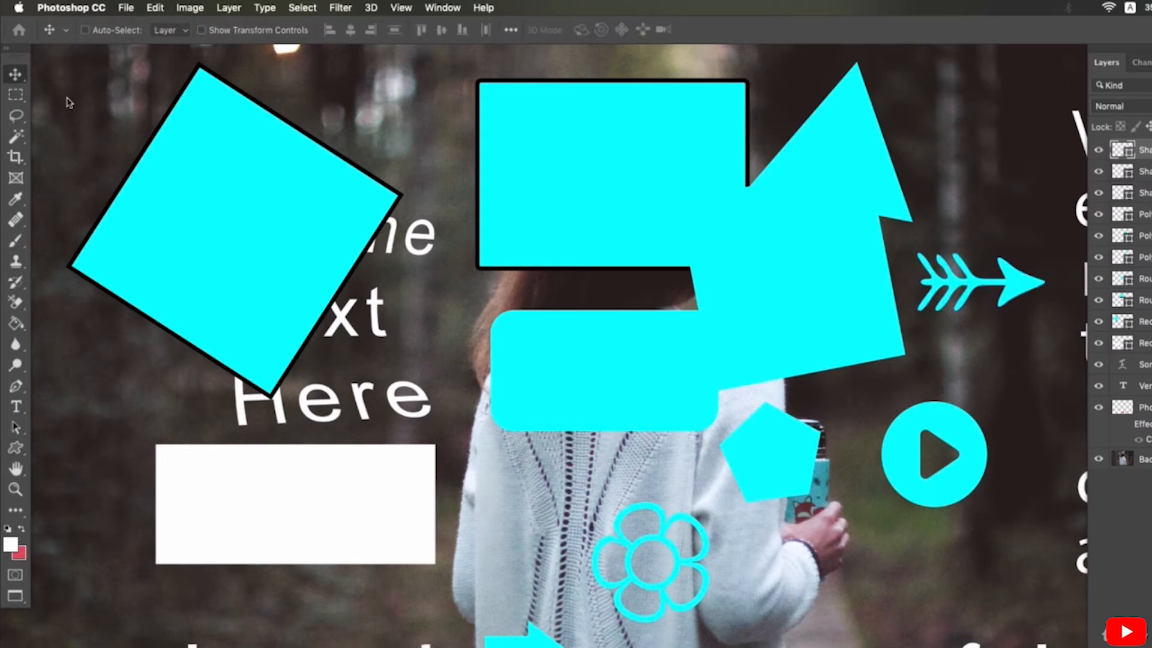
pyautogui.moveTo(963, 279); pyautogui.dragTo(339, 630)
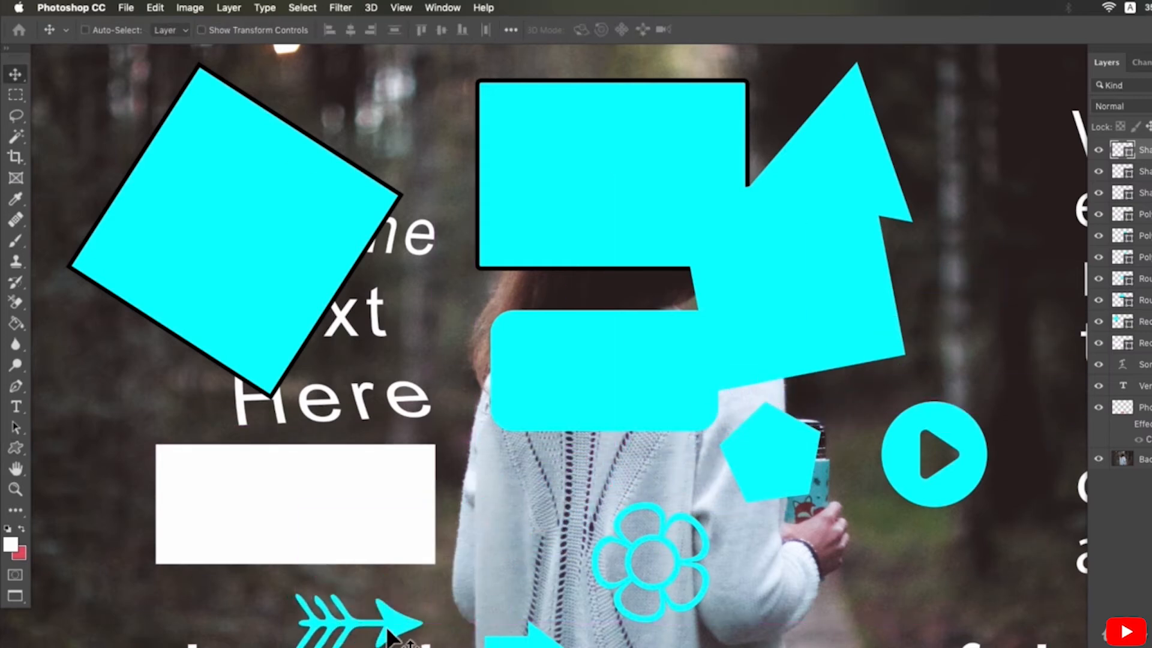
# Browse the custom shape library and choose the block down-arrow for the Custom Shape tool
pyautogui.click(16, 447)
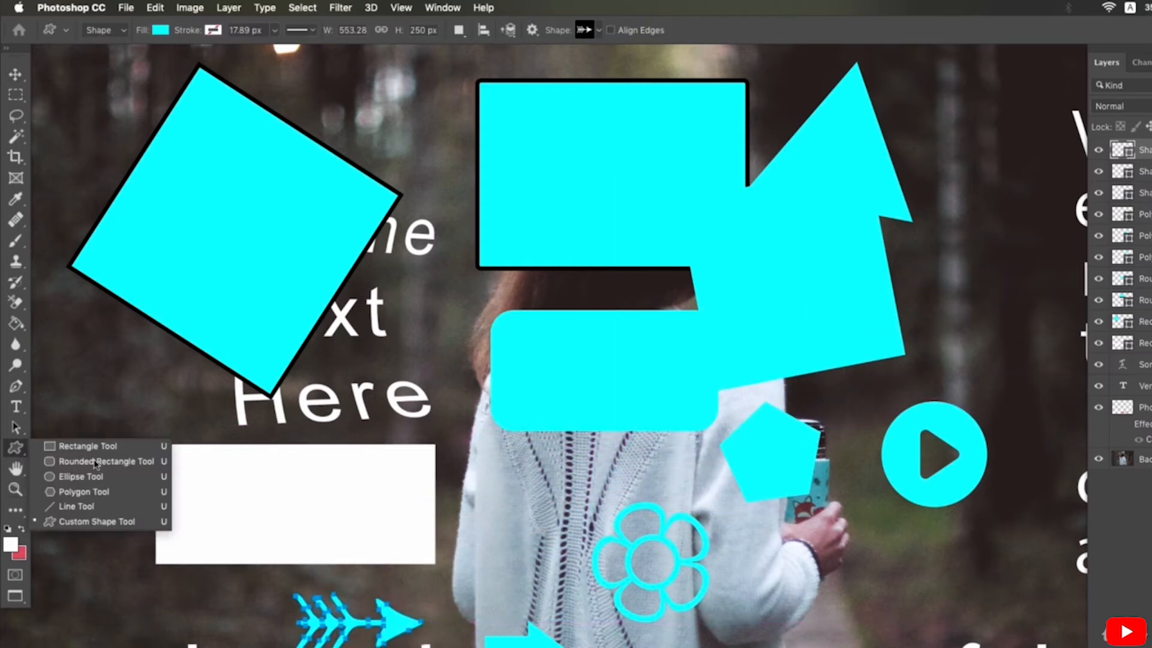
pyautogui.click(93, 522)
pyautogui.click(598, 30)
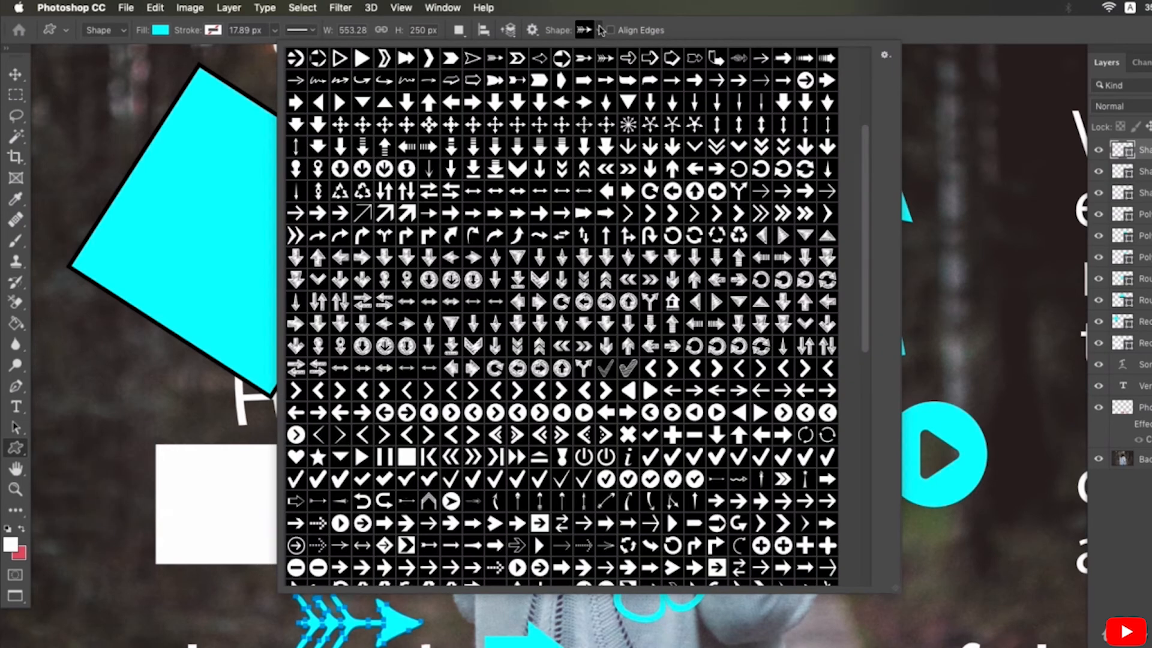
pyautogui.scroll(-3, 664, 189)
pyautogui.scroll(3, 600, 174)
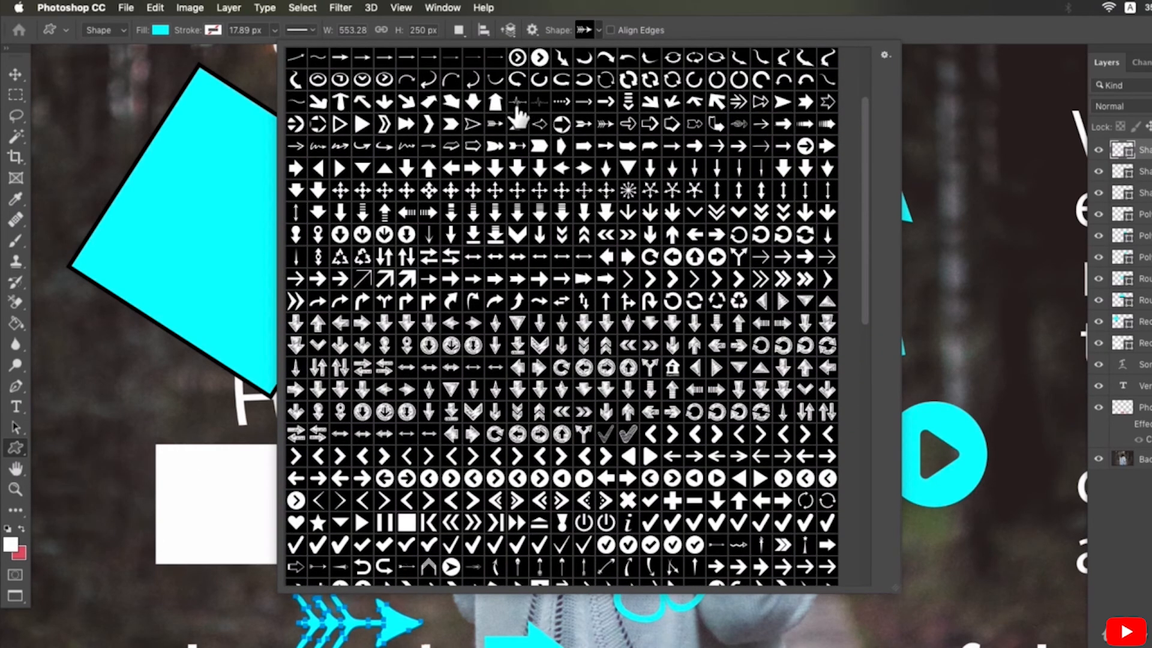
pyautogui.click(473, 102)
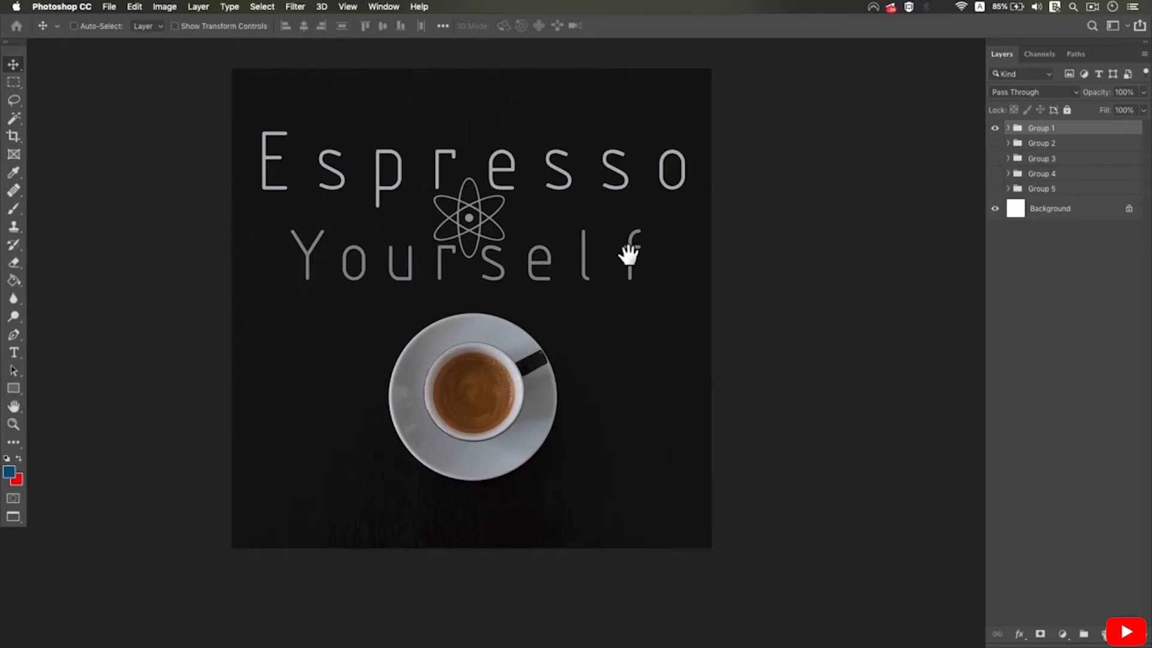
# Inspect the Espresso Yourself poster and expand Group 1 to view the layers it contains
pyautogui.scroll(2, 624, 251)
pyautogui.moveTo(625, 250); pyautogui.dragTo(716, 290)
pyautogui.scroll(-2, 714, 258)
pyautogui.scroll(3, 655, 257)
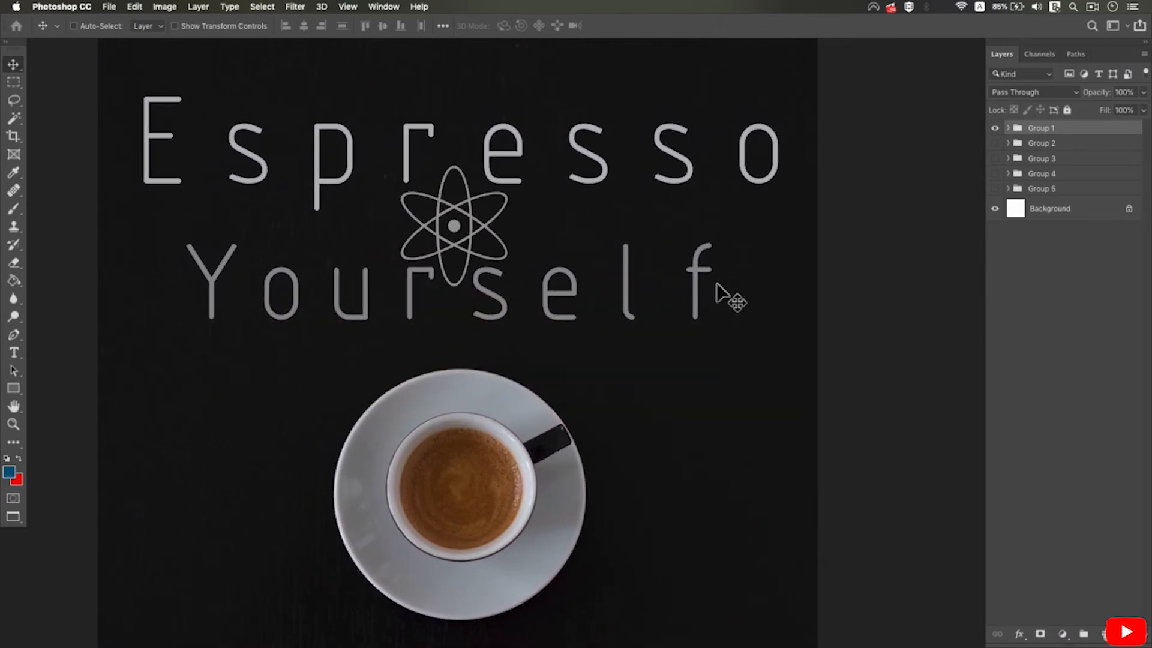
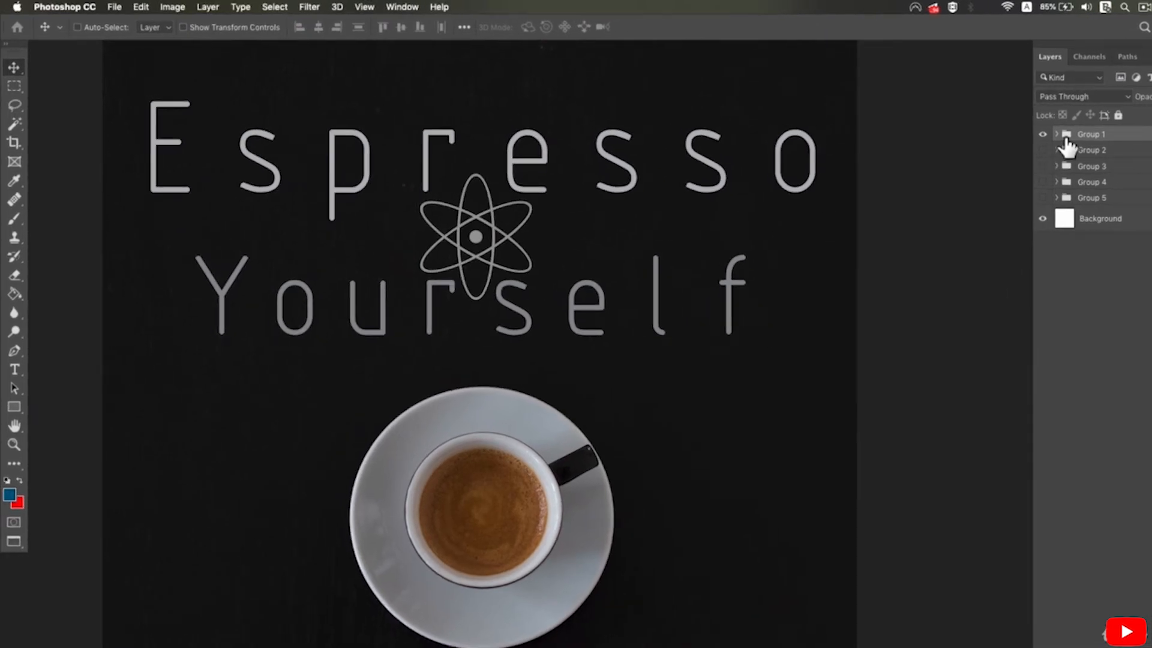
pyautogui.click(1059, 135)
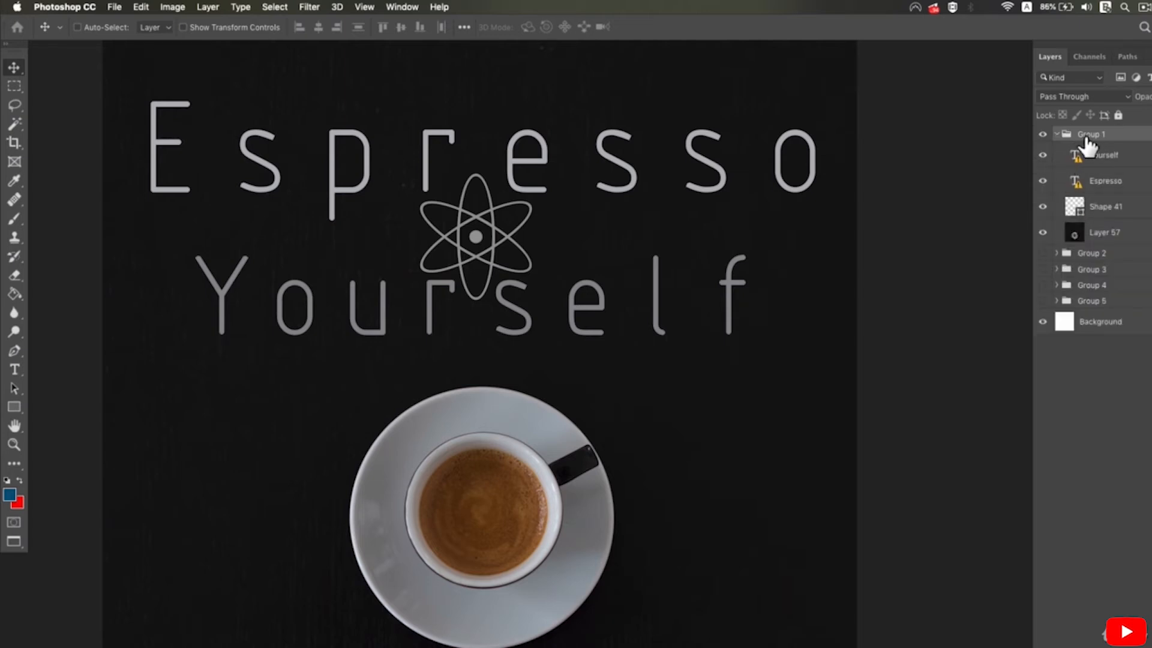
pyautogui.click(1058, 135)
pyautogui.click(1061, 136)
pyautogui.keyDown('alt'); pyautogui.keyDown('super'); pyautogui.click(502, 202); pyautogui.keyUp('super'); pyautogui.keyUp('alt')
pyautogui.keyDown('alt'); pyautogui.keyDown('super'); pyautogui.click(503, 201); pyautogui.keyUp('super'); pyautogui.keyUp('alt')
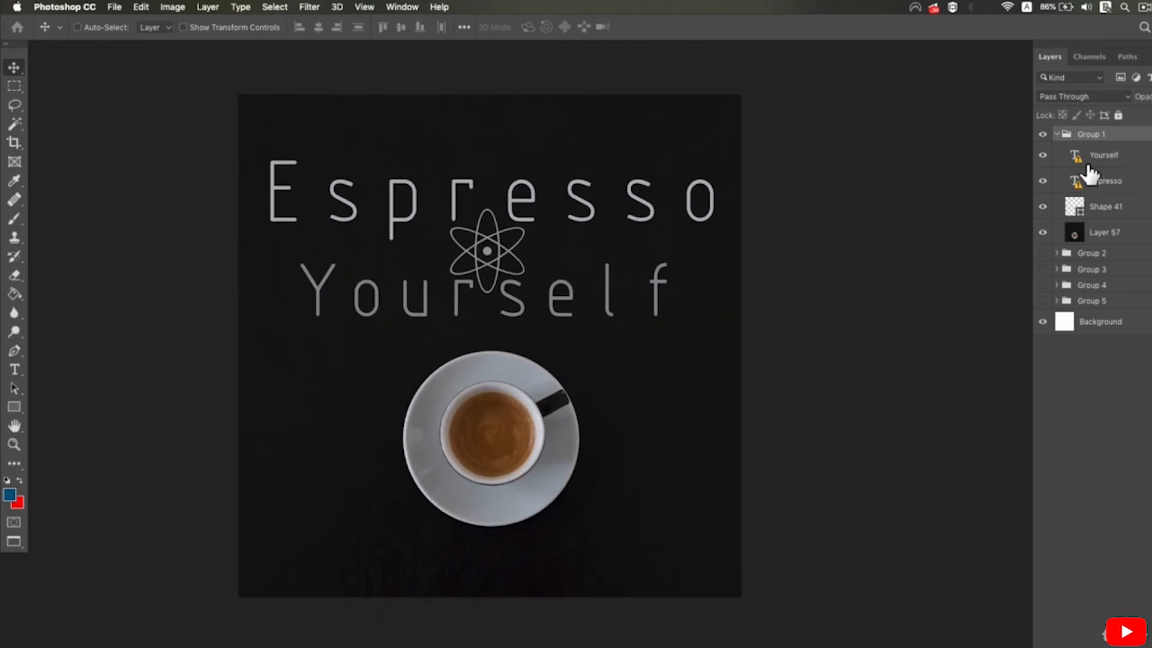
# Select the Yourself text layer and check its font settings with the Type tool
pyautogui.moveTo(1089, 172)
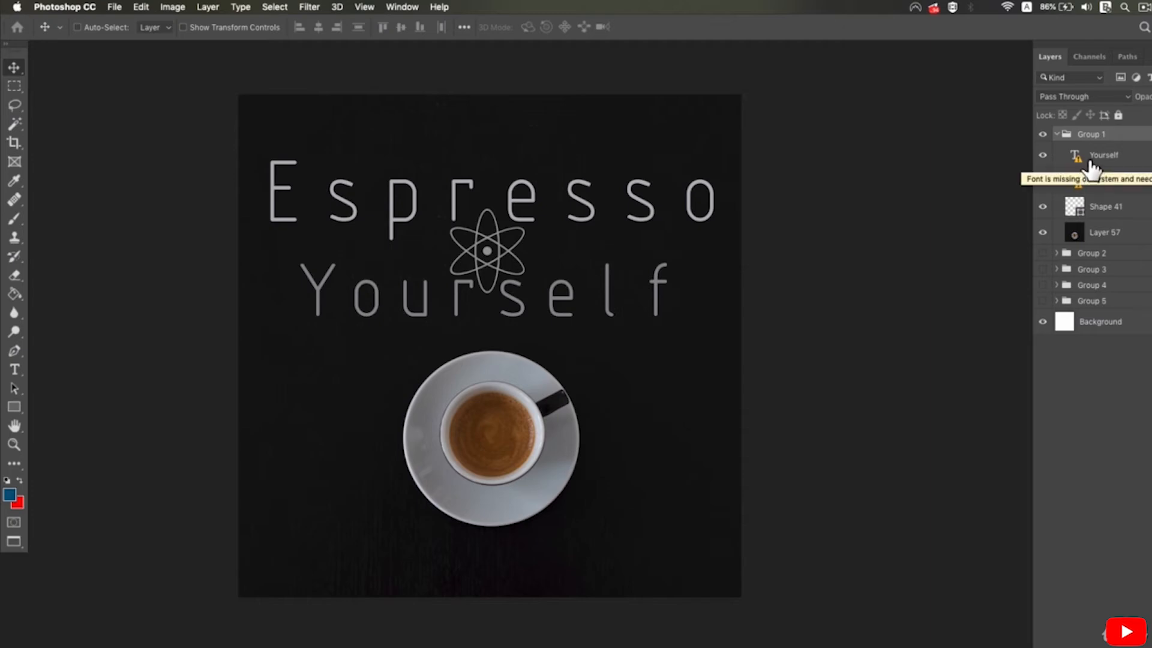
pyautogui.click(1089, 162)
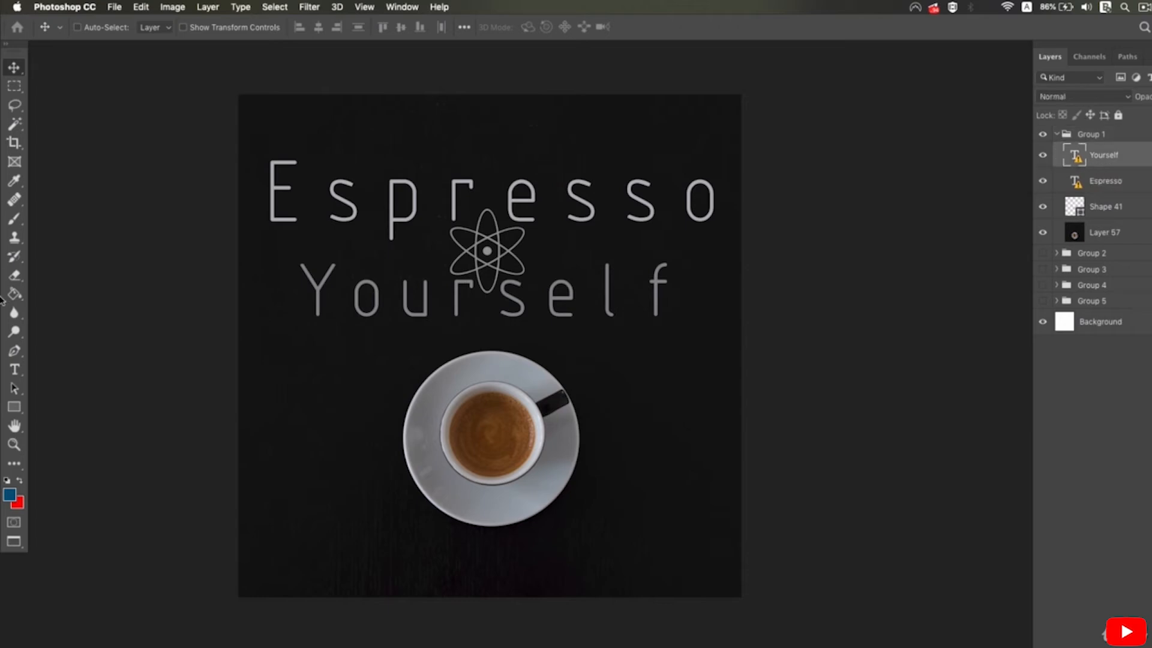
pyautogui.click(14, 370)
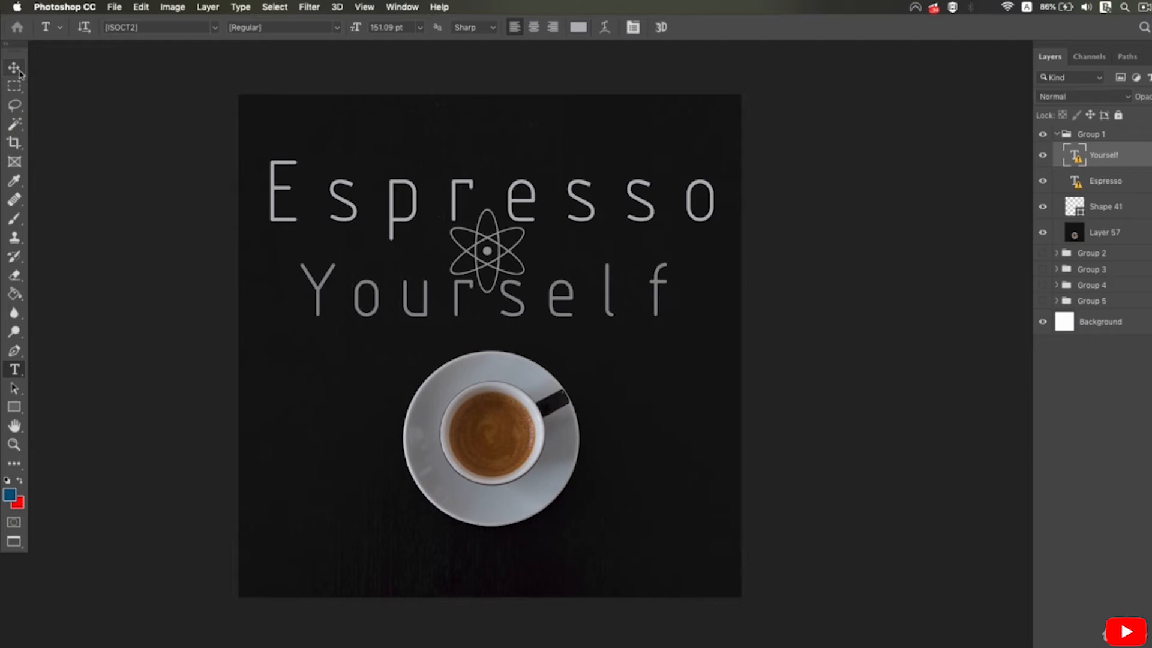
pyautogui.click(15, 68)
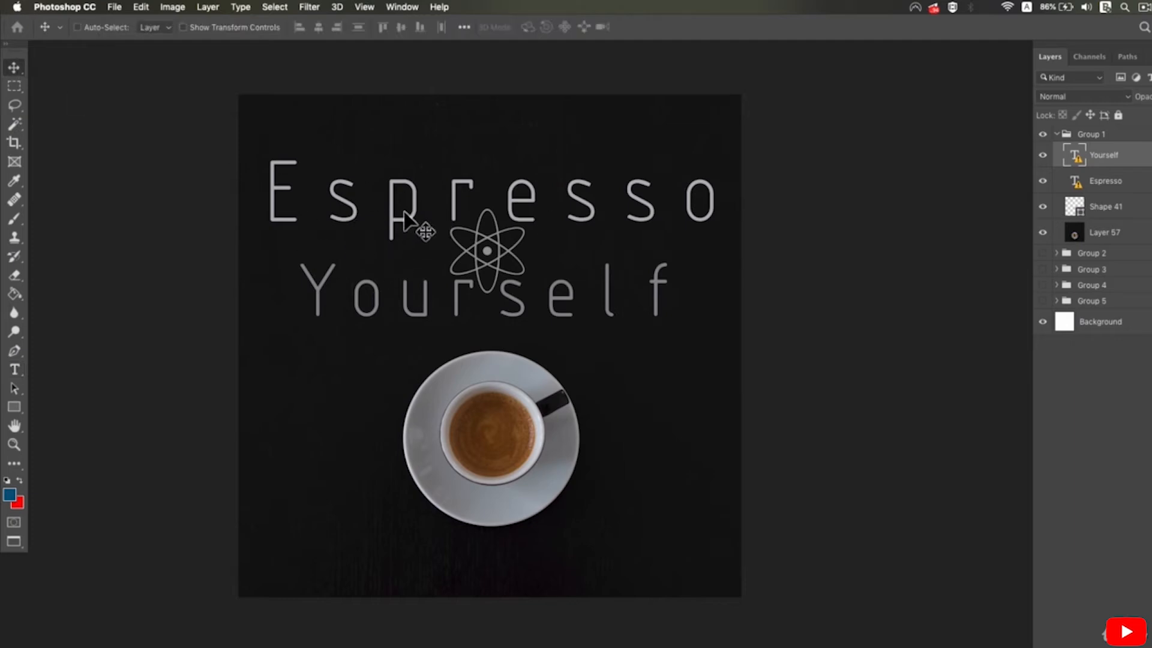
# Select the Espresso text layer and check its font settings and the available font list
pyautogui.click(1132, 185)
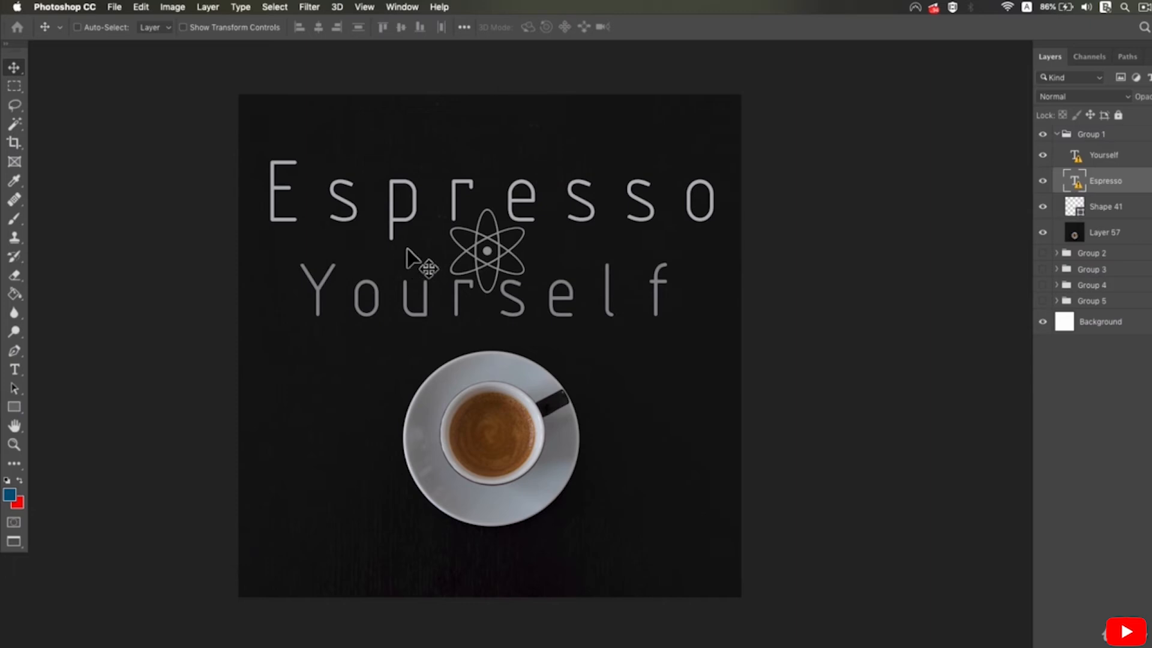
pyautogui.press('super+space')
pyautogui.click(450, 257)
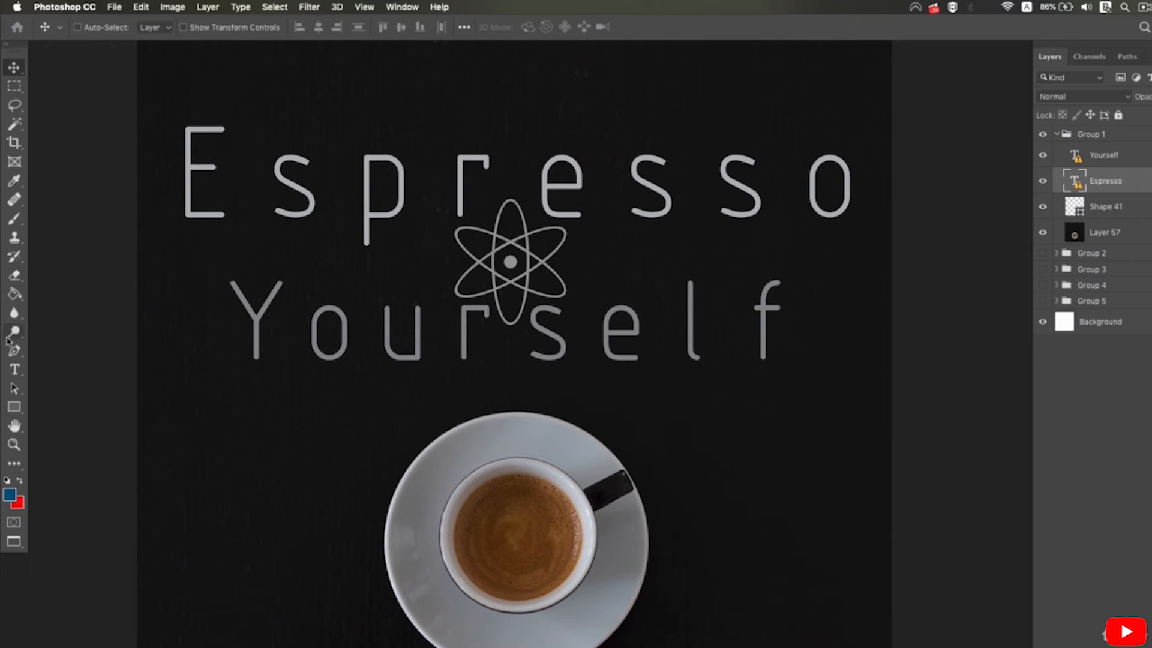
pyautogui.click(16, 369)
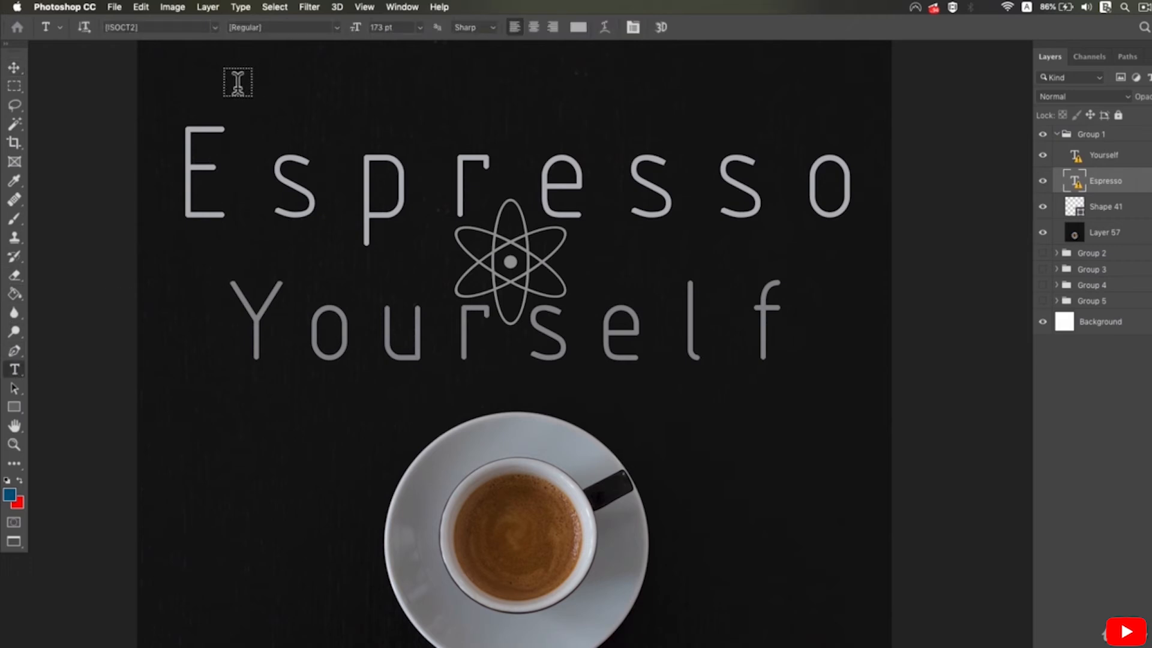
pyautogui.click(215, 30)
pyautogui.click(215, 29)
pyautogui.click(14, 67)
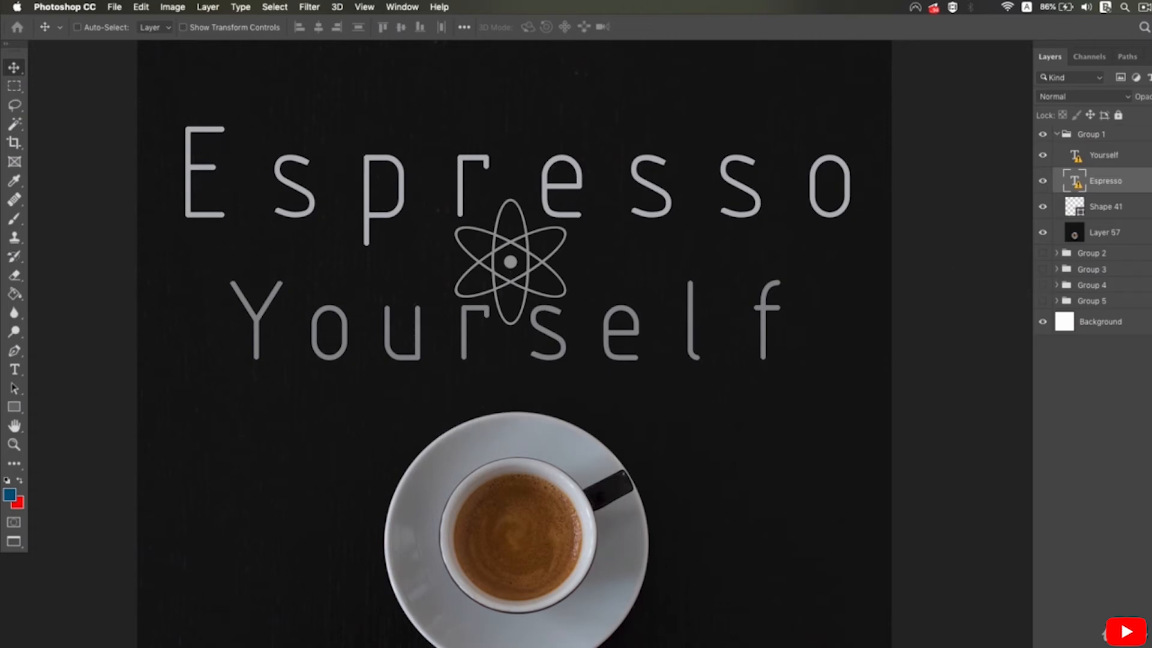
# Select Layer 57 in Group 1 and examine the coffee cup photo
pyautogui.click(1116, 239)
pyautogui.click(1056, 234)
pyautogui.click(1056, 234)
pyautogui.moveTo(620, 421); pyautogui.dragTo(616, 498)
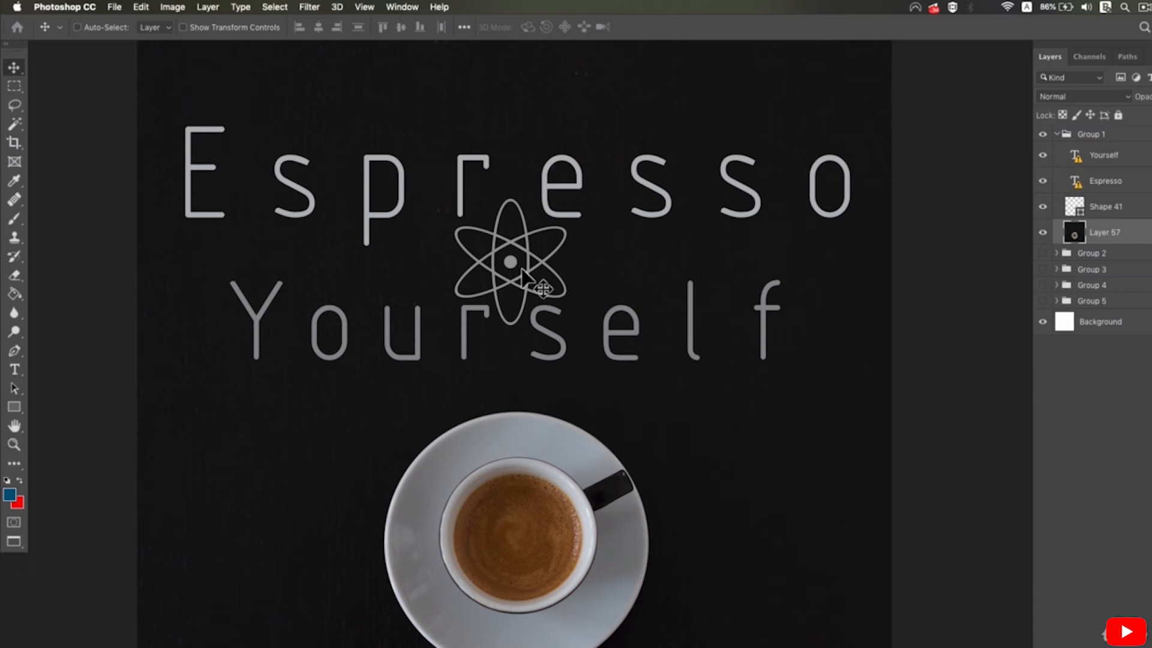
# Select the atom icon's Shape 41 layer, try shifting the icon slightly, and undo the move
pyautogui.rightClick(514, 265)
pyautogui.click(521, 261)
pyautogui.moveTo(491, 273)
pyautogui.mouseDown()
pyautogui.moveTo(433, 171)
pyautogui.moveTo(707, 275)
pyautogui.moveTo(463, 267)
pyautogui.moveTo(479, 268)
pyautogui.mouseUp()
pyautogui.press('super+z')
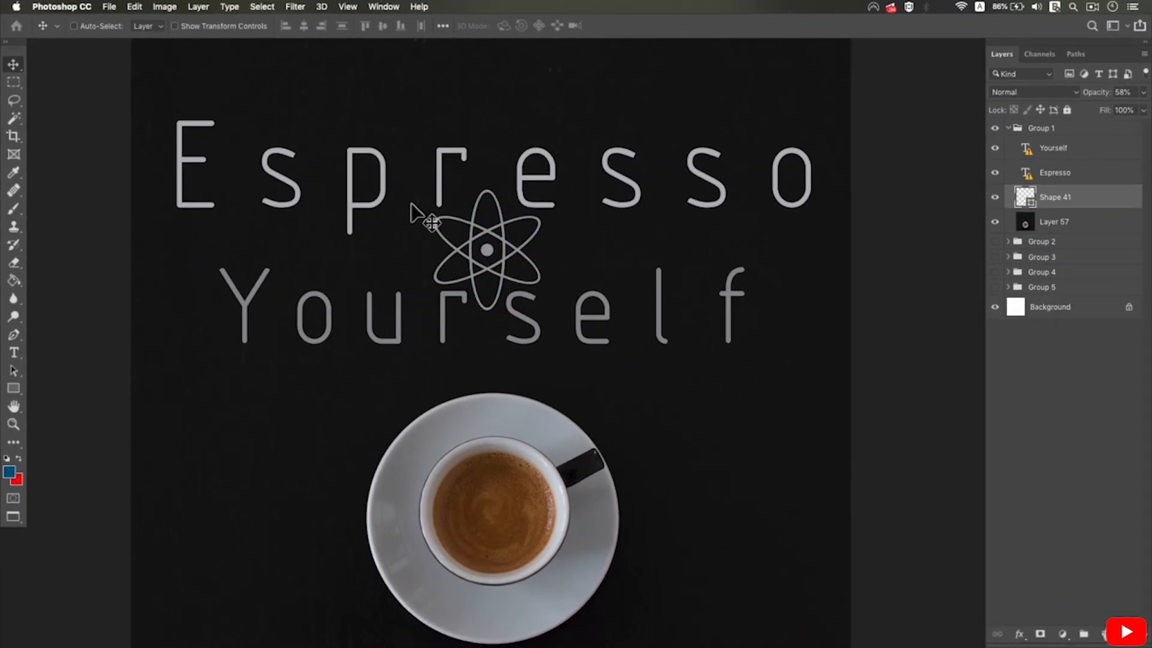
pyautogui.keyDown('alt'); pyautogui.click(736, 266); pyautogui.keyUp('alt')
pyautogui.moveTo(689, 268); pyautogui.dragTo(637, 290)
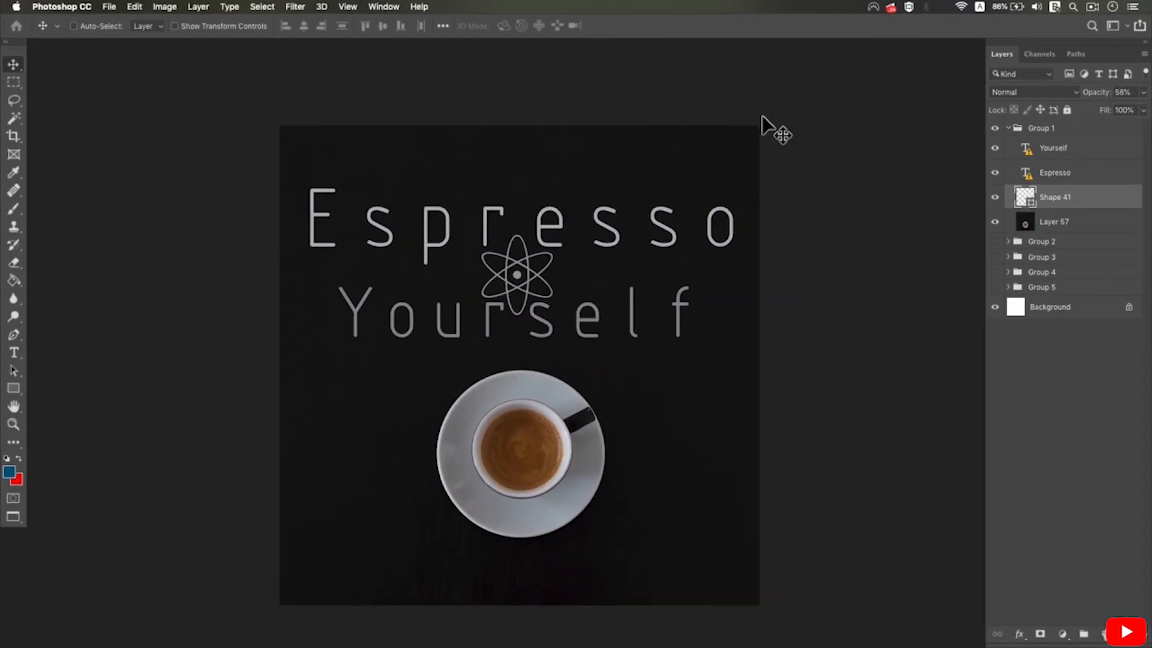
# Collapse and hide Group 1, show Group 2 in its place, and expand it to reveal its layers
pyautogui.click(1008, 128)
pyautogui.click(994, 128)
pyautogui.click(994, 143)
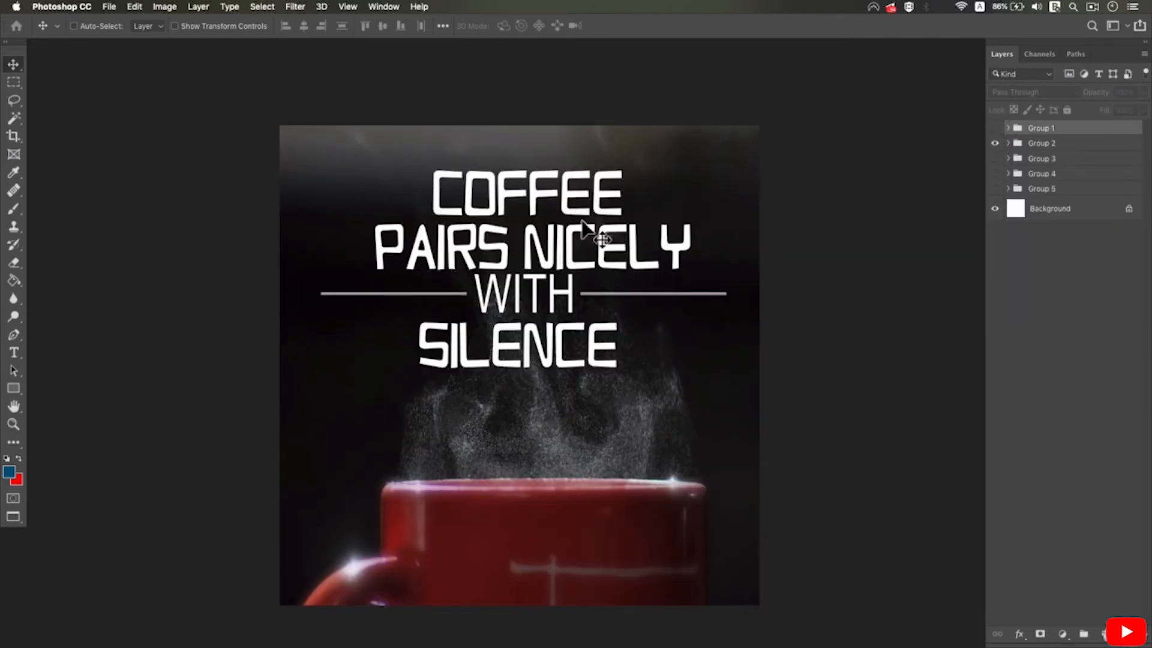
pyautogui.click(1008, 143)
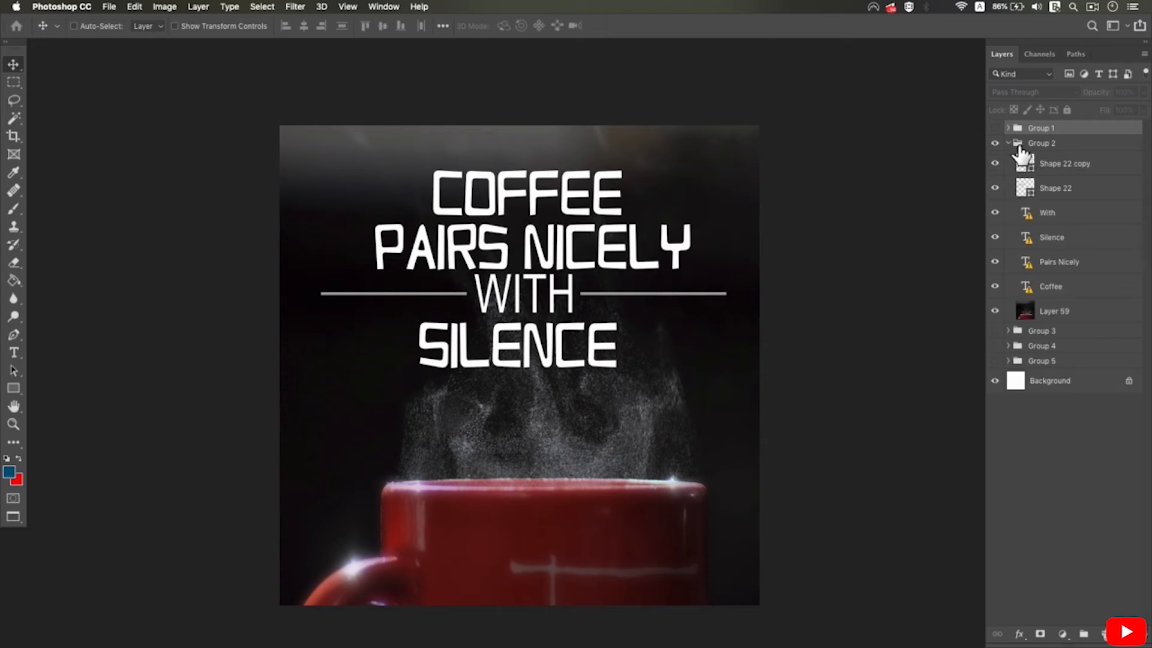
# Select the Coffee text layer and the Shape 22 copy line beside WITH, and examine how they form the lettering
pyautogui.rightClick(583, 189)
pyautogui.click(608, 193)
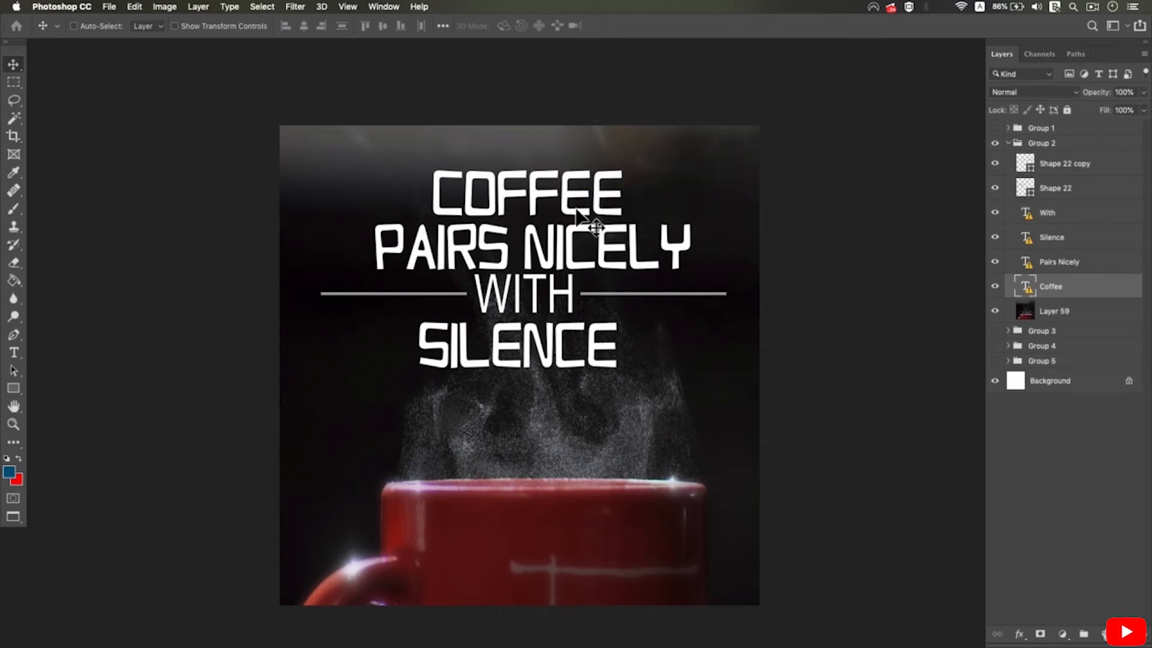
pyautogui.rightClick(623, 297)
pyautogui.click(624, 298)
pyautogui.scroll(2, 630, 300)
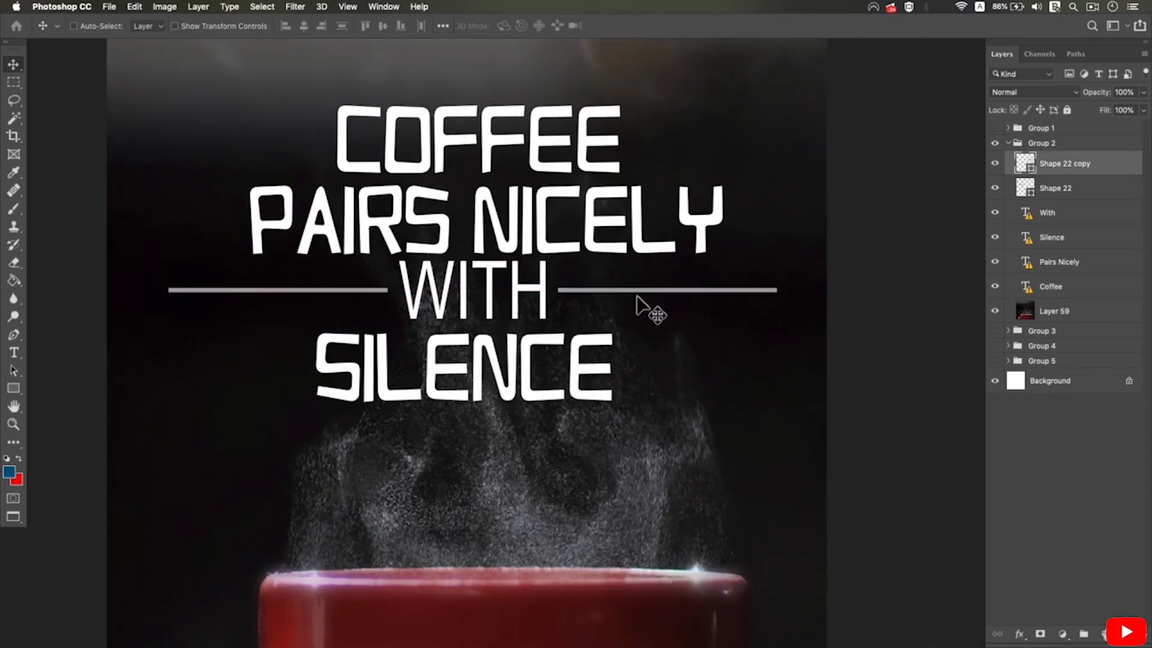
pyautogui.moveTo(638, 293); pyautogui.dragTo(689, 311)
pyautogui.moveTo(579, 324); pyautogui.dragTo(625, 296)
pyautogui.scroll(3, 612, 300)
pyautogui.scroll(-3, 624, 295)
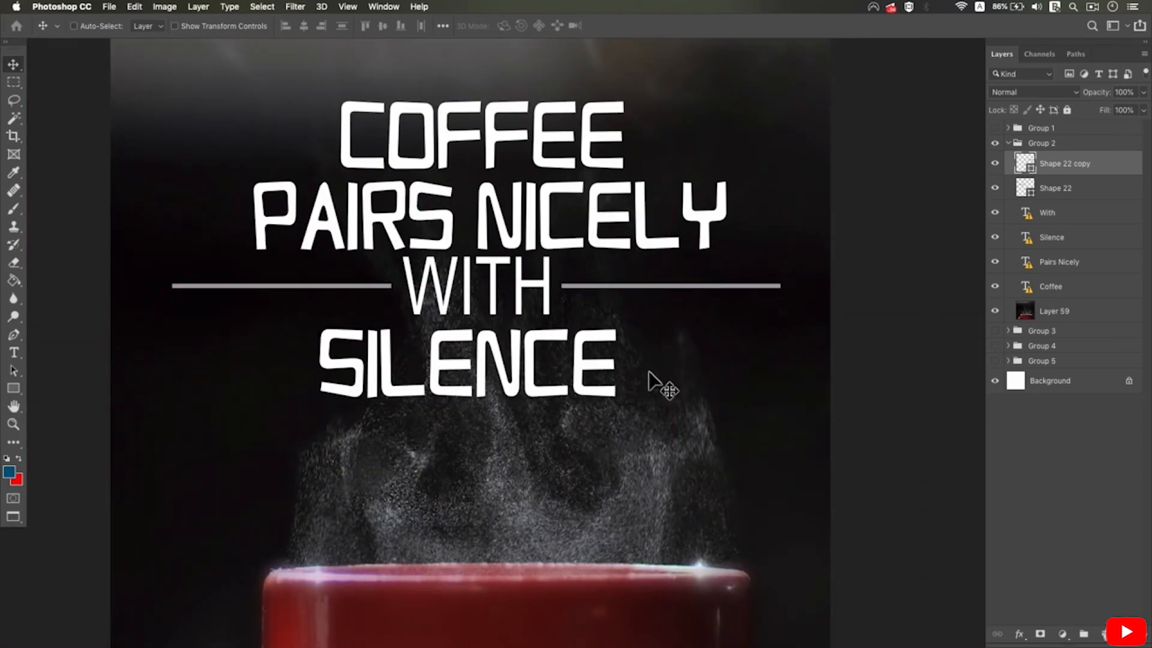
pyautogui.moveTo(604, 404); pyautogui.dragTo(569, 336)
pyautogui.scroll(-3, 617, 321)
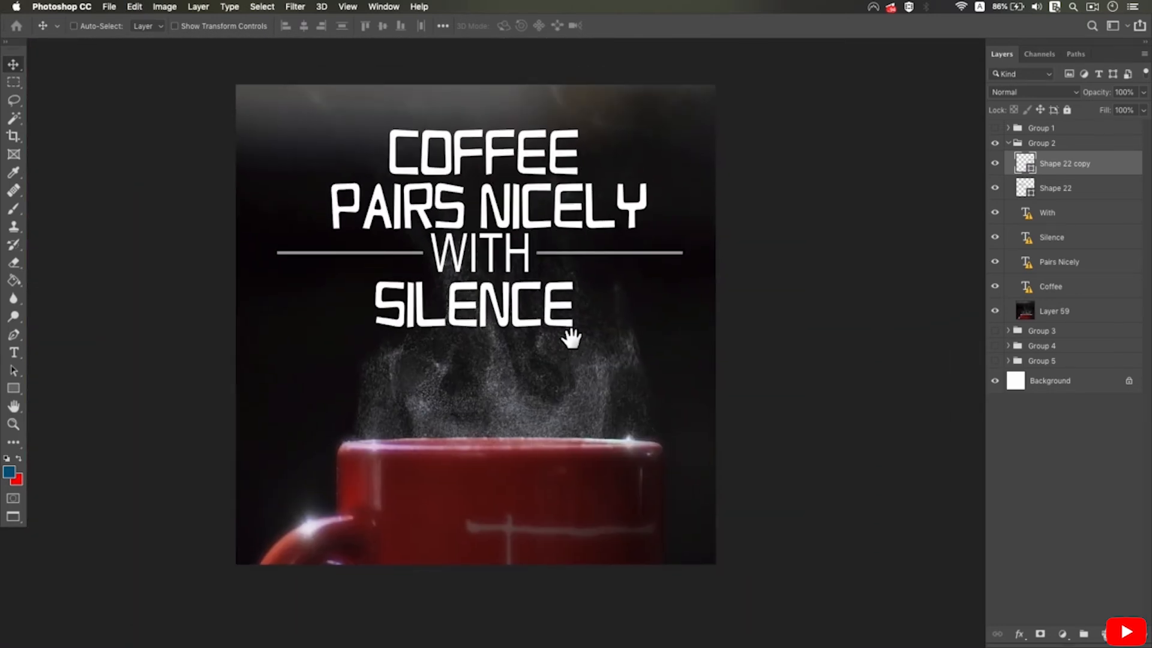
# Select the Pairs Nicely text layer, try shifting the text slightly, and undo the move
pyautogui.rightClick(539, 198)
pyautogui.click(547, 219)
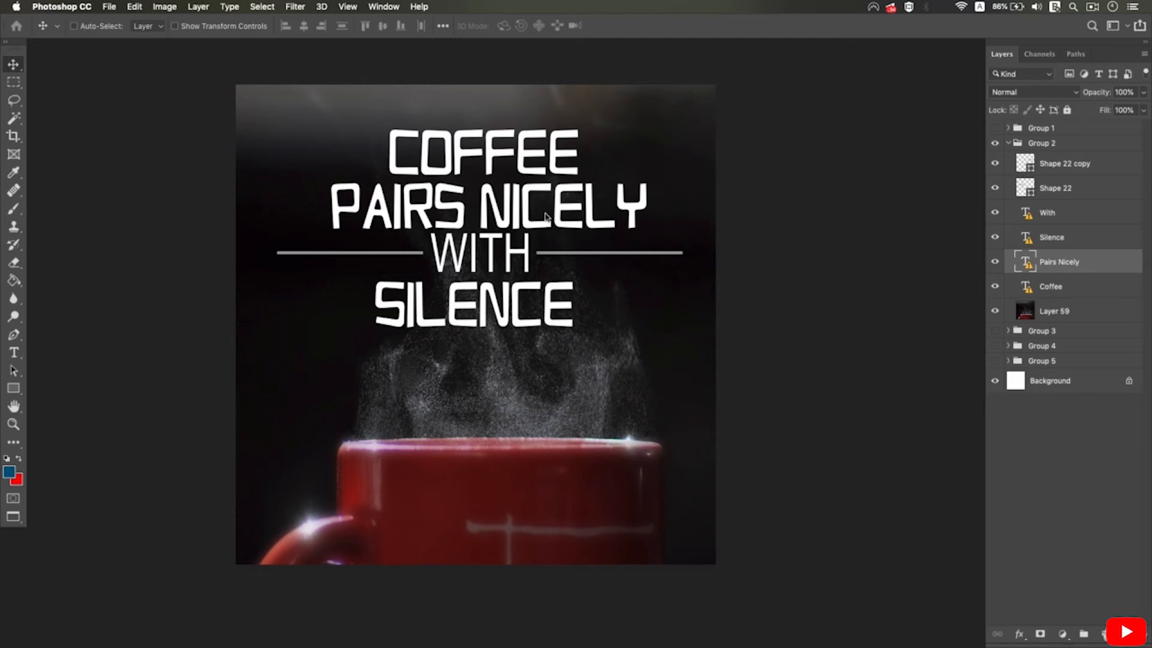
pyautogui.doubleClick(547, 221)
pyautogui.click(624, 244)
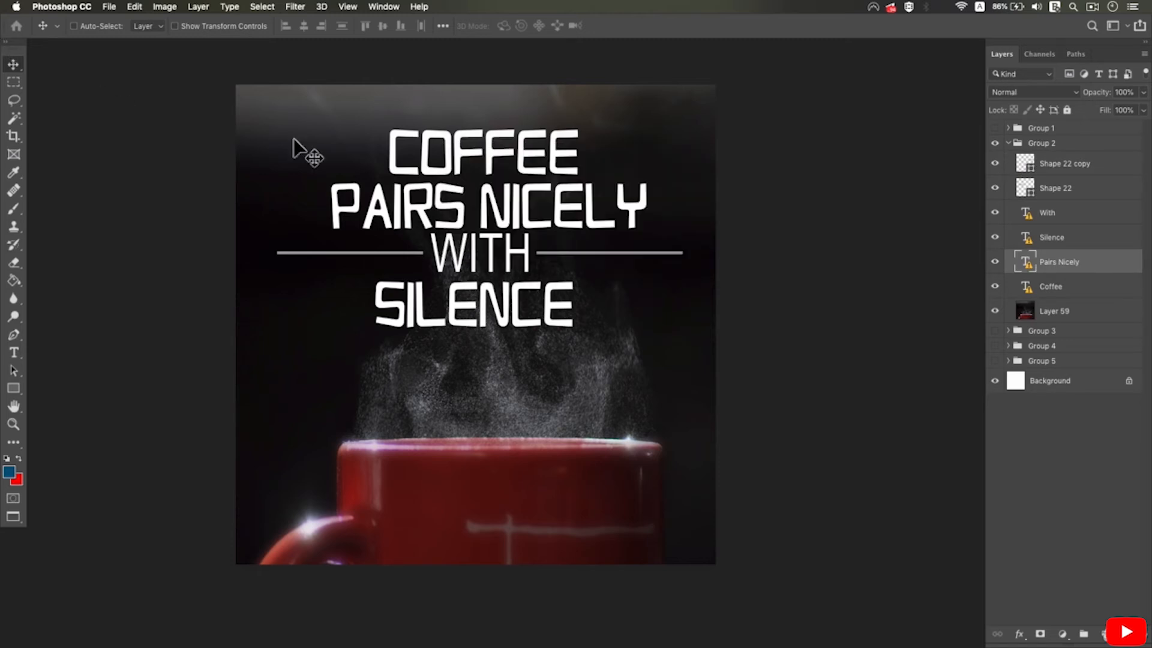
pyautogui.moveTo(469, 198); pyautogui.dragTo(523, 209)
pyautogui.press('super+z')
# Collapse and hide Group 2, show Group 3, and expand it to reveal its layers
pyautogui.click(1010, 144)
pyautogui.click(995, 143)
pyautogui.click(995, 158)
pyautogui.click(1011, 159)
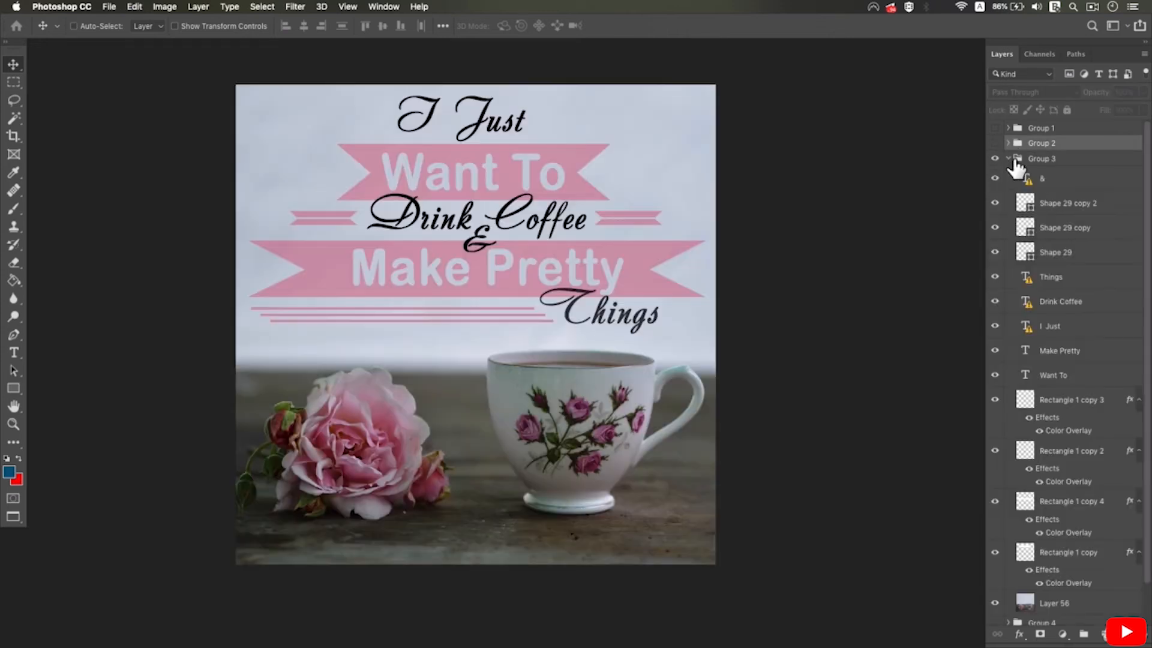
# Select Layer 56 in Group 3 and examine the flower and cup photo with the lettering and ribbons above it
pyautogui.scroll(-2, 1076, 300)
pyautogui.click(1099, 564)
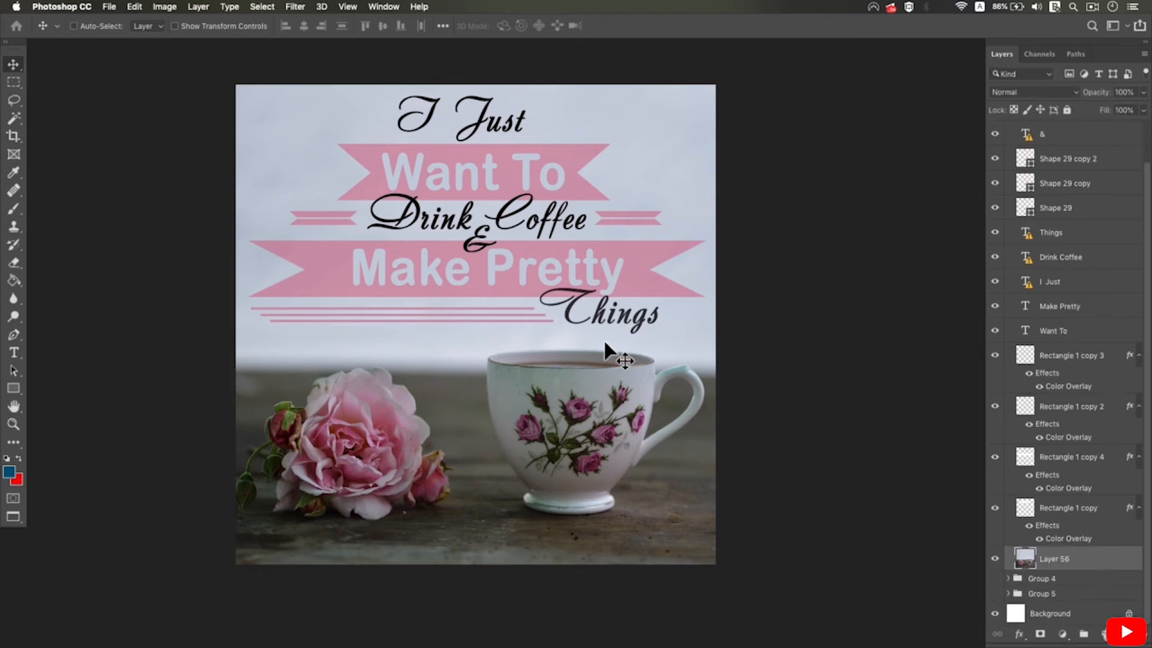
pyautogui.moveTo(606, 233); pyautogui.dragTo(522, 306)
pyautogui.moveTo(555, 257); pyautogui.dragTo(744, 346)
pyautogui.keyDown('super'); pyautogui.click(657, 299); pyautogui.keyUp('super')
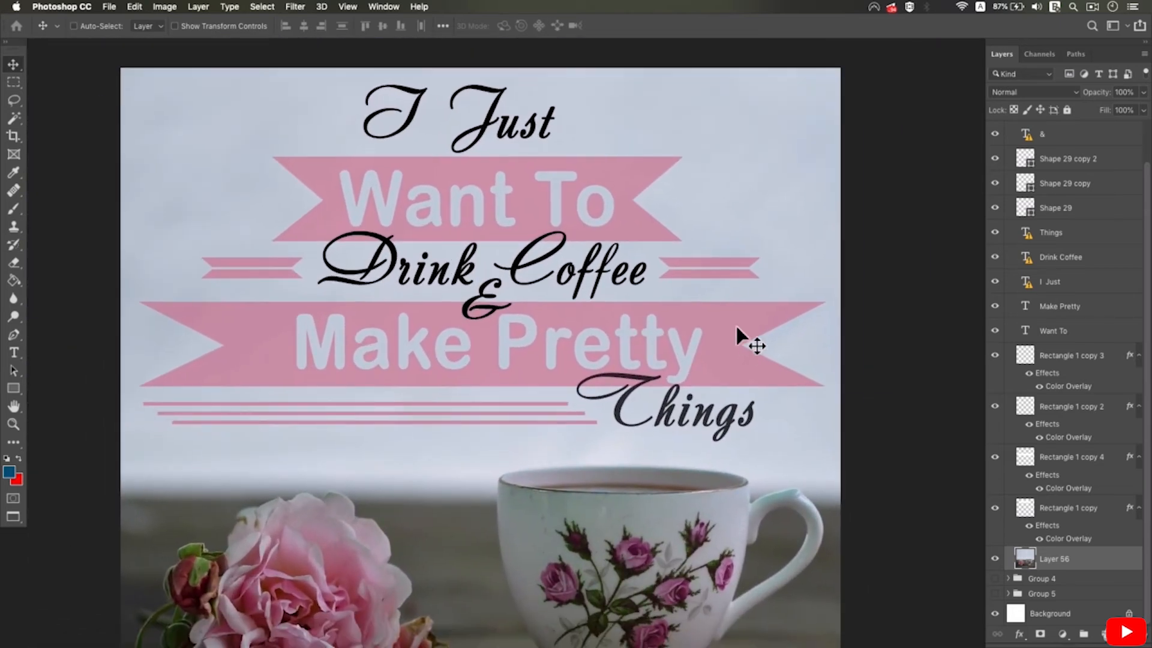
# Select the Rectangle 1 copy 4 layer and examine the notched pink ribbon behind Make Pretty
pyautogui.keyDown('super'); pyautogui.click(292, 379); pyautogui.keyUp('super')
pyautogui.rightClick(259, 333)
pyautogui.click(270, 350)
pyautogui.moveTo(271, 342)
pyautogui.mouseDown()
pyautogui.moveTo(226, 309)
pyautogui.moveTo(314, 298)
pyautogui.moveTo(301, 336)
pyautogui.moveTo(270, 350)
pyautogui.mouseUp()
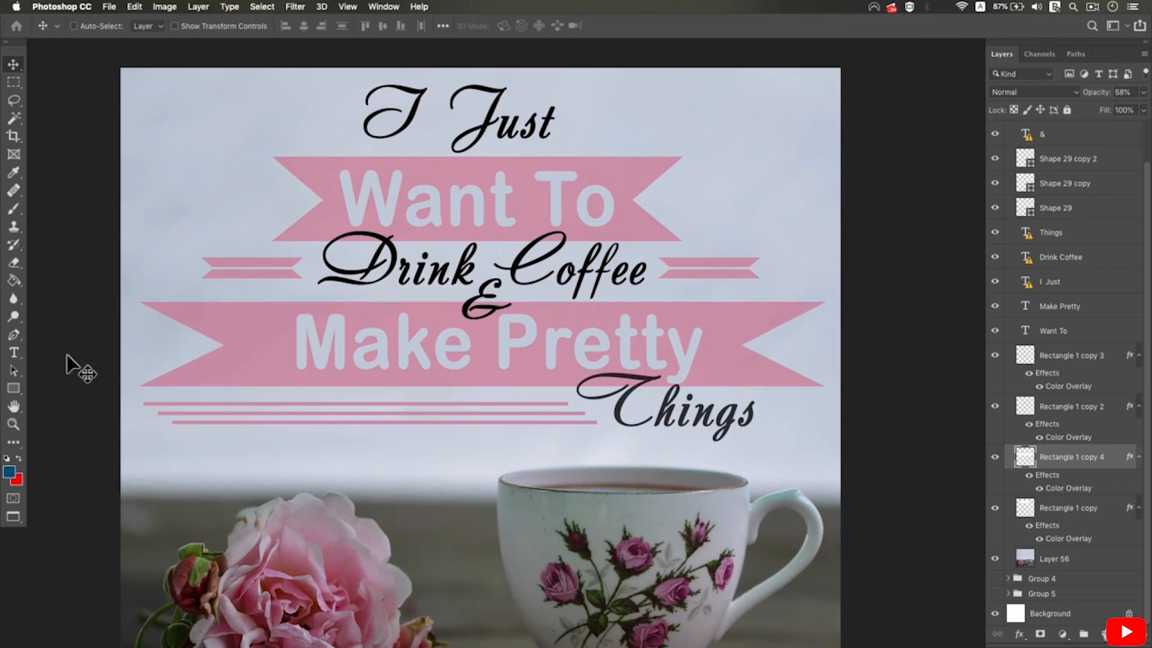
# Draw a blue rectangle of about 491 × 129 px beneath the thin pink lines and rasterize its layer
pyautogui.rightClick(13, 387)
pyautogui.click(66, 387)
pyautogui.moveTo(190, 449); pyautogui.dragTo(491, 533)
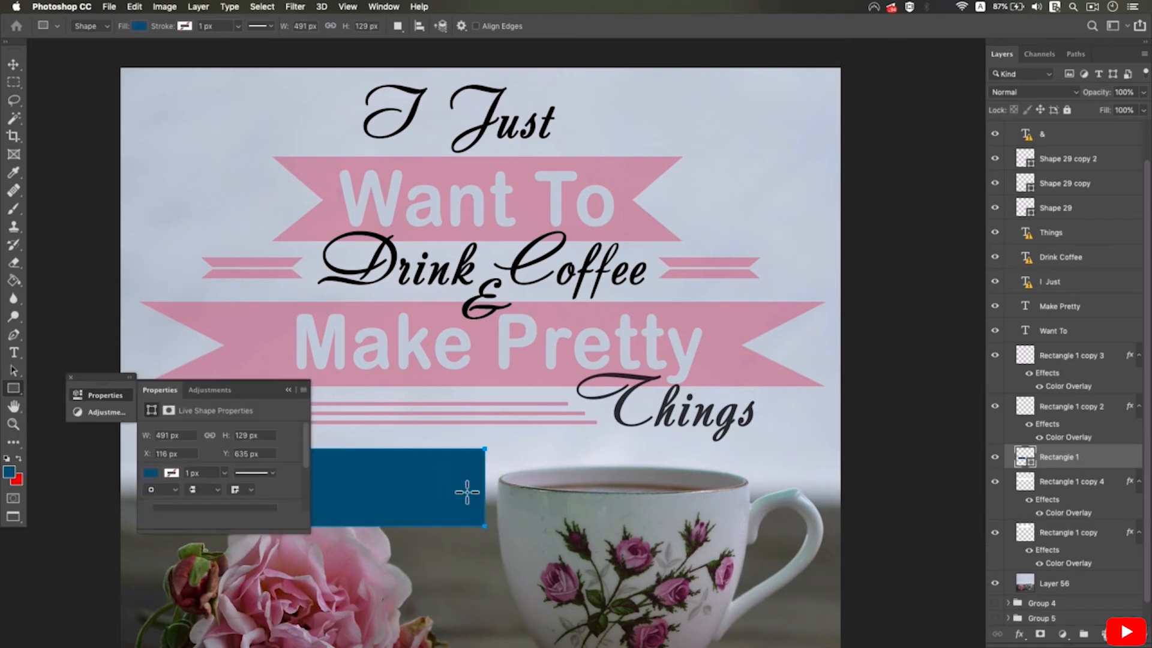
pyautogui.click(71, 380)
pyautogui.rightClick(1083, 460)
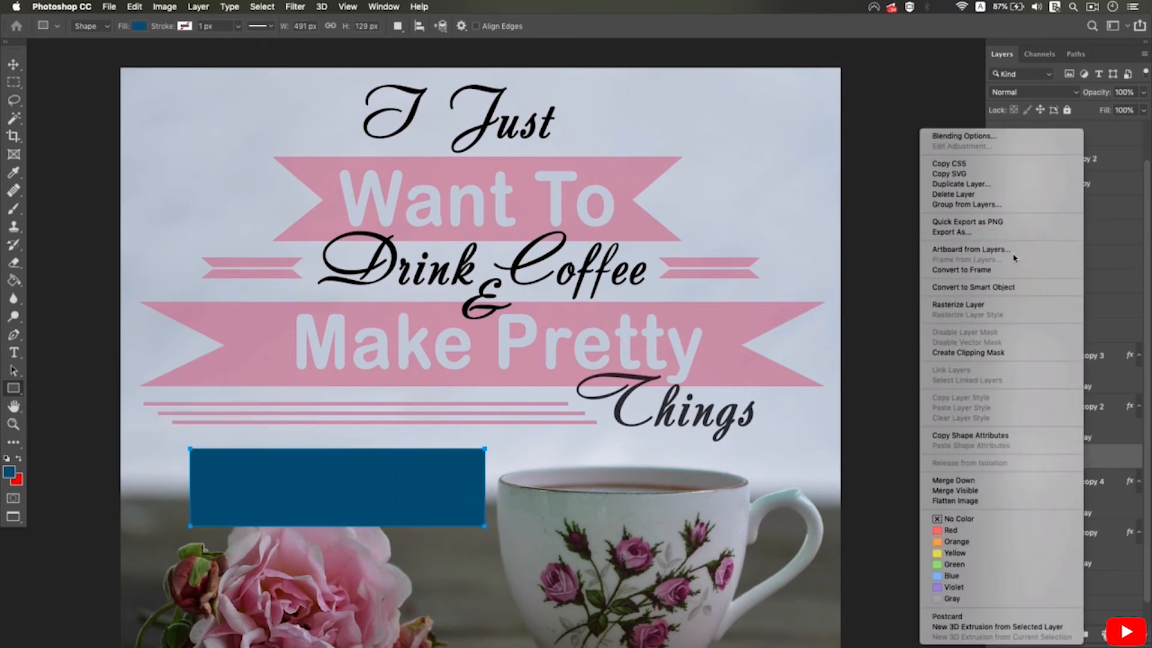
pyautogui.click(999, 306)
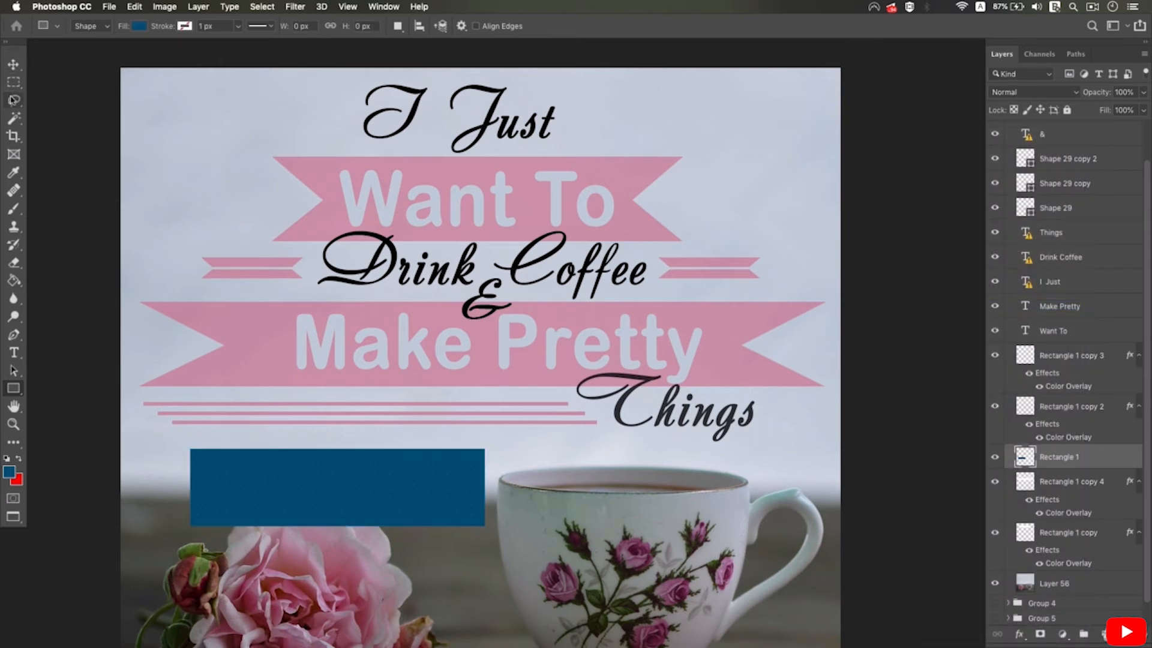
# Cut a triangular notch out of the blue rectangle's left end with the Polygonal Lasso, then deselect
pyautogui.moveTo(13, 100)
pyautogui.mouseDown()
pyautogui.moveTo(96, 104)
pyautogui.moveTo(91, 115)
pyautogui.mouseUp()
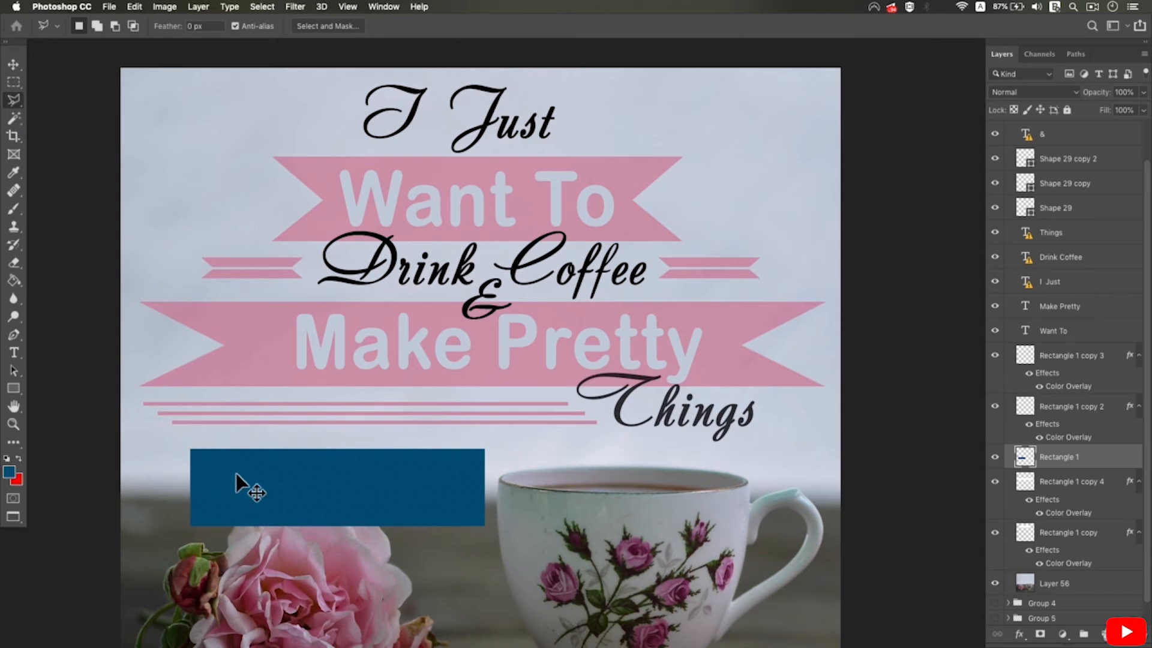
pyautogui.scroll(2, 250, 484)
pyautogui.moveTo(251, 484); pyautogui.dragTo(334, 342)
pyautogui.scroll(-2, 330, 317)
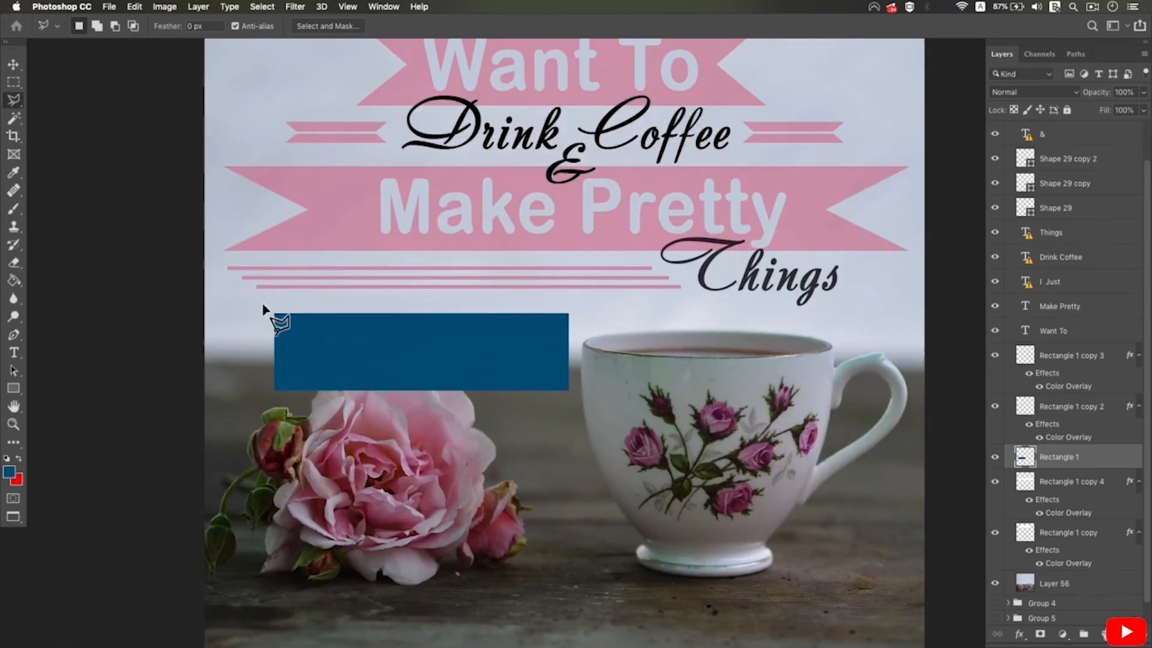
pyautogui.click(295, 356)
pyautogui.click(264, 407)
pyautogui.click(231, 393)
pyautogui.doubleClick(243, 306)
pyautogui.press('Delete')
pyautogui.press('super+d')
# Cut a matching triangular notch out of the blue rectangle's right end with the Polygonal Lasso
pyautogui.click(586, 287)
pyautogui.click(549, 345)
pyautogui.click(581, 420)
pyautogui.click(634, 353)
pyautogui.click(610, 291)
pyautogui.click(587, 286)
pyautogui.press('Delete')
pyautogui.scroll(5, 618, 197)
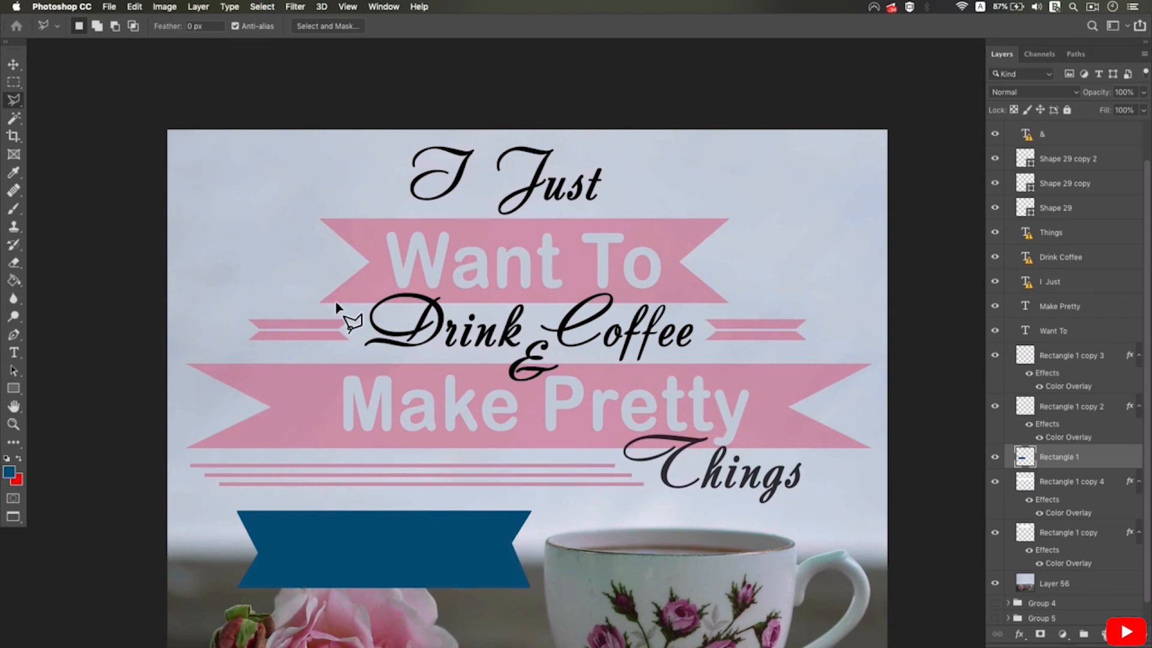
# Select the small ribbon's Rectangle 1 copy 2 layer and toggle its effects off and on to compare the Color Overlay
pyautogui.press('v')
pyautogui.rightClick(314, 319)
pyautogui.click(336, 327)
pyautogui.moveTo(300, 330)
pyautogui.mouseDown()
pyautogui.moveTo(318, 324)
pyautogui.moveTo(304, 324)
pyautogui.mouseUp()
pyautogui.press('super+z')
pyautogui.rightClick(313, 324)
pyautogui.click(316, 329)
pyautogui.click(1029, 424)
pyautogui.click(1029, 424)
pyautogui.click(1029, 424)
pyautogui.click(1030, 425)
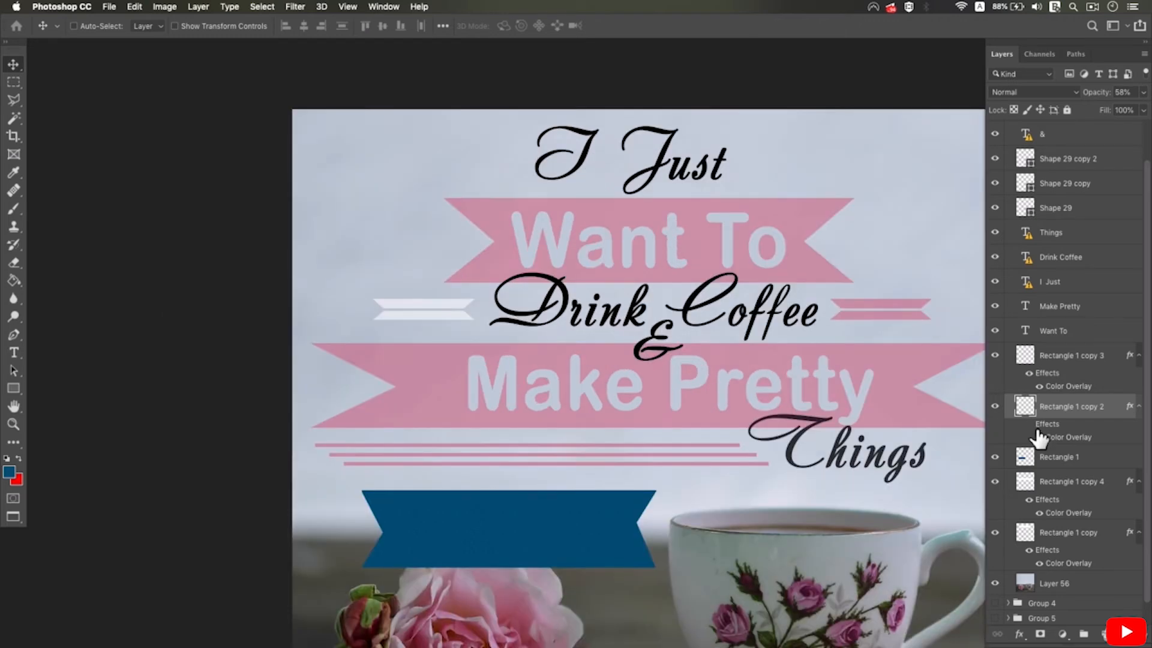
pyautogui.click(1031, 424)
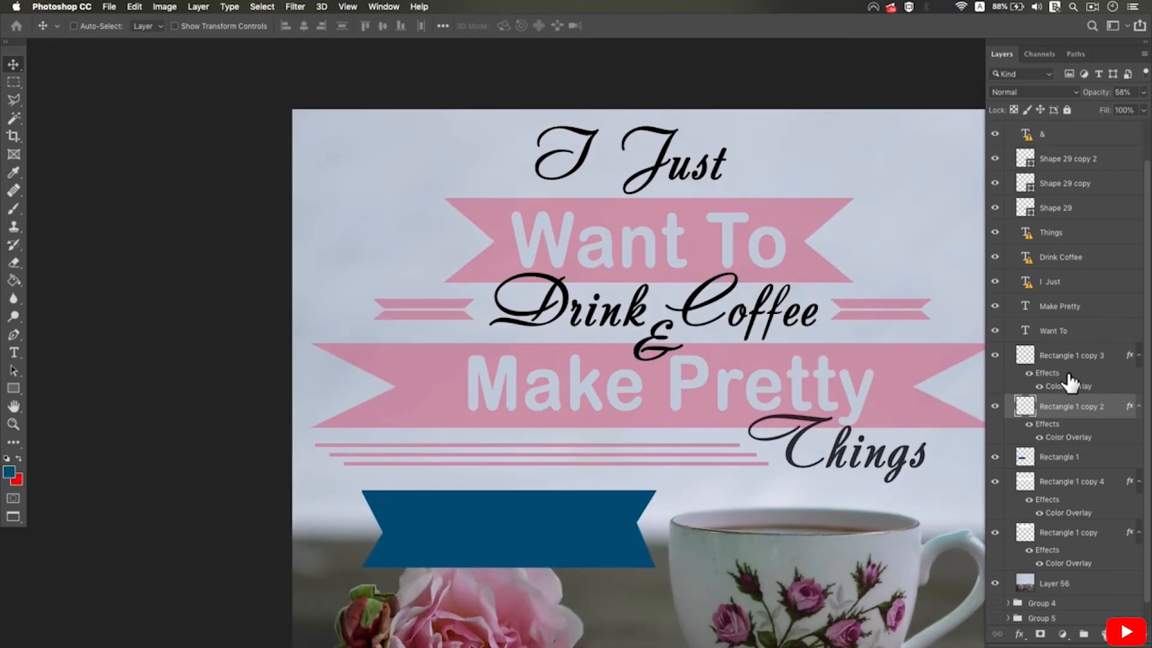
# Examine the I Just and Want To lettering by selecting their text layers, ending on Want To
pyautogui.scroll(1, 1072, 384)
pyautogui.moveTo(746, 424); pyautogui.dragTo(690, 379)
pyautogui.keyDown('super'); pyautogui.click(587, 236); pyautogui.keyUp('super')
pyautogui.moveTo(592, 239)
pyautogui.mouseDown()
pyautogui.moveTo(608, 284)
pyautogui.moveTo(605, 255)
pyautogui.mouseUp()
pyautogui.keyDown('alt'); pyautogui.click(610, 288); pyautogui.keyUp('alt')
pyautogui.keyDown('super'); pyautogui.click(593, 161); pyautogui.keyUp('super')
pyautogui.moveTo(592, 162)
pyautogui.mouseDown()
pyautogui.moveTo(616, 165)
pyautogui.moveTo(593, 172)
pyautogui.mouseUp()
pyautogui.rightClick(602, 217)
pyautogui.click(603, 237)
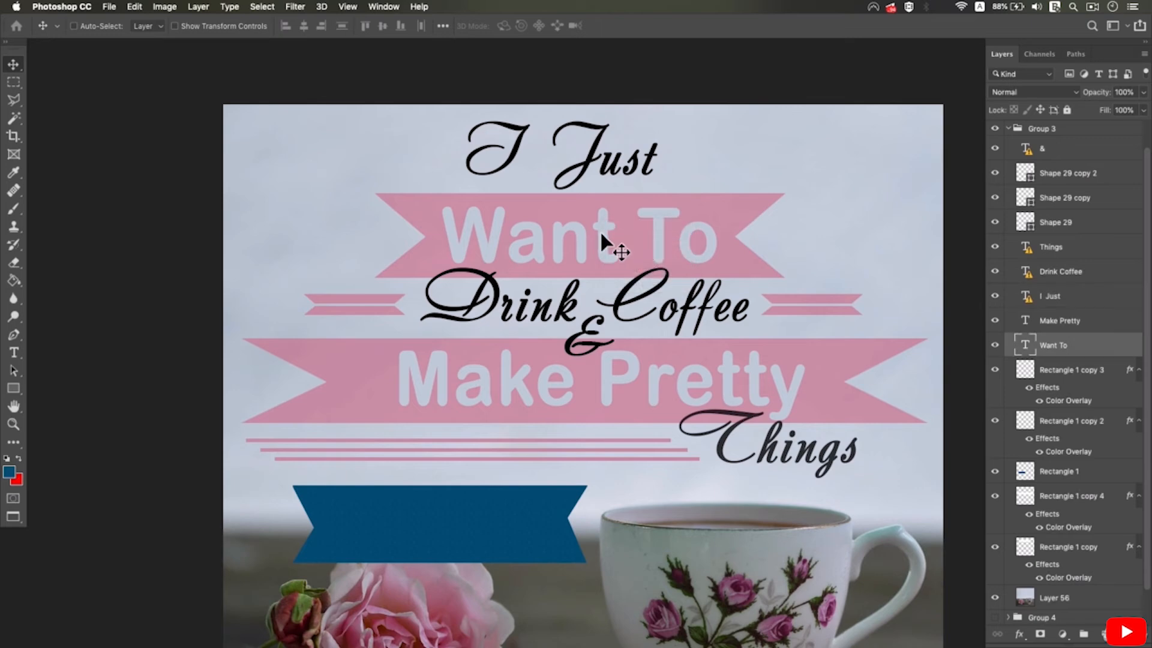
# Collapse and hide Group 3, show Group 4, and expand it to reveal its layers
pyautogui.click(1012, 130)
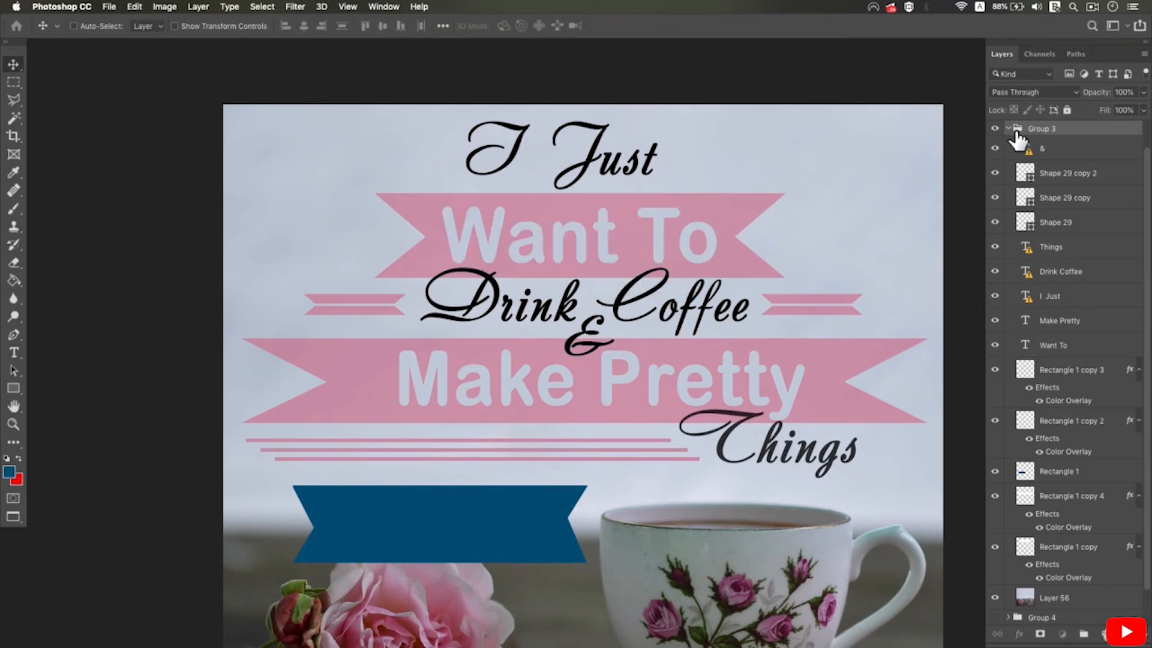
pyautogui.click(1008, 129)
pyautogui.click(995, 159)
pyautogui.click(995, 173)
pyautogui.moveTo(735, 323); pyautogui.dragTo(585, 268)
pyautogui.keyDown('alt'); pyautogui.click(666, 257); pyautogui.keyUp('alt')
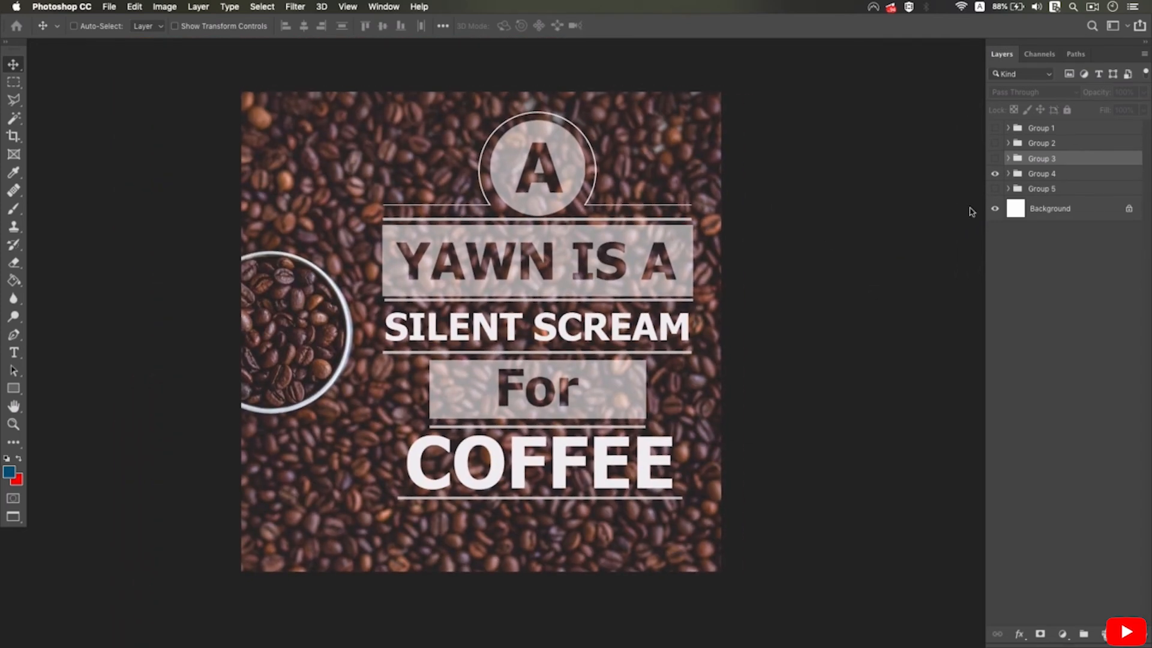
pyautogui.click(1009, 174)
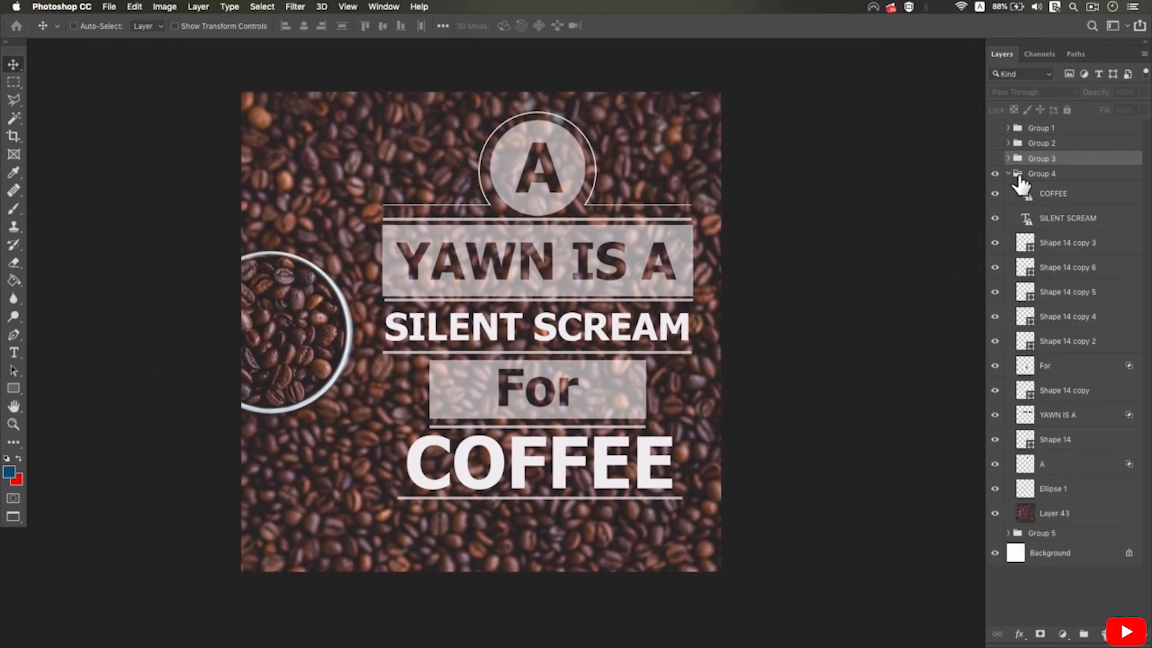
# Select the YAWN IS A layer and examine its letters knocked out of the translucent rectangle
pyautogui.click(548, 273)
pyautogui.rightClick(560, 276)
pyautogui.click(576, 268)
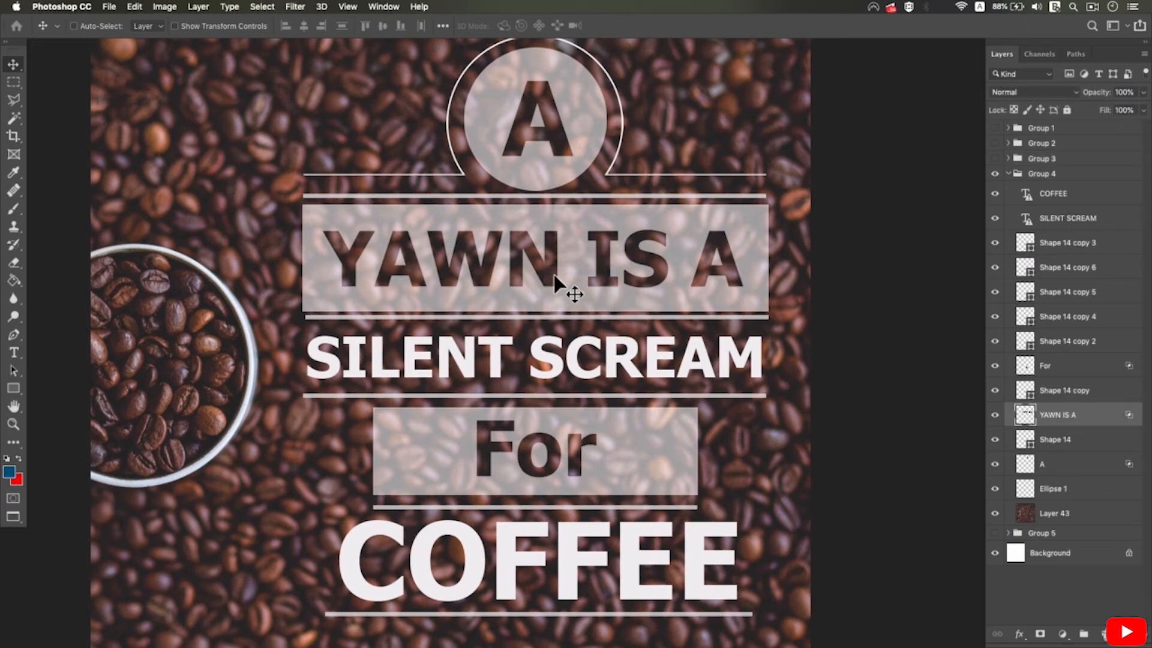
pyautogui.moveTo(547, 274); pyautogui.dragTo(336, 312)
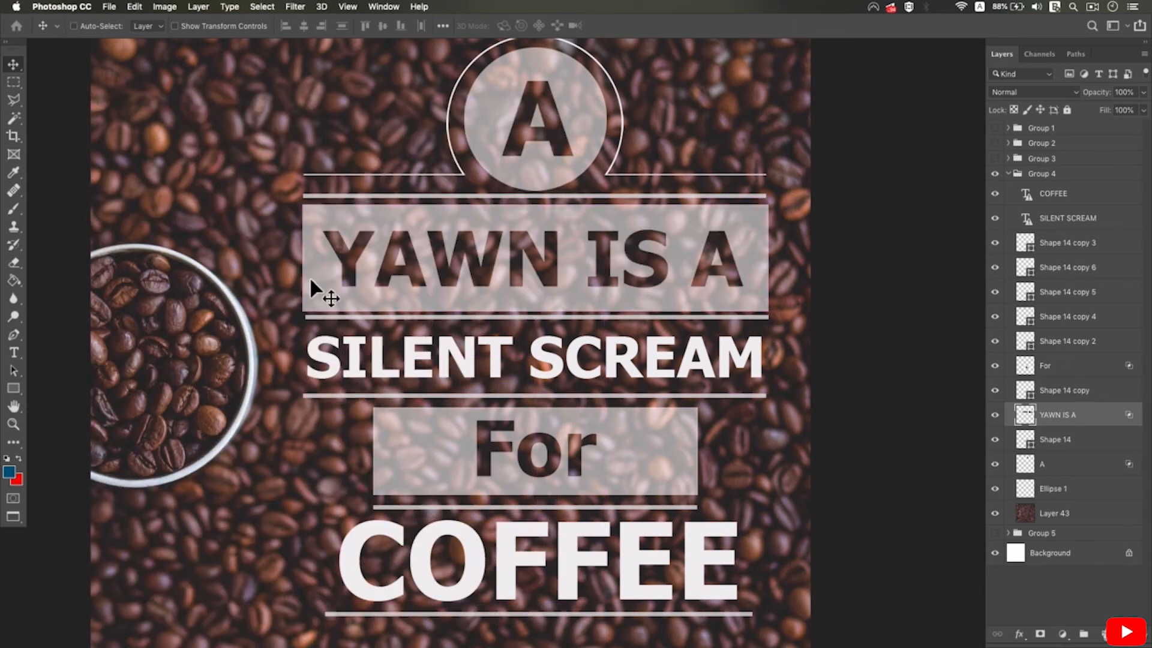
# Hide the YAWN IS A layer and draw a rectangle of about 768 × 153 px in its place
pyautogui.click(995, 415)
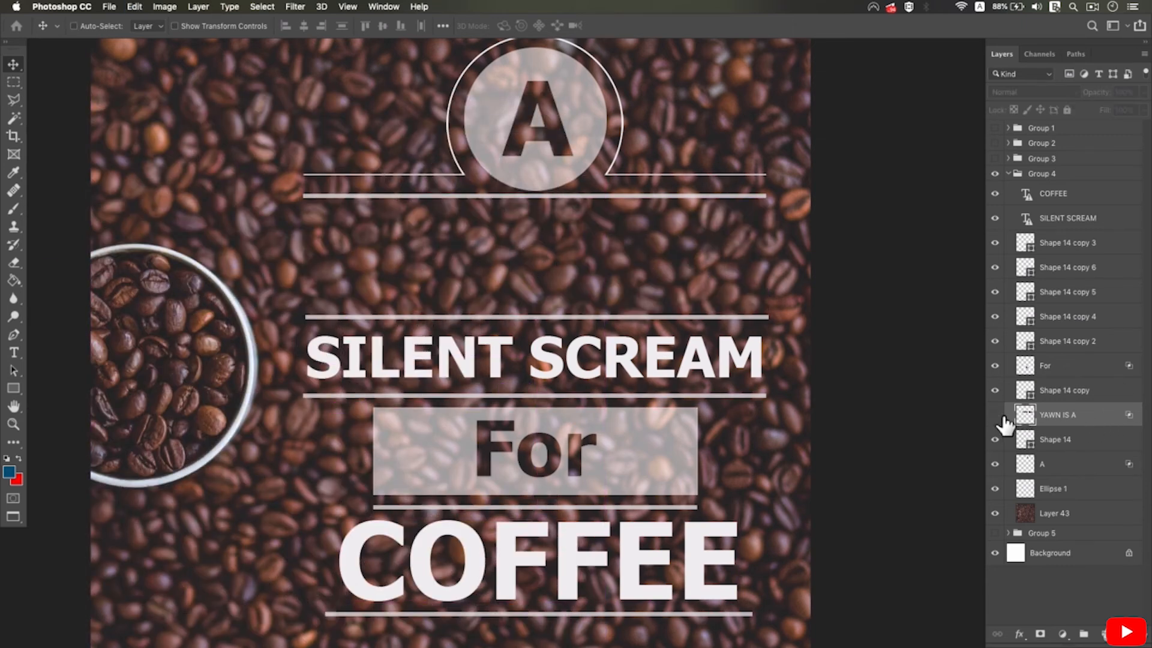
pyautogui.click(13, 388)
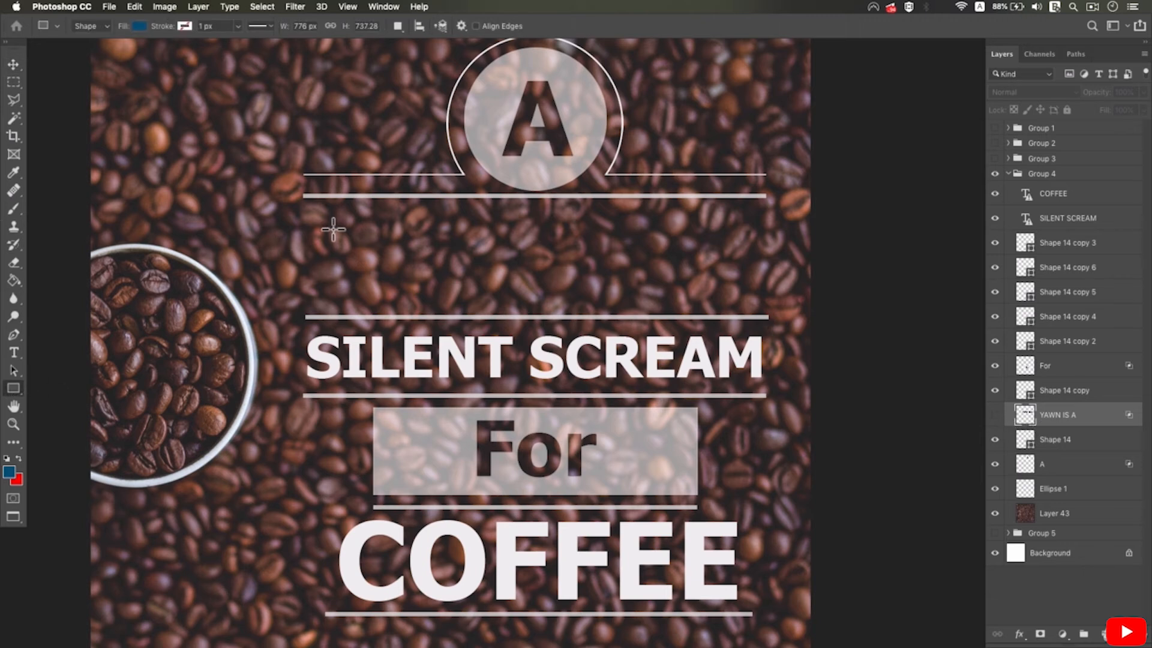
pyautogui.moveTo(303, 208); pyautogui.dragTo(765, 299)
# Fill the new rectangle with white and lower its layer opacity to 42%
pyautogui.click(141, 26)
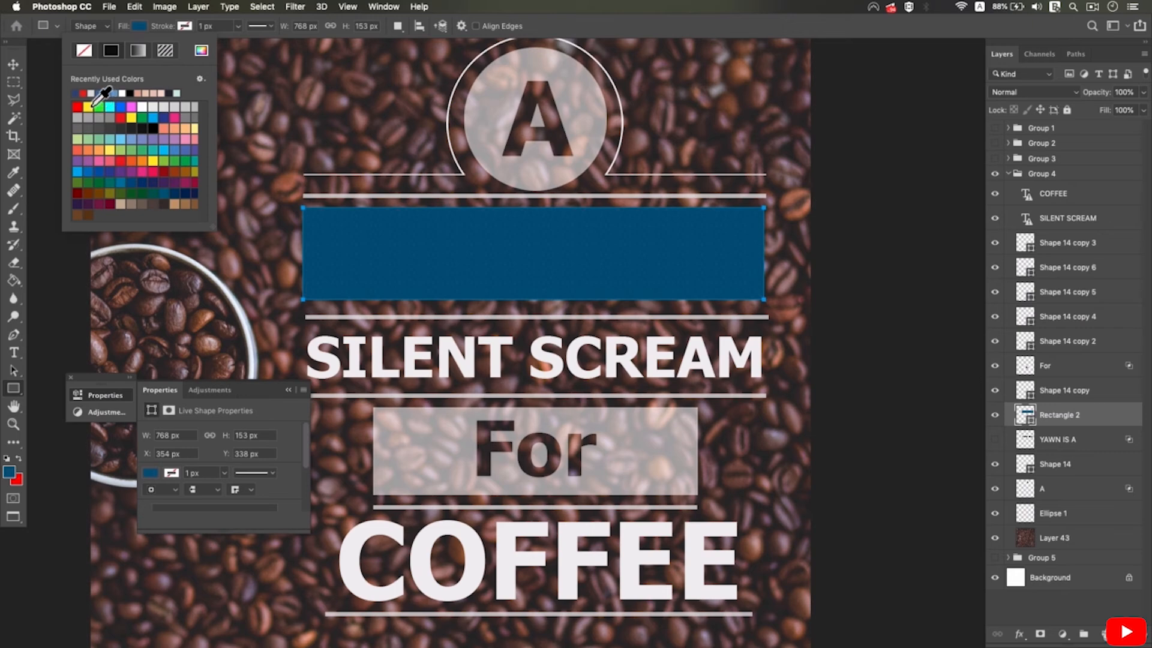
pyautogui.click(91, 94)
pyautogui.click(201, 51)
pyautogui.click(773, 378)
pyautogui.click(1062, 366)
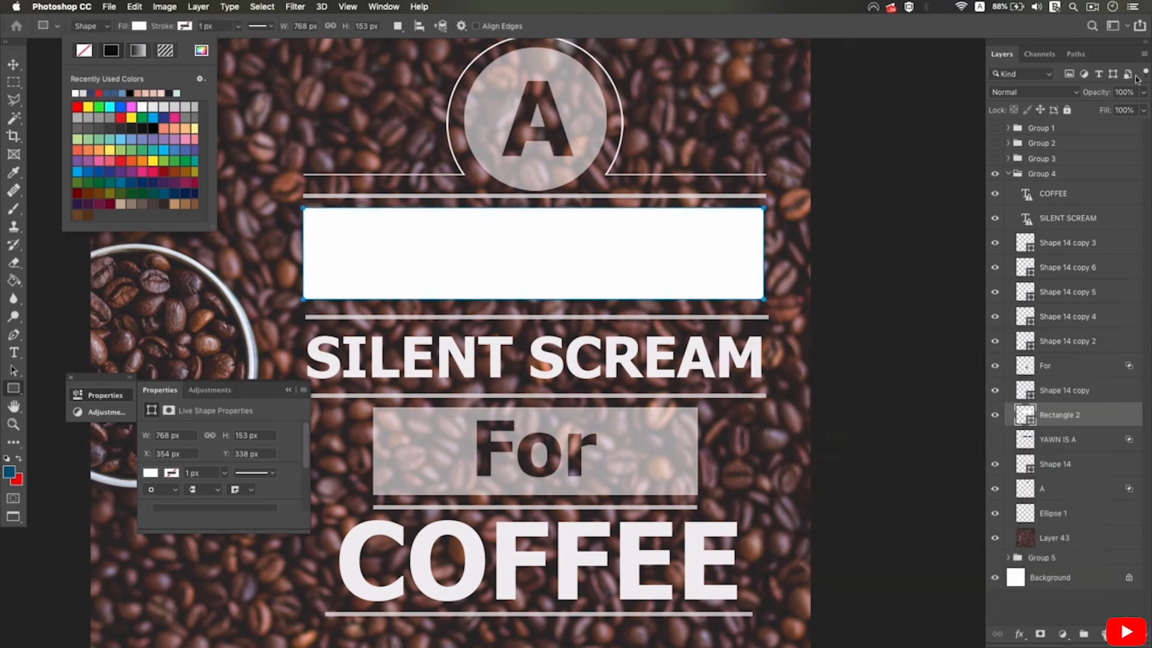
pyautogui.click(1143, 92)
pyautogui.moveTo(1143, 108); pyautogui.dragTo(1118, 109)
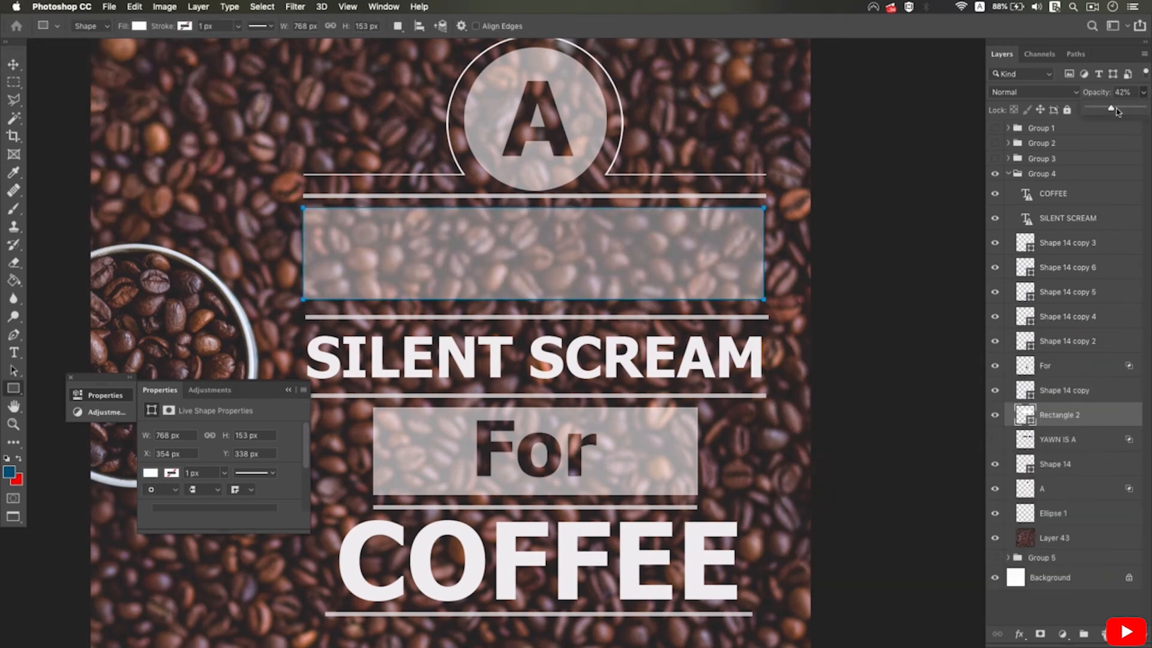
# Add the text "YAWN IS A" in 48 pt Arial Rounded MT Bold above the bean bowl and color it black
pyautogui.click(14, 352)
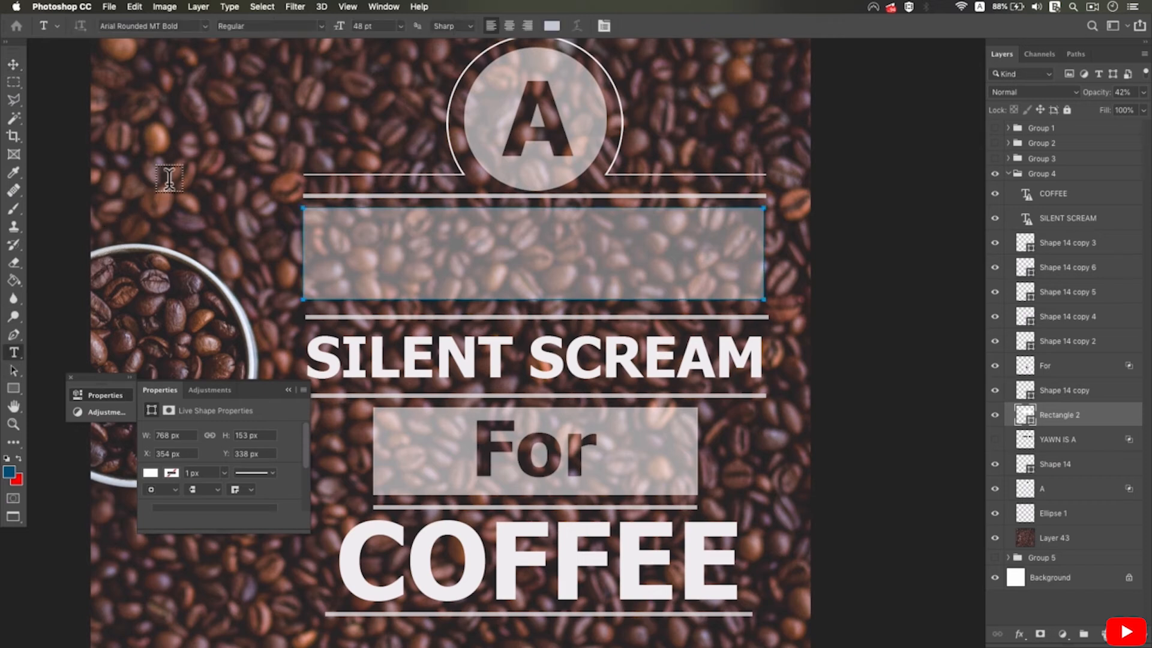
pyautogui.click(162, 174)
pyautogui.write('YAWN')
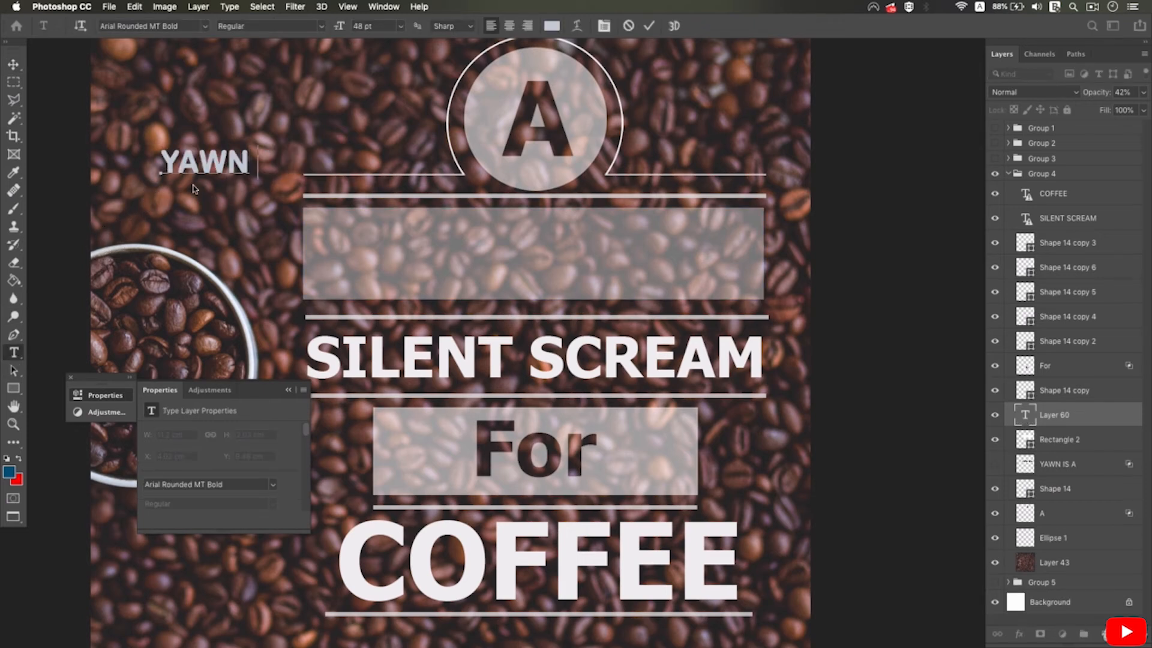
pyautogui.write(' IS A')
pyautogui.press('super+a')
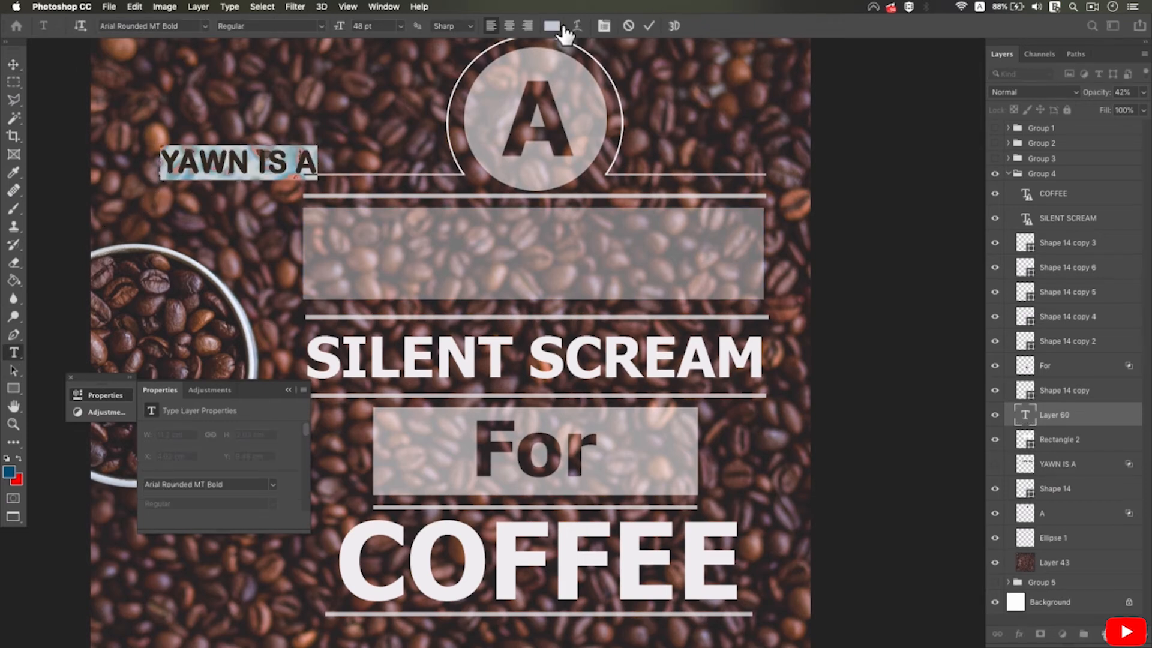
pyautogui.click(552, 26)
pyautogui.moveTo(789, 398); pyautogui.dragTo(1020, 589)
pyautogui.click(1046, 371)
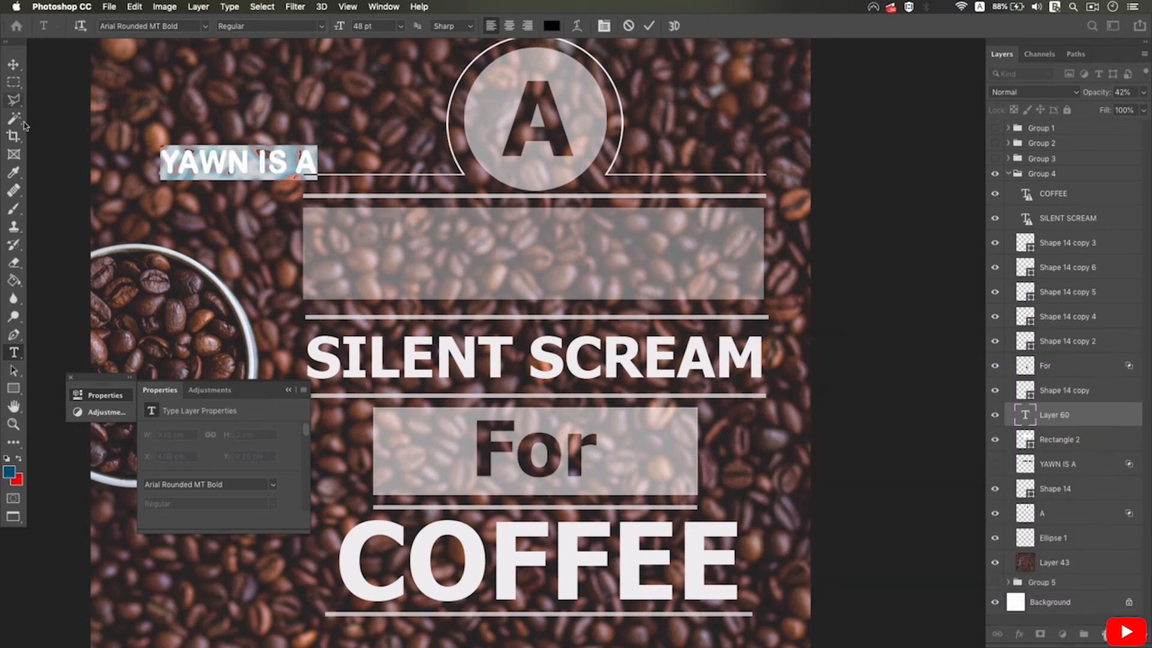
# Move the YAWN IS A text onto the translucent rectangle and scale it to fill most of the width
pyautogui.click(9, 66)
pyautogui.moveTo(297, 185); pyautogui.dragTo(695, 275)
pyautogui.press('super+t')
pyautogui.press('Return')
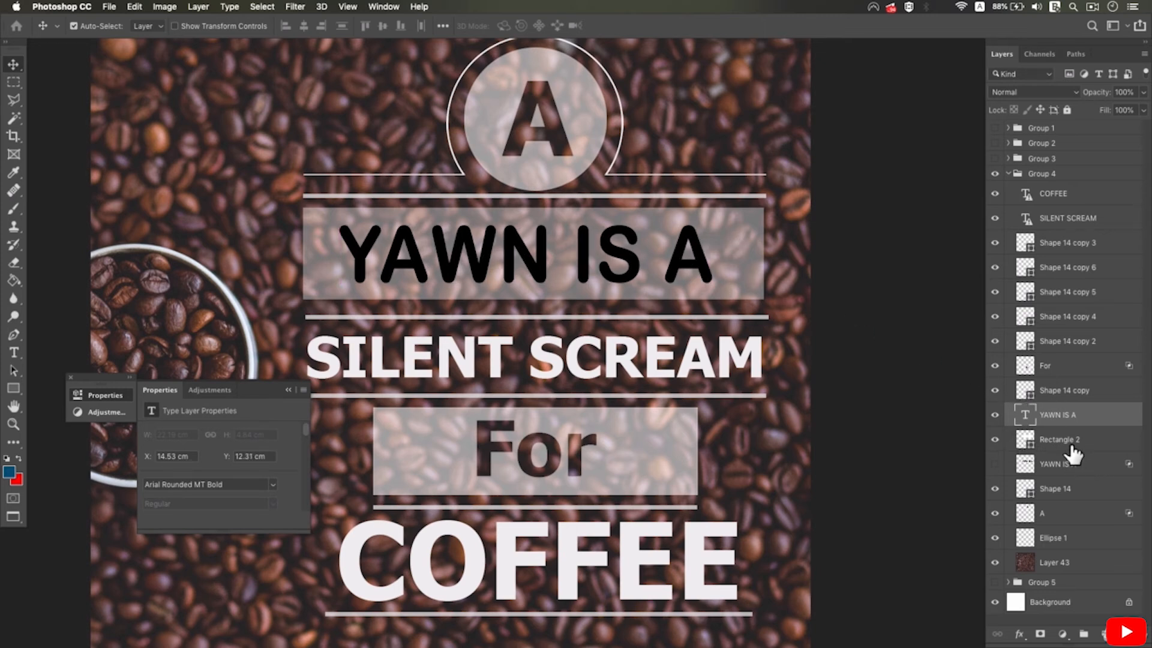
# Merge the black YAWN IS A text layer with the Rectangle 2 layer
pyautogui.click(995, 441)
pyautogui.click(995, 441)
pyautogui.click(1105, 444)
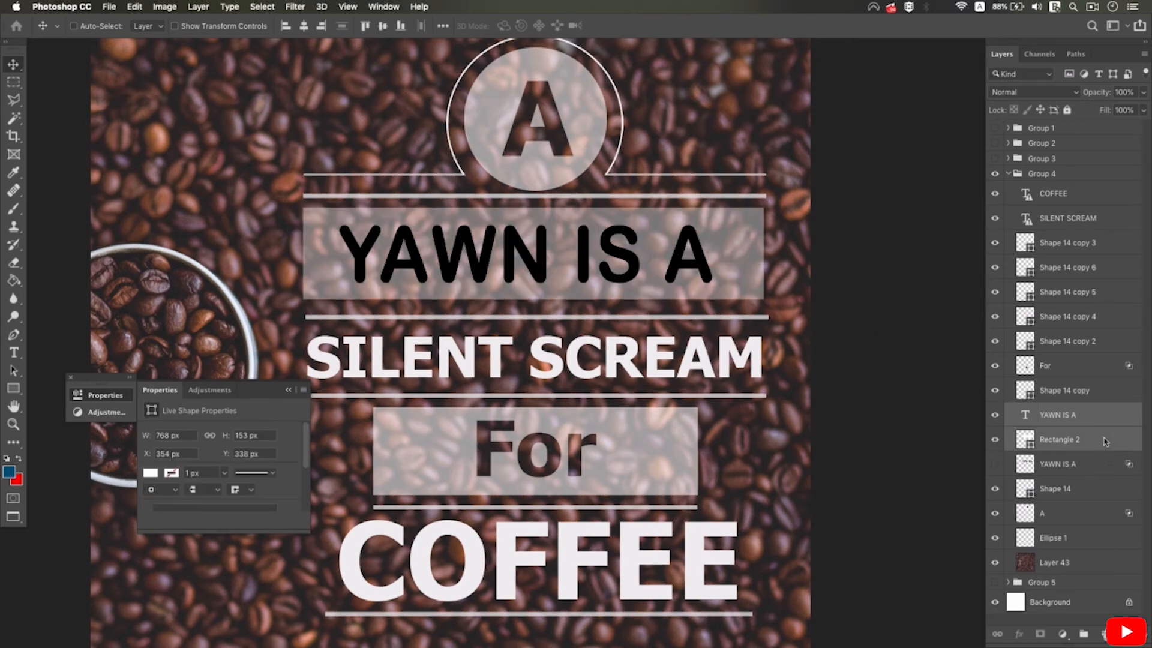
pyautogui.rightClick(1107, 442)
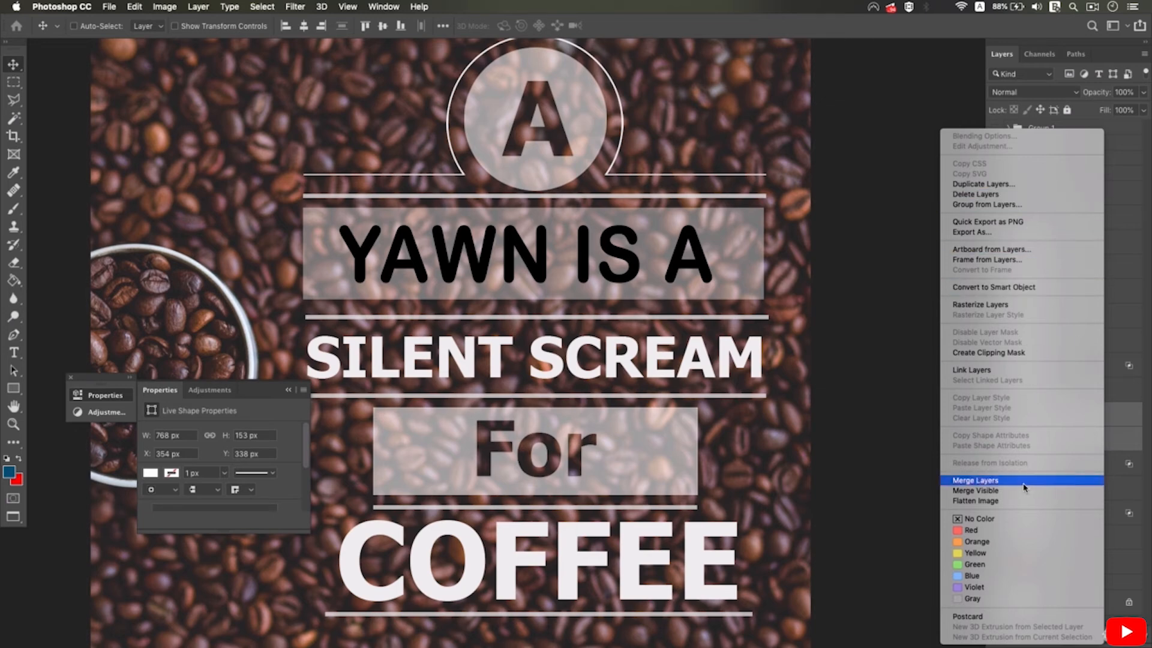
pyautogui.click(1021, 485)
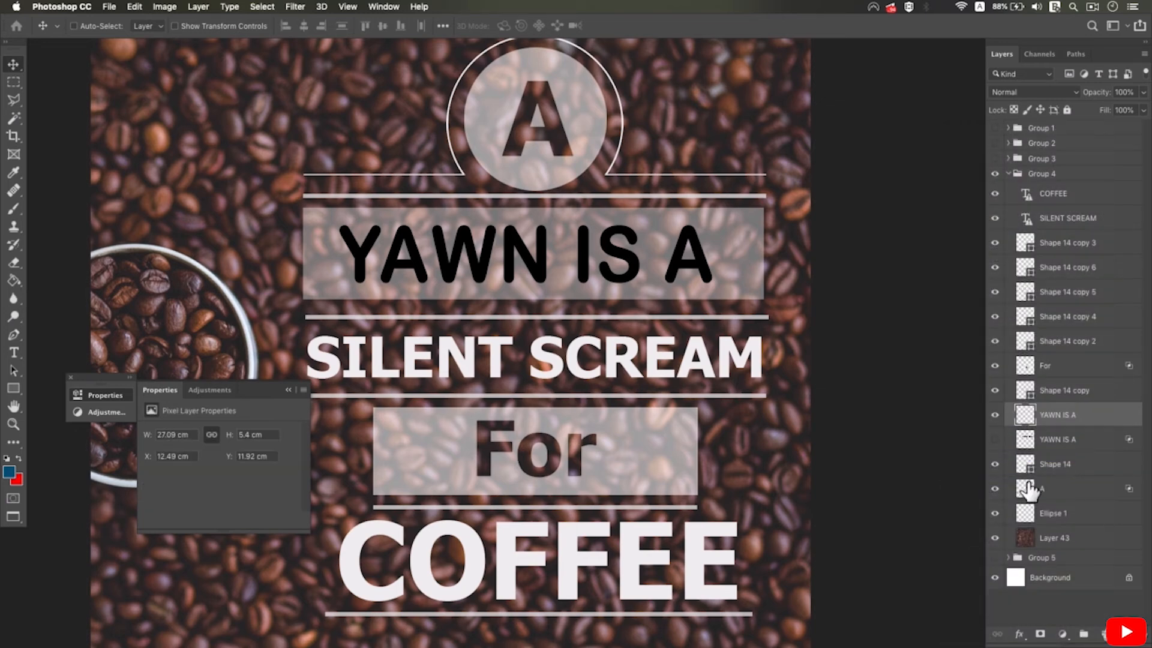
pyautogui.moveTo(668, 271); pyautogui.dragTo(635, 257)
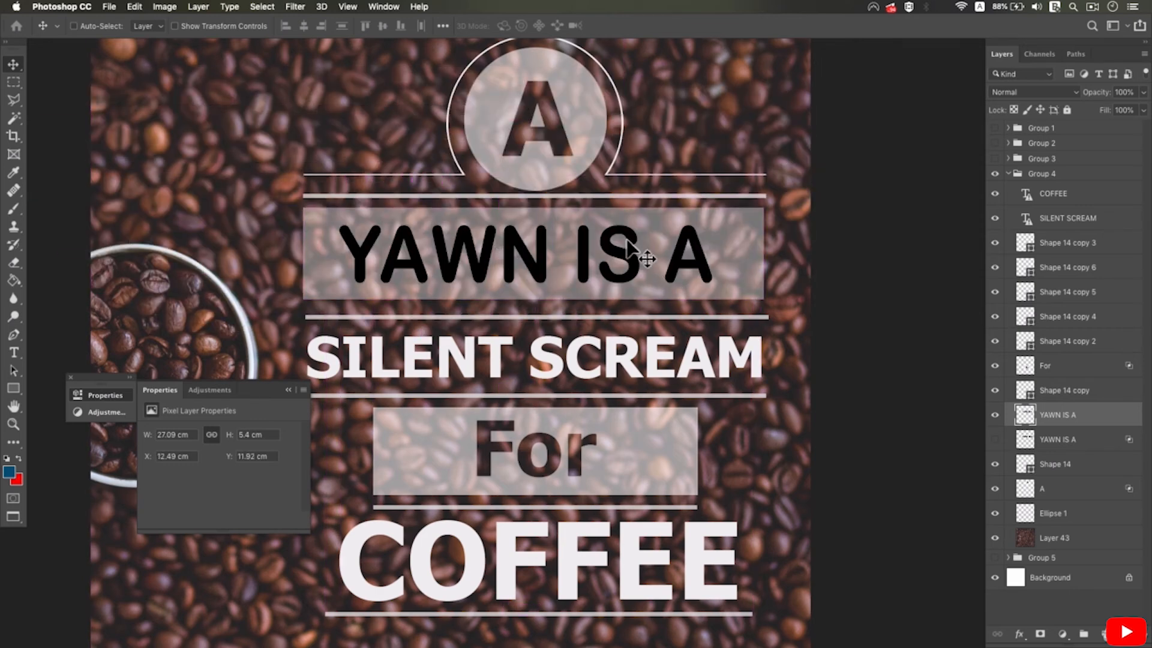
pyautogui.click(70, 380)
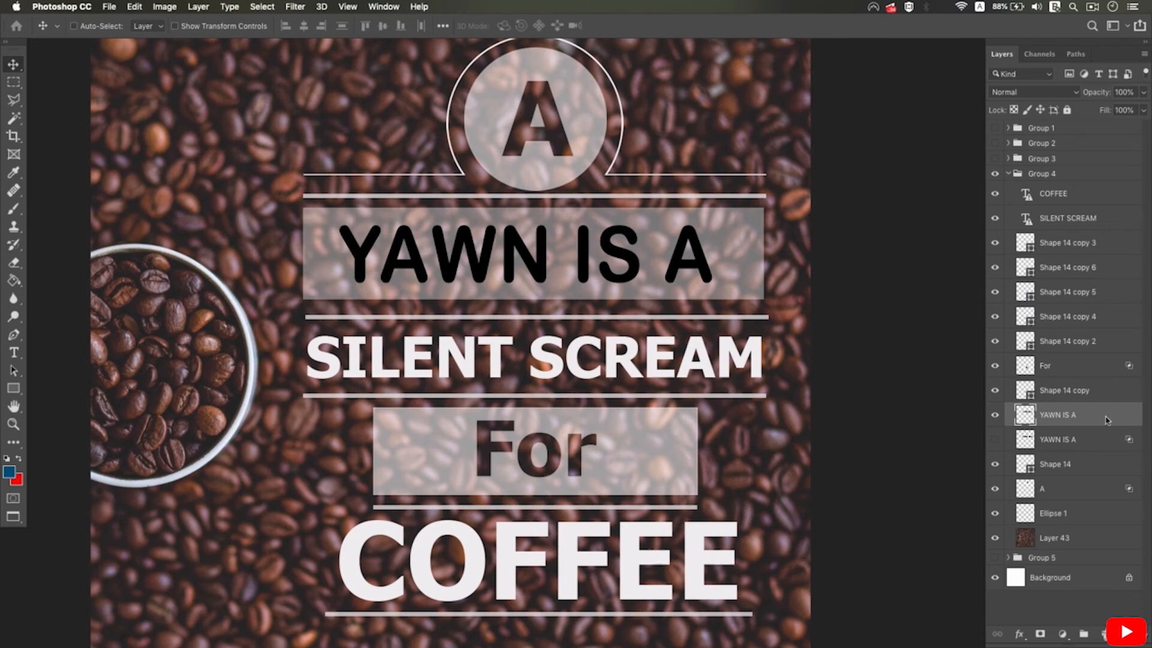
# In the merged layer's Blend If Gray options, raise the This Layer black point until the black letters are knocked out
pyautogui.doubleClick(1107, 420)
pyautogui.moveTo(953, 264); pyautogui.dragTo(623, 350)
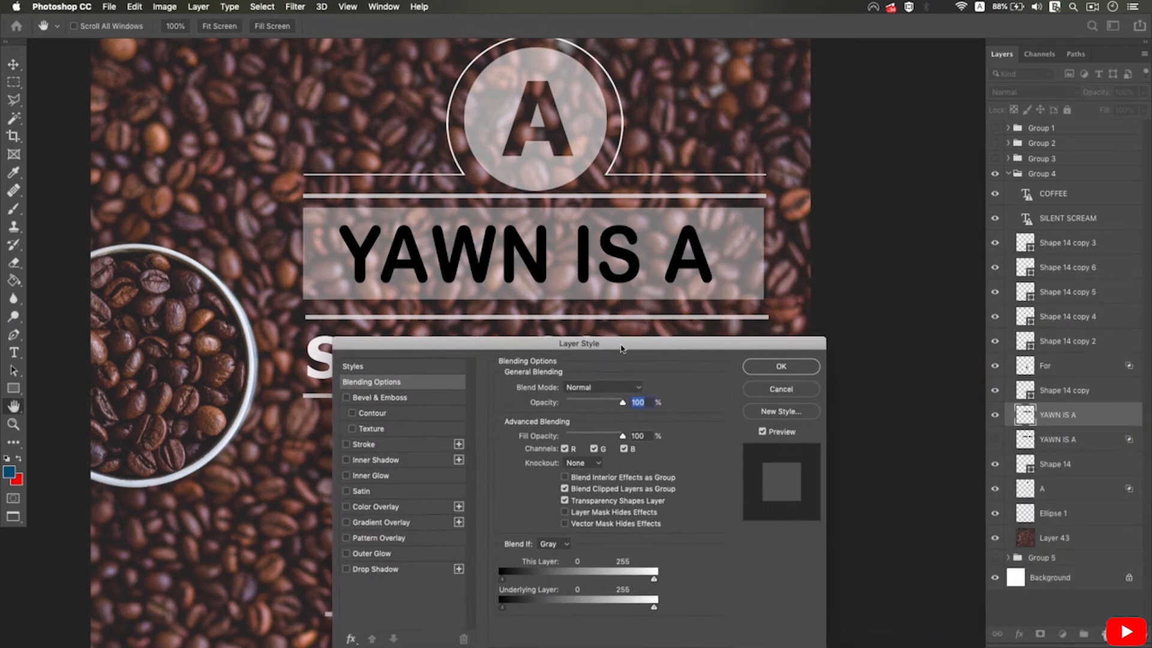
pyautogui.scroll(-1, 621, 270)
pyautogui.scroll(-1, 621, 270)
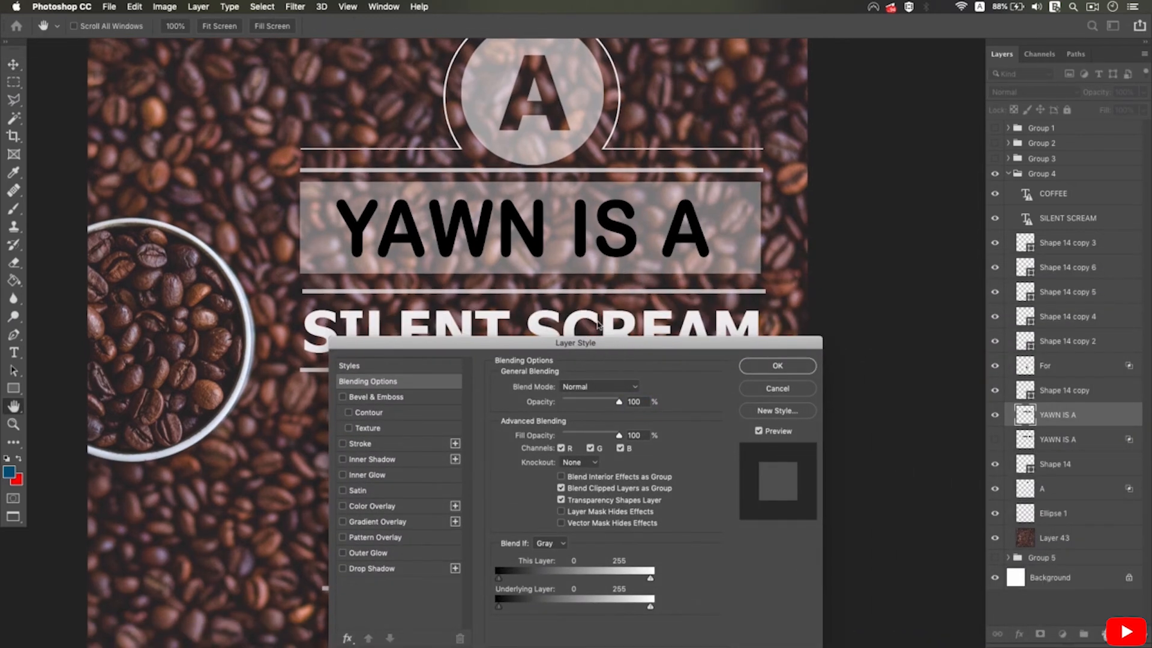
pyautogui.moveTo(594, 348); pyautogui.dragTo(584, 318)
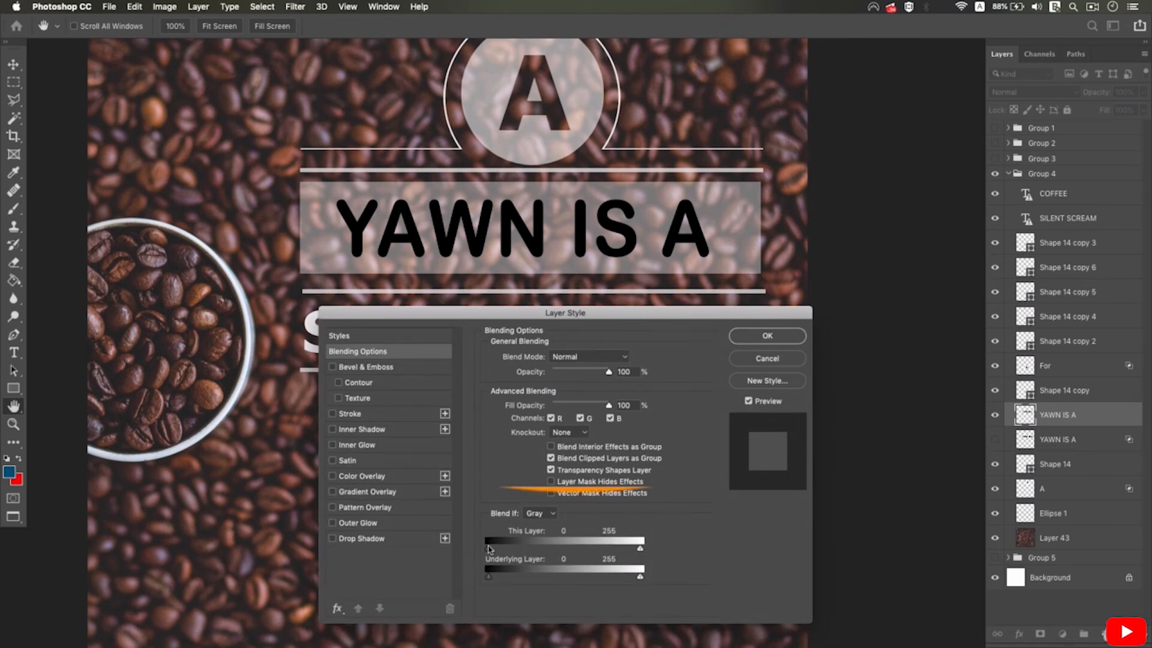
pyautogui.moveTo(488, 548)
pyautogui.mouseDown()
pyautogui.moveTo(586, 549)
pyautogui.moveTo(538, 544)
pyautogui.mouseUp()
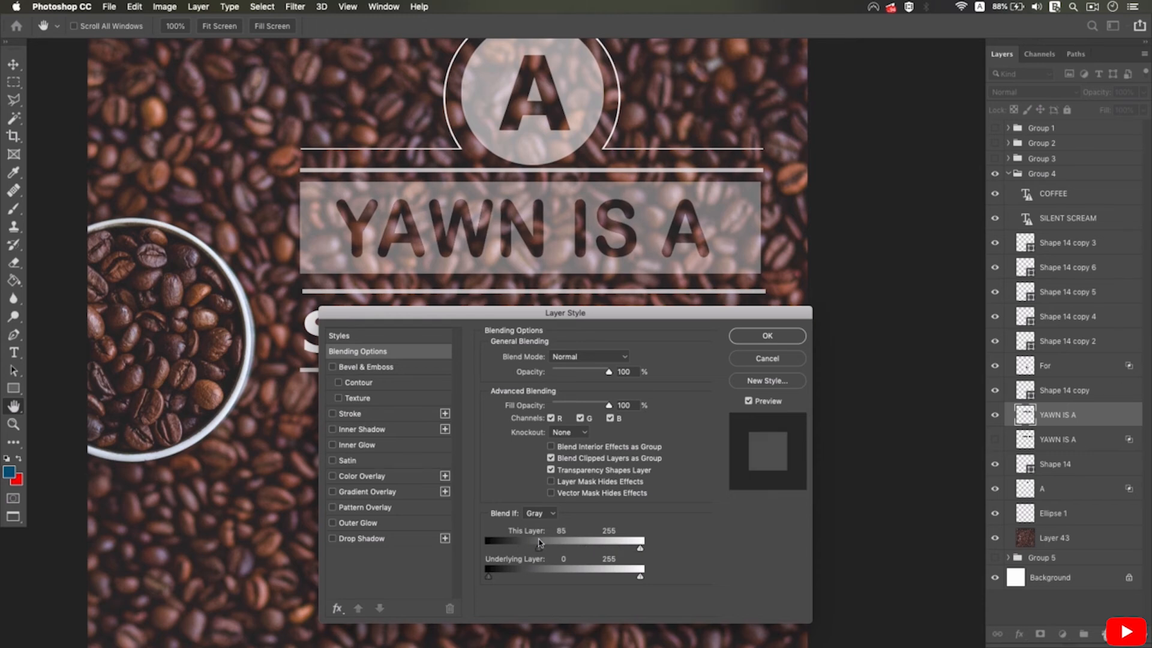
pyautogui.click(547, 516)
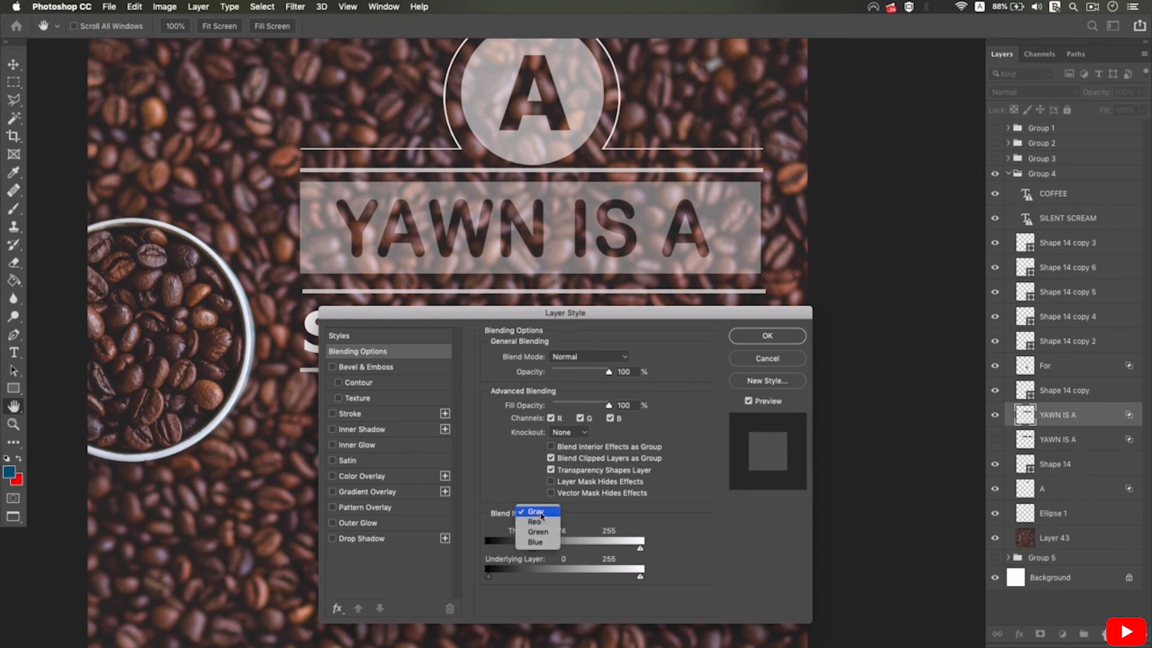
pyautogui.click(538, 512)
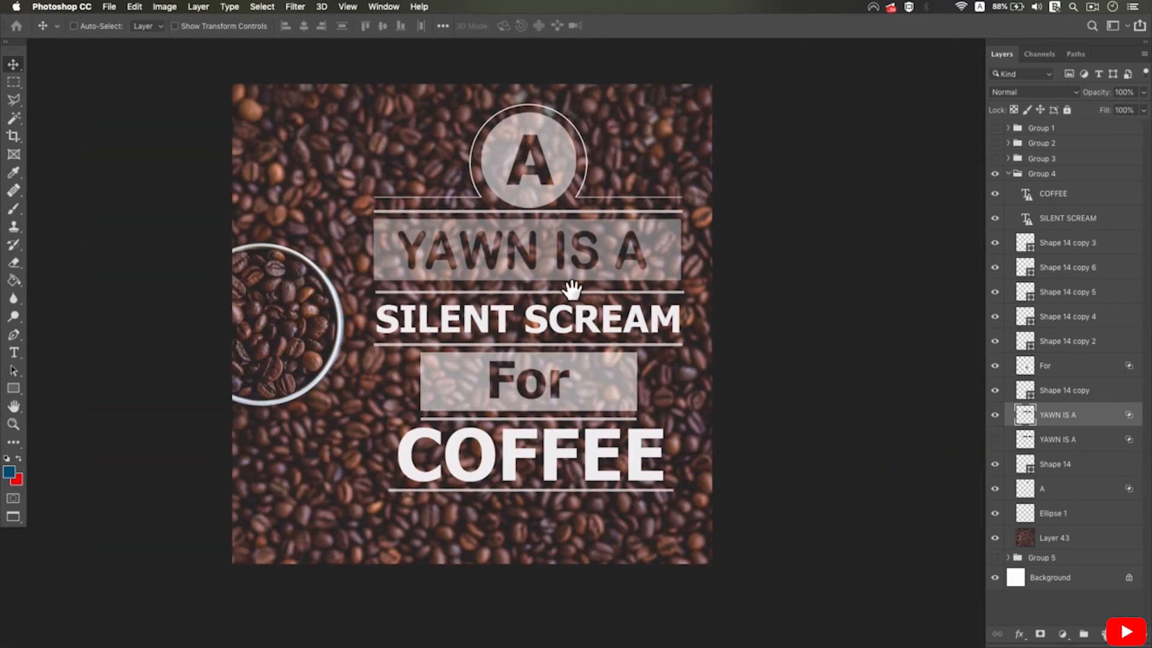
# Draw a circle of about 166 × 166 px on the bean photo beside the A badge
pyautogui.moveTo(554, 272); pyautogui.dragTo(570, 247)
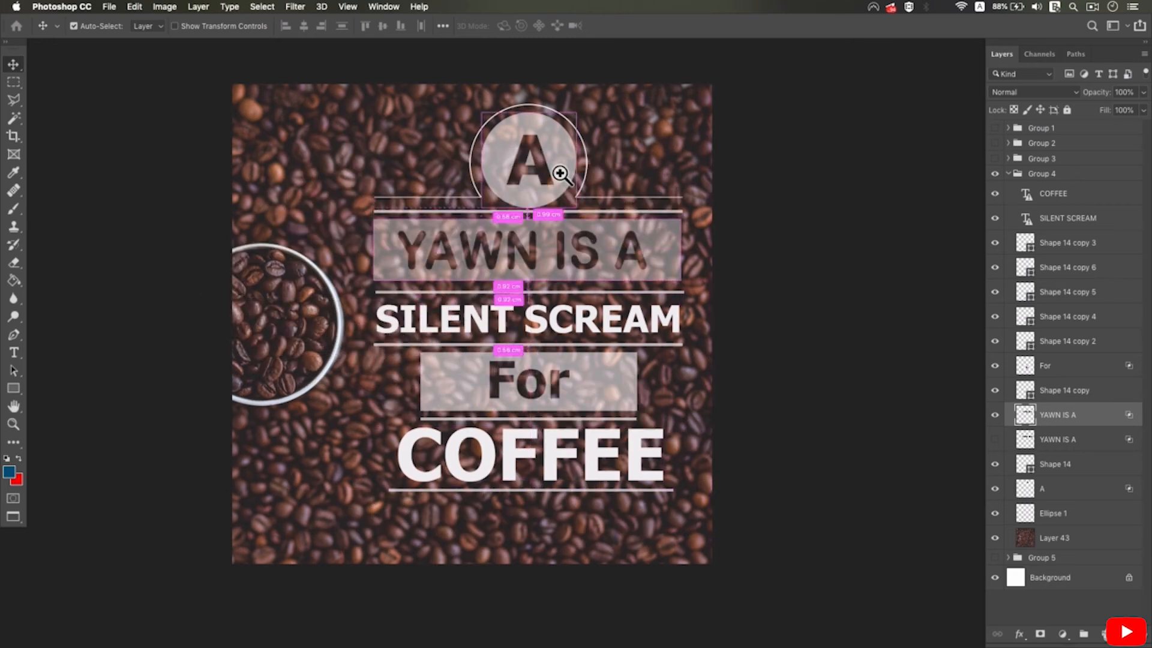
pyautogui.scroll(1, 558, 175)
pyautogui.rightClick(484, 360)
pyautogui.click(512, 368)
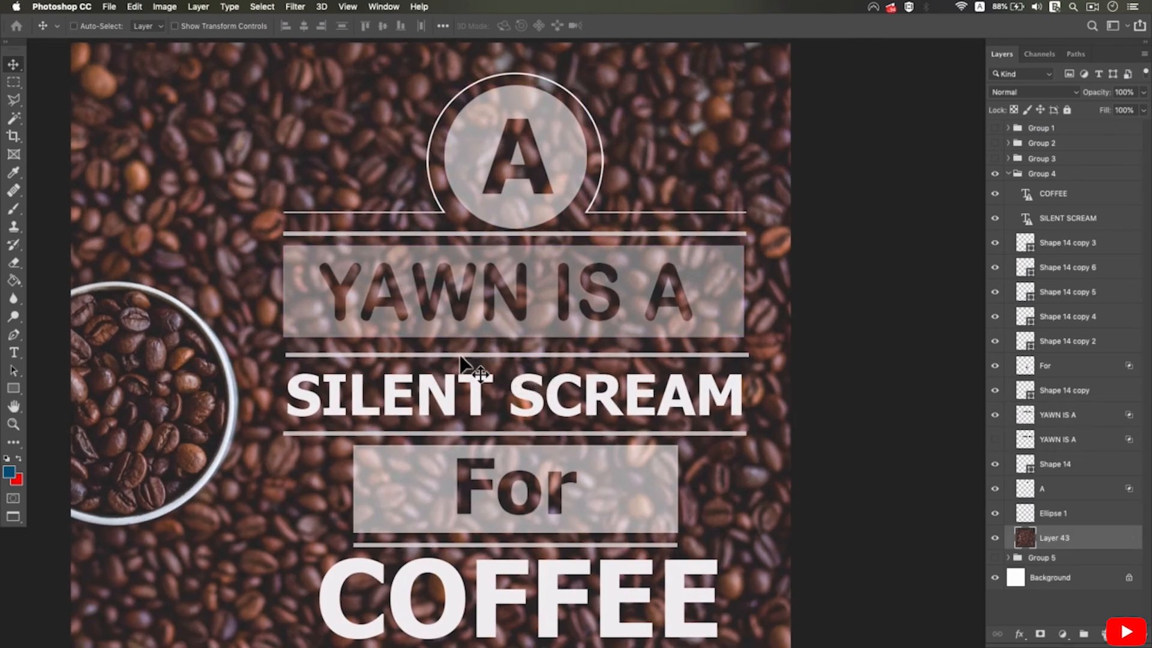
pyautogui.scroll(2, 532, 169)
pyautogui.scroll(-3, 406, 278)
pyautogui.rightClick(393, 273)
pyautogui.click(414, 283)
pyautogui.rightClick(14, 387)
pyautogui.click(66, 413)
pyautogui.moveTo(124, 175); pyautogui.dragTo(221, 274)
# Remove the circle's fill and give it a light outline about 4.4 px thick
pyautogui.click(140, 28)
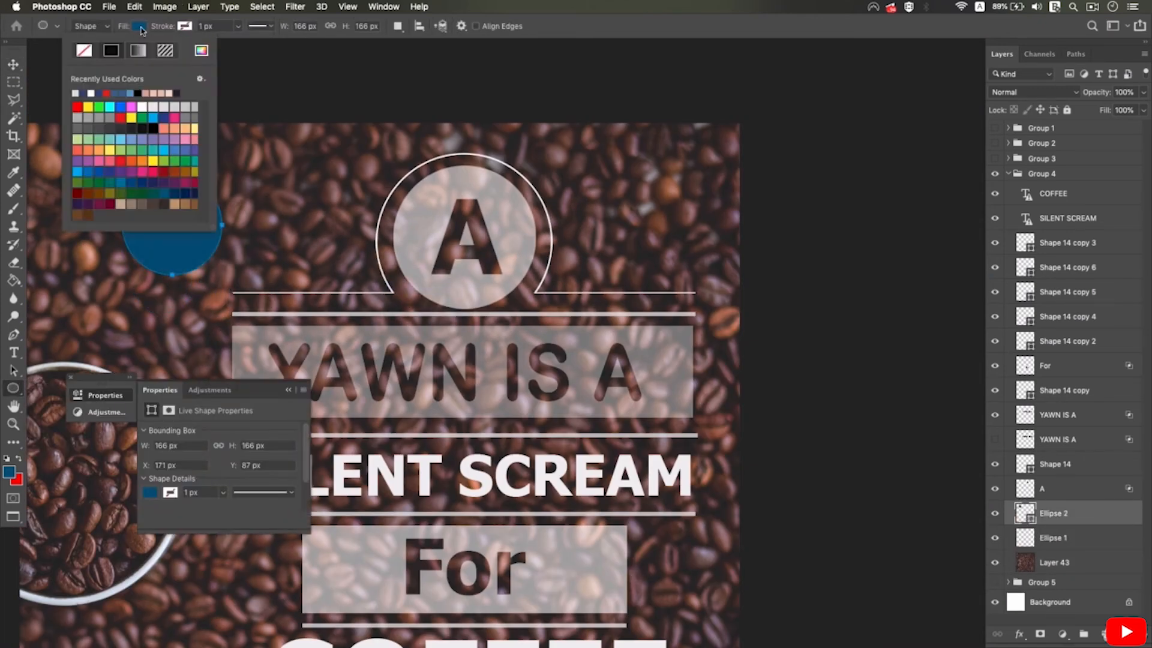
pyautogui.click(85, 53)
pyautogui.click(185, 25)
pyautogui.click(121, 96)
pyautogui.click(238, 26)
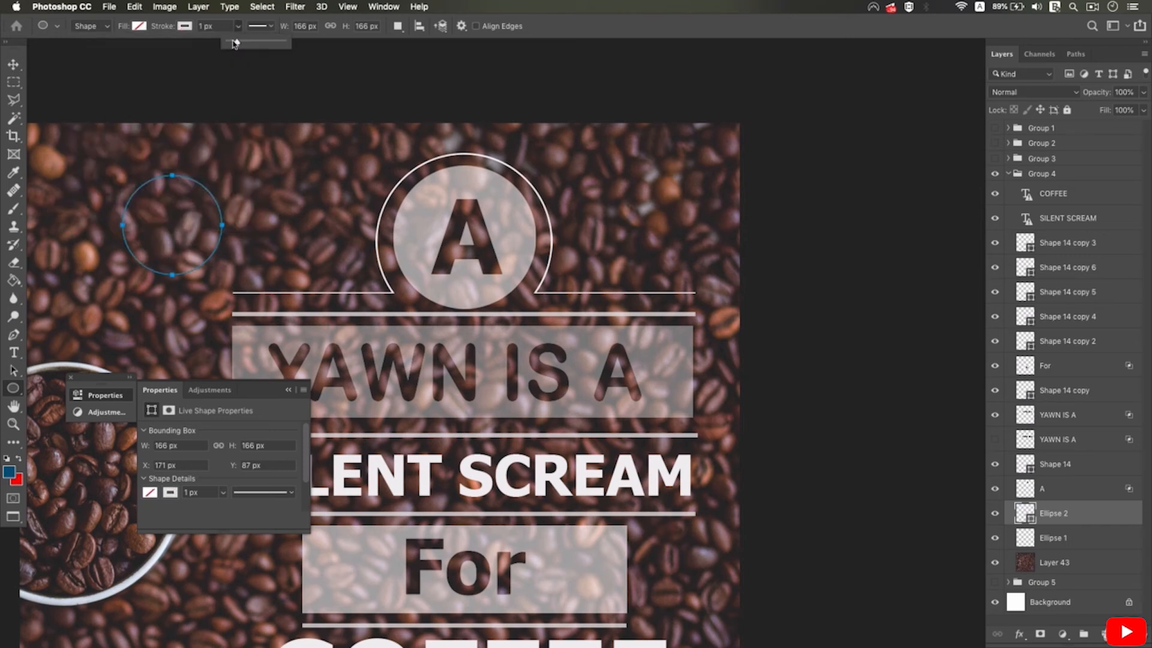
pyautogui.moveTo(240, 47); pyautogui.dragTo(243, 47)
pyautogui.hotkey('ctrl', 'z')
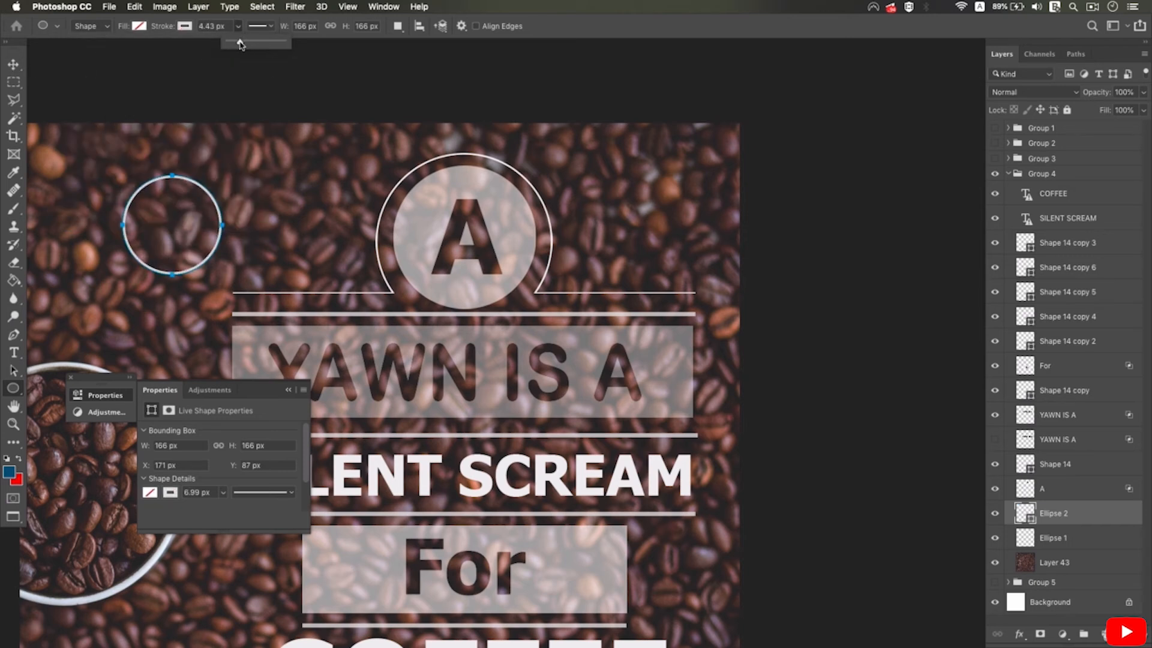
# Enlarge the ring to about 7.3 cm across next to the A badge and rasterize its layer
pyautogui.hotkey('ctrl', 't')
pyautogui.moveTo(228, 281); pyautogui.dragTo(253, 305)
pyautogui.press('Return')
pyautogui.moveTo(222, 261); pyautogui.dragTo(285, 241)
pyautogui.rightClick(1106, 513)
pyautogui.click(1037, 305)
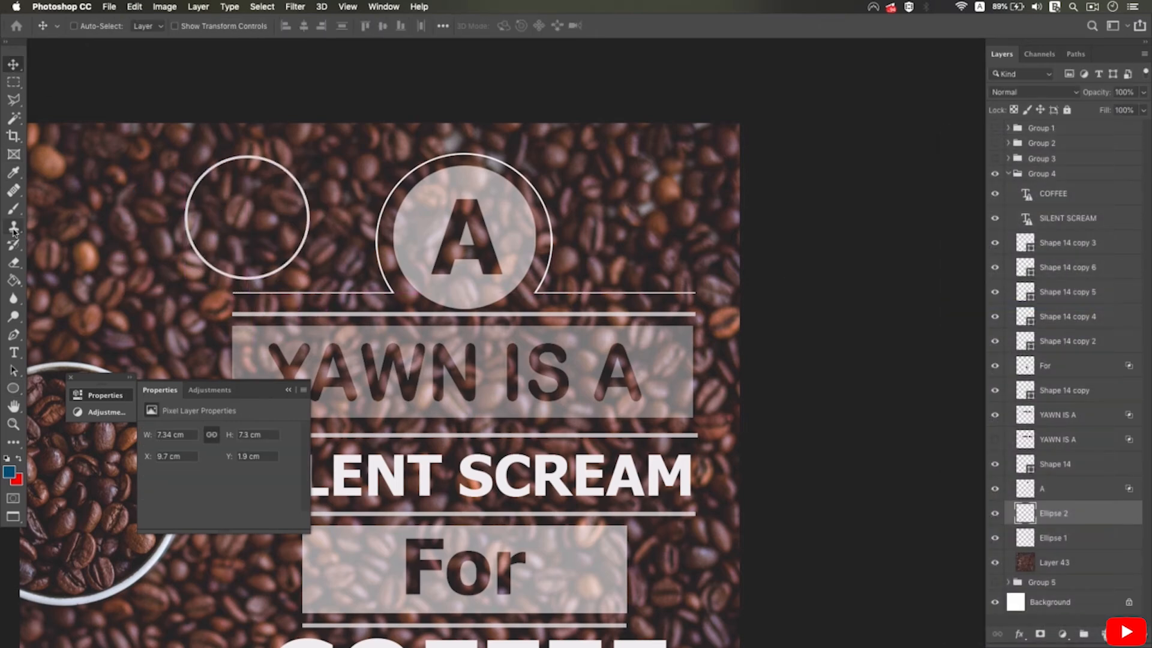
# Brush out the ring's lower arc on a layer mask and move the open ring onto the thin line right of the A badge
pyautogui.click(18, 208)
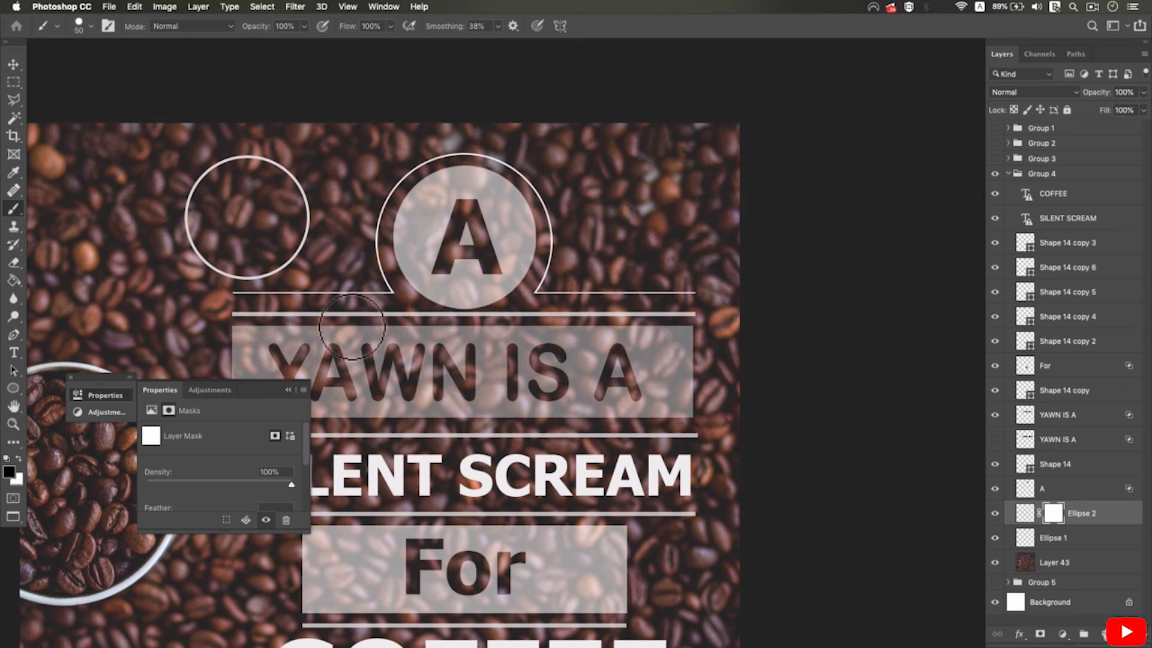
pyautogui.moveTo(282, 300)
pyautogui.mouseDown()
pyautogui.moveTo(244, 315)
pyautogui.moveTo(254, 306)
pyautogui.moveTo(245, 277)
pyautogui.moveTo(293, 312)
pyautogui.moveTo(299, 293)
pyautogui.moveTo(299, 314)
pyautogui.moveTo(271, 282)
pyautogui.moveTo(227, 309)
pyautogui.mouseUp()
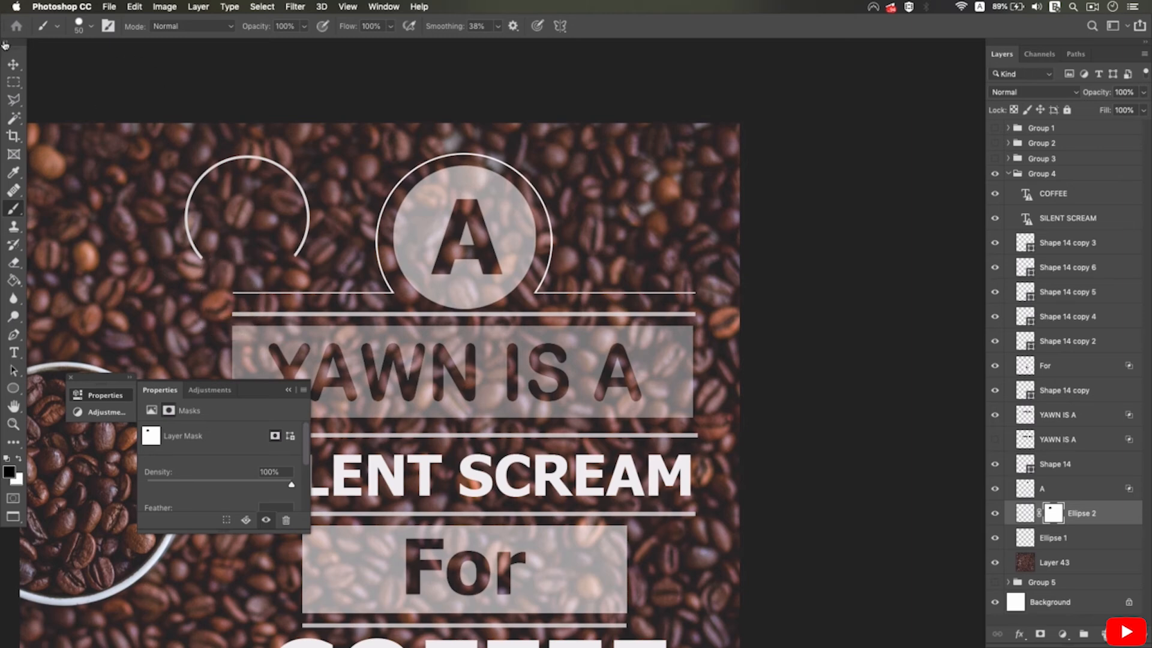
pyautogui.press('v')
pyautogui.click(1024, 512)
pyautogui.moveTo(312, 252); pyautogui.dragTo(684, 275)
pyautogui.press('super+minus')
pyautogui.click(71, 377)
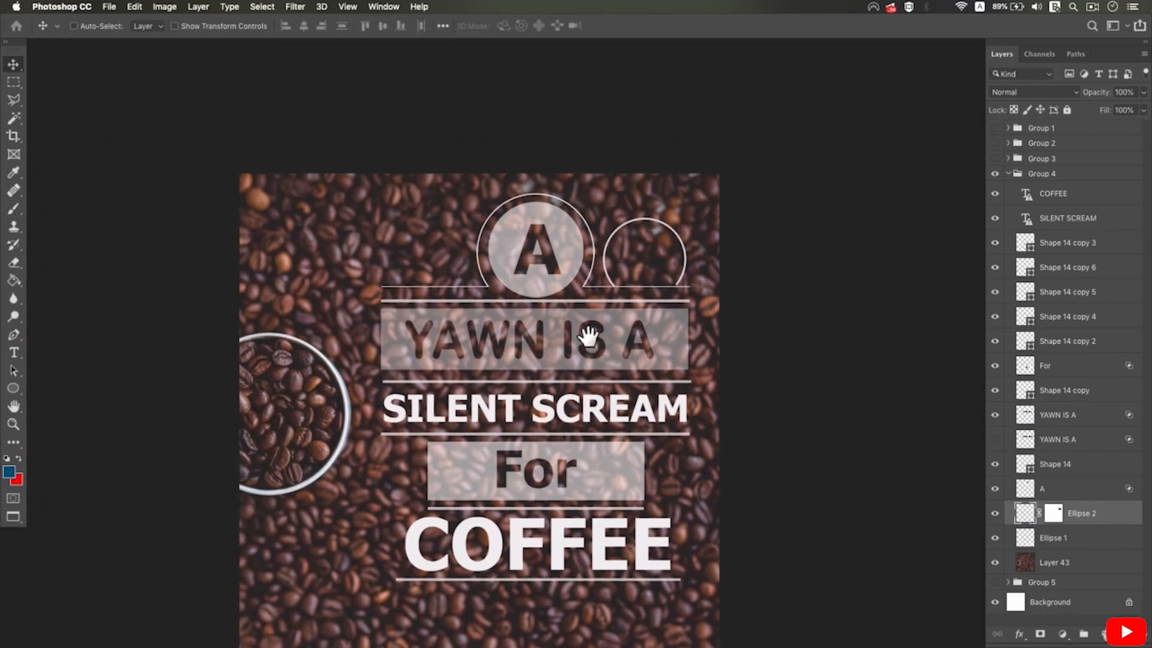
pyautogui.moveTo(591, 344); pyautogui.dragTo(545, 291)
pyautogui.moveTo(599, 214)
pyautogui.mouseDown()
pyautogui.moveTo(586, 238)
pyautogui.moveTo(597, 215)
pyautogui.mouseUp()
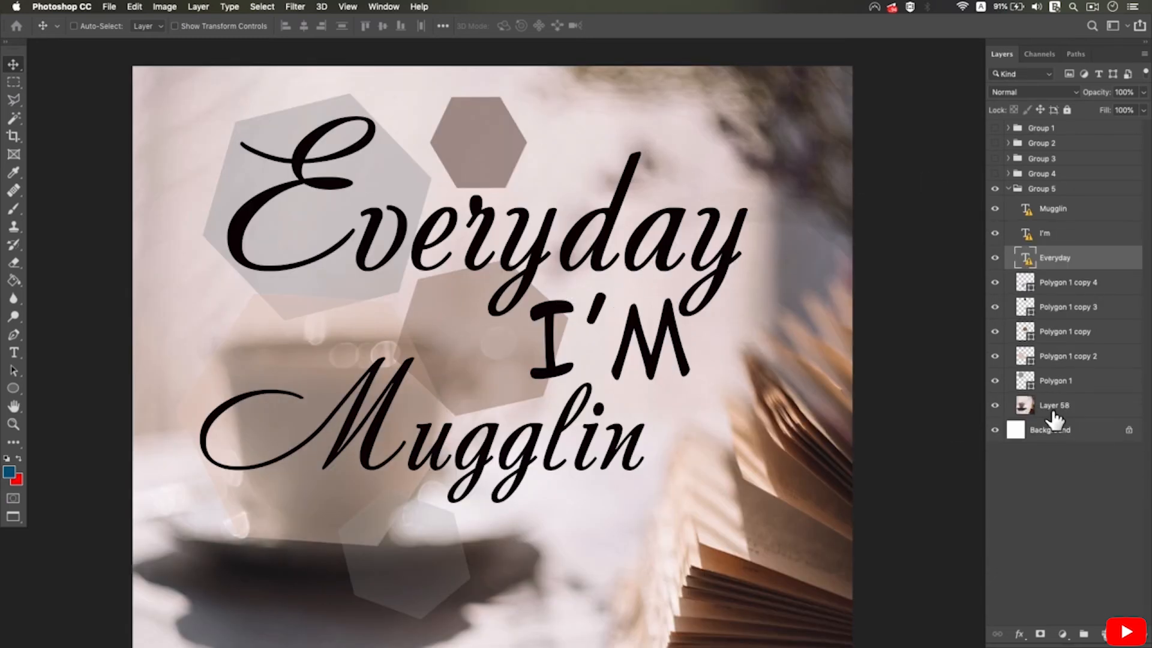
# Toggle the Layer 58 photo's visibility and examine how it backs the Everyday I'm Mugglin poster
pyautogui.click(995, 406)
pyautogui.click(996, 406)
pyautogui.click(1032, 405)
pyautogui.moveTo(797, 372); pyautogui.dragTo(701, 359)
pyautogui.press('space')
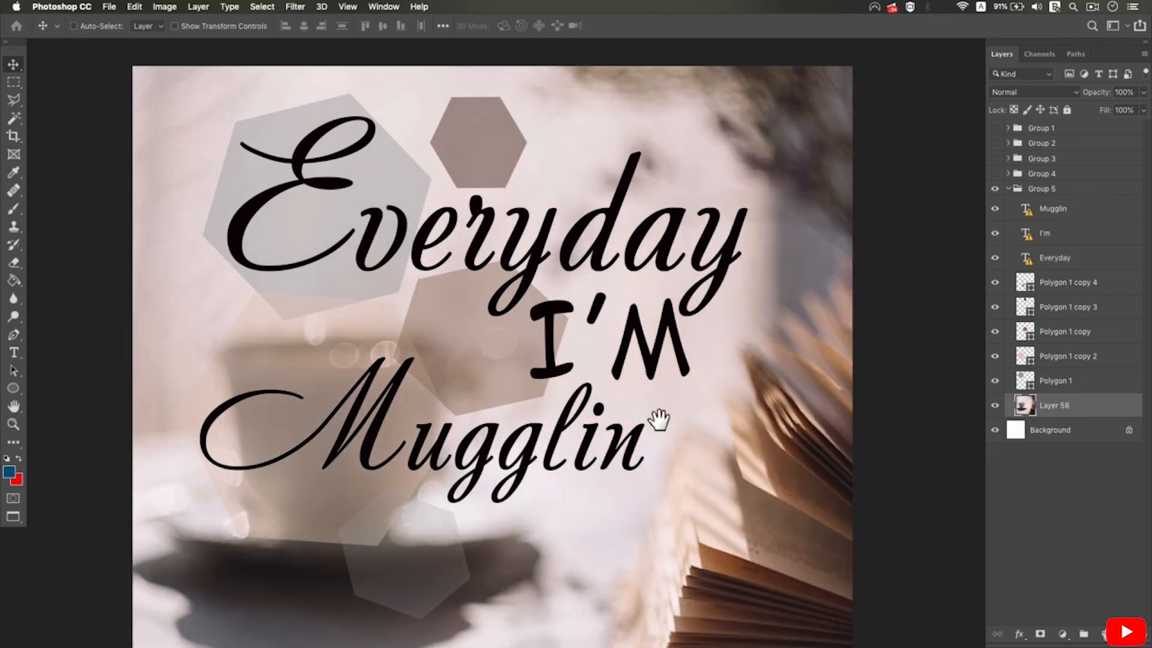
pyautogui.moveTo(660, 417); pyautogui.dragTo(647, 355)
pyautogui.press('super+minus')
# Draw a brown hexagon with the Polygon tool in the lower-left corner of the Everyday I'm Mugglin poster
pyautogui.rightClick(523, 314)
pyautogui.click(524, 313)
pyautogui.click(13, 388)
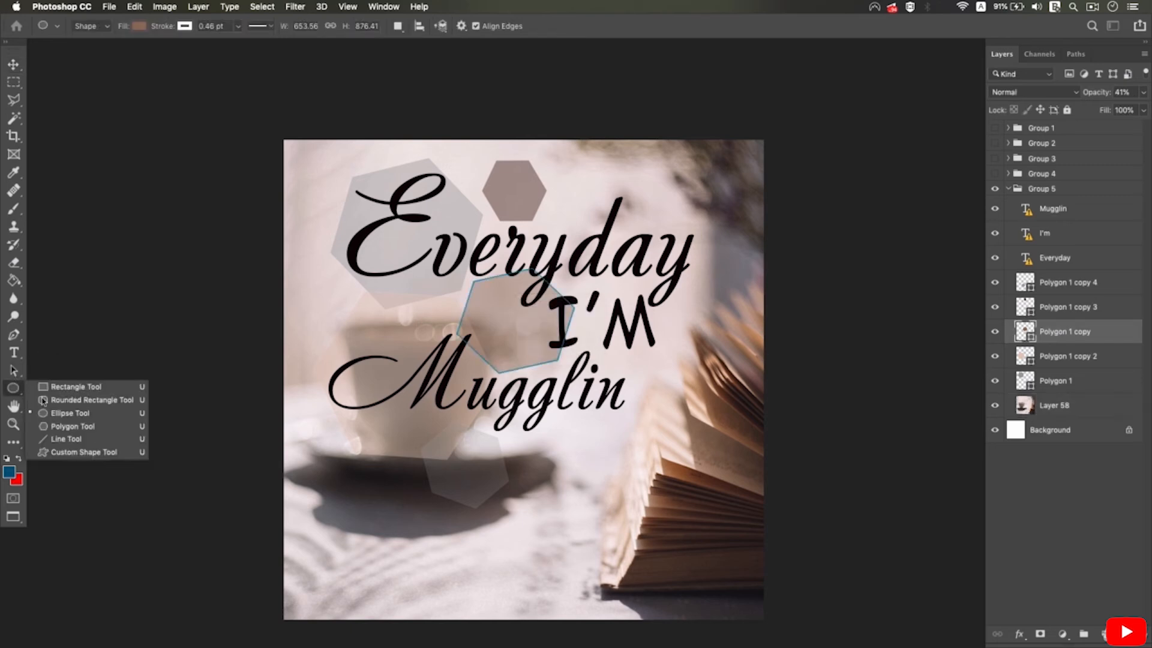
pyautogui.click(90, 427)
pyautogui.click(123, 422)
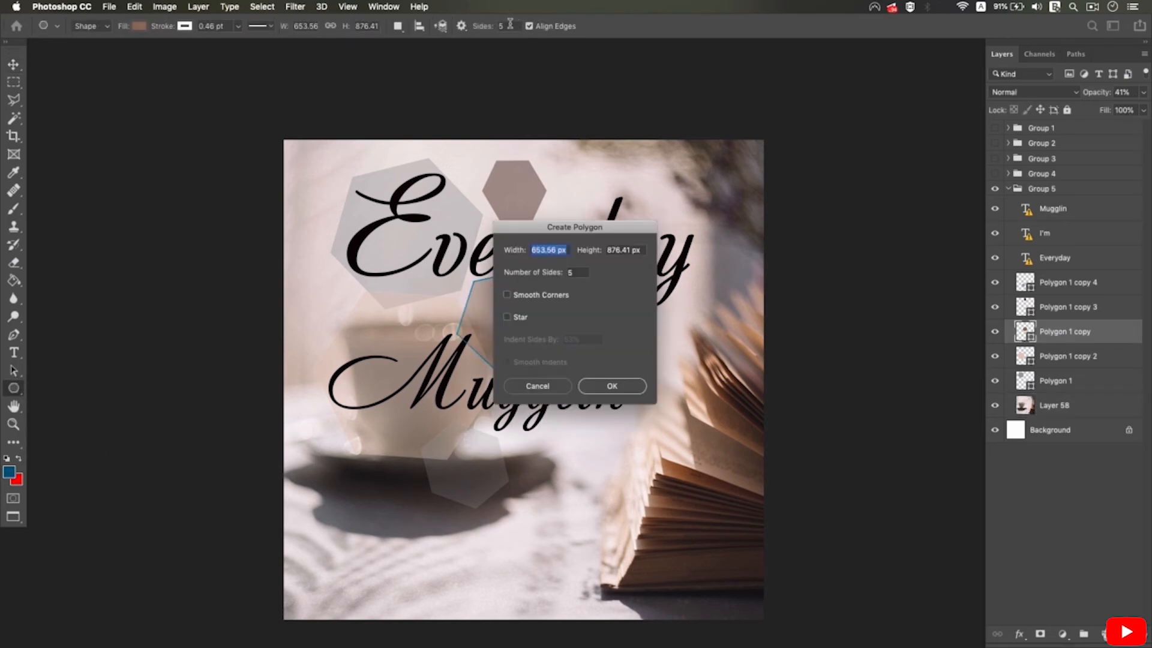
pyautogui.click(536, 386)
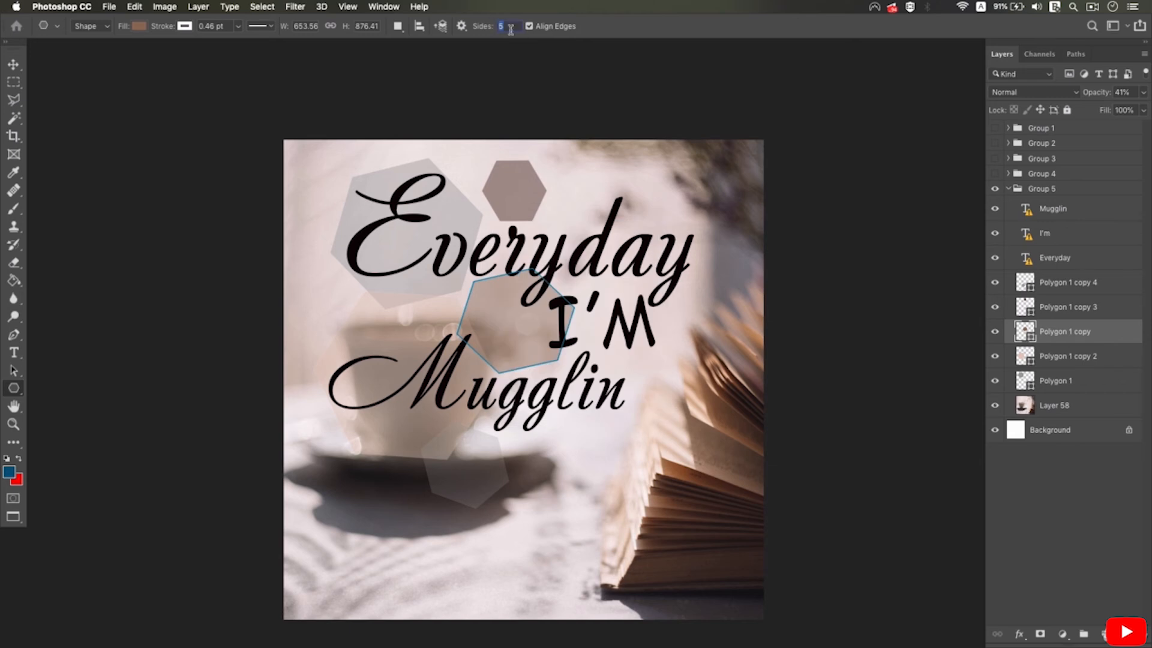
pyautogui.moveTo(339, 545); pyautogui.dragTo(369, 577)
pyautogui.click(14, 64)
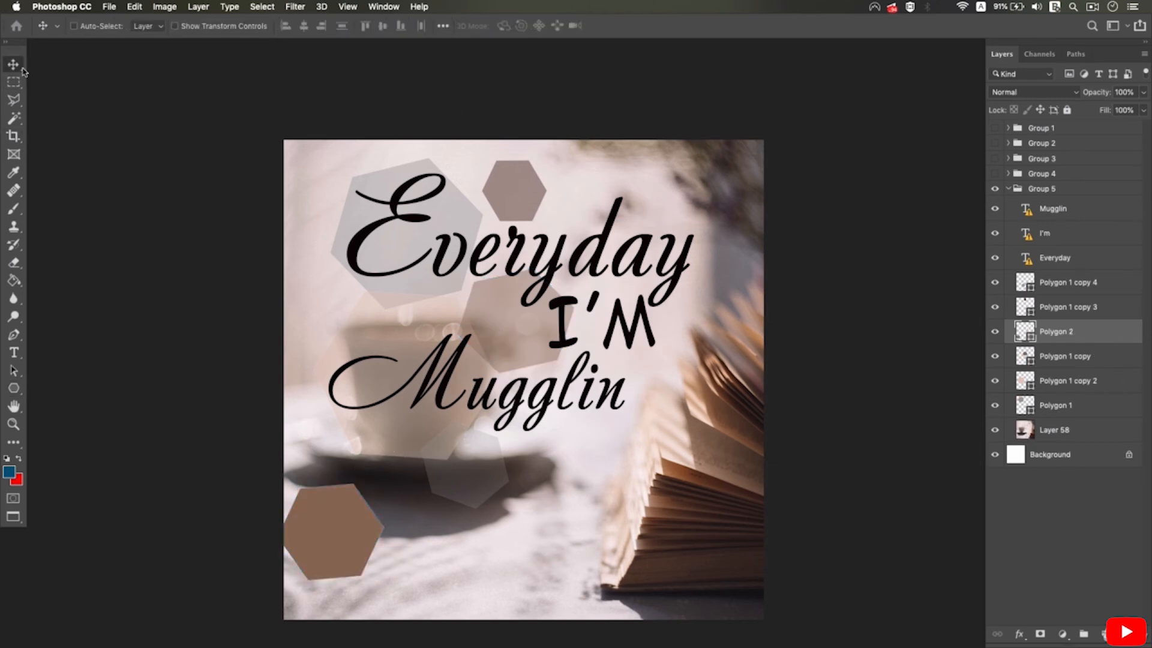
# Move the new hexagon to the poster's lower middle and lower its layer opacity to 46%
pyautogui.moveTo(366, 528); pyautogui.dragTo(579, 547)
pyautogui.click(1141, 94)
pyautogui.click(1118, 108)
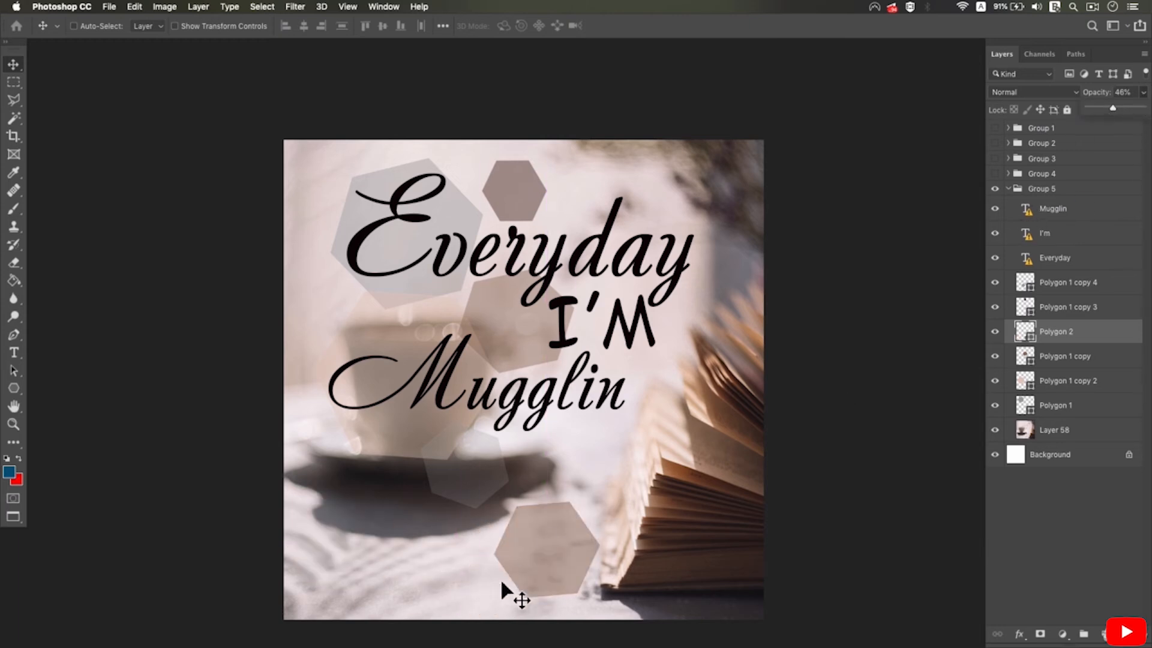
# Rotate the new hexagon to point upward and place it over the lower-left edge of the open book
pyautogui.moveTo(478, 594); pyautogui.dragTo(545, 540)
pyautogui.hotkey('ctrl', 't')
pyautogui.moveTo(664, 482); pyautogui.dragTo(661, 420)
pyautogui.press('Return')
pyautogui.moveTo(586, 496); pyautogui.dragTo(619, 518)
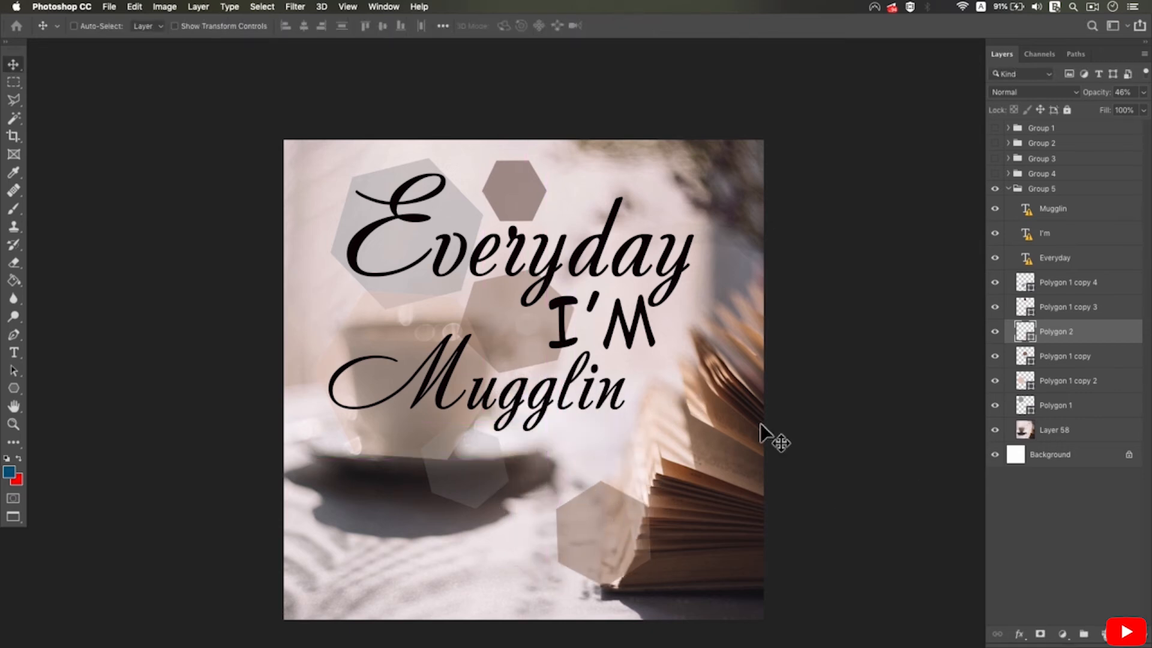
# Try moving the small pale Polygon 1 copy 4 hexagon away from the saucer and undo the move
pyautogui.rightClick(480, 450)
pyautogui.click(493, 477)
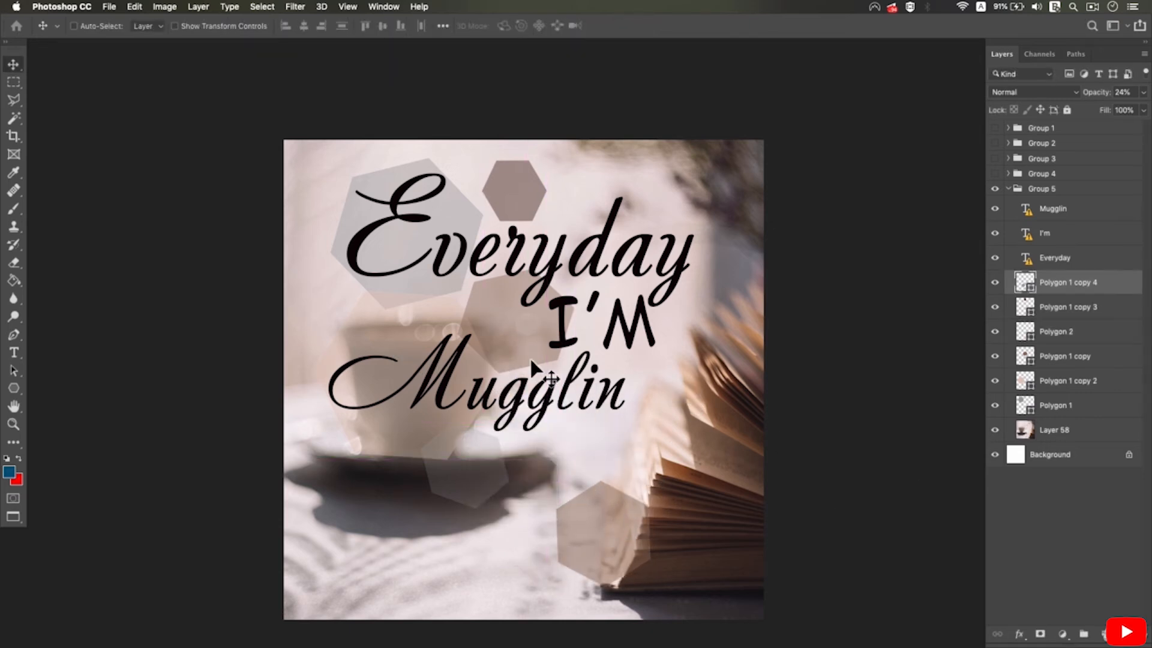
pyautogui.moveTo(437, 485); pyautogui.dragTo(576, 447)
pyautogui.hotkey('ctrl', 'z')
pyautogui.rightClick(508, 397)
pyautogui.click(522, 402)
pyautogui.hotkey('ctrl', 'z')
pyautogui.click(560, 414)
# Try shifting the Mugglin lettering and a neighbouring poster element, undoing each move
pyautogui.rightClick(489, 302)
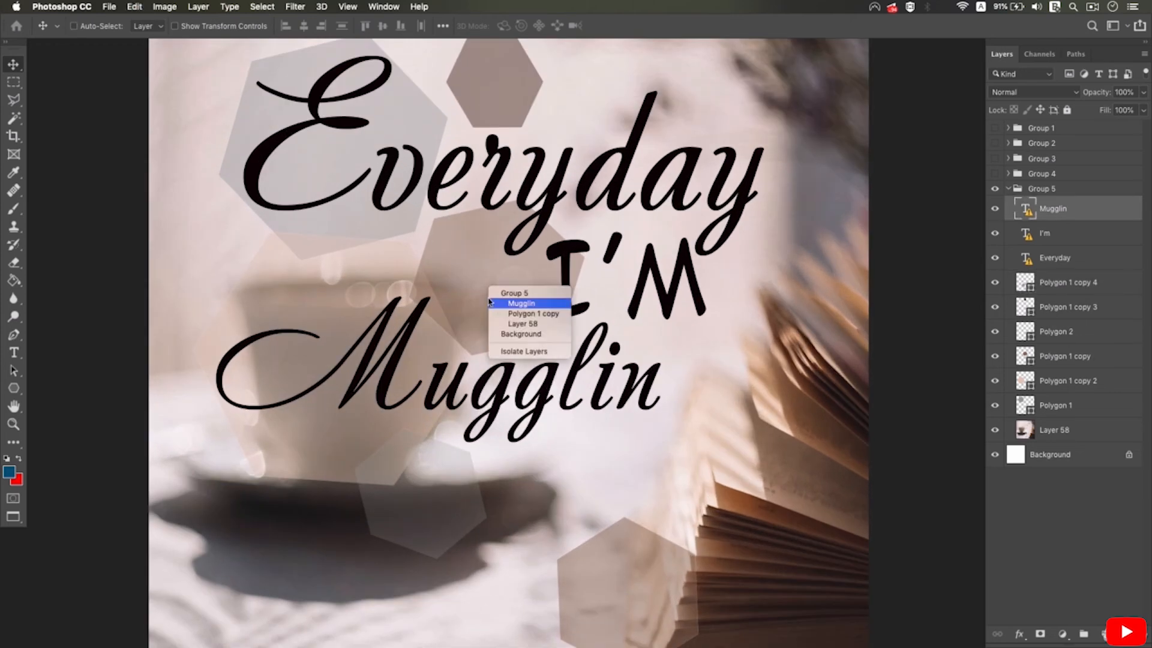
pyautogui.click(501, 307)
pyautogui.moveTo(509, 330)
pyautogui.mouseDown()
pyautogui.moveTo(610, 356)
pyautogui.moveTo(495, 313)
pyautogui.mouseUp()
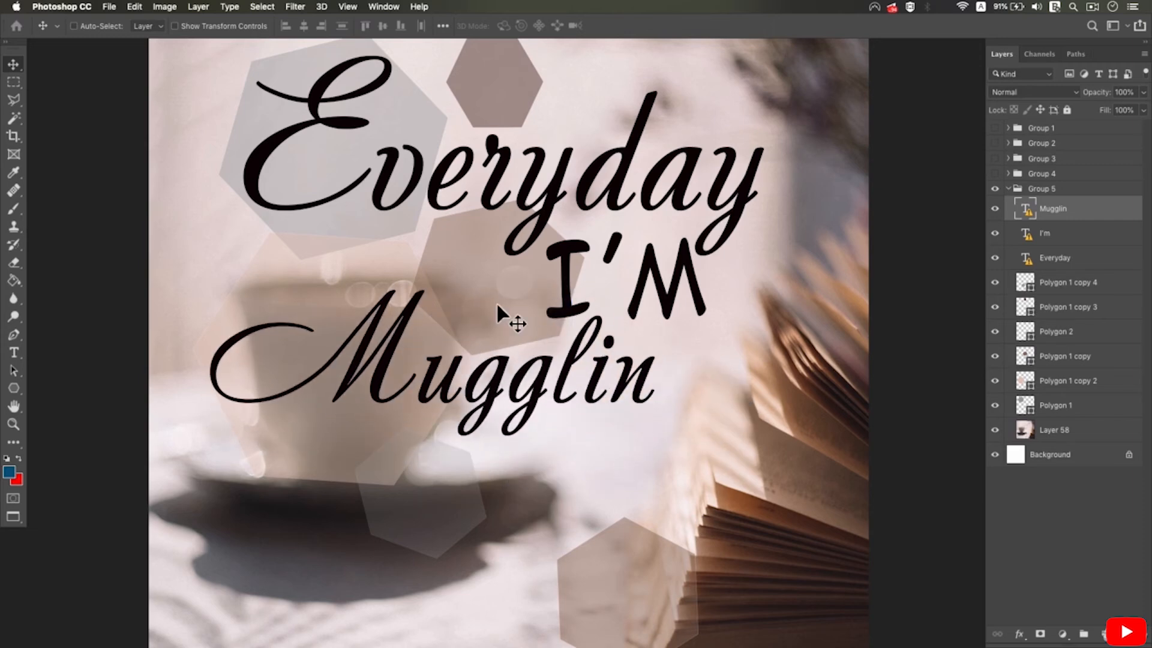
pyautogui.press('super+z')
pyautogui.rightClick(468, 240)
pyautogui.click(480, 239)
pyautogui.moveTo(474, 239); pyautogui.dragTo(449, 265)
pyautogui.press('super+z')
# Try moving the Layer 58 background photo behind the lettering and undo the move
pyautogui.rightClick(508, 91)
pyautogui.click(516, 105)
pyautogui.rightClick(506, 82)
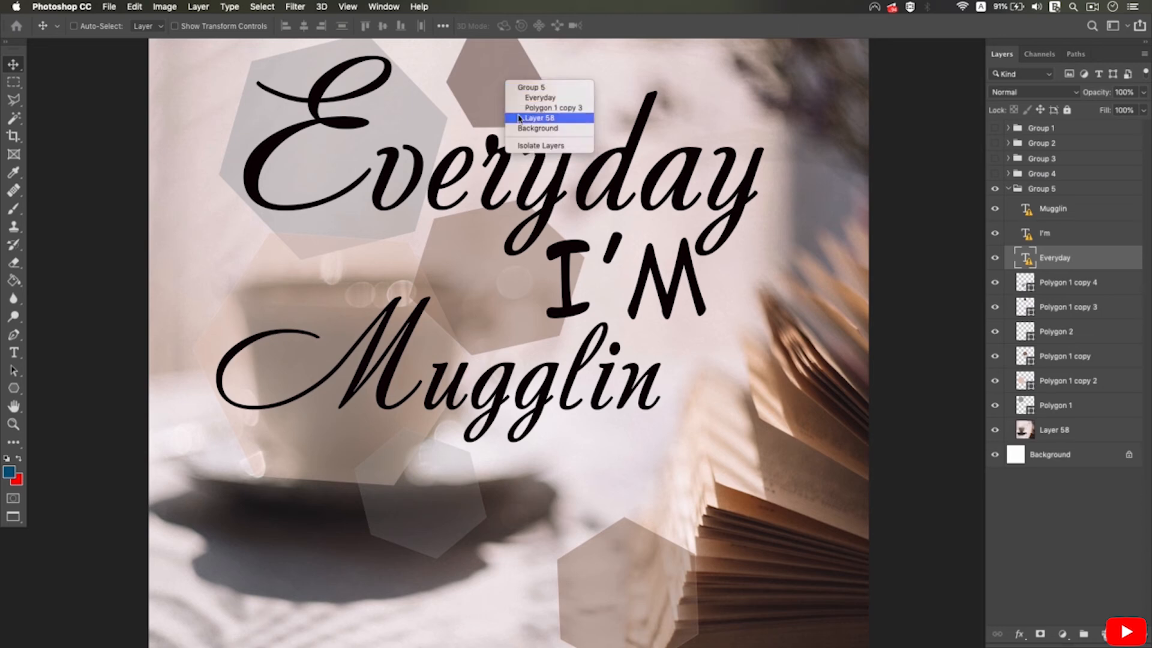
pyautogui.click(505, 92)
pyautogui.moveTo(504, 92); pyautogui.dragTo(478, 199)
pyautogui.keyDown('alt'); pyautogui.click(545, 281); pyautogui.keyUp('alt')
pyautogui.press('super+z')
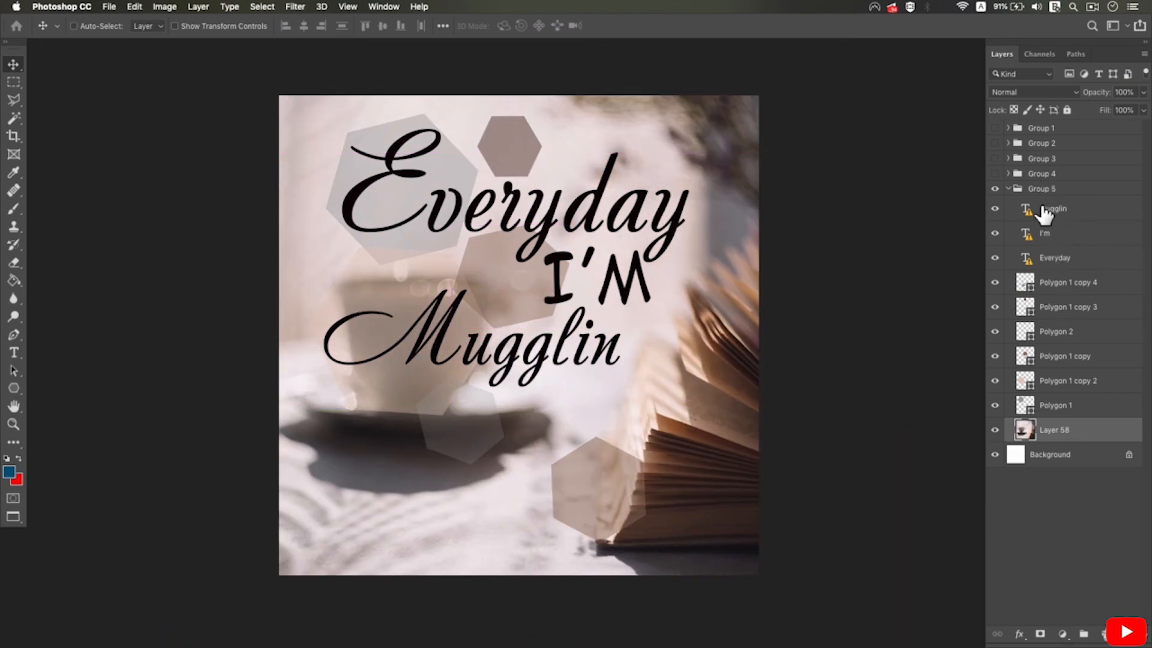
# Collapse and hide Group 5, switching the canvas back to the Group 4 poster
pyautogui.click(1012, 189)
pyautogui.click(996, 189)
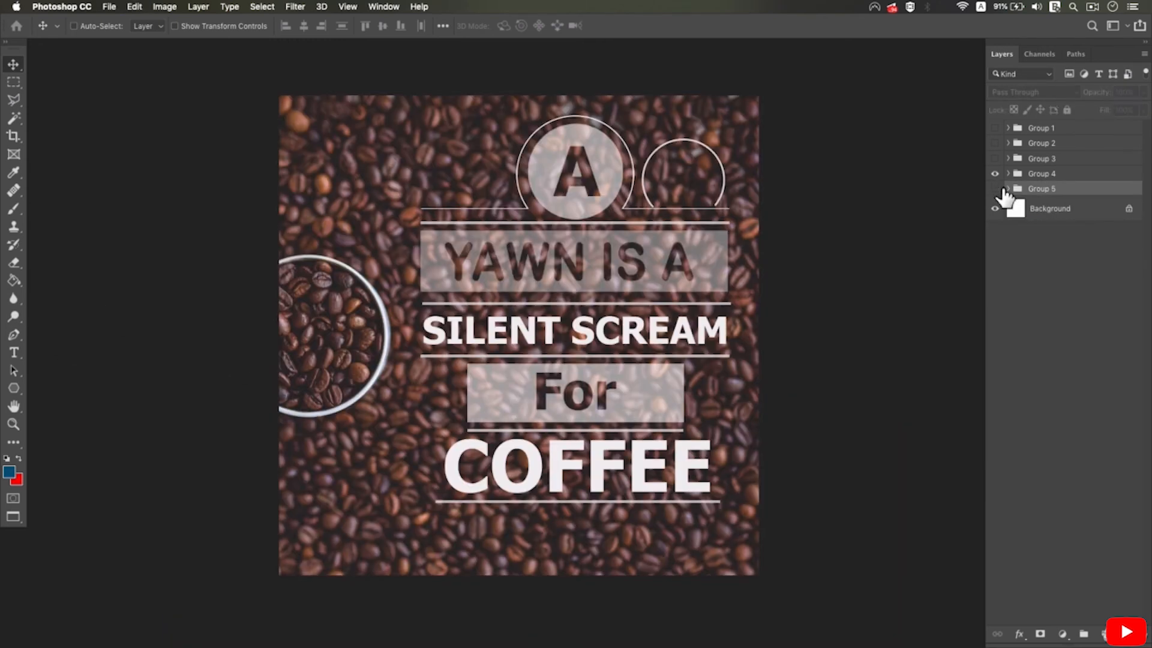
# Show Group 3, Group 2 and Group 1 in turn to view their coffee posters
pyautogui.click(994, 174)
pyautogui.click(994, 159)
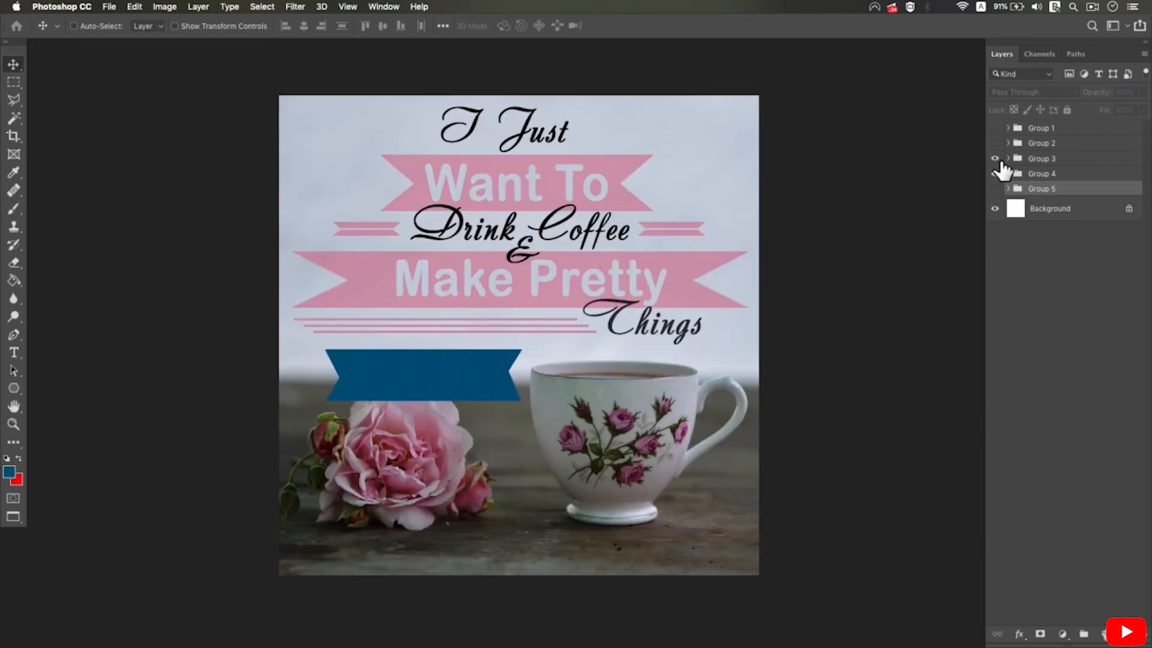
pyautogui.click(996, 143)
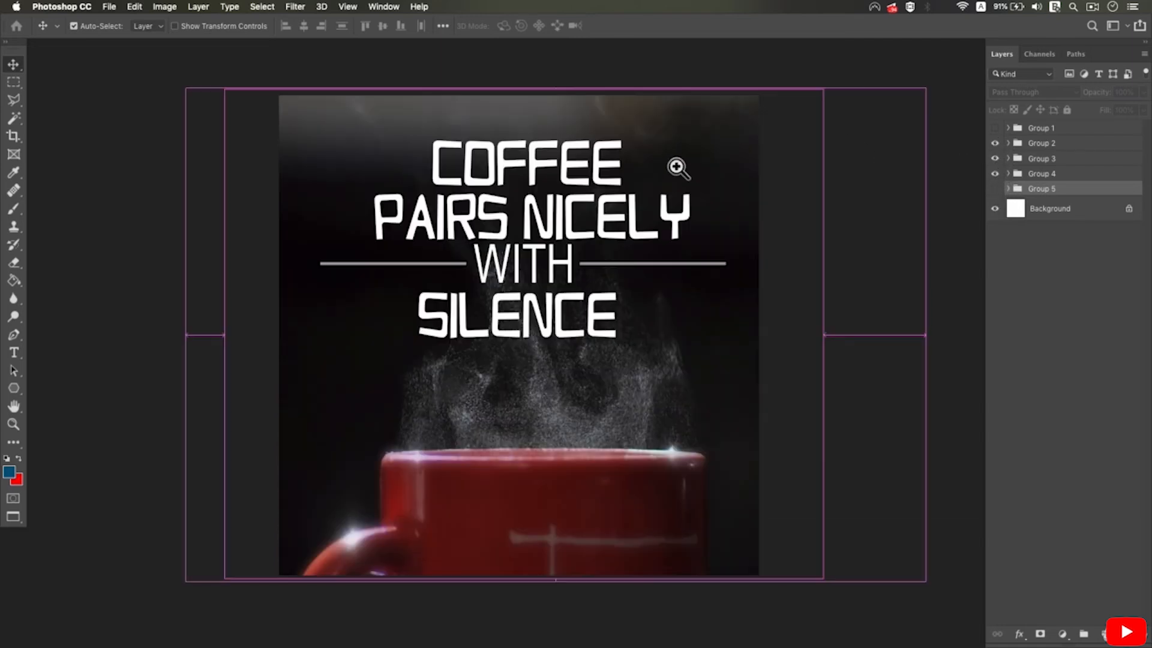
pyautogui.scroll(2, 686, 162)
pyautogui.click(995, 128)
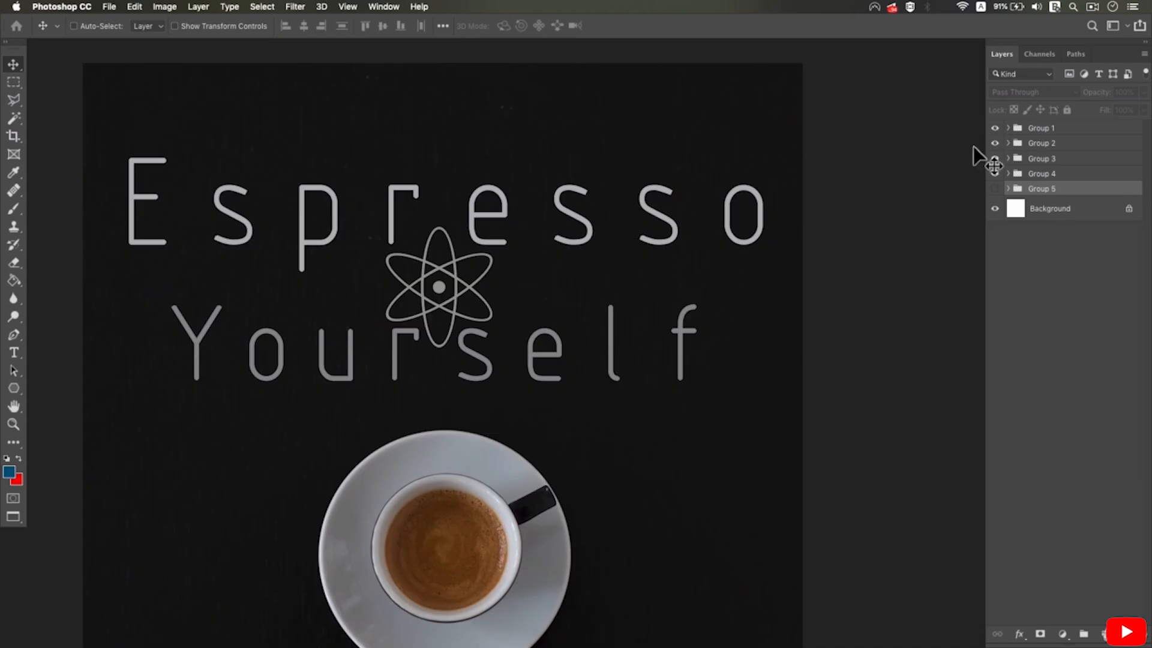
# Switch to Chrome and search Google Images for "quotes image"
pyautogui.click(646, 637)
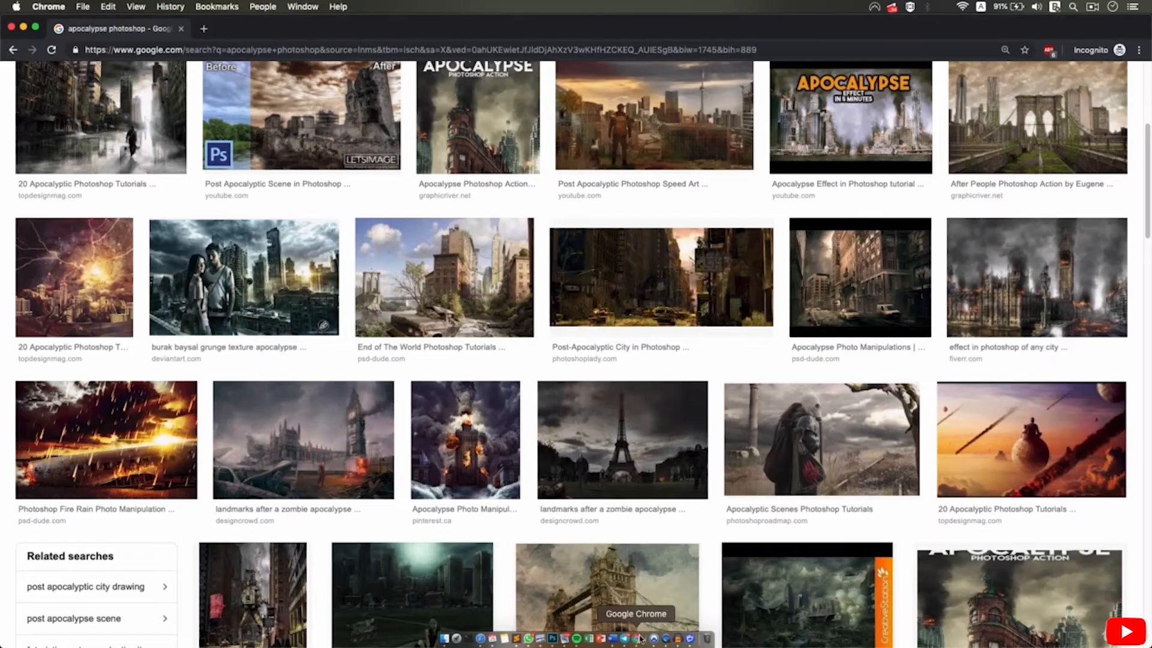
pyautogui.scroll(5, 463, 206)
pyautogui.tripleClick(345, 86)
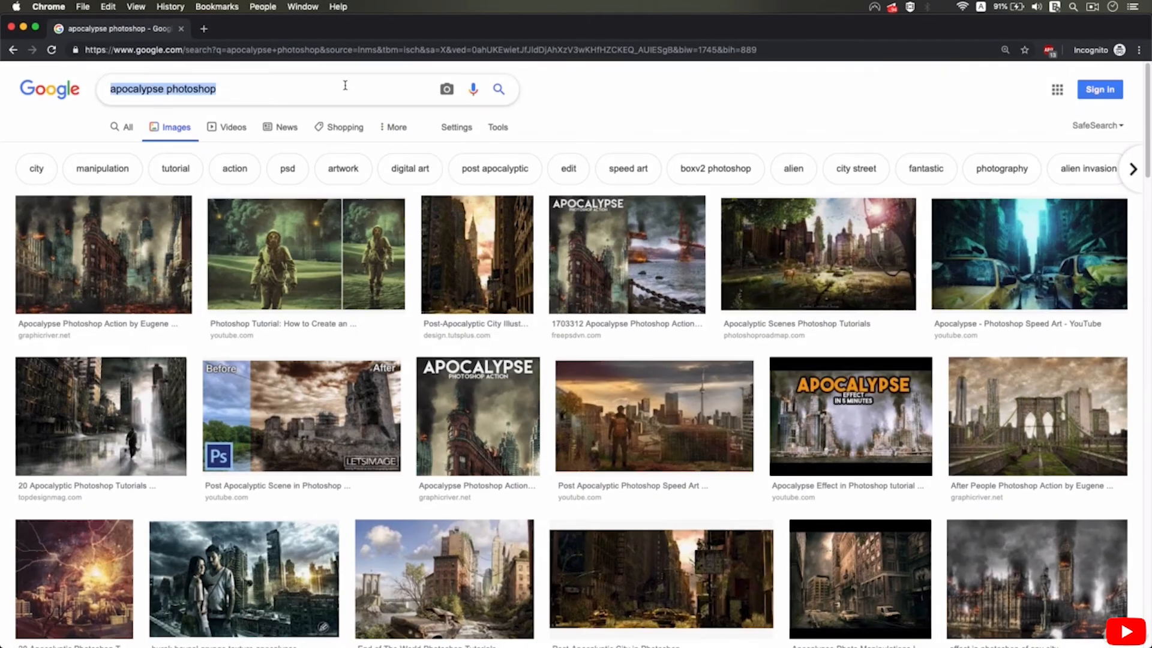
pyautogui.write('quotes image')
pyautogui.press('Return')
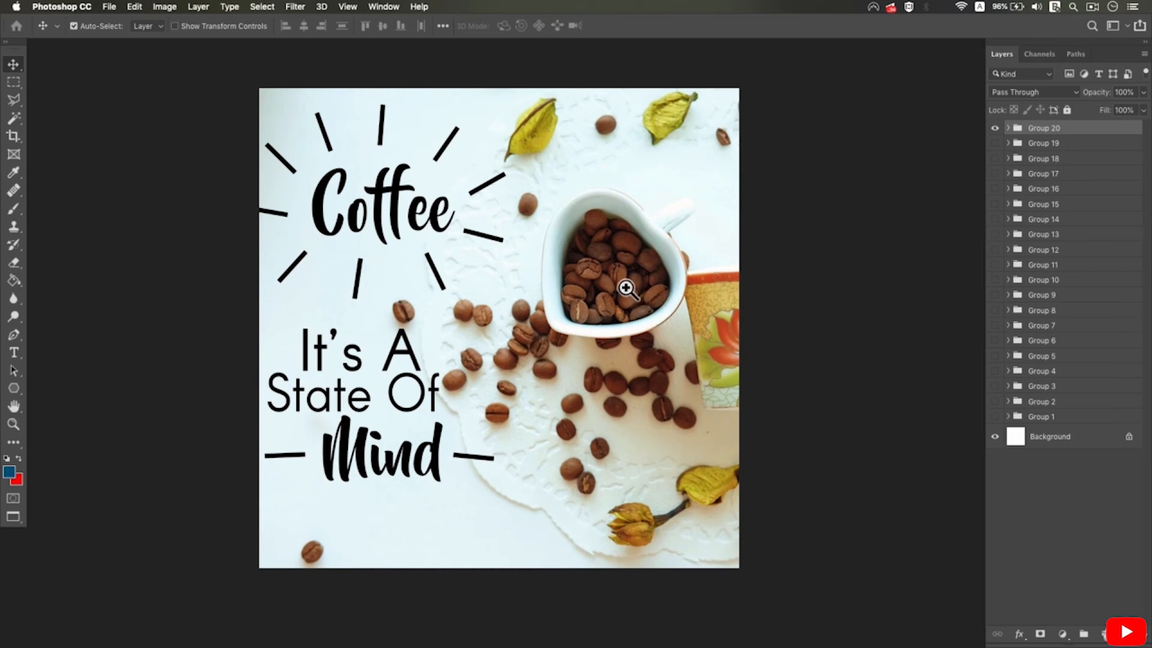
# Expand Group 20 to examine the layers of the Coffee It's A State Of Mind poster
pyautogui.scroll(3, 624, 296)
pyautogui.moveTo(591, 249); pyautogui.dragTo(656, 237)
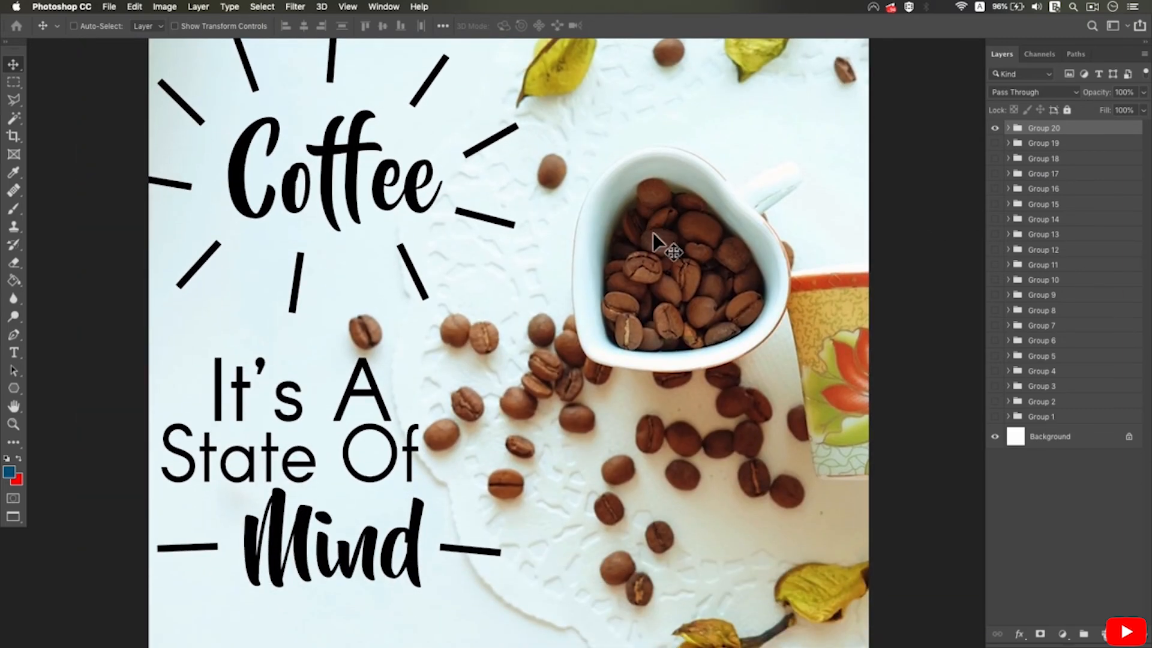
pyautogui.click(1009, 129)
pyautogui.keyDown('alt'); pyautogui.click(784, 178); pyautogui.keyUp('alt')
pyautogui.moveTo(732, 198); pyautogui.dragTo(628, 188)
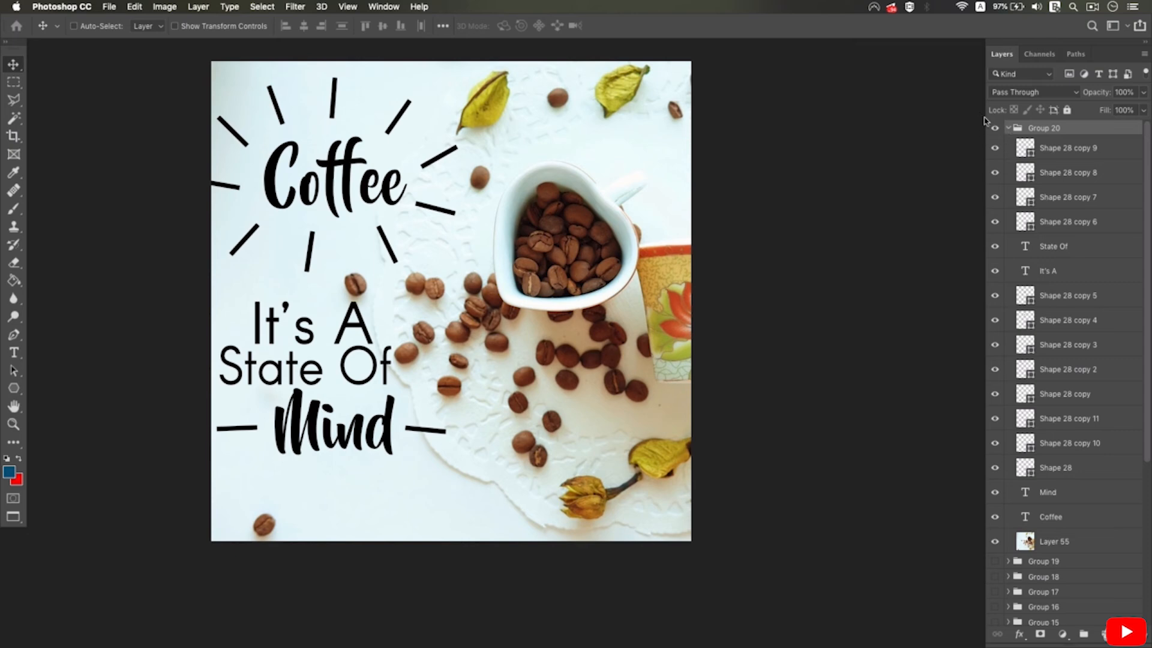
pyautogui.moveTo(993, 125); pyautogui.dragTo(912, 125)
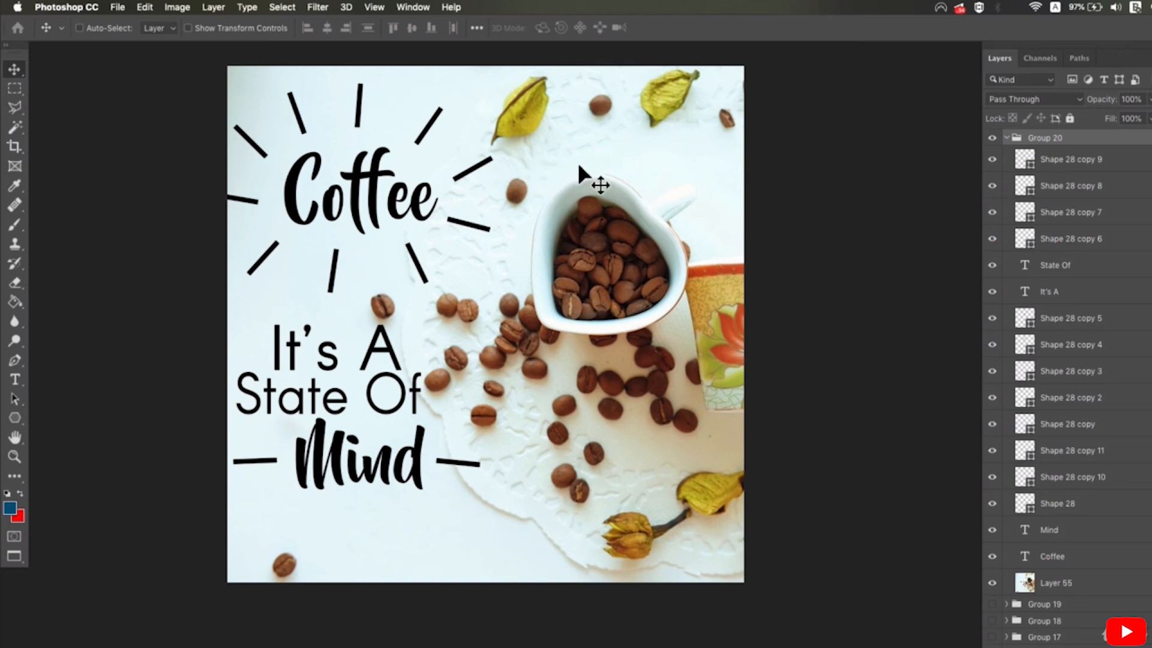
# Toggle the visibility of several Shape 28 copies and the State Of and It's A text layers to identify them
pyautogui.click(1085, 157)
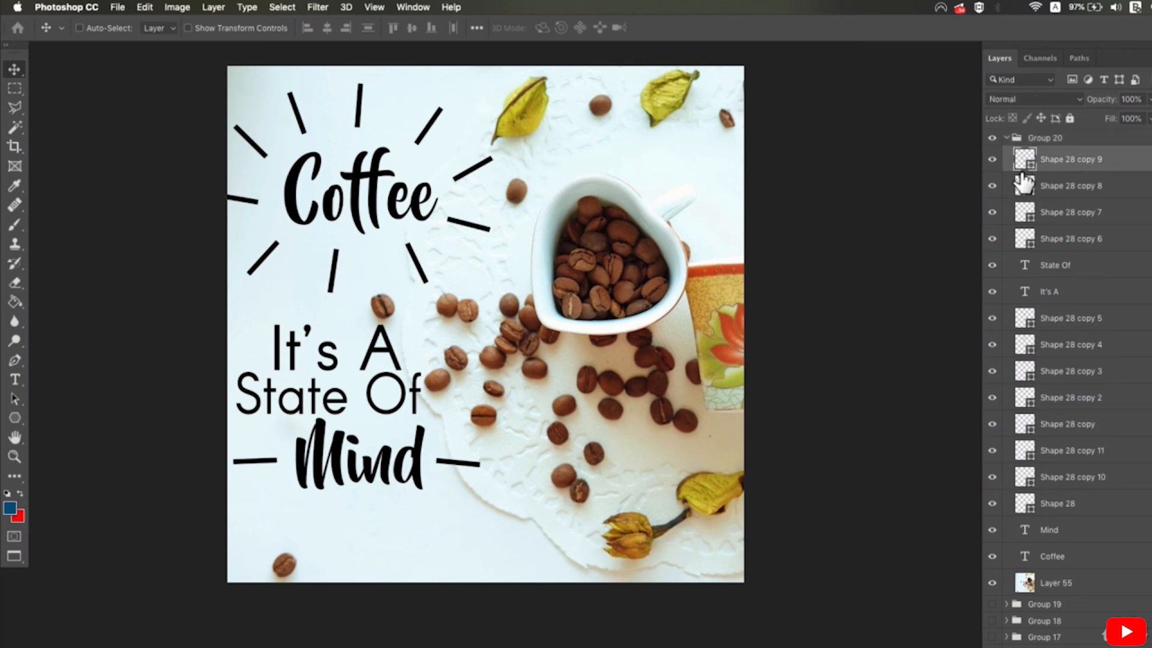
pyautogui.click(995, 186)
pyautogui.click(994, 291)
pyautogui.click(993, 291)
pyautogui.click(992, 264)
pyautogui.click(993, 265)
pyautogui.click(992, 318)
pyautogui.click(996, 319)
pyautogui.click(995, 354)
pyautogui.click(996, 354)
# Select the Shape 28 copy 3 ray beside the Coffee lettering and toggle its visibility
pyautogui.scroll(4, 334, 155)
pyautogui.rightClick(507, 147)
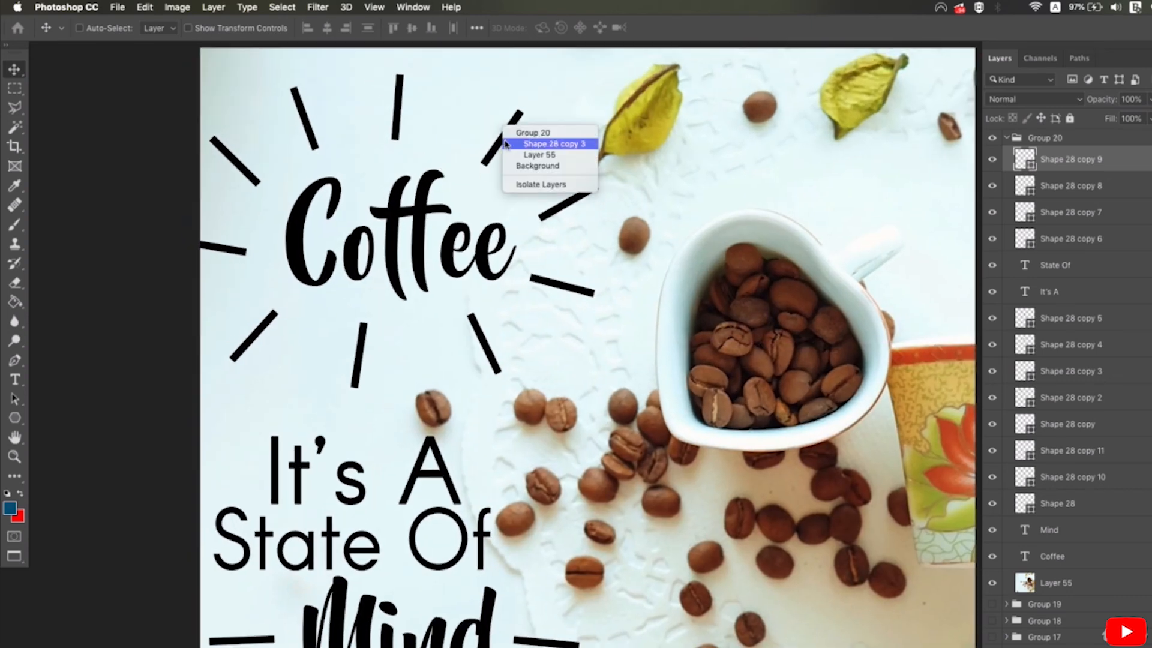
pyautogui.click(543, 142)
pyautogui.click(1000, 372)
pyautogui.click(1001, 372)
# Select the Shape 28 copy 2 ray above Coffee, toggle its visibility, then try moving it and undo the move
pyautogui.rightClick(394, 142)
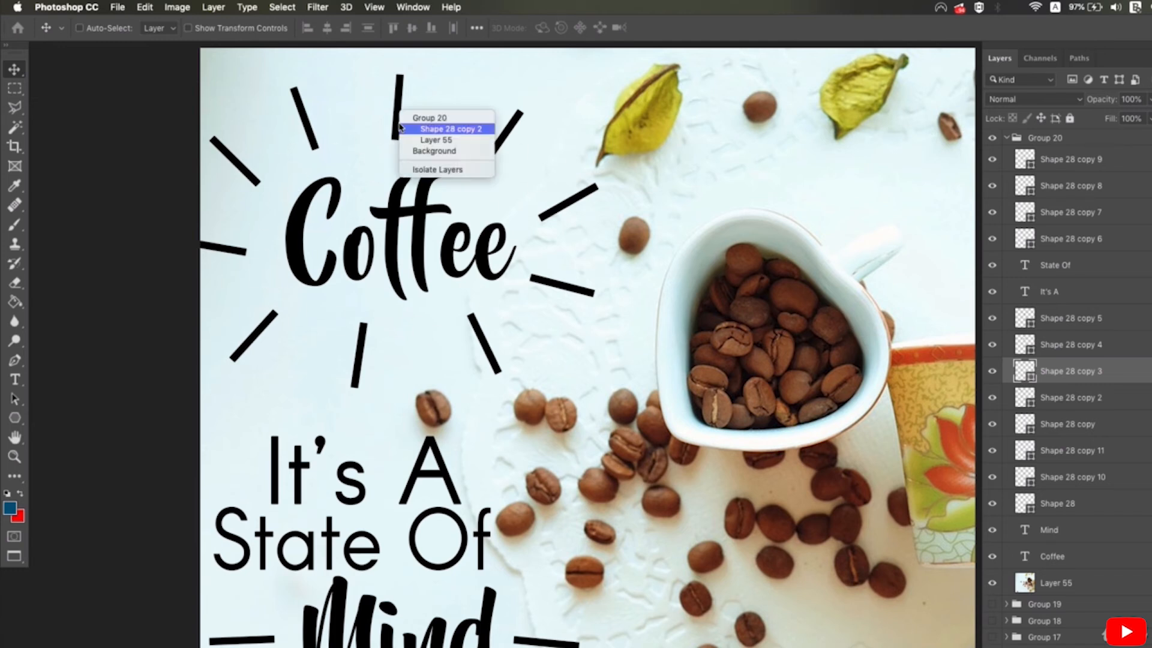
pyautogui.click(422, 129)
pyautogui.click(1000, 398)
pyautogui.click(1001, 398)
pyautogui.moveTo(457, 147); pyautogui.dragTo(515, 159)
pyautogui.press('super+z')
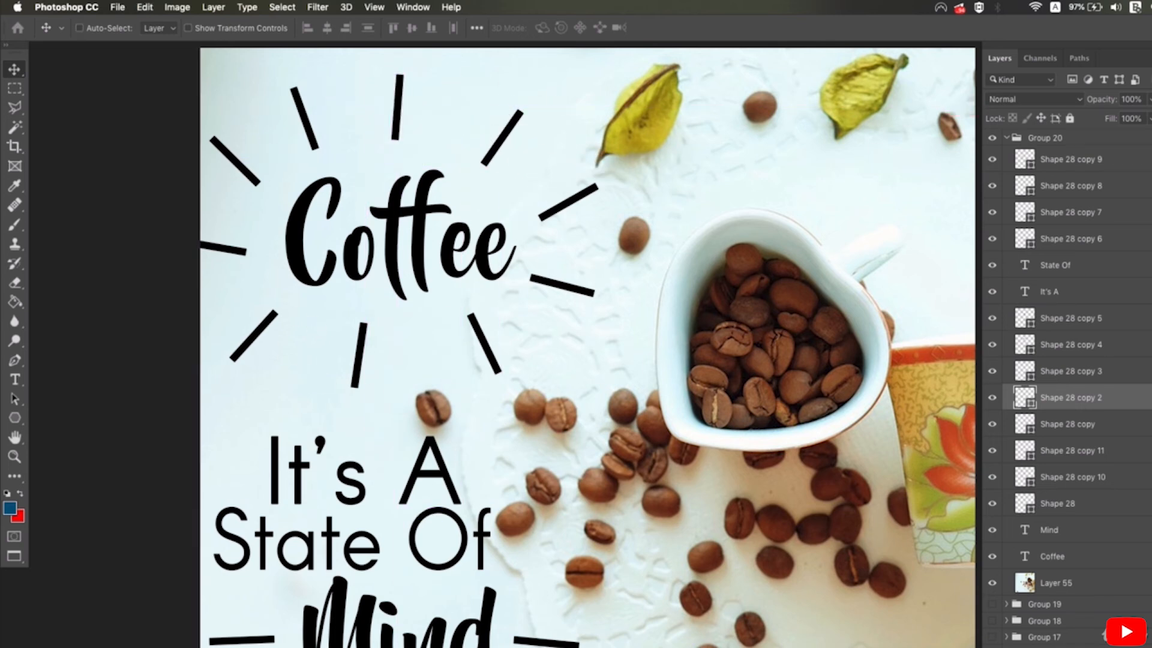
# Select the Layer 55 coffee bean photo and toggle its visibility to check the poster's background
pyautogui.click(1118, 327)
pyautogui.rightClick(805, 196)
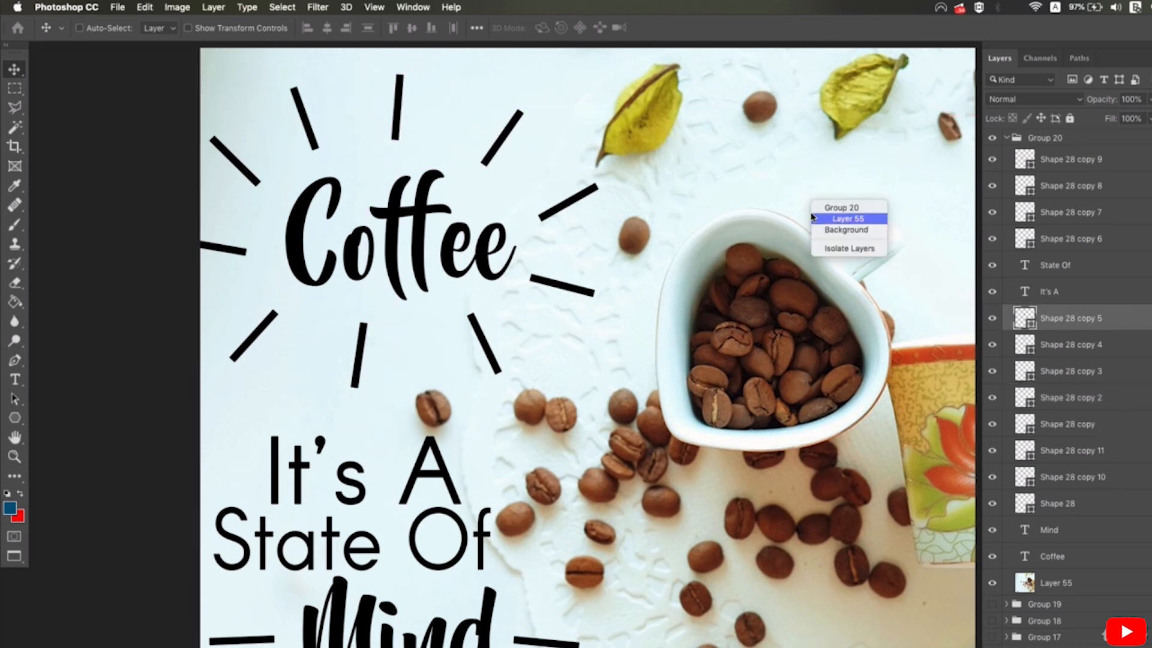
pyautogui.click(827, 219)
pyautogui.click(992, 582)
pyautogui.click(992, 582)
# Collapse and hide Group 20, then show and expand Group 19
pyautogui.keyDown('alt'); pyautogui.click(808, 413); pyautogui.keyUp('alt')
pyautogui.moveTo(785, 428); pyautogui.dragTo(569, 323)
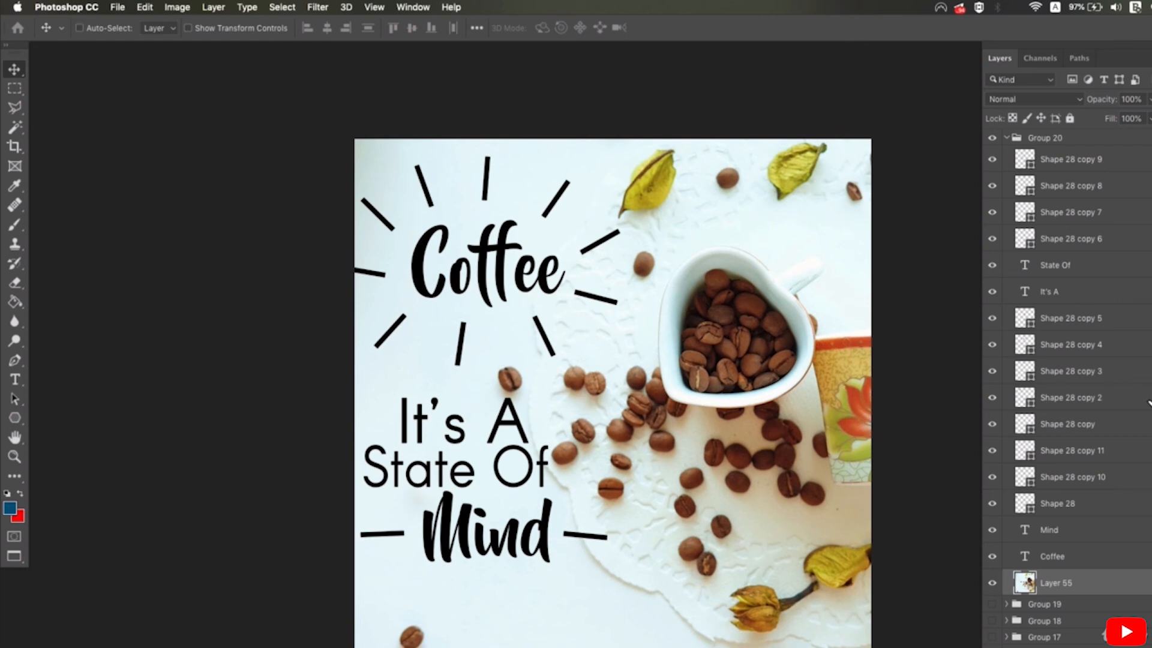
pyautogui.click(1007, 137)
pyautogui.click(991, 137)
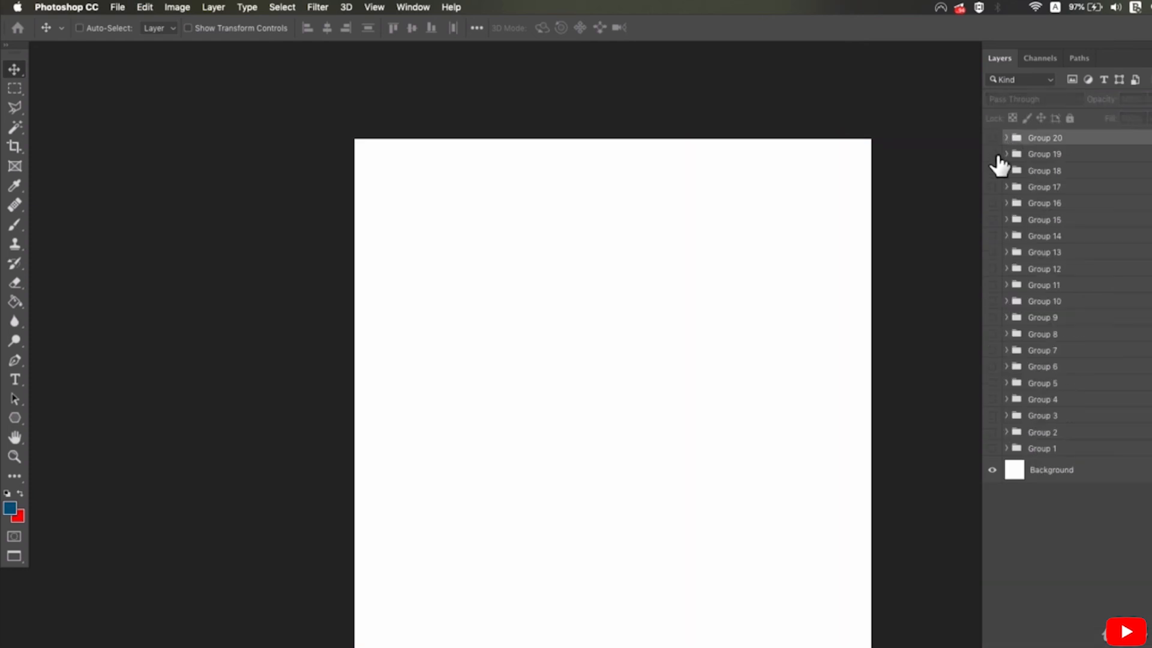
pyautogui.click(991, 155)
pyautogui.click(1007, 154)
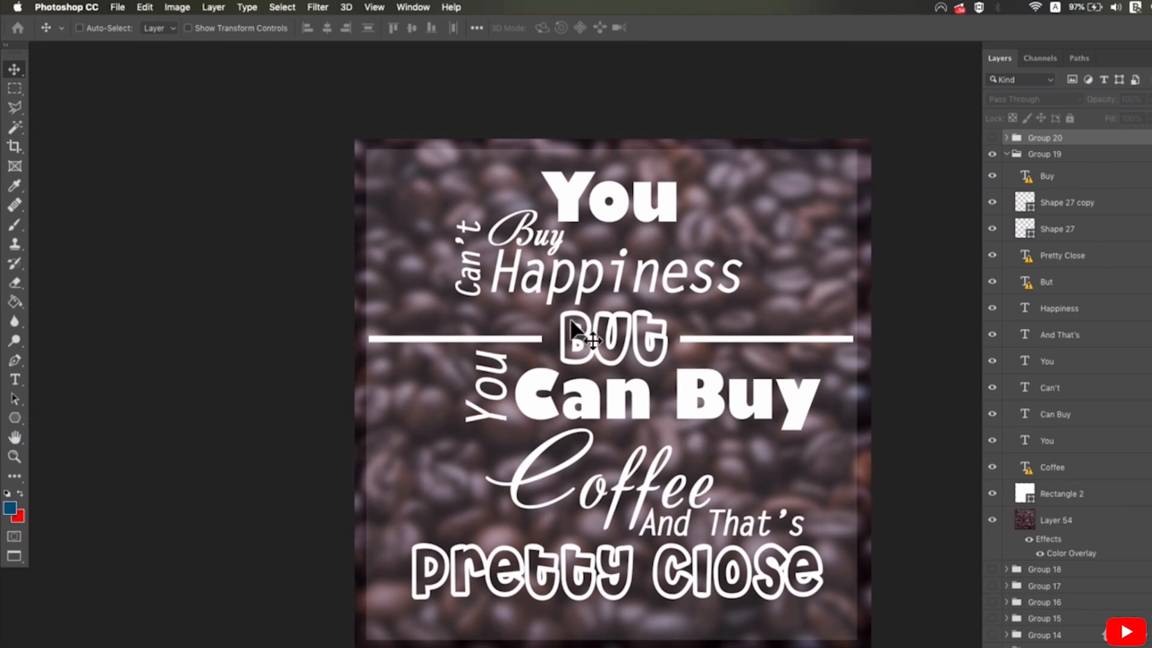
# Select the translucent Rectangle 2 layer and toggle its visibility to examine its effect over the background
pyautogui.moveTo(770, 316); pyautogui.dragTo(678, 276)
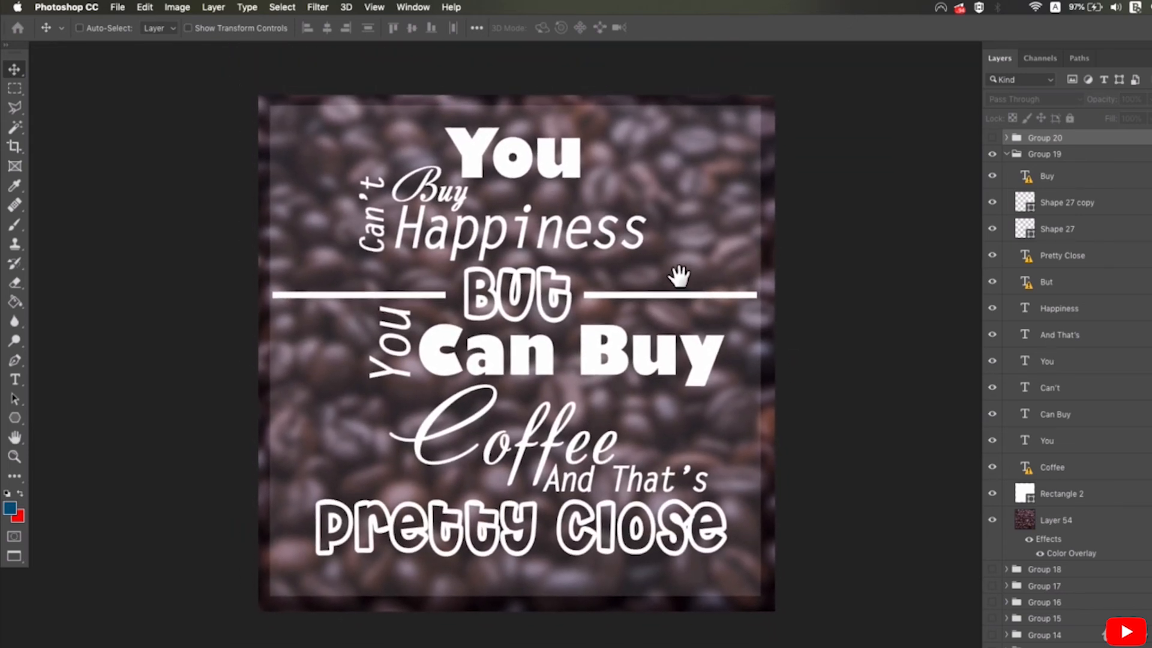
pyautogui.rightClick(696, 221)
pyautogui.click(707, 232)
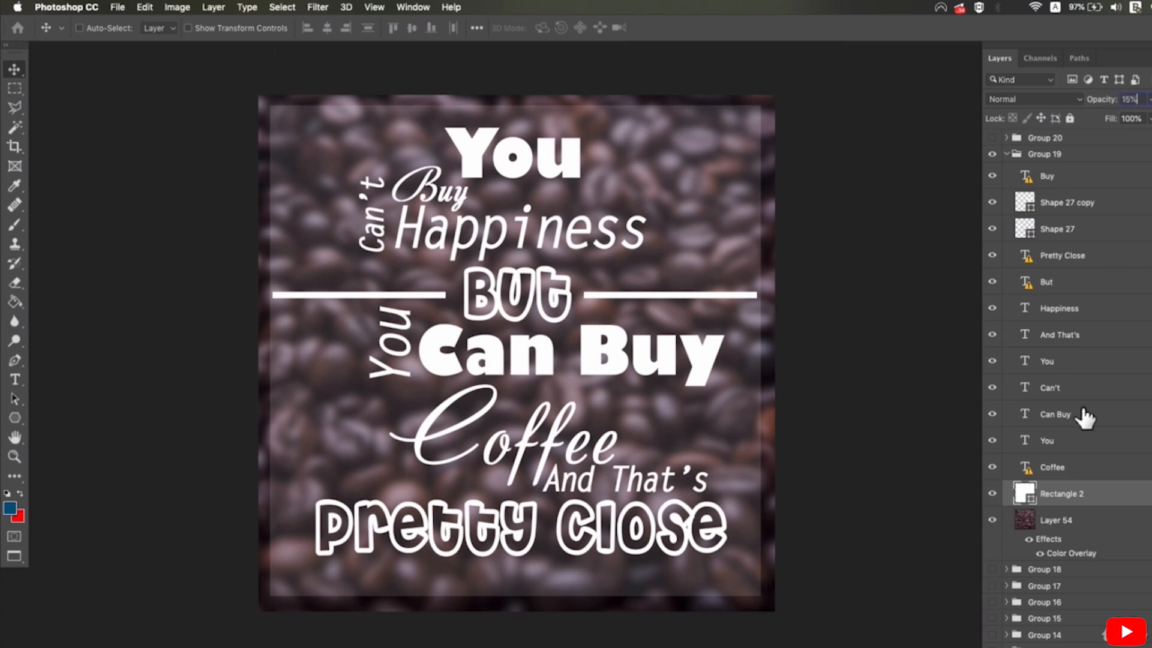
pyautogui.click(994, 493)
pyautogui.click(994, 494)
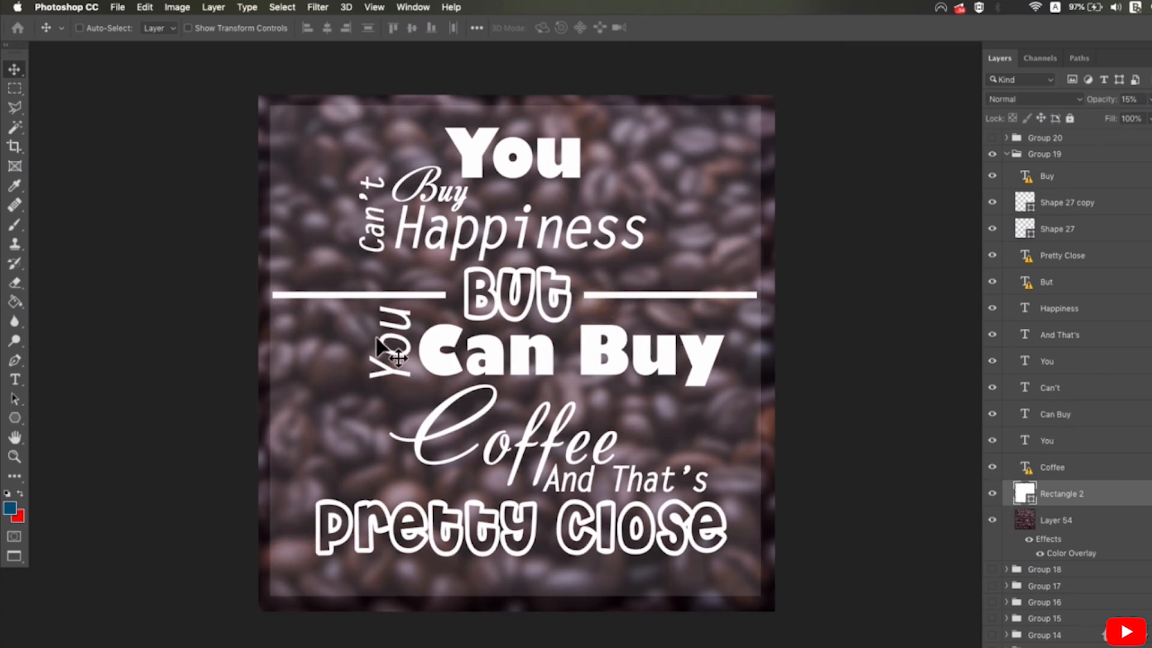
# Select the large You lettering and the Happiness lettering in turn to examine their text layers
pyautogui.rightClick(511, 174)
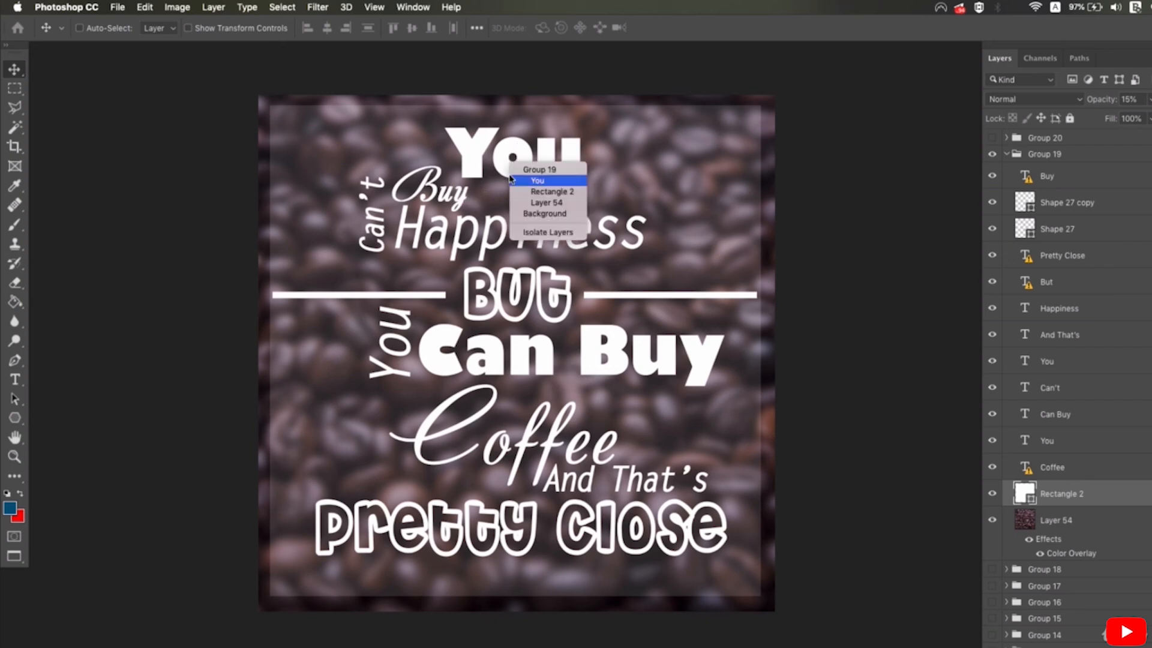
pyautogui.click(537, 180)
pyautogui.moveTo(547, 236); pyautogui.dragTo(578, 236)
pyautogui.rightClick(548, 236)
pyautogui.click(558, 241)
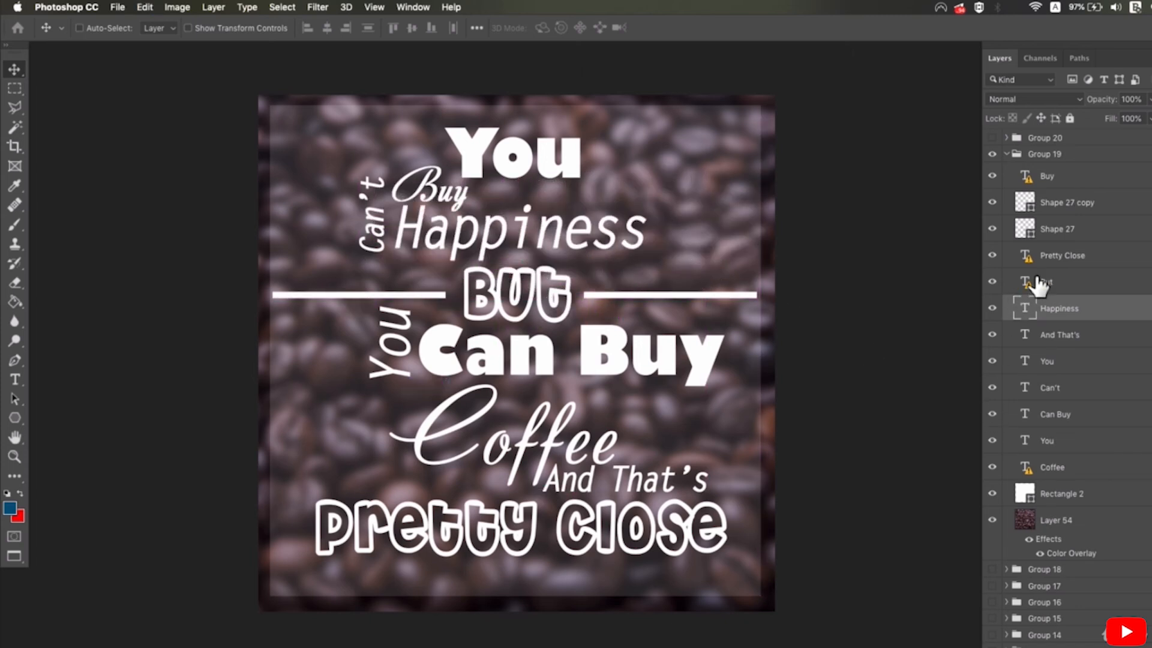
# Try moving the outlined But lettering and undo the move
pyautogui.click(1040, 264)
pyautogui.click(1039, 291)
pyautogui.moveTo(539, 294); pyautogui.dragTo(587, 315)
pyautogui.press('super+z')
# Try moving the vertical Can't lettering, undo the move, and open and close Free Transform on it
pyautogui.rightClick(377, 221)
pyautogui.click(396, 224)
pyautogui.moveTo(396, 232)
pyautogui.mouseDown()
pyautogui.moveTo(362, 258)
pyautogui.moveTo(383, 234)
pyautogui.mouseUp()
pyautogui.press('super+z')
pyautogui.press('super+t')
pyautogui.press('Return')
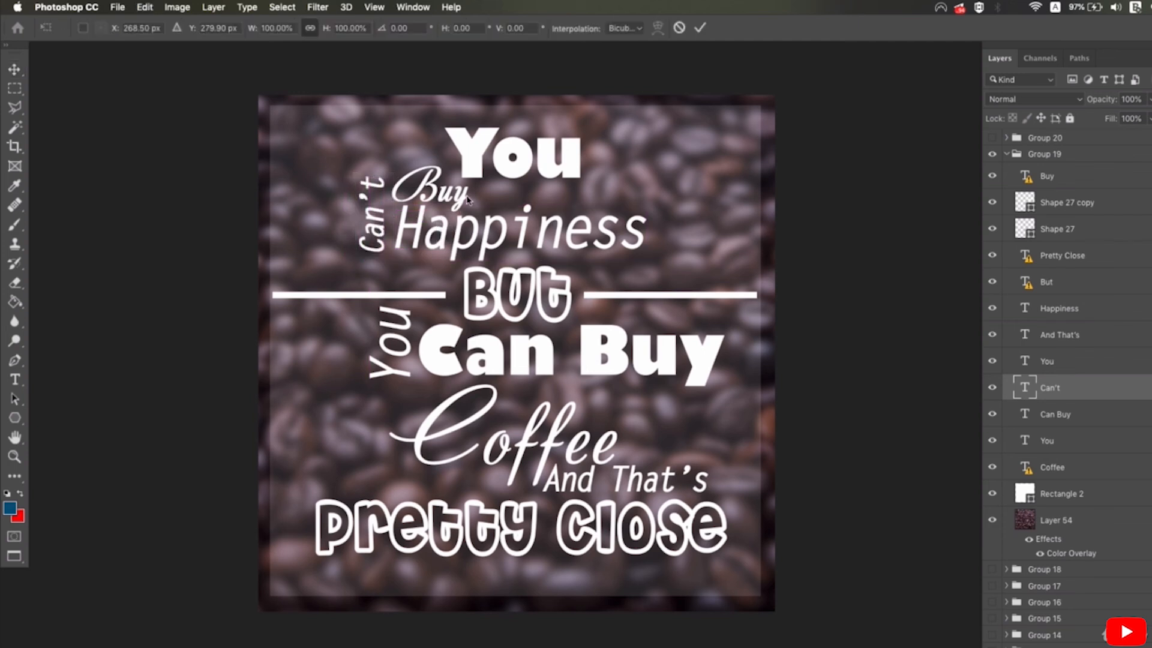
# Collapse and hide Group 19, then show and expand Group 18
pyautogui.click(1007, 154)
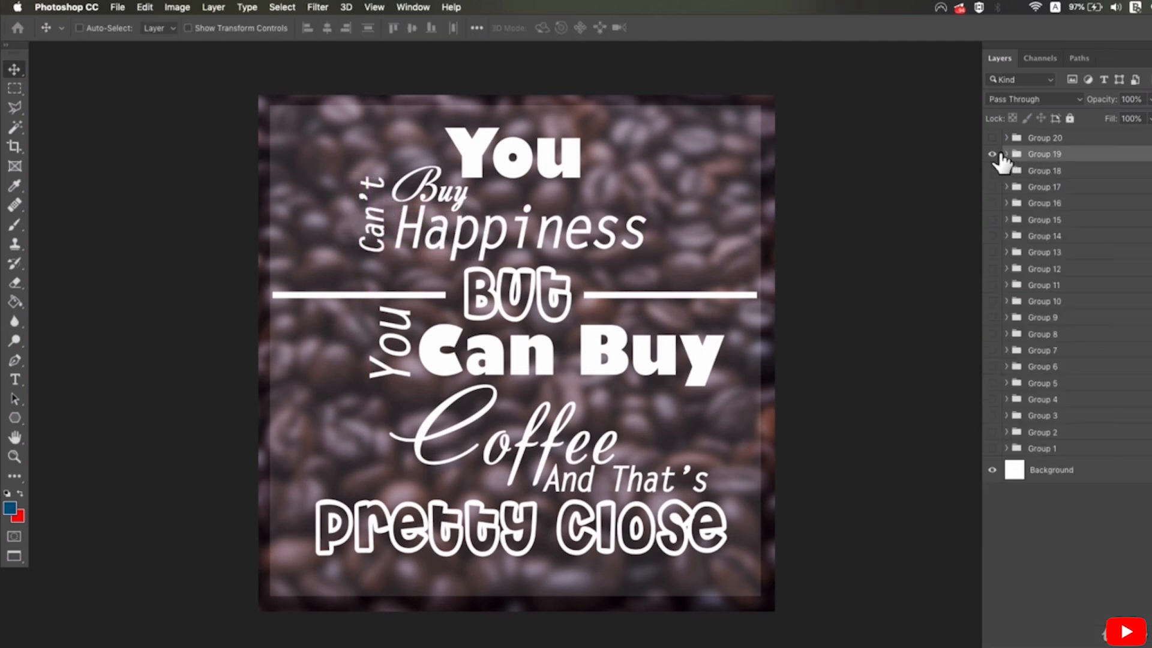
pyautogui.click(992, 153)
pyautogui.click(992, 170)
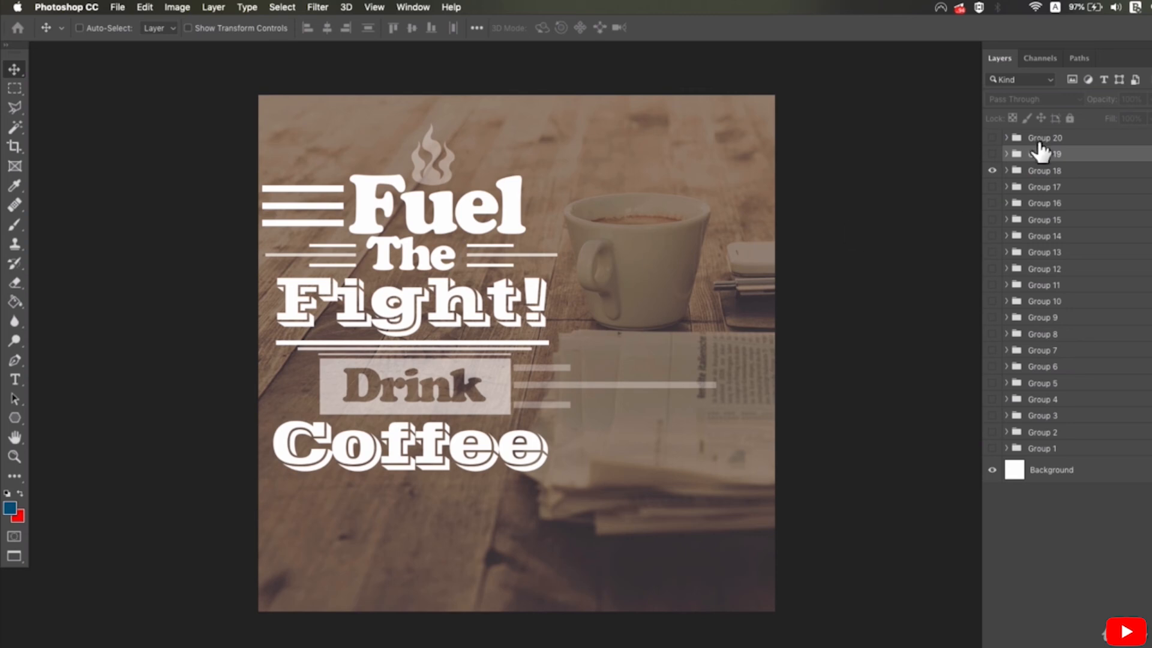
pyautogui.click(1008, 170)
# Select the Drink box and the line beneath Fight! in turn to identify their layers
pyautogui.rightClick(487, 376)
pyautogui.click(515, 377)
pyautogui.rightClick(512, 342)
pyautogui.click(528, 346)
# Try moving the Shape 26 flame above the Fuel lettering and undo the move
pyautogui.rightClick(436, 181)
pyautogui.click(434, 177)
pyautogui.moveTo(446, 192); pyautogui.dragTo(456, 159)
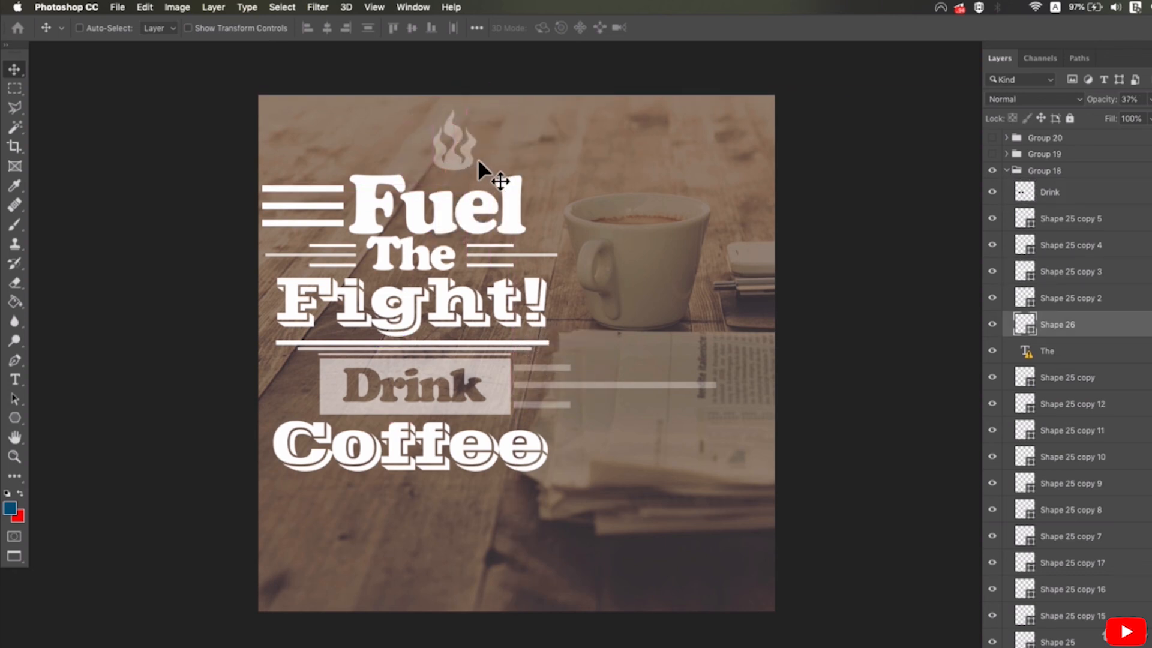
pyautogui.press('super+z')
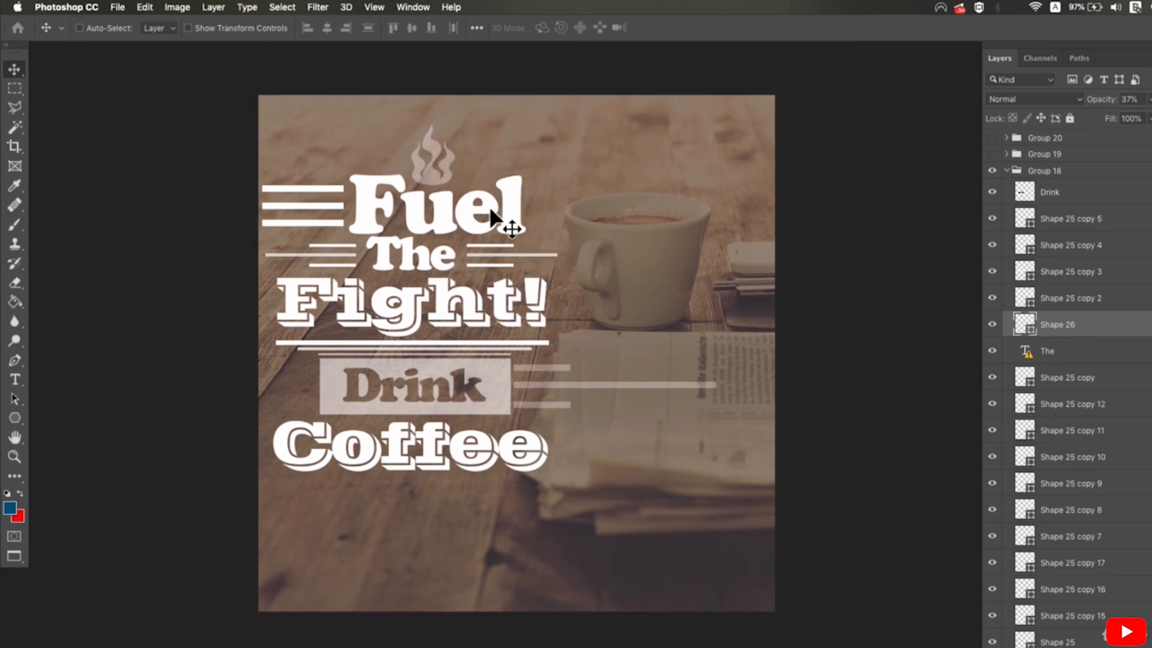
# Check which layers make up the Fuel lettering
pyautogui.rightClick(449, 206)
pyautogui.press('Escape')
pyautogui.click(454, 216)
pyautogui.scroll(1, 1070, 251)
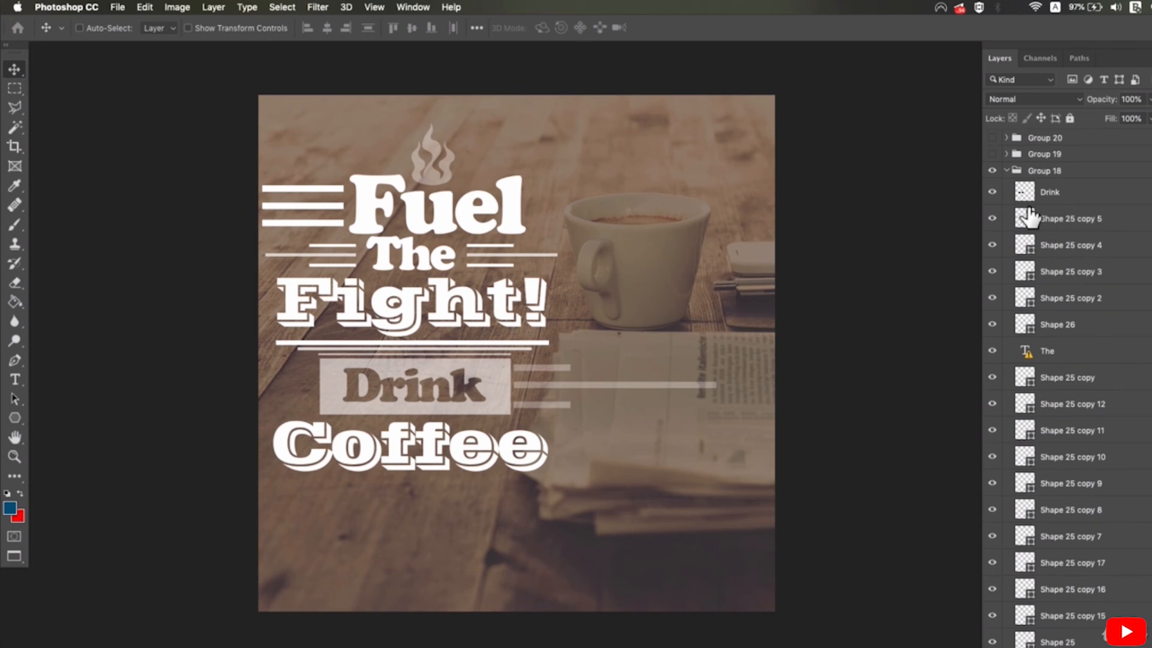
# Collapse and hide Group 18, then show and expand Group 17
pyautogui.click(1007, 171)
pyautogui.click(992, 170)
pyautogui.click(992, 186)
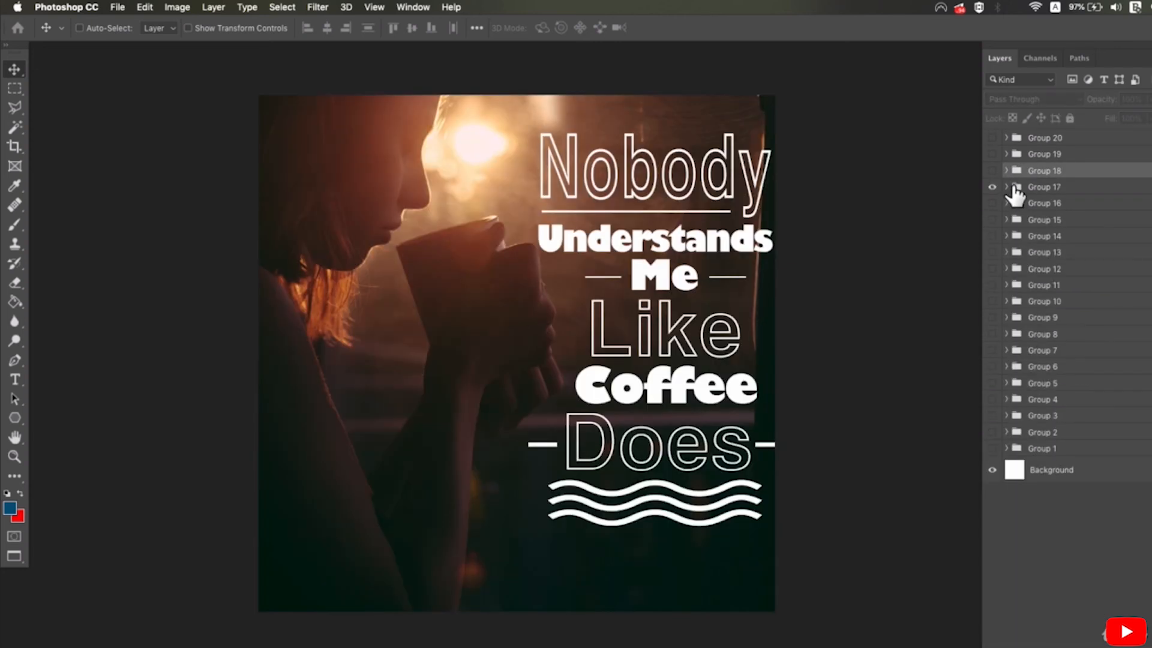
pyautogui.click(1007, 186)
# Select the outlined Nobody lettering and the wavy Shape 24 lines in turn to examine their layers
pyautogui.rightClick(654, 185)
pyautogui.click(656, 185)
pyautogui.moveTo(660, 180)
pyautogui.mouseDown()
pyautogui.moveTo(514, 182)
pyautogui.moveTo(663, 175)
pyautogui.mouseUp()
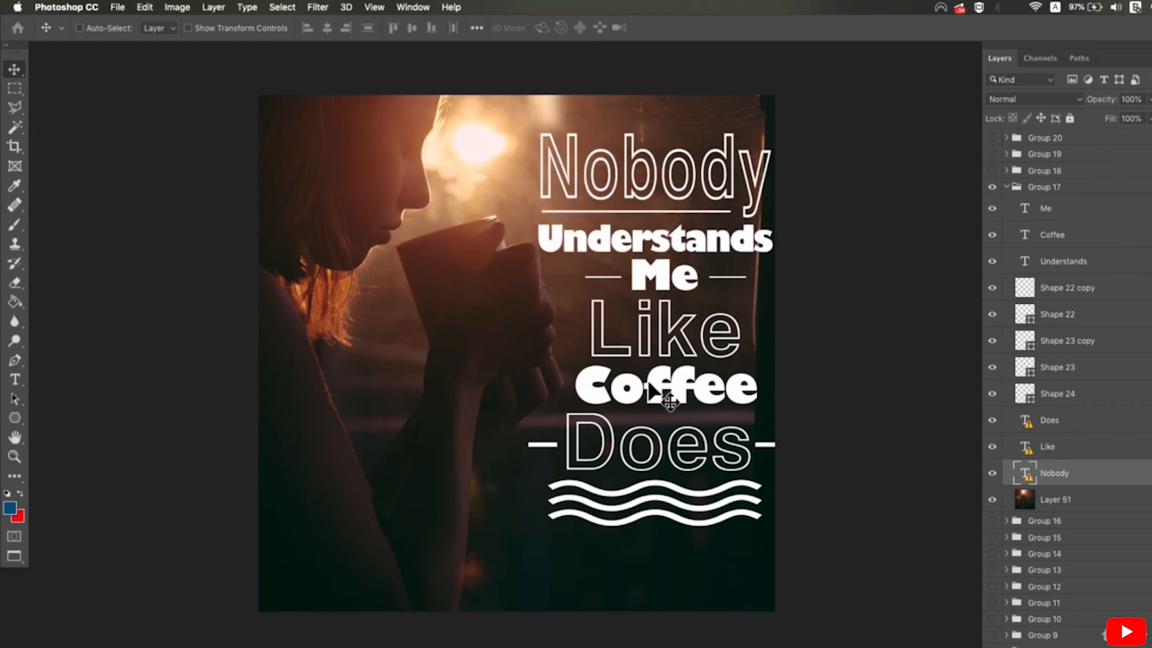
pyautogui.rightClick(671, 498)
pyautogui.click(690, 487)
pyautogui.moveTo(602, 487)
pyautogui.mouseDown()
pyautogui.moveTo(533, 480)
pyautogui.moveTo(481, 245)
pyautogui.moveTo(492, 288)
pyautogui.moveTo(600, 456)
pyautogui.moveTo(601, 486)
pyautogui.mouseUp()
pyautogui.keyDown('super'); pyautogui.click(686, 483); pyautogui.keyUp('super')
pyautogui.moveTo(702, 483); pyautogui.dragTo(657, 599)
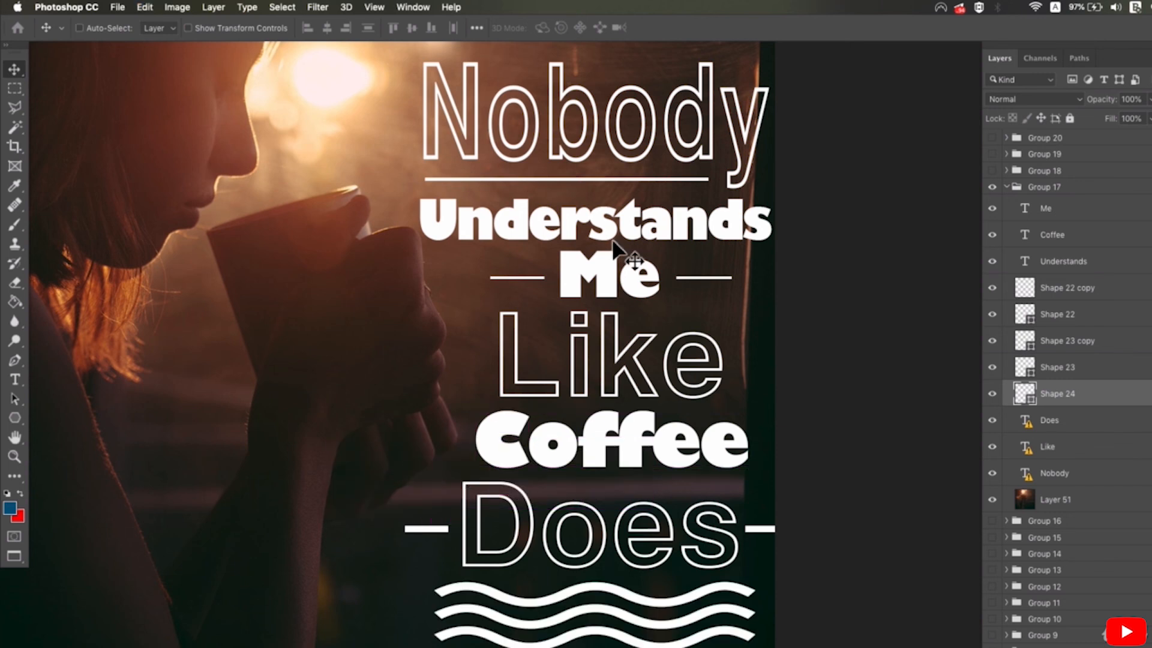
# Try moving the Me lettering off-centre between its side lines and undo the move
pyautogui.rightClick(619, 274)
pyautogui.click(621, 267)
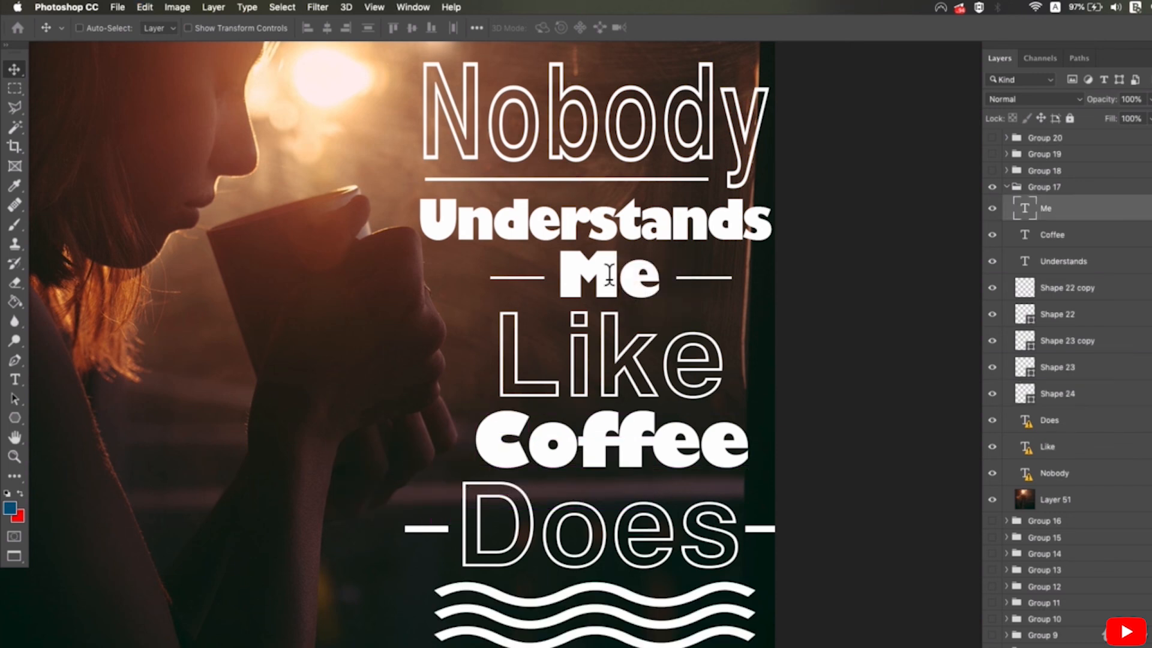
pyautogui.doubleClick(632, 294)
pyautogui.click(18, 69)
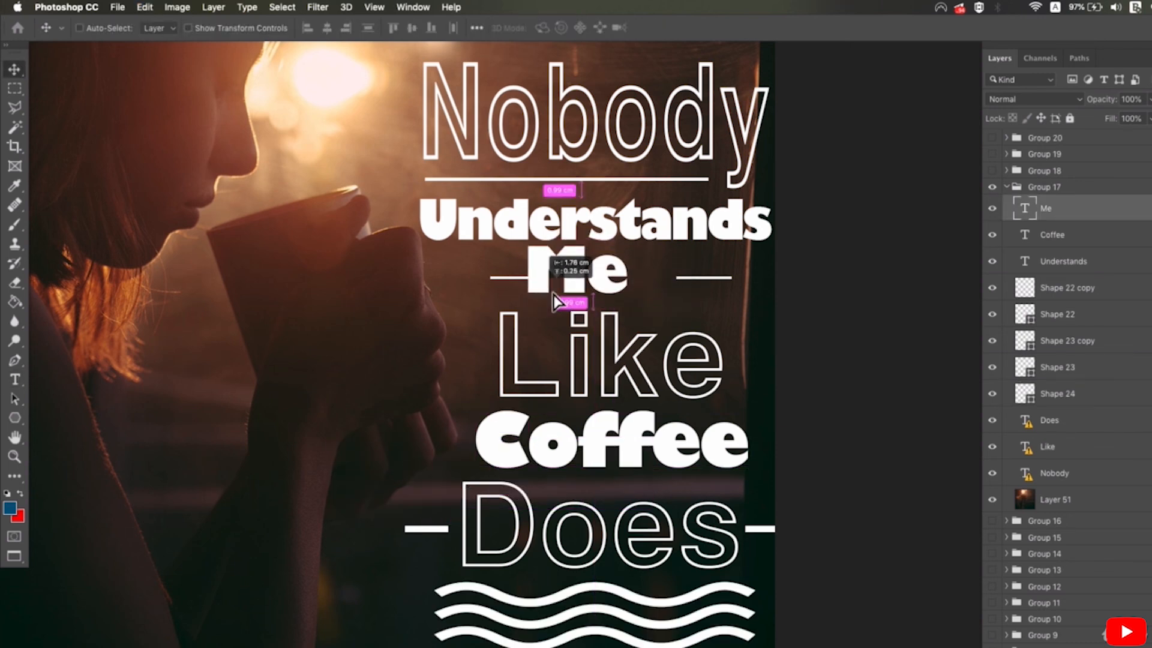
# Collapse and hide Group 17, then show and select Group 16
pyautogui.keyDown('alt'); pyautogui.click(596, 313); pyautogui.keyUp('alt')
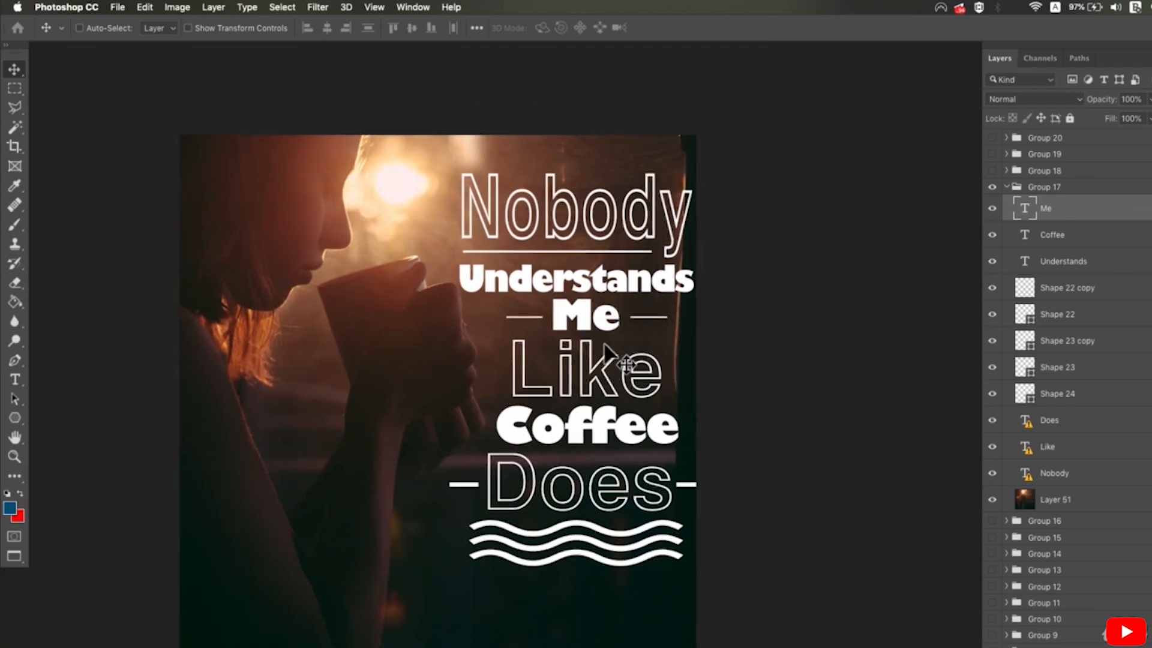
pyautogui.moveTo(625, 329); pyautogui.dragTo(571, 320)
pyautogui.click(1007, 186)
pyautogui.click(991, 187)
pyautogui.click(991, 203)
pyautogui.click(1020, 203)
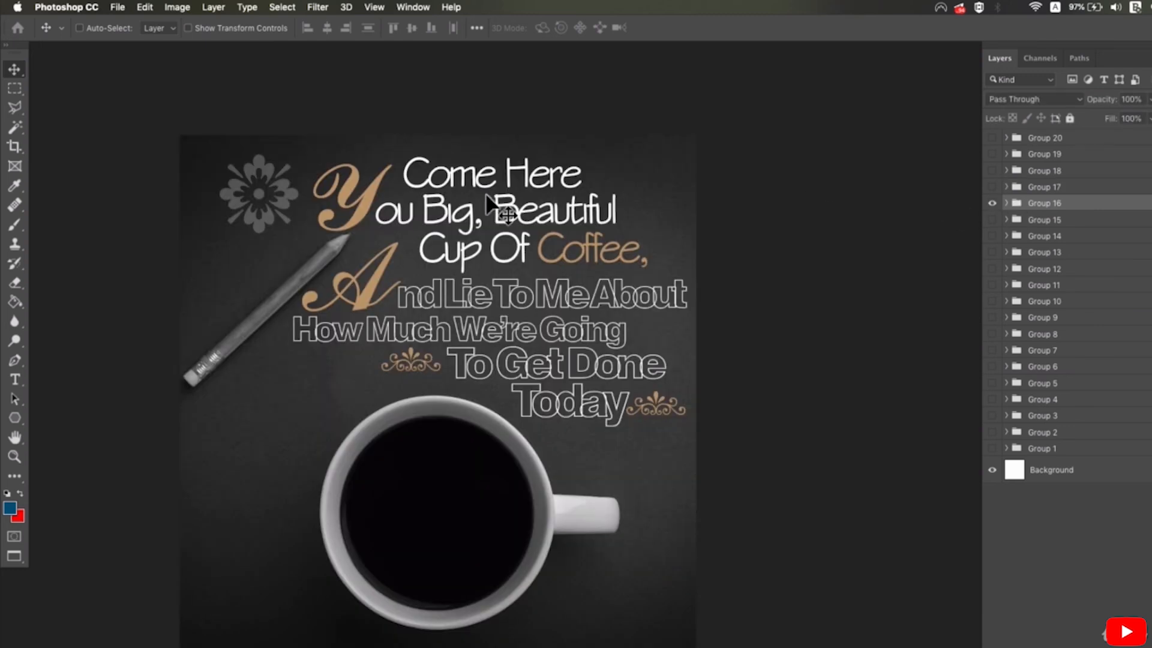
# Expand Group 16 and select the gold script Y initial's text layer to examine it
pyautogui.click(1015, 204)
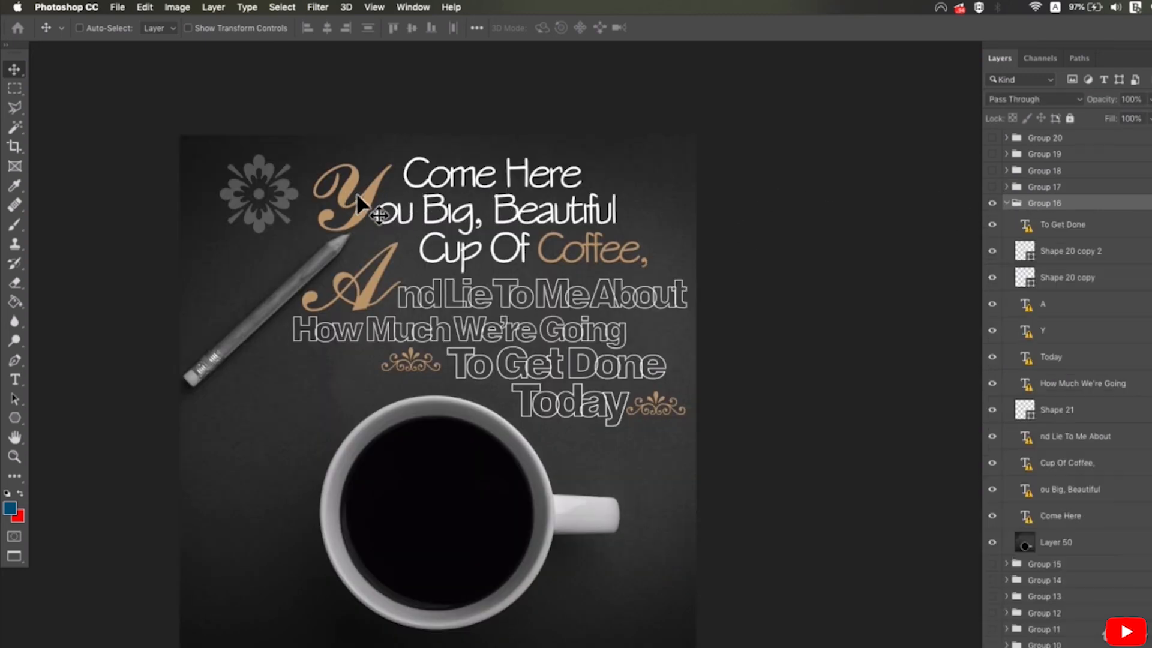
pyautogui.rightClick(373, 186)
pyautogui.click(377, 199)
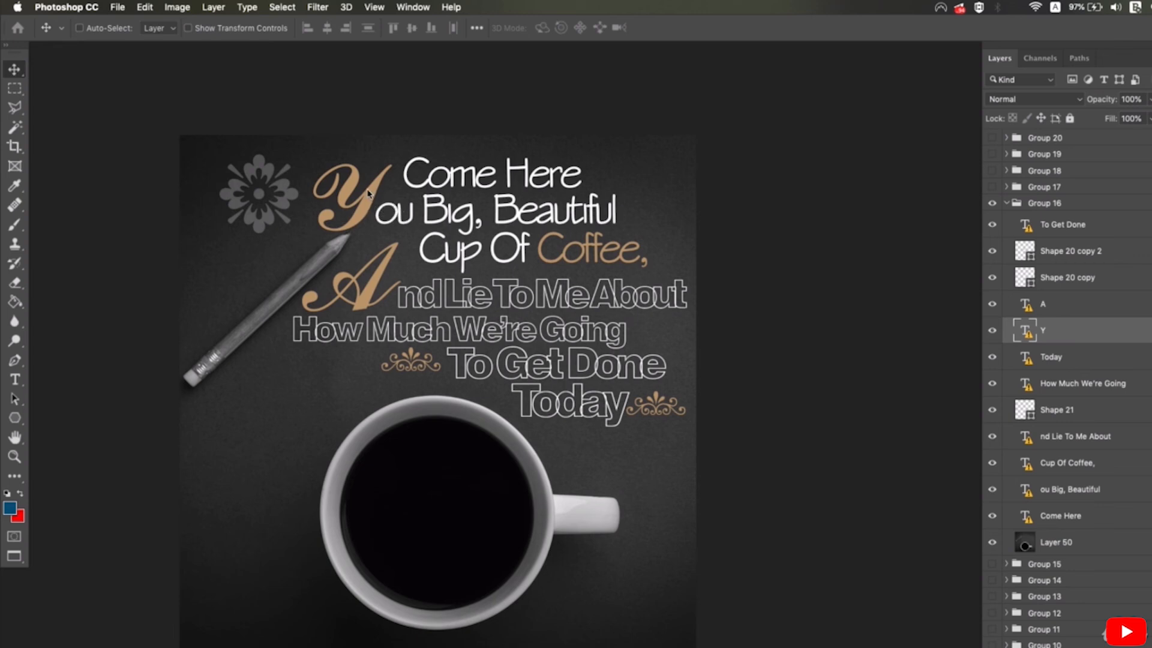
pyautogui.doubleClick(381, 192)
pyautogui.click(648, 258)
# Try moving the script Y initial to other spots beside the opening lines and undo the moves
pyautogui.moveTo(397, 204); pyautogui.dragTo(343, 192)
pyautogui.press('super+z')
pyautogui.press('super')
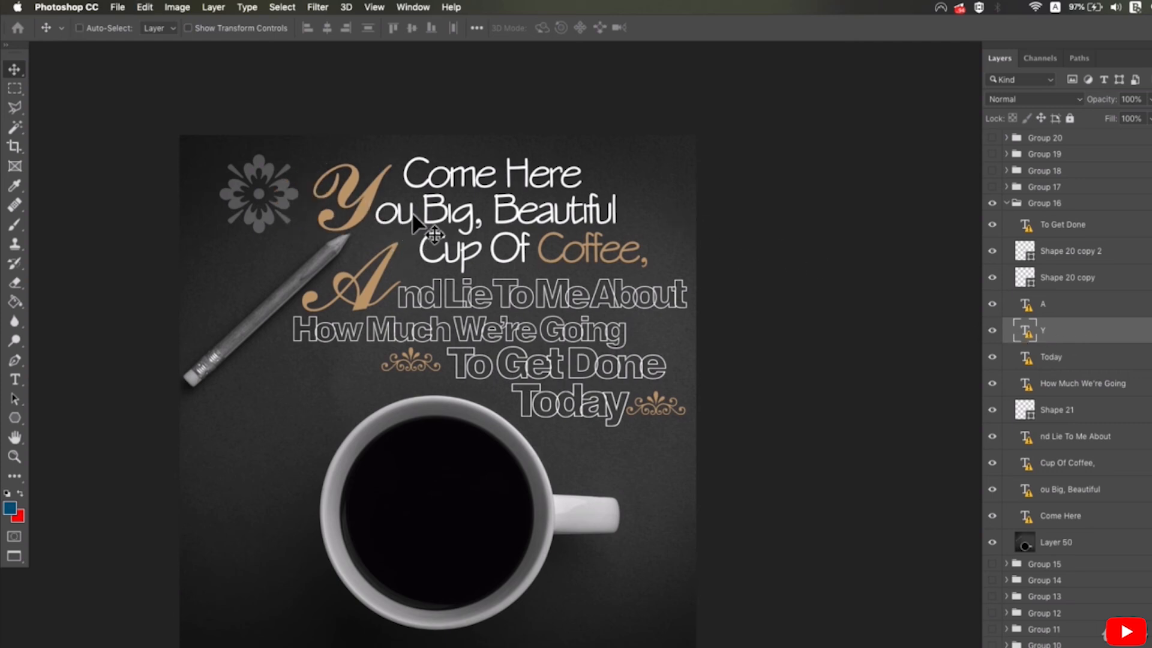
pyautogui.keyDown('super'); pyautogui.click(471, 170); pyautogui.keyUp('super')
pyautogui.moveTo(448, 182); pyautogui.dragTo(471, 189)
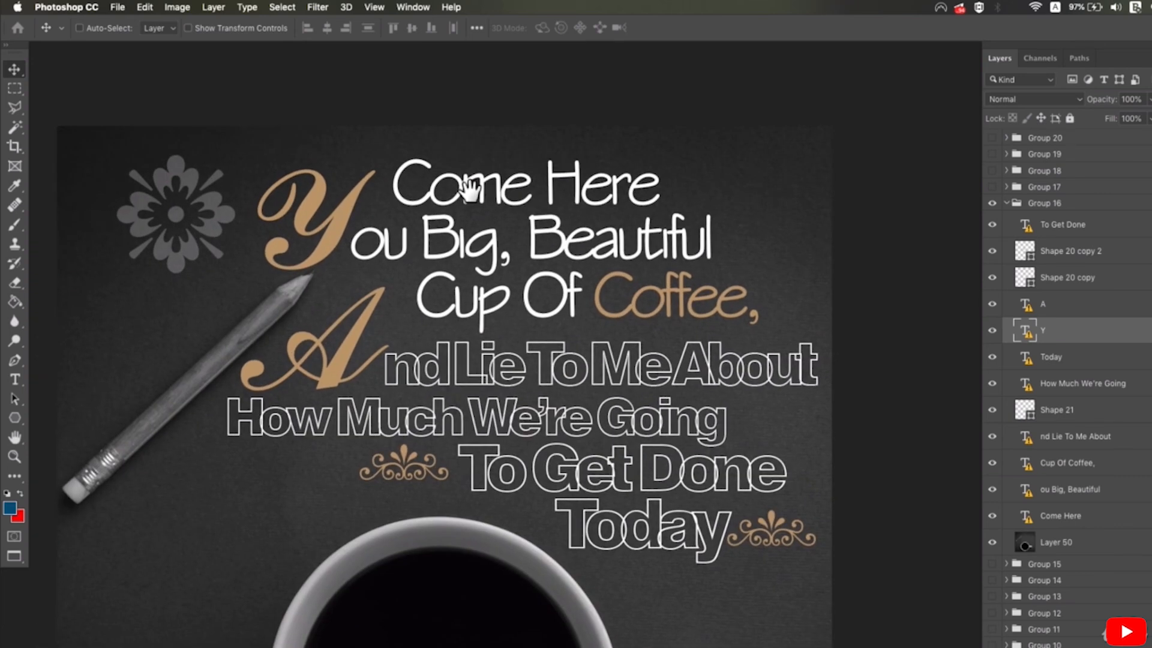
pyautogui.moveTo(376, 189)
pyautogui.mouseDown()
pyautogui.moveTo(510, 194)
pyautogui.moveTo(383, 175)
pyautogui.mouseUp()
pyautogui.press('super+z')
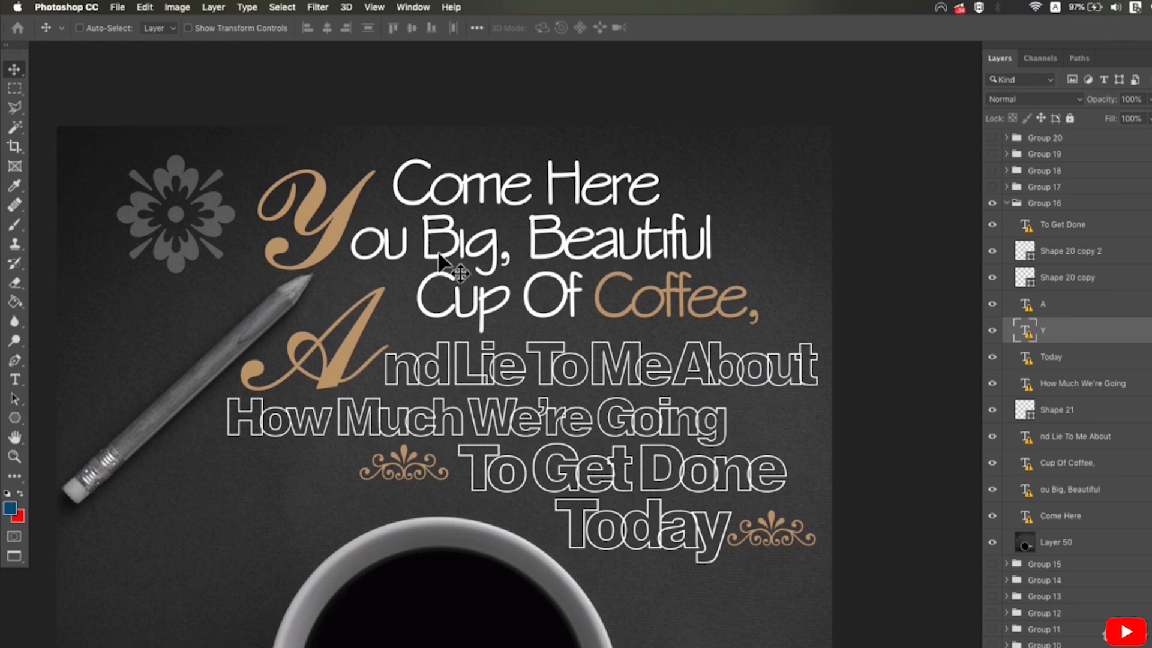
# Select the outlined nd Lie To Me About text layer and inspect its font and tracking in the Character settings
pyautogui.rightClick(441, 360)
pyautogui.click(445, 368)
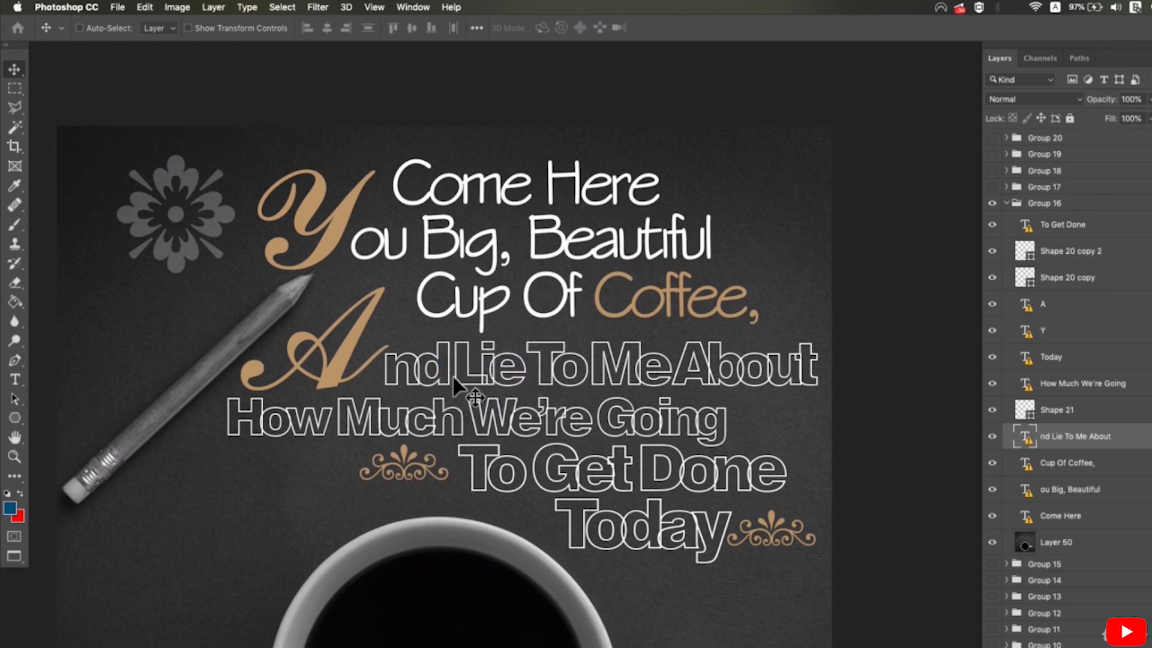
pyautogui.click(420, 8)
pyautogui.click(445, 164)
pyautogui.moveTo(183, 500); pyautogui.dragTo(196, 459)
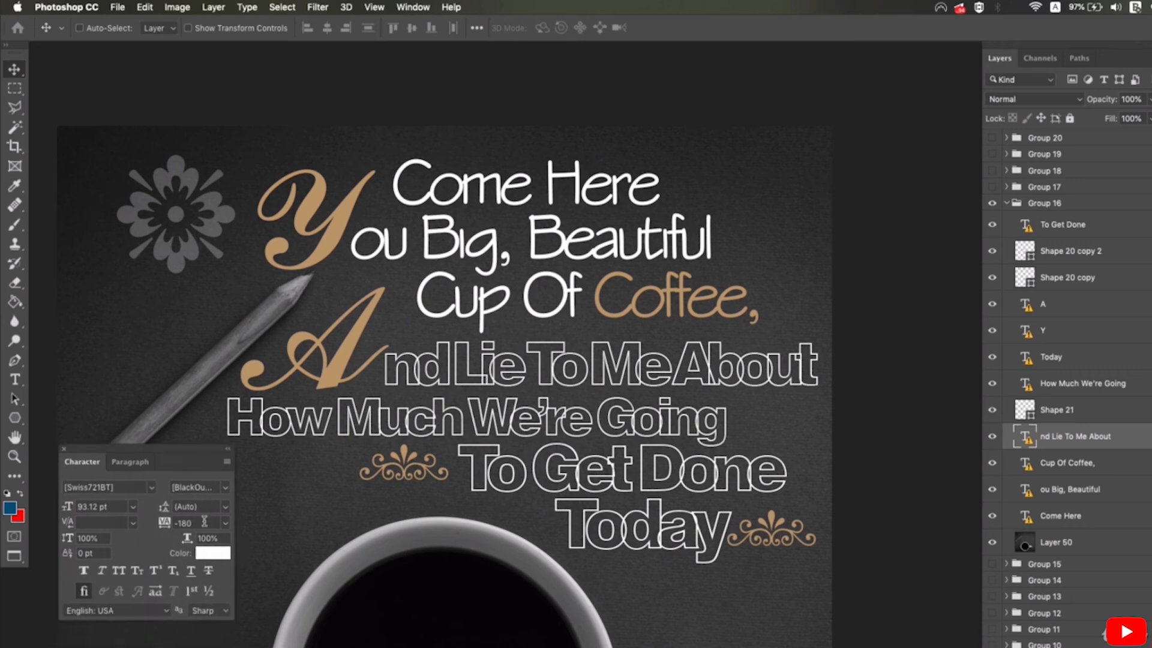
pyautogui.click(61, 451)
# Try shifting the outlined nd Lie To Me About line and undo the move
pyautogui.rightClick(423, 368)
pyautogui.click(431, 373)
pyautogui.moveTo(441, 370)
pyautogui.mouseDown()
pyautogui.moveTo(404, 366)
pyautogui.moveTo(438, 367)
pyautogui.moveTo(426, 367)
pyautogui.mouseUp()
pyautogui.press('super+z')
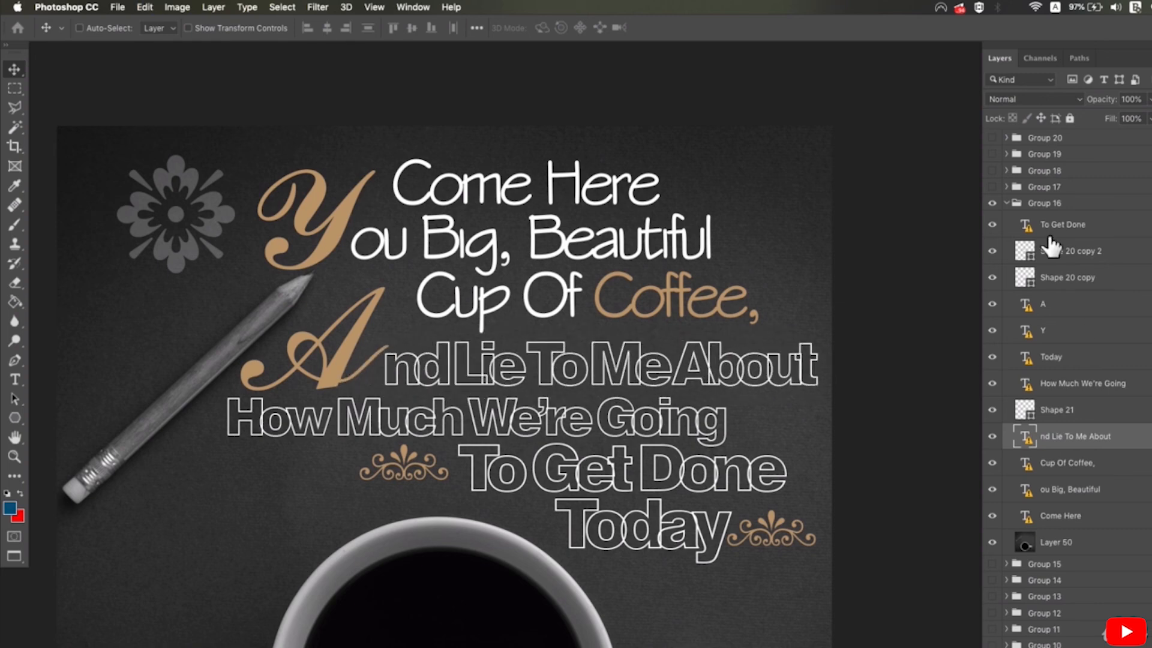
# Hide and collapse Group 16, then show and expand Group 15
pyautogui.click(992, 203)
pyautogui.click(1007, 203)
pyautogui.click(992, 220)
pyautogui.click(1007, 220)
pyautogui.scroll(-3, 746, 346)
pyautogui.hscroll(-3, 746, 347)
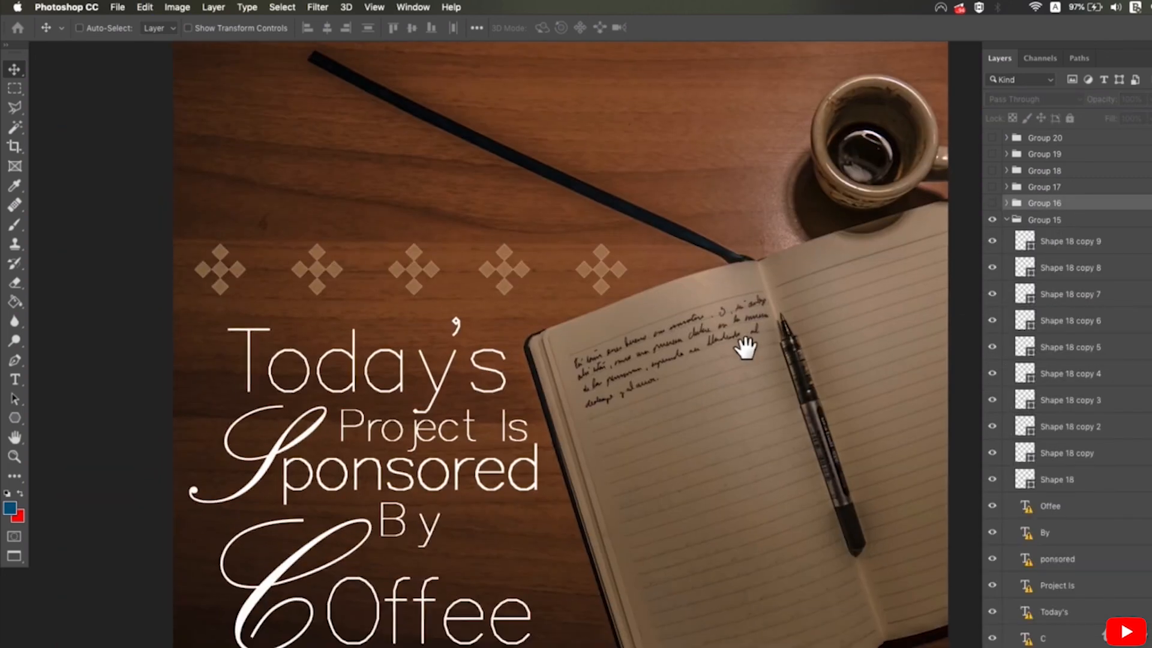
pyautogui.press('super+0')
# Select the Shape 18 copy 3 diamond ornament above the Today's lettering to examine its layer
pyautogui.rightClick(581, 255)
pyautogui.click(579, 236)
pyautogui.moveTo(551, 240)
pyautogui.mouseDown()
pyautogui.moveTo(561, 231)
pyautogui.moveTo(549, 237)
pyautogui.mouseUp()
# Collapse and hide Group 15, then show and expand Group 14
pyautogui.scroll(-1, 1073, 267)
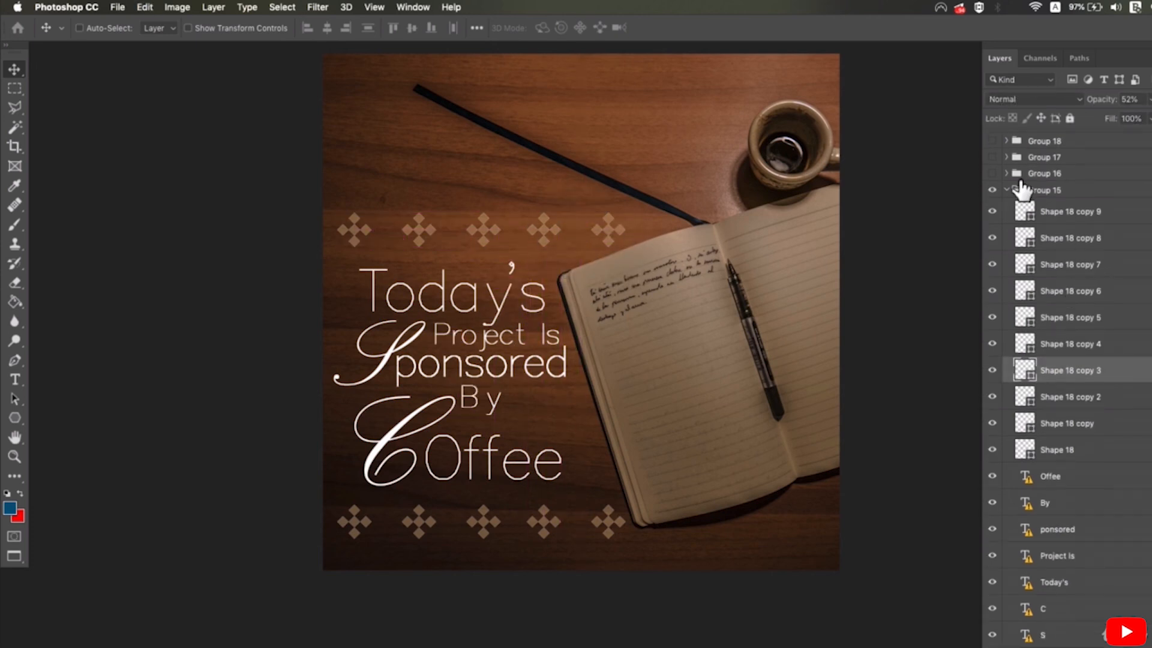
pyautogui.click(1007, 191)
pyautogui.click(998, 221)
pyautogui.click(996, 236)
pyautogui.click(1008, 236)
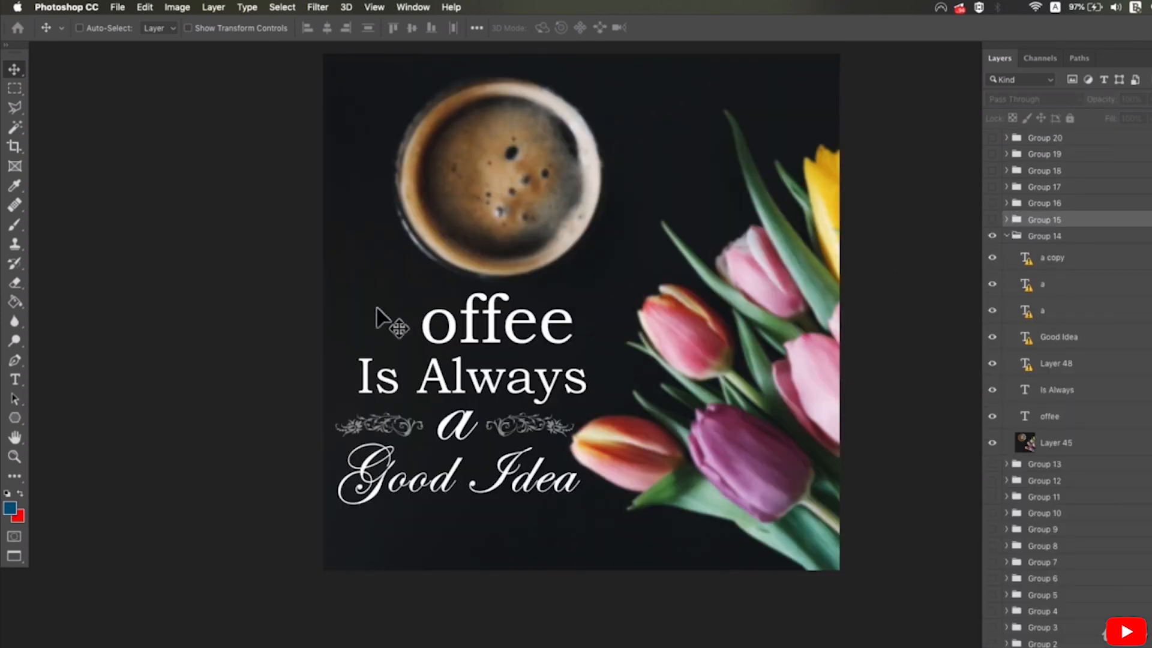
# Examine the Good Idea lettering up close, then collapse and hide Group 14 and show Group 13
pyautogui.scroll(1, 516, 479)
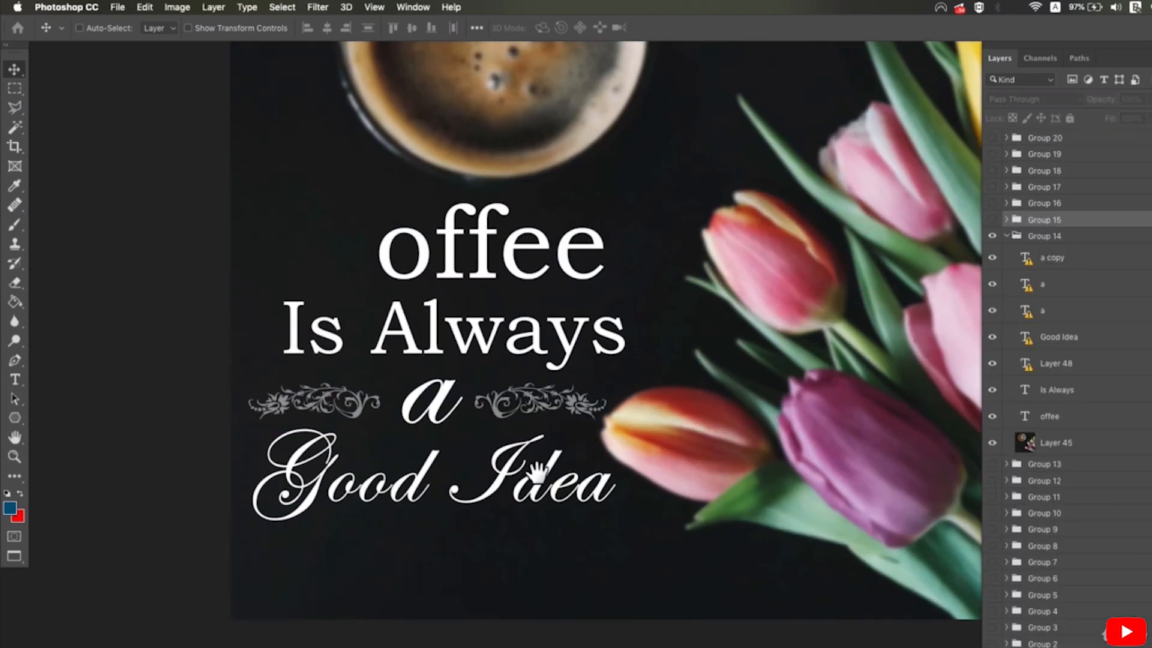
pyautogui.moveTo(566, 329); pyautogui.dragTo(474, 405)
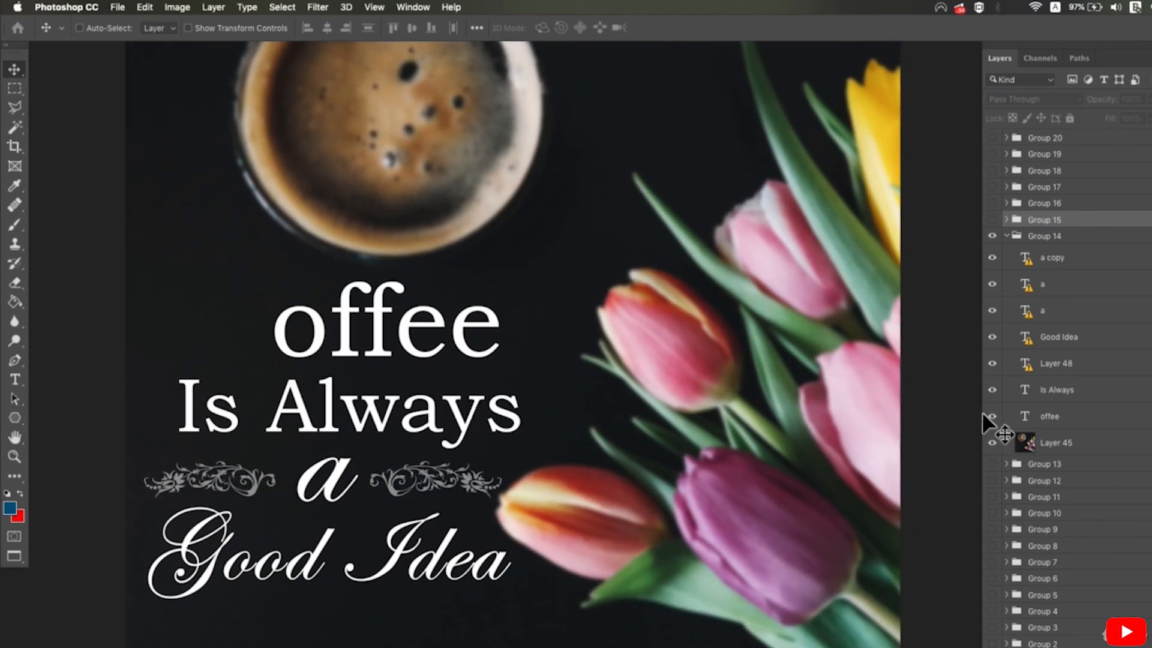
pyautogui.click(1007, 237)
pyautogui.click(991, 236)
pyautogui.click(991, 252)
pyautogui.keyDown('alt'); pyautogui.click(790, 237); pyautogui.keyUp('alt')
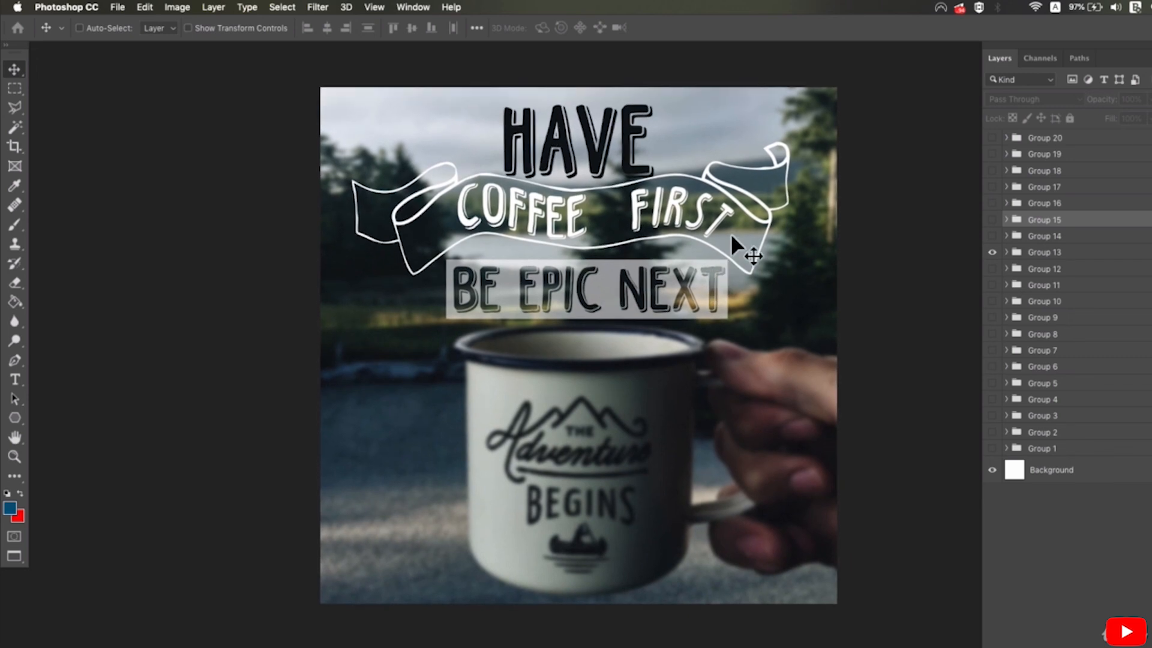
# Select the white ribbon outline, Shape 15 copy, and try moving it
pyautogui.rightClick(753, 217)
pyautogui.click(754, 221)
pyautogui.moveTo(761, 215); pyautogui.dragTo(713, 187)
# Select the warped Coffee lettering on the ribbon and inspect its font settings with the Type tool
pyautogui.rightClick(558, 210)
pyautogui.click(561, 214)
pyautogui.doubleClick(550, 210)
pyautogui.click(655, 262)
pyautogui.click(20, 378)
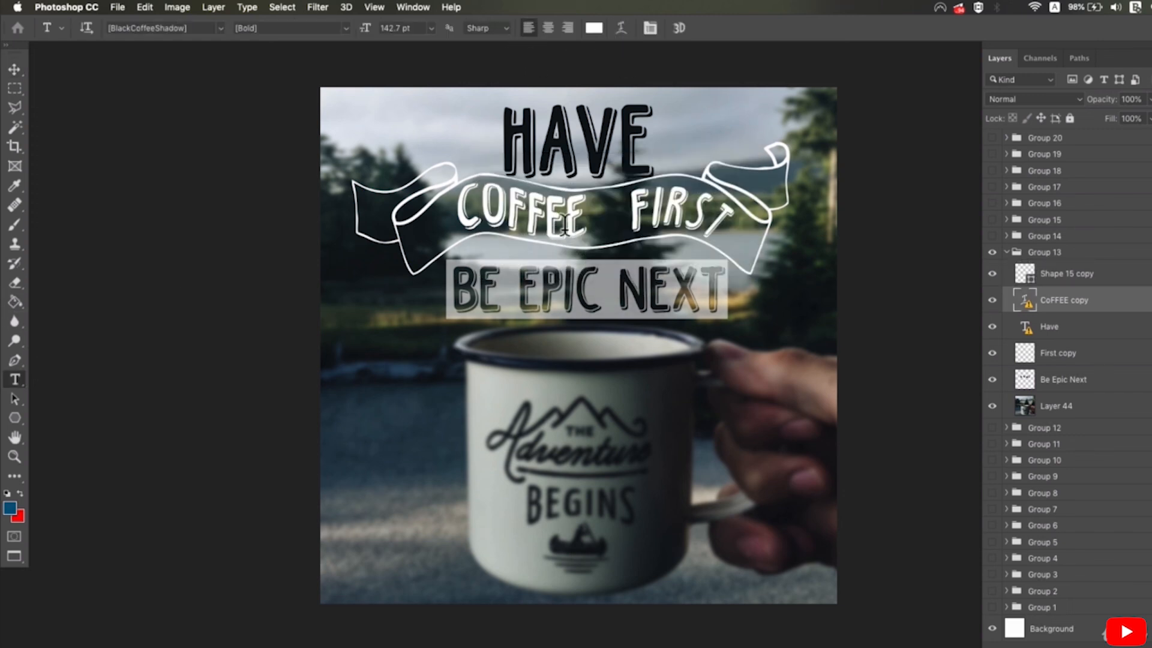
pyautogui.press('v')
# Select the Be Epic Next layer, try moving it down toward the mug's rim and undo the move
pyautogui.rightClick(608, 278)
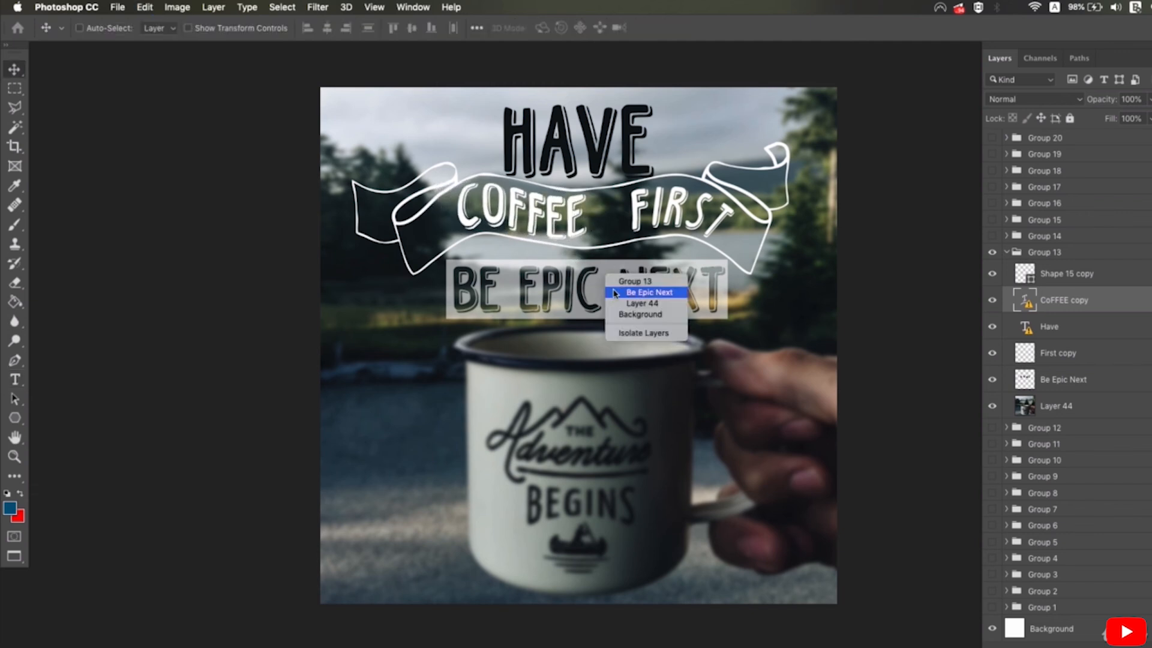
pyautogui.click(613, 292)
pyautogui.moveTo(616, 303); pyautogui.dragTo(595, 314)
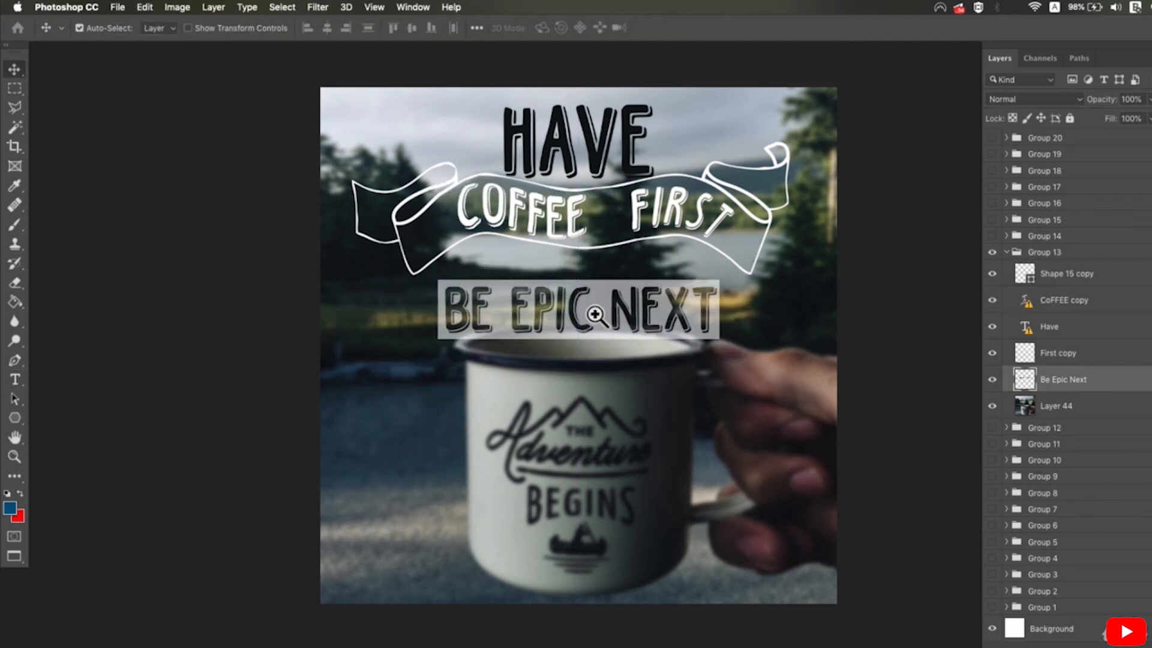
pyautogui.keyDown('super'); pyautogui.click(595, 314); pyautogui.keyUp('super')
pyautogui.press('super+z')
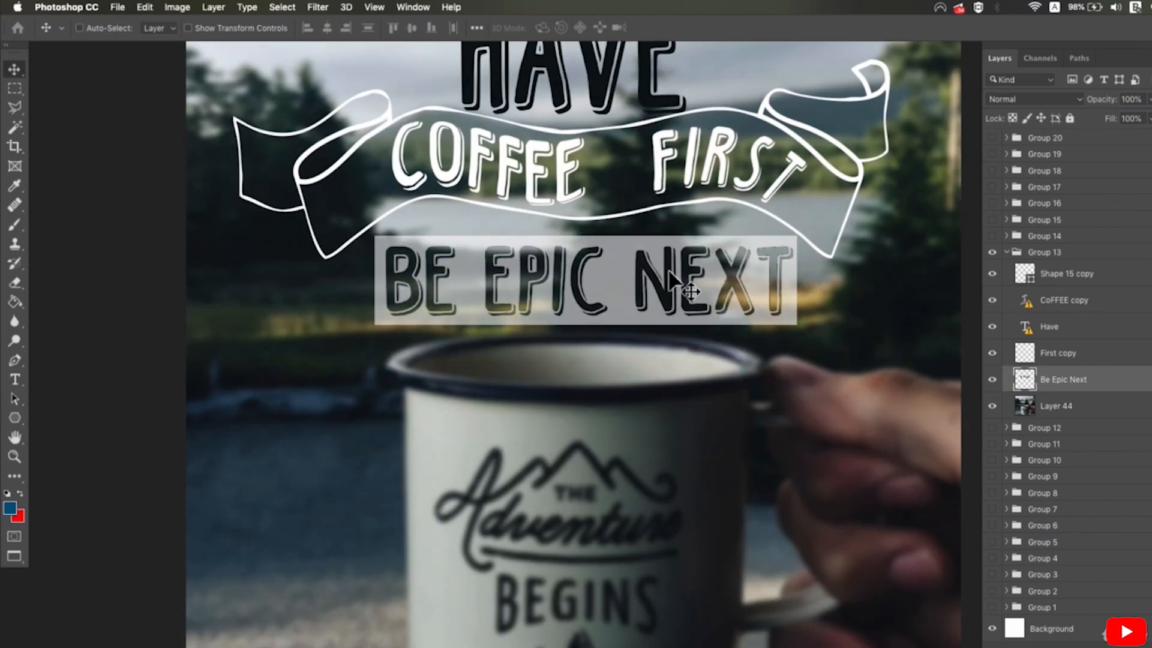
# Select the Layer 44 mug photo, try shifting it and undo the move
pyautogui.rightClick(665, 396)
pyautogui.click(668, 397)
pyautogui.moveTo(532, 423); pyautogui.dragTo(472, 393)
pyautogui.press('super+z')
pyautogui.keyDown('alt'); pyautogui.click(542, 393); pyautogui.keyUp('alt')
# Preview a Gaussian Blur with a 9.7-pixel radius on the mug photo and cancel it
pyautogui.moveTo(566, 226); pyautogui.dragTo(489, 243)
pyautogui.click(322, 6)
pyautogui.moveTo(336, 169)
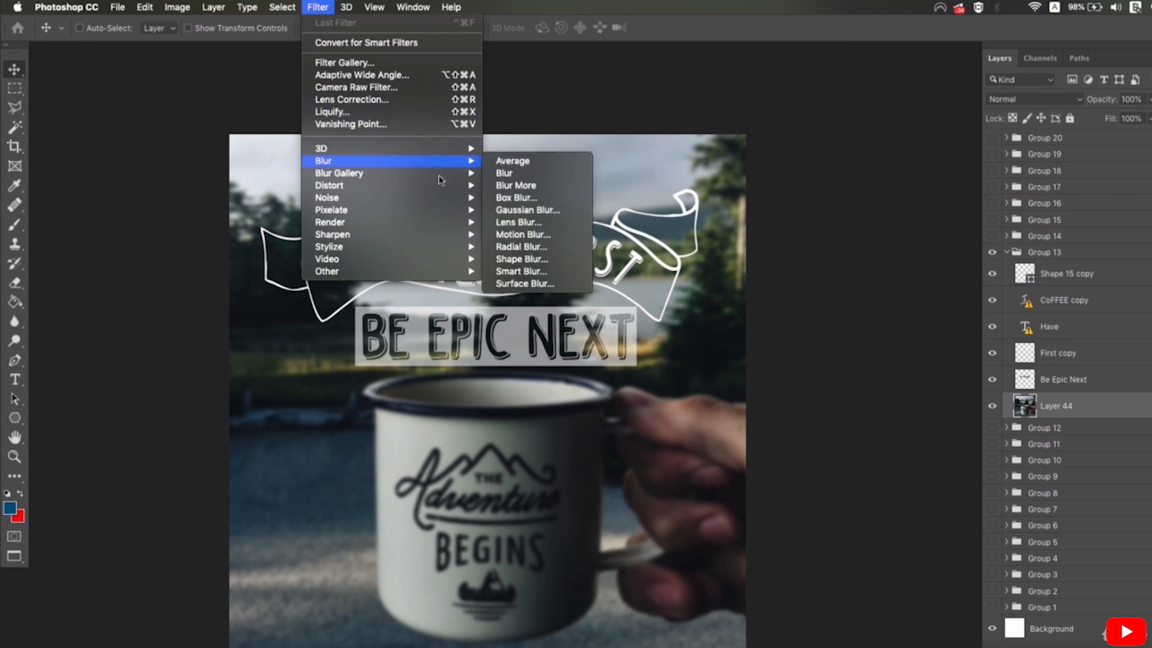
pyautogui.click(531, 215)
pyautogui.moveTo(111, 335); pyautogui.dragTo(112, 336)
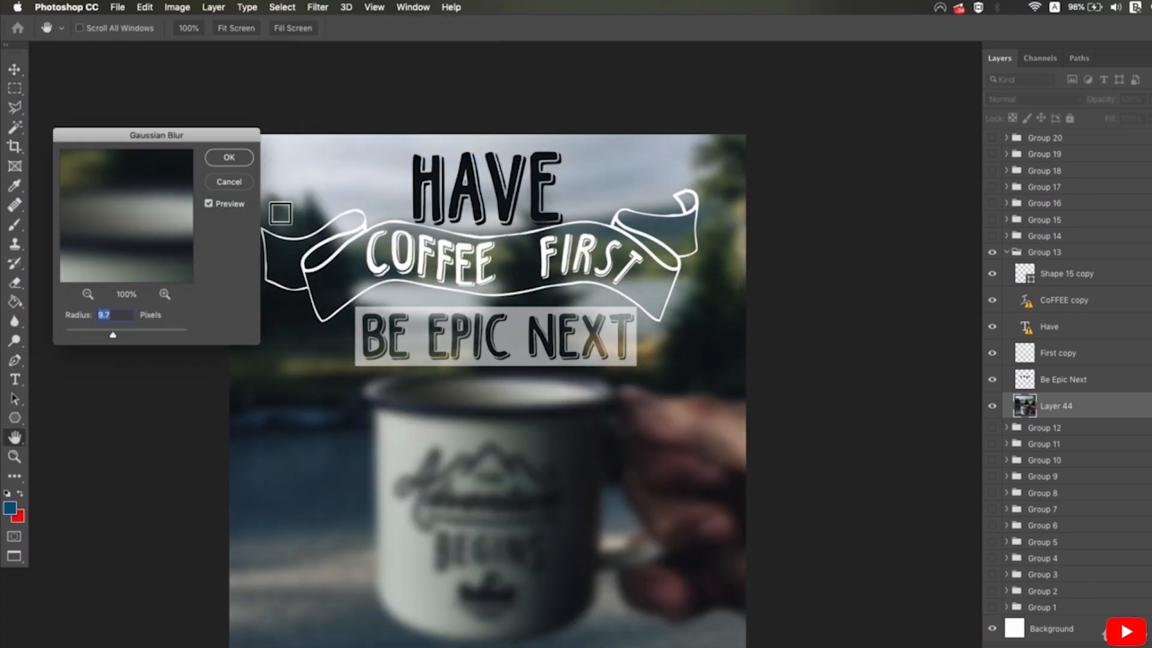
pyautogui.press('Escape')
# Hide and collapse Group 13, then show and expand Group 12
pyautogui.click(991, 252)
pyautogui.click(1006, 252)
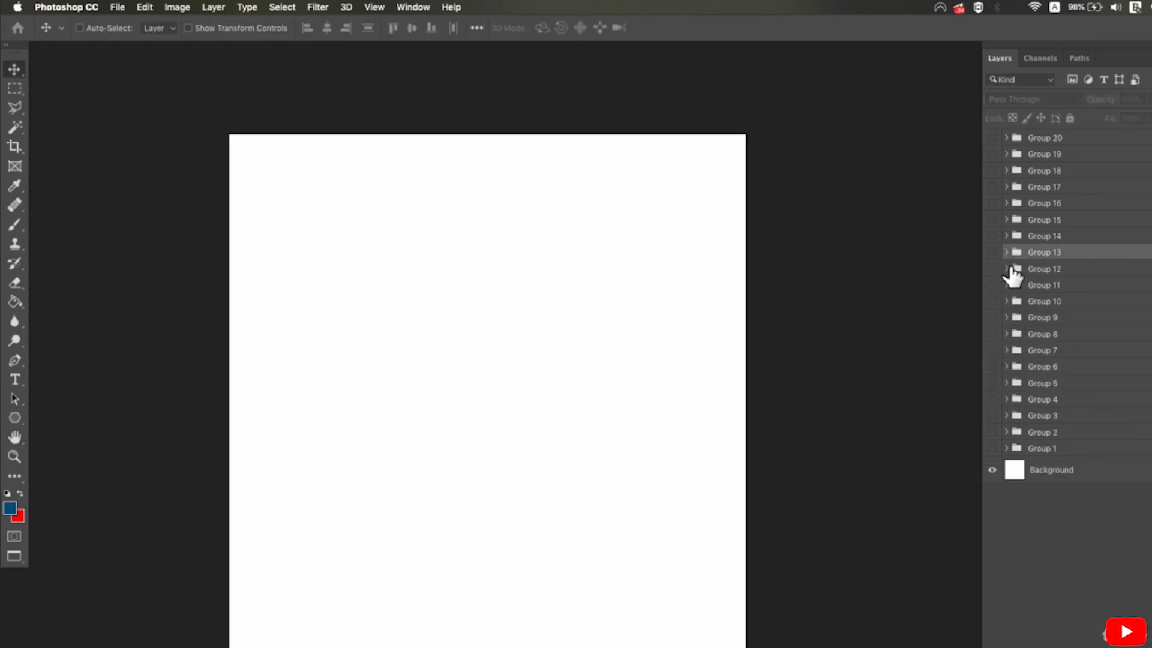
pyautogui.click(991, 269)
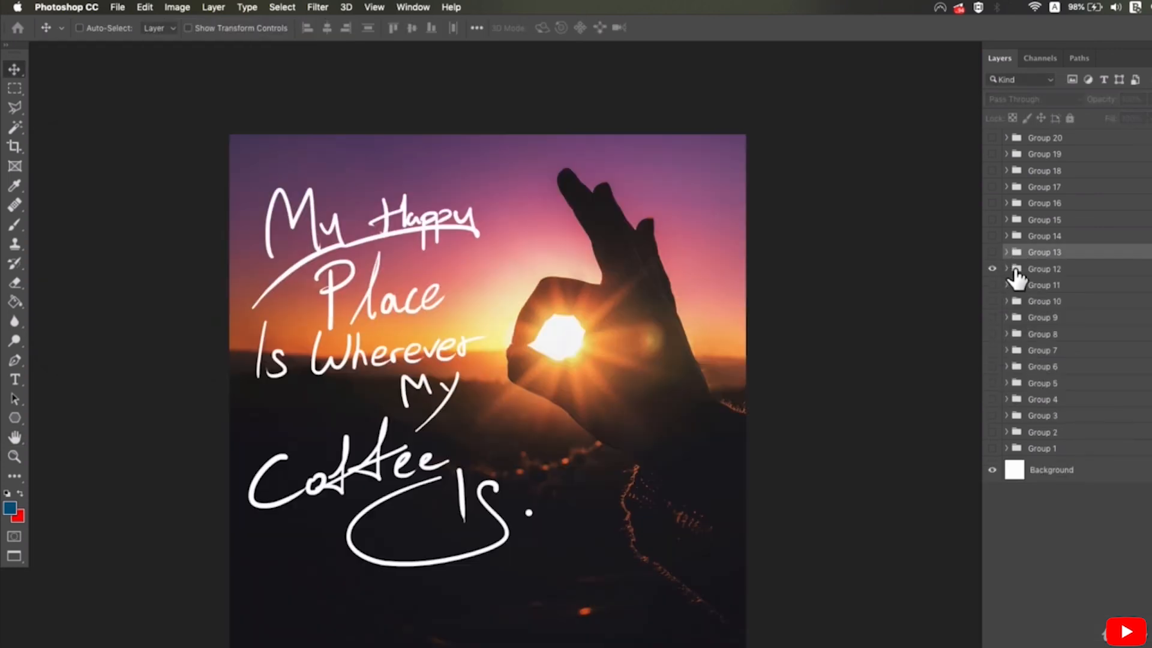
pyautogui.click(1008, 269)
# Select the handwritten happy layer, try moving it and undo the move
pyautogui.rightClick(389, 225)
pyautogui.click(393, 221)
pyautogui.moveTo(378, 270); pyautogui.dragTo(380, 238)
pyautogui.press('super+z')
pyautogui.keyDown('super'); pyautogui.click(485, 274); pyautogui.keyUp('super')
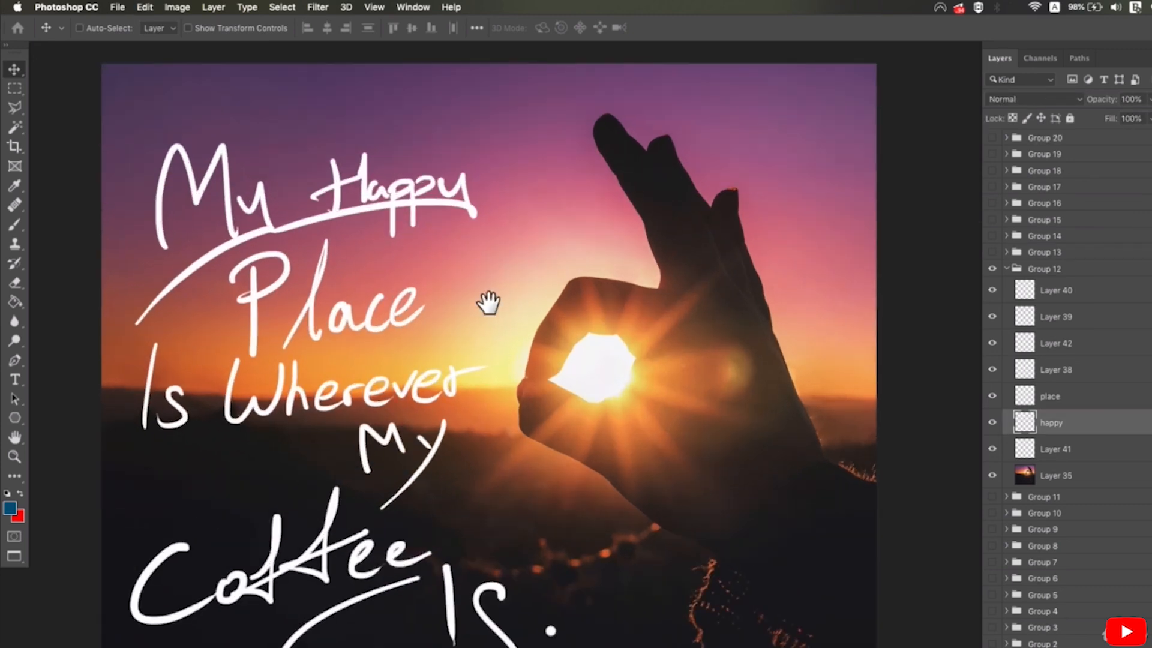
pyautogui.moveTo(486, 302); pyautogui.dragTo(526, 292)
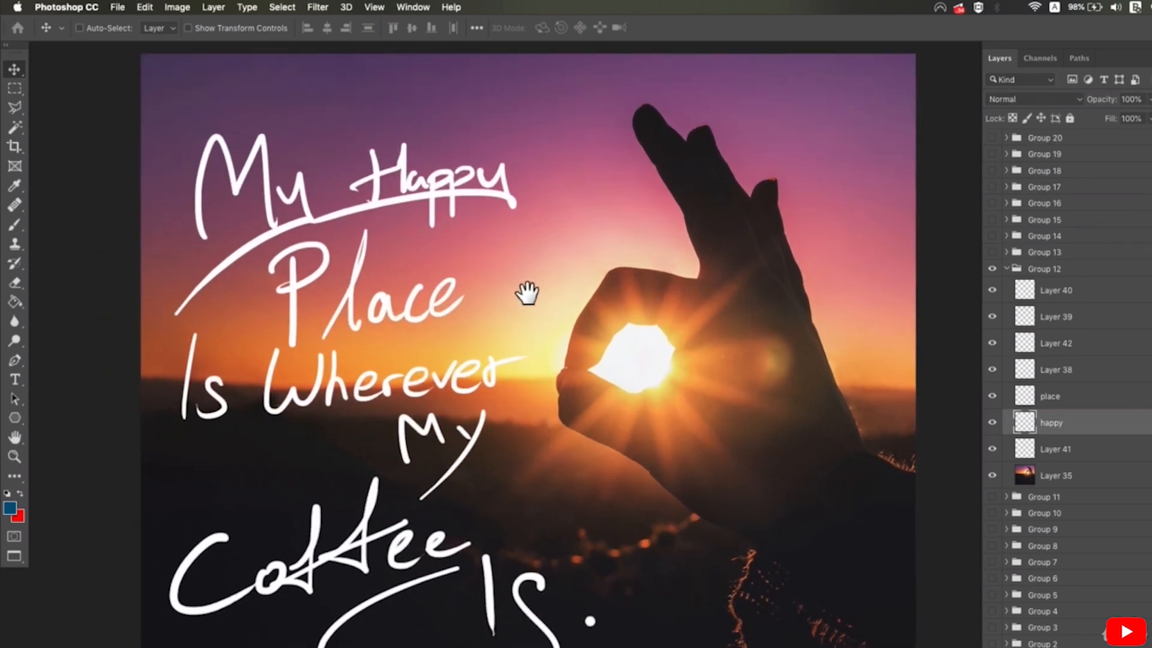
# Set the Brush tool to 100% smoothing, try a stroke and undo it, and reduce the brush size to 9
pyautogui.click(14, 225)
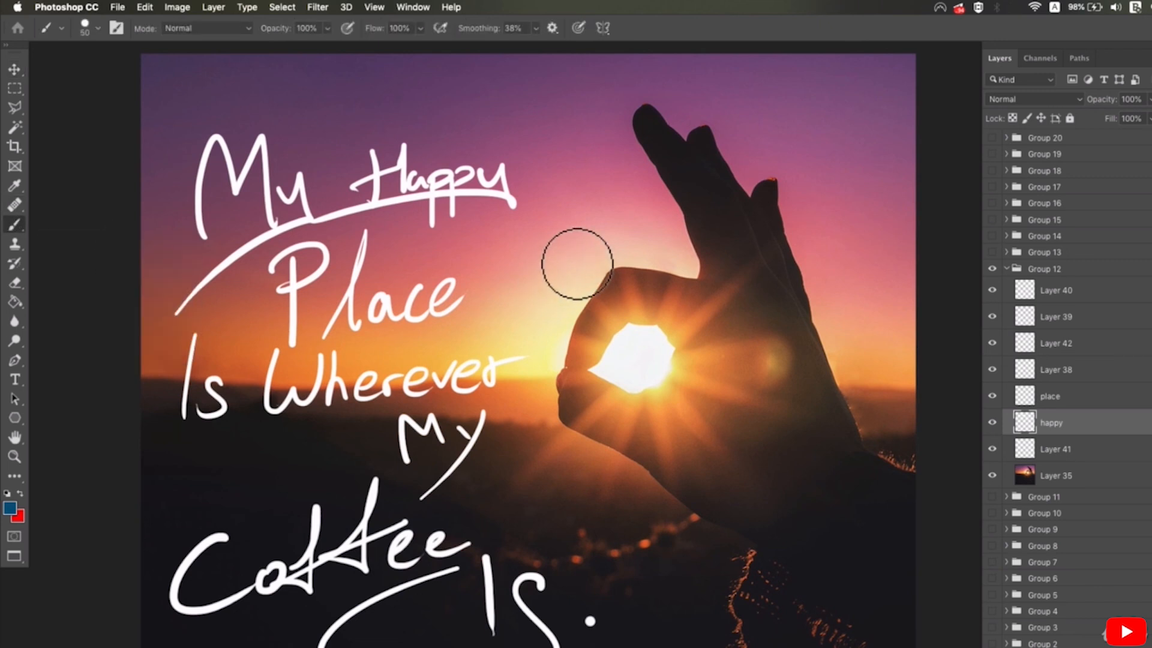
pyautogui.click(537, 29)
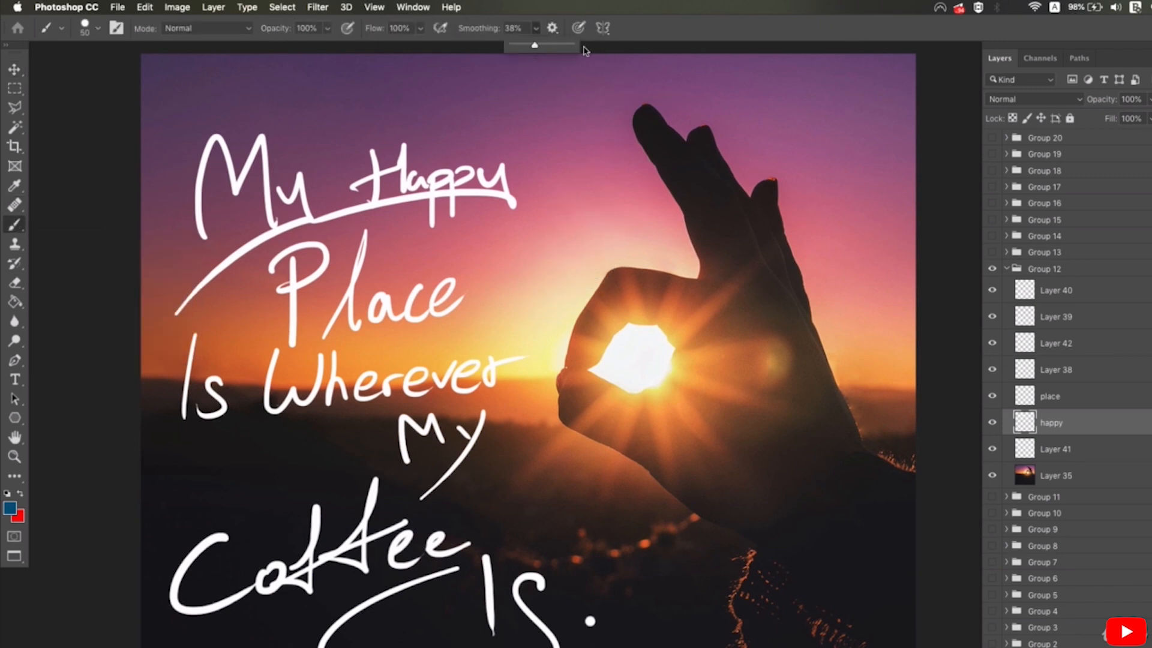
pyautogui.moveTo(570, 250); pyautogui.dragTo(558, 360)
pyautogui.press('super+z')
pyautogui.press('[')
pyautogui.press('[')
pyautogui.press('[')
pyautogui.press('[')
pyautogui.press('[')
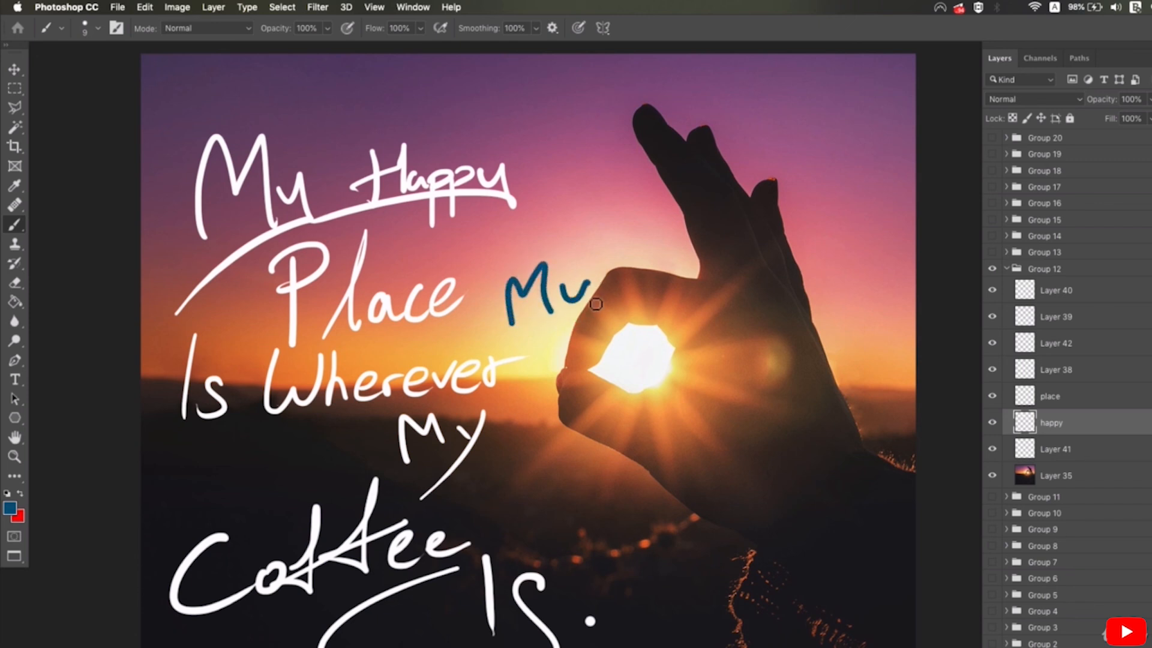
# Handwrite My with a sweeping flourish beside the Place lettering on the happy layer, and undo the flourished y
pyautogui.moveTo(619, 422)
pyautogui.mouseDown()
pyautogui.moveTo(577, 357)
pyautogui.moveTo(299, 370)
pyautogui.mouseUp()
pyautogui.press('super+z')
pyautogui.moveTo(594, 394); pyautogui.dragTo(425, 339)
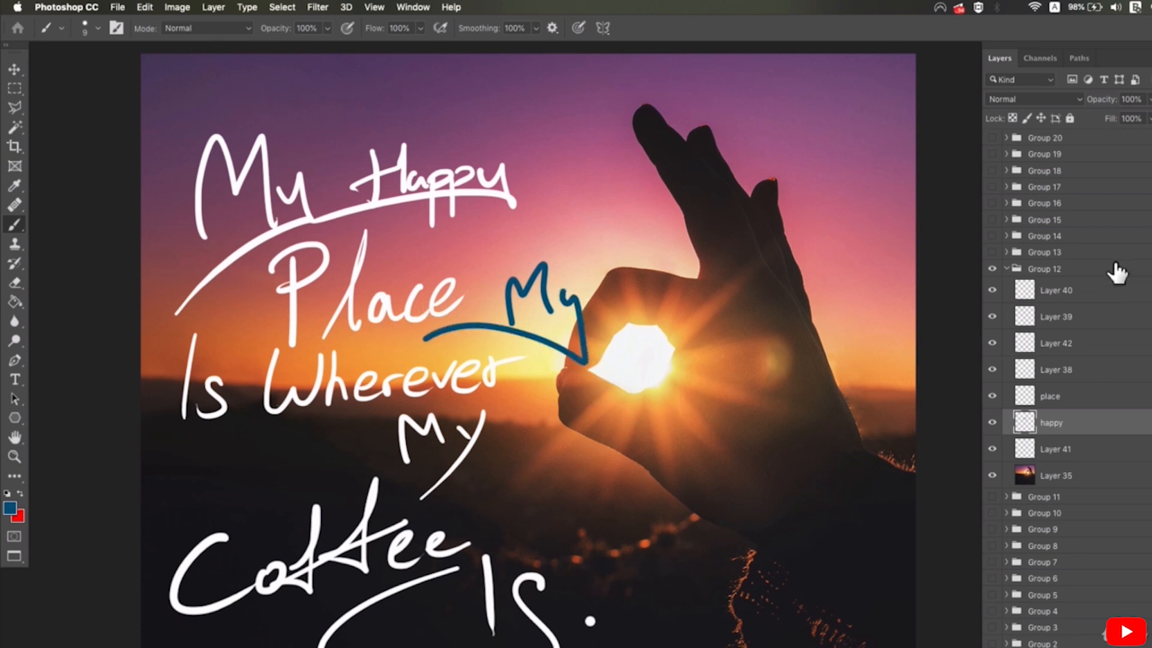
pyautogui.press('super+z')
# Collapse and hide Group 12, then show and expand Group 11
pyautogui.click(1006, 268)
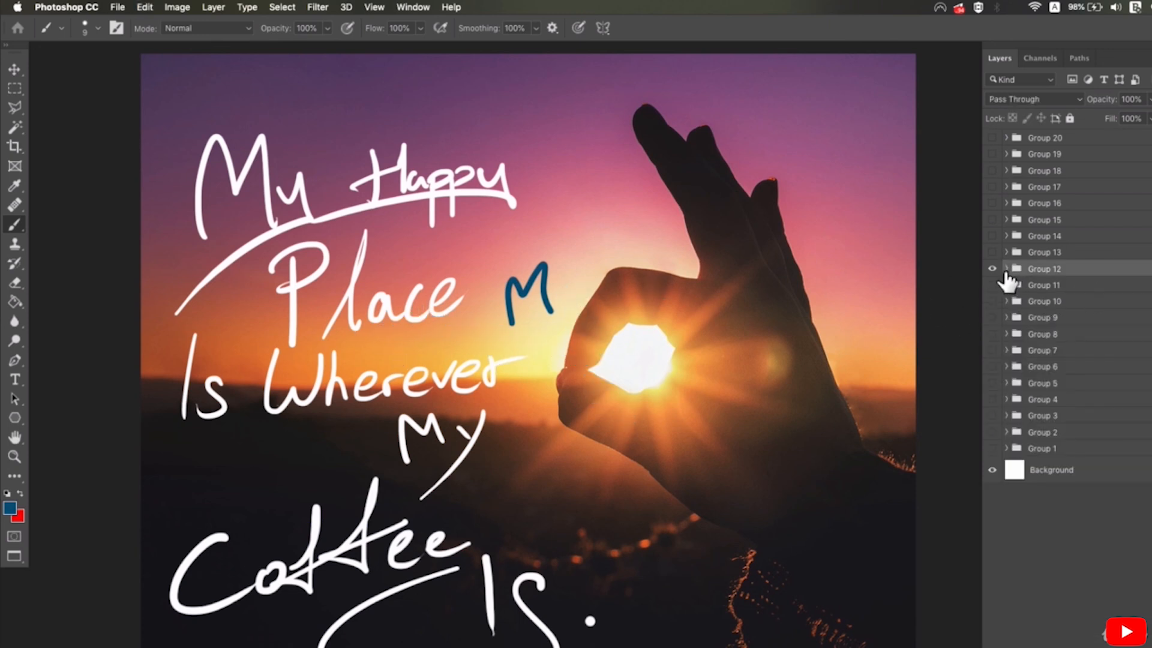
pyautogui.click(992, 268)
pyautogui.click(992, 285)
pyautogui.click(1006, 285)
pyautogui.moveTo(790, 493); pyautogui.dragTo(785, 463)
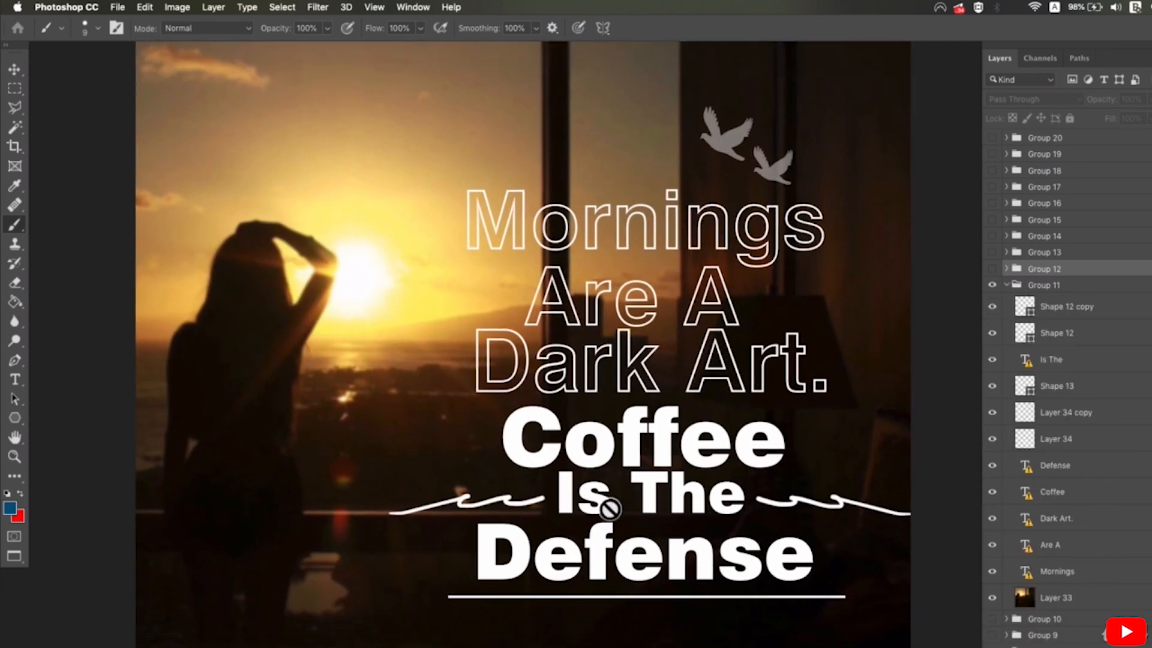
# Select the wavy Layer 34 line beside Is The, try moving it and undo the move
pyautogui.press('v')
pyautogui.rightClick(528, 508)
pyautogui.click(529, 508)
pyautogui.moveTo(482, 502); pyautogui.dragTo(430, 483)
pyautogui.press('super+z')
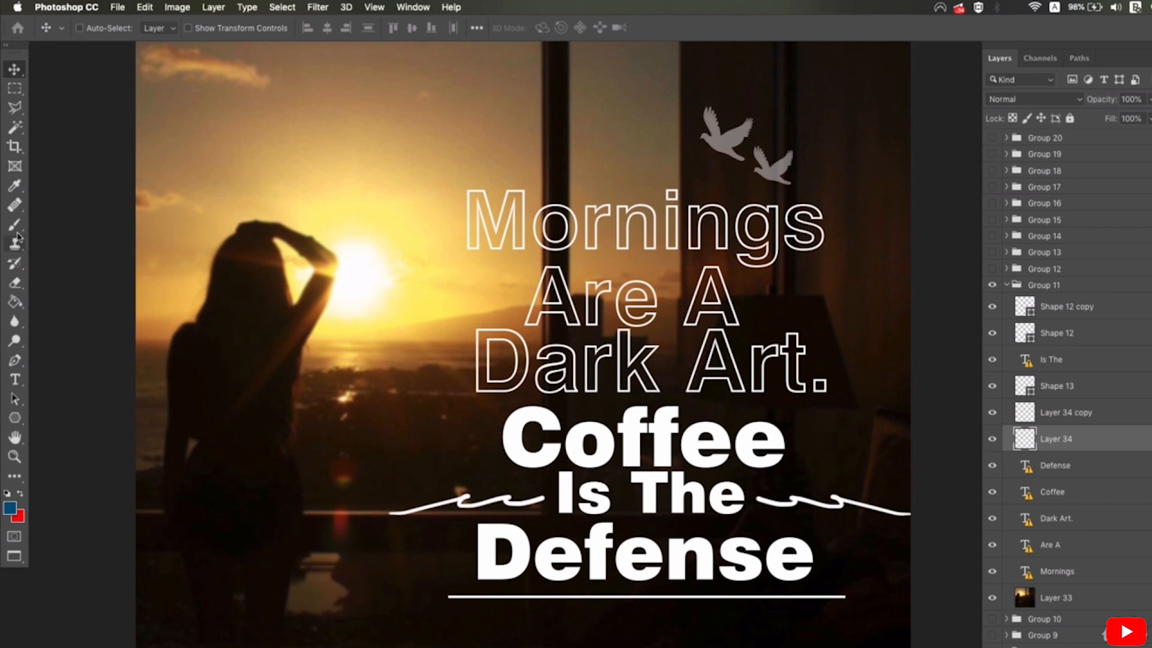
# Brush a trial wavy line, undo it, and paint short blue accent strokes on both sides of the Coffee lettering
pyautogui.click(15, 223)
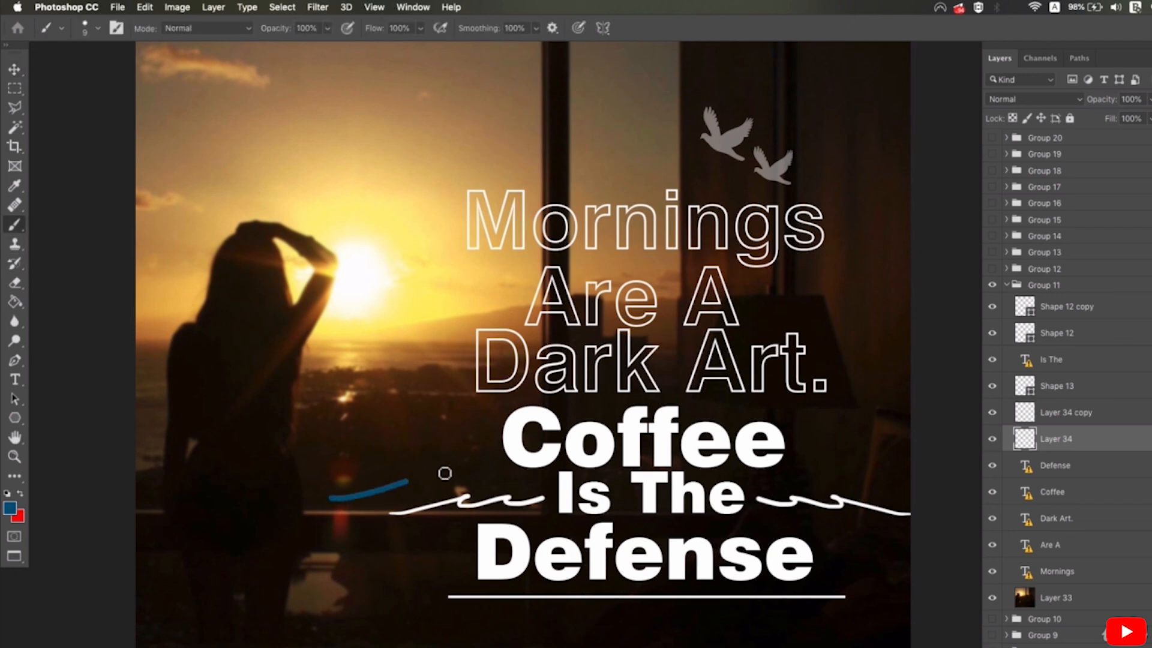
pyautogui.moveTo(483, 492); pyautogui.dragTo(653, 449)
pyautogui.press('super+z')
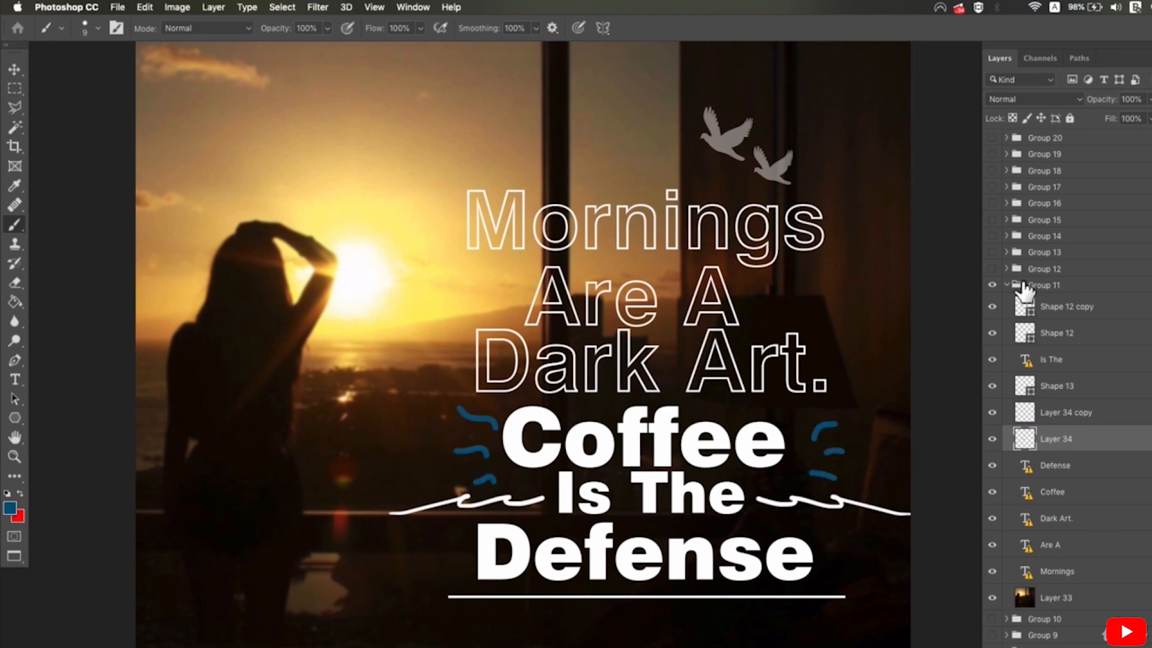
# Collapse and hide Group 11, then show and expand Group 10
pyautogui.click(1006, 285)
pyautogui.click(992, 285)
pyautogui.click(992, 301)
pyautogui.click(1007, 301)
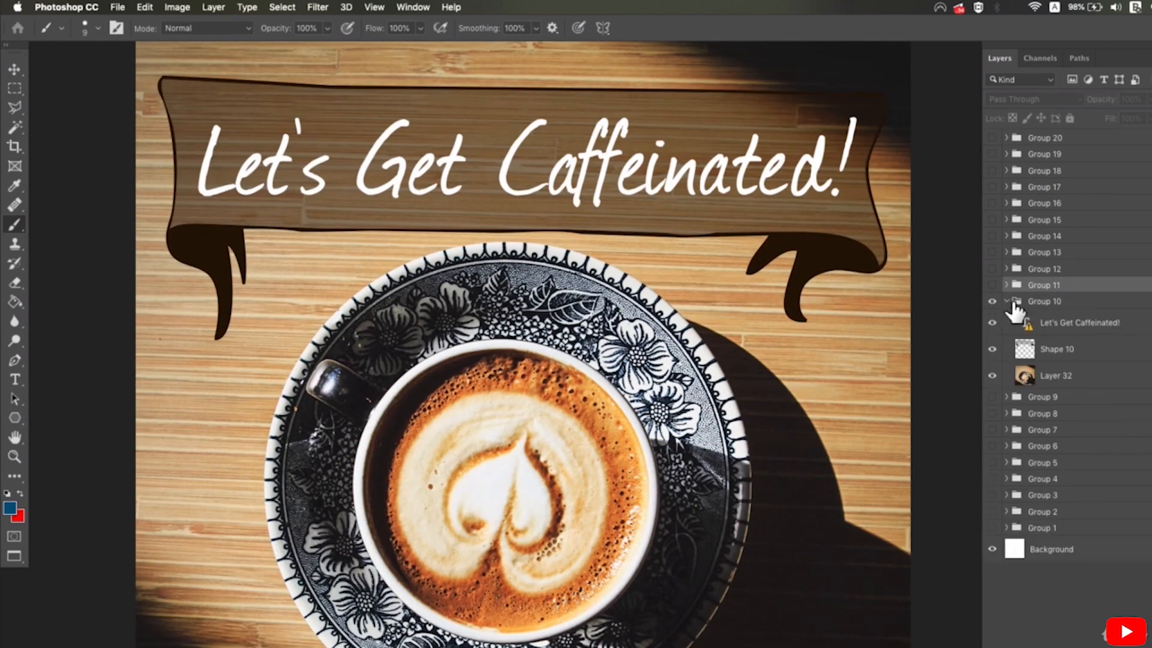
# Select the brown ribbon banner layer, Shape 10, behind the Let's Get Caffeinated! lettering
pyautogui.press('v')
pyautogui.rightClick(731, 206)
pyautogui.click(757, 228)
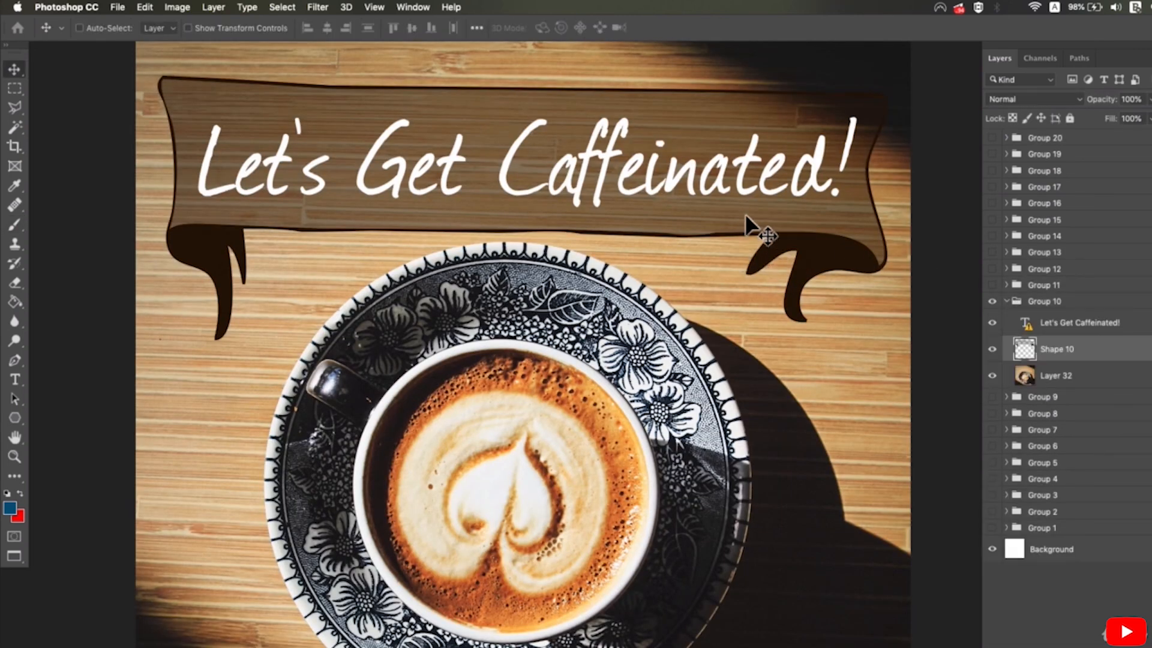
# Try out moves of the ribbon banner in Group 10 and of the D letter and opening quotation marks (Layer 27) in Group 9
pyautogui.moveTo(839, 191); pyautogui.dragTo(905, 185)
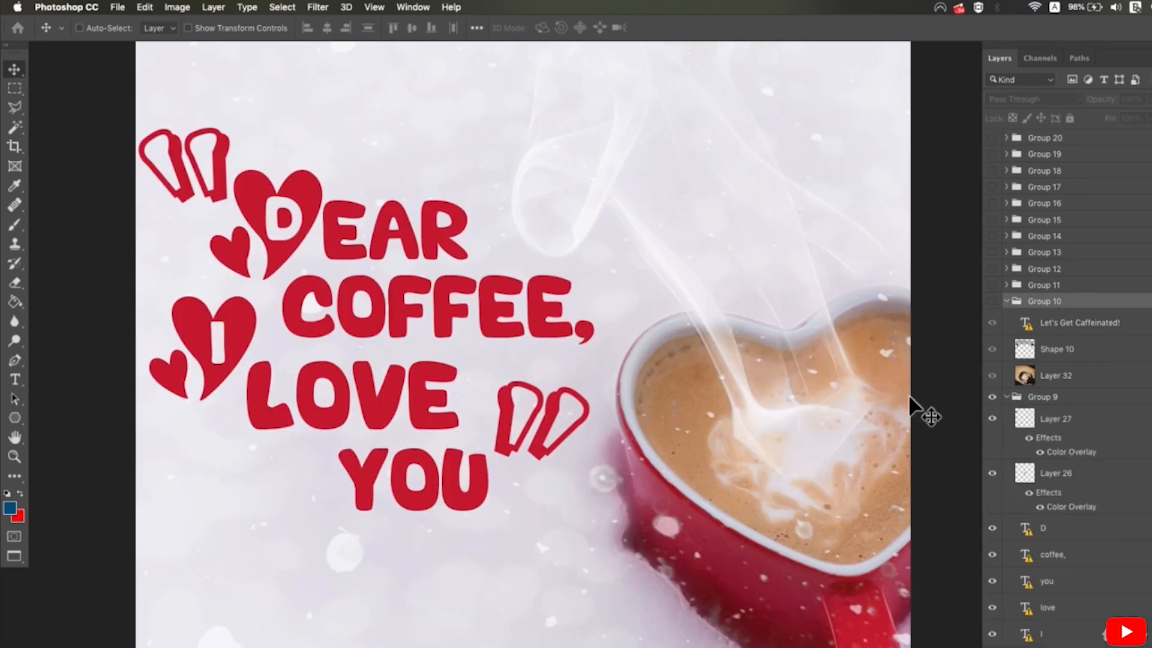
pyautogui.rightClick(288, 247)
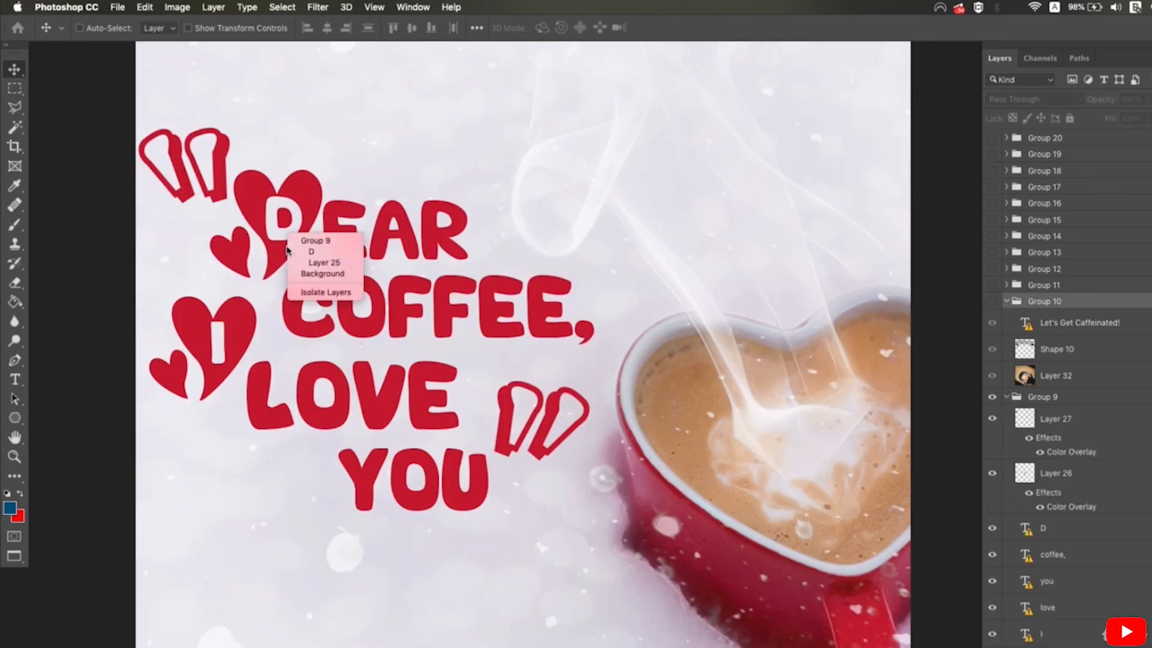
pyautogui.click(310, 252)
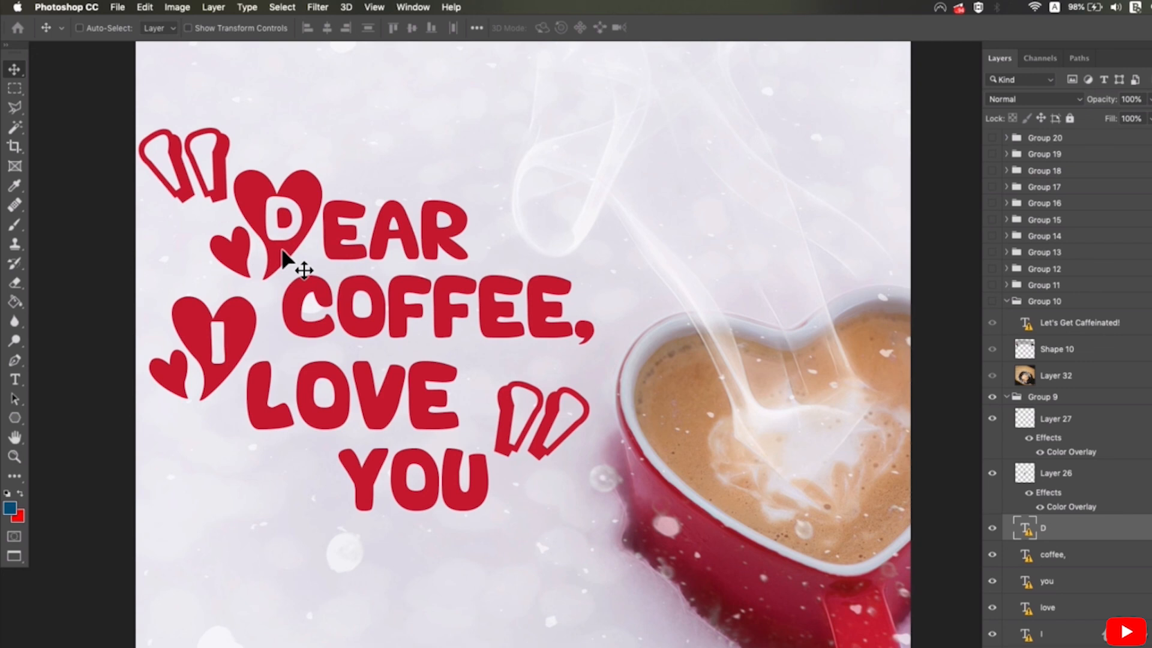
pyautogui.click(285, 252)
pyautogui.click(652, 263)
pyautogui.moveTo(271, 253); pyautogui.dragTo(259, 177)
pyautogui.rightClick(223, 174)
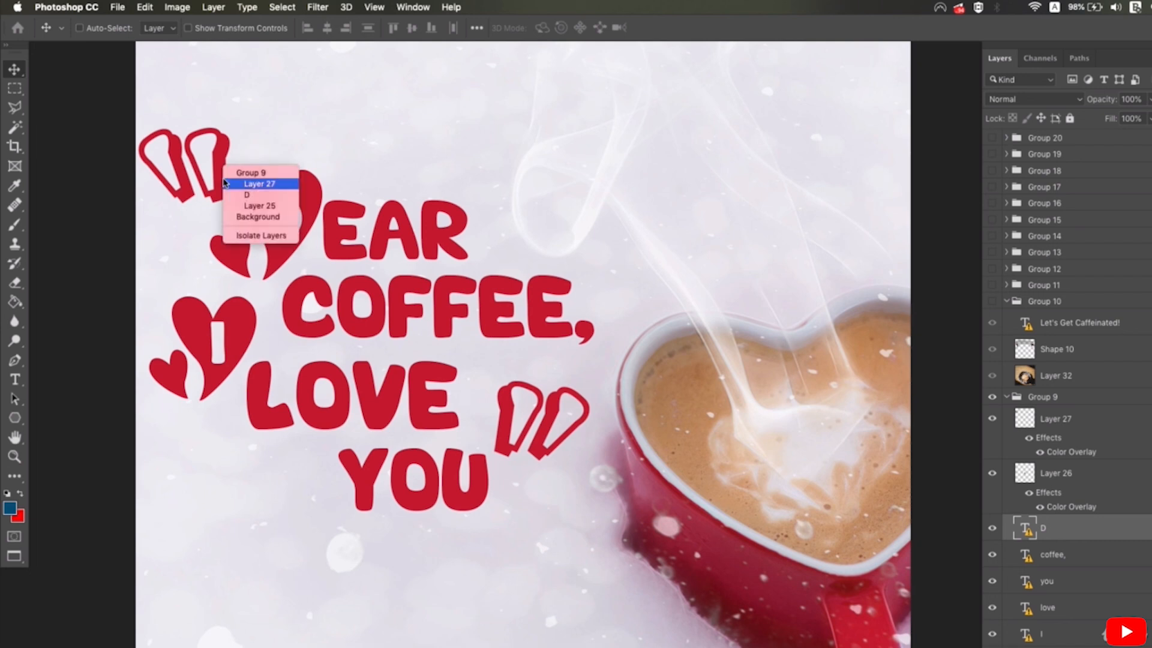
pyautogui.click(228, 183)
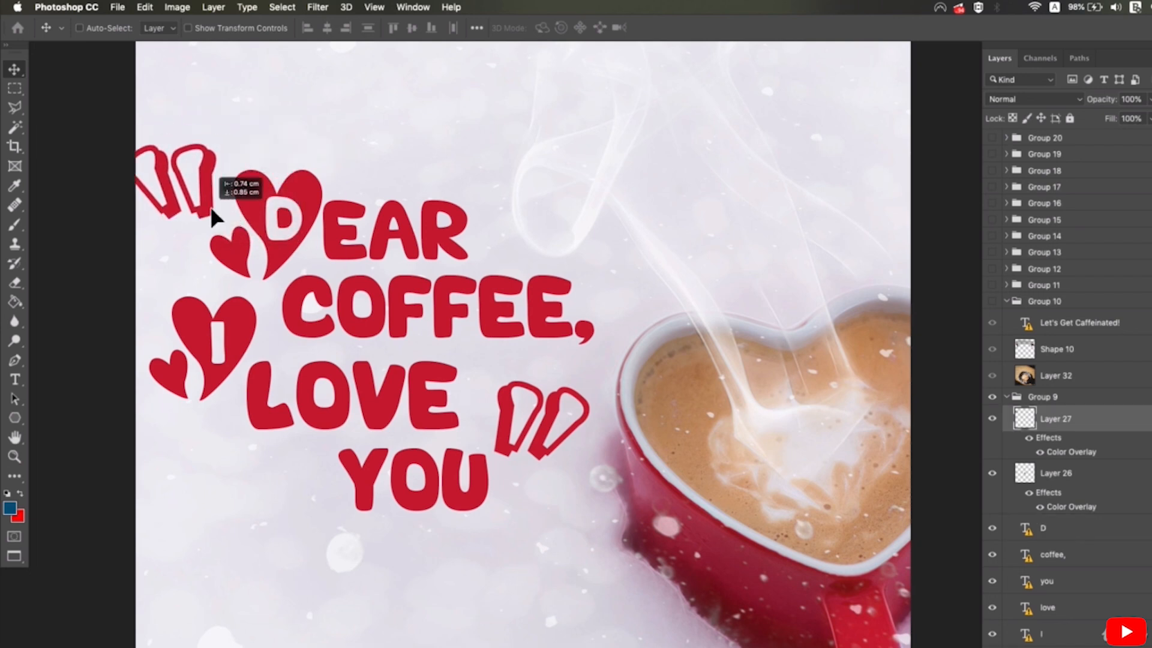
# Collapse Groups 10 and 9, hide Group 9, and expand Group 8 to examine the layers of the Money quote poster
pyautogui.click(1006, 301)
pyautogui.click(992, 317)
pyautogui.click(1006, 318)
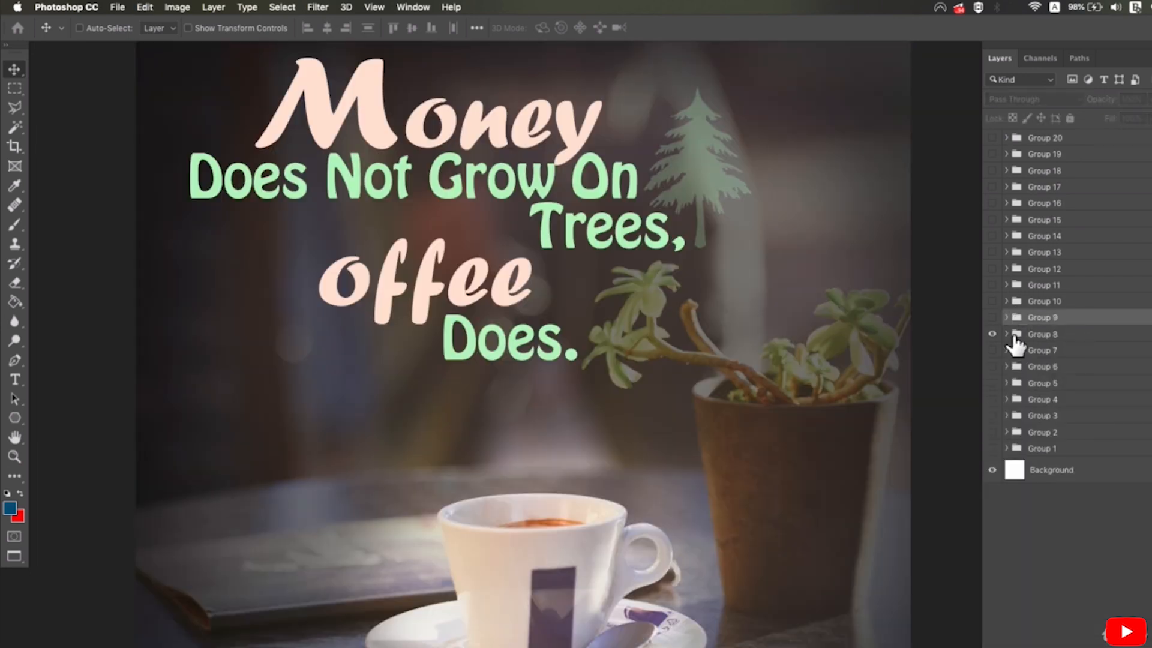
pyautogui.click(1006, 334)
pyautogui.click(1073, 339)
pyautogui.scroll(-5, 1098, 366)
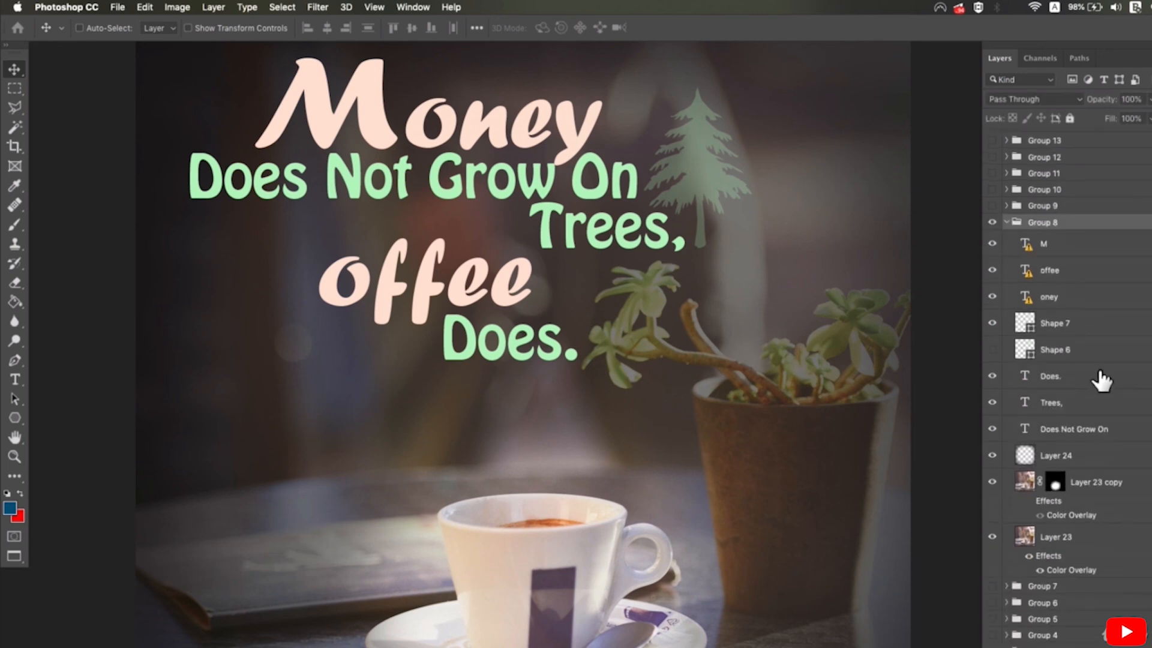
pyautogui.scroll(2, 460, 180)
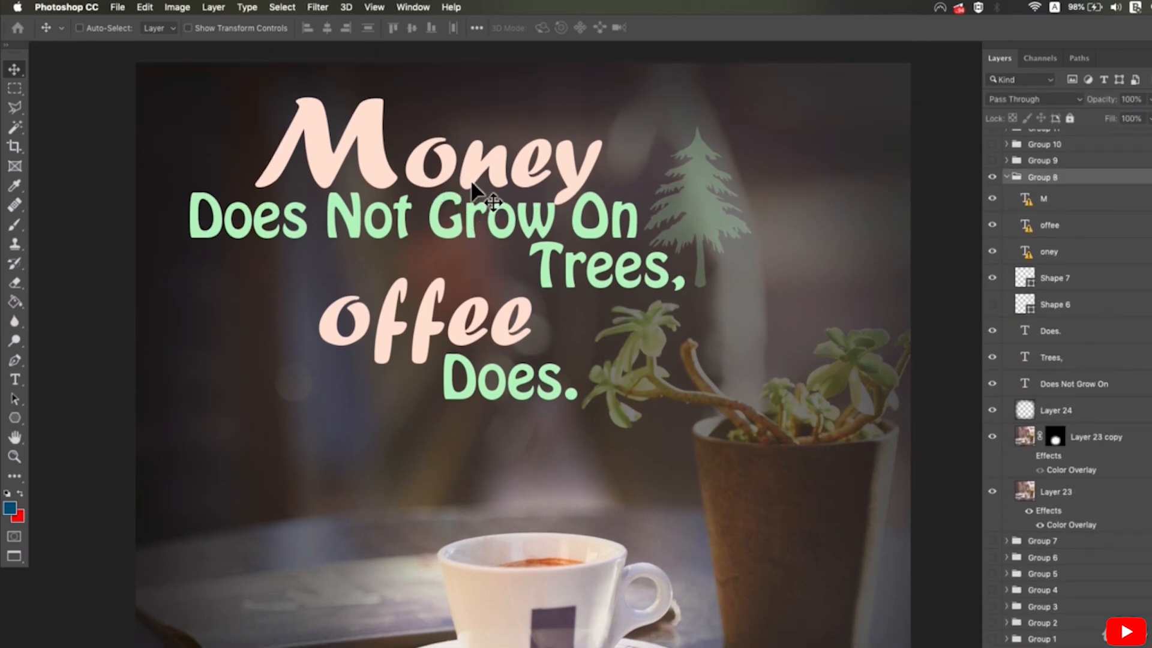
# Select the separate M text layer of the word Money and try moving it
pyautogui.rightClick(367, 129)
pyautogui.click(372, 150)
pyautogui.moveTo(373, 157); pyautogui.dragTo(435, 164)
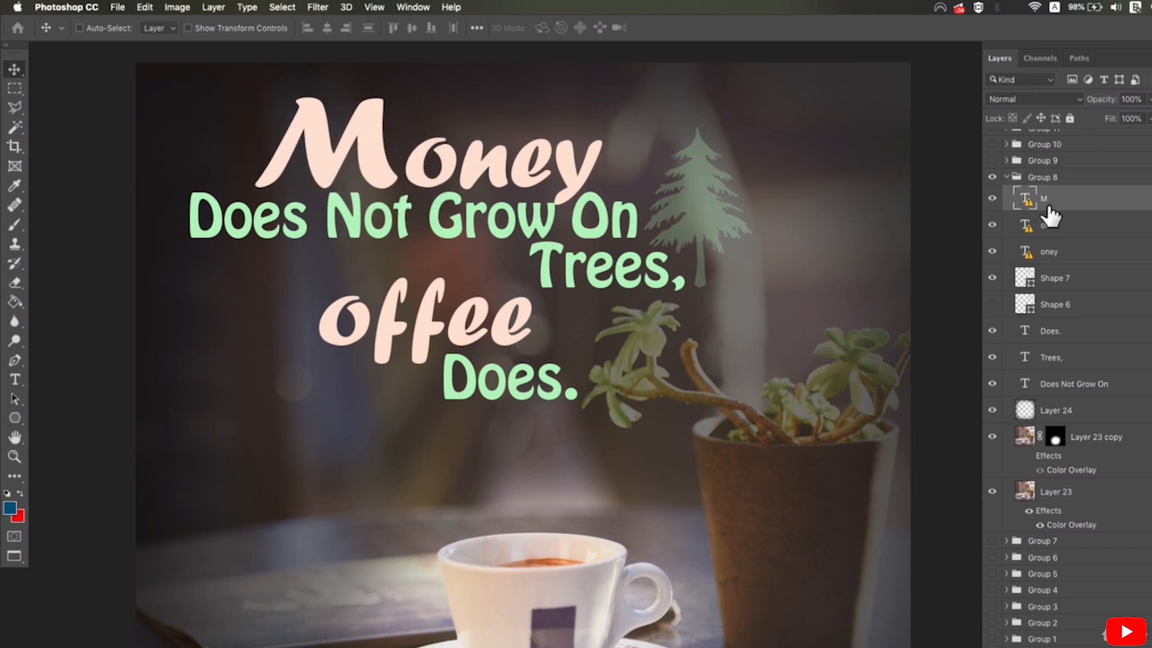
# Collapse and hide Group 8, and show and expand Group 7
pyautogui.click(1009, 177)
pyautogui.click(993, 334)
pyautogui.click(993, 351)
pyautogui.click(1006, 350)
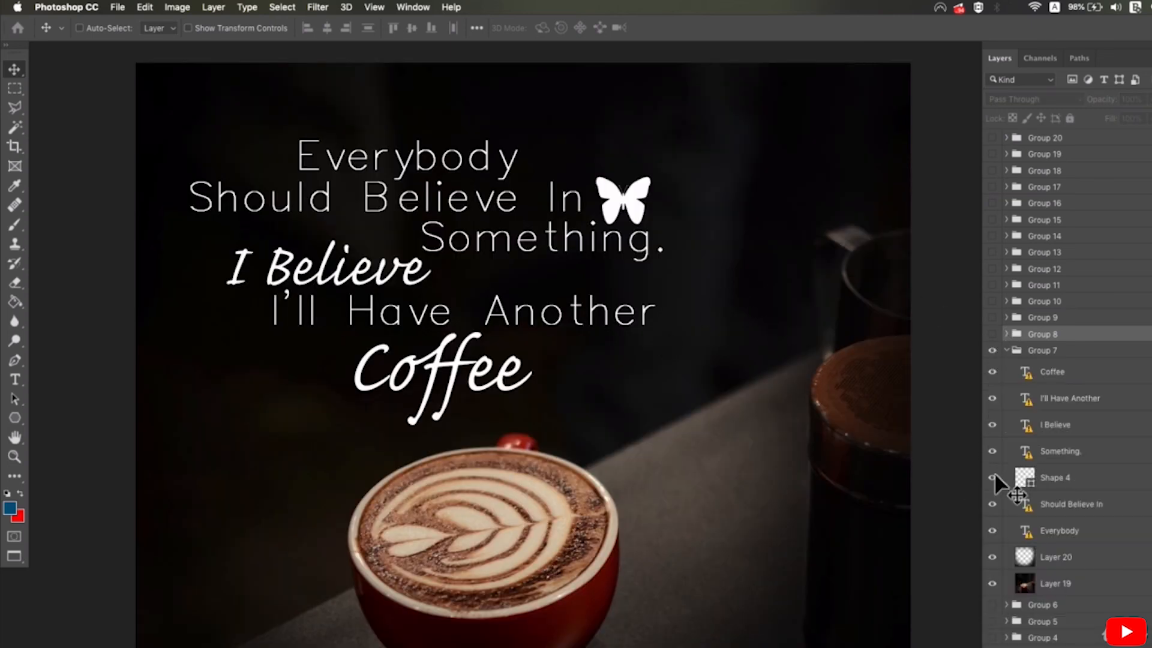
# Select Layer 20 in Group 7, compare the poster with it hidden and shown, and undo a trial move of it
pyautogui.click(1075, 554)
pyautogui.keyDown('alt'); pyautogui.click(669, 474); pyautogui.keyUp('alt')
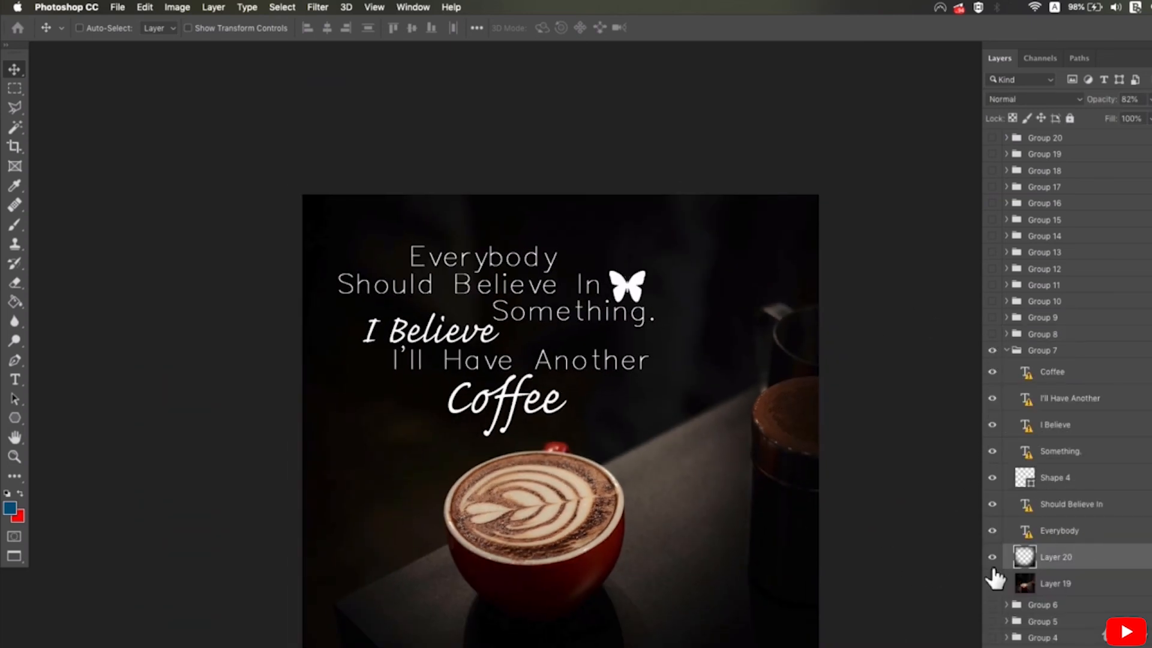
pyautogui.click(992, 557)
pyautogui.moveTo(830, 547); pyautogui.dragTo(742, 465)
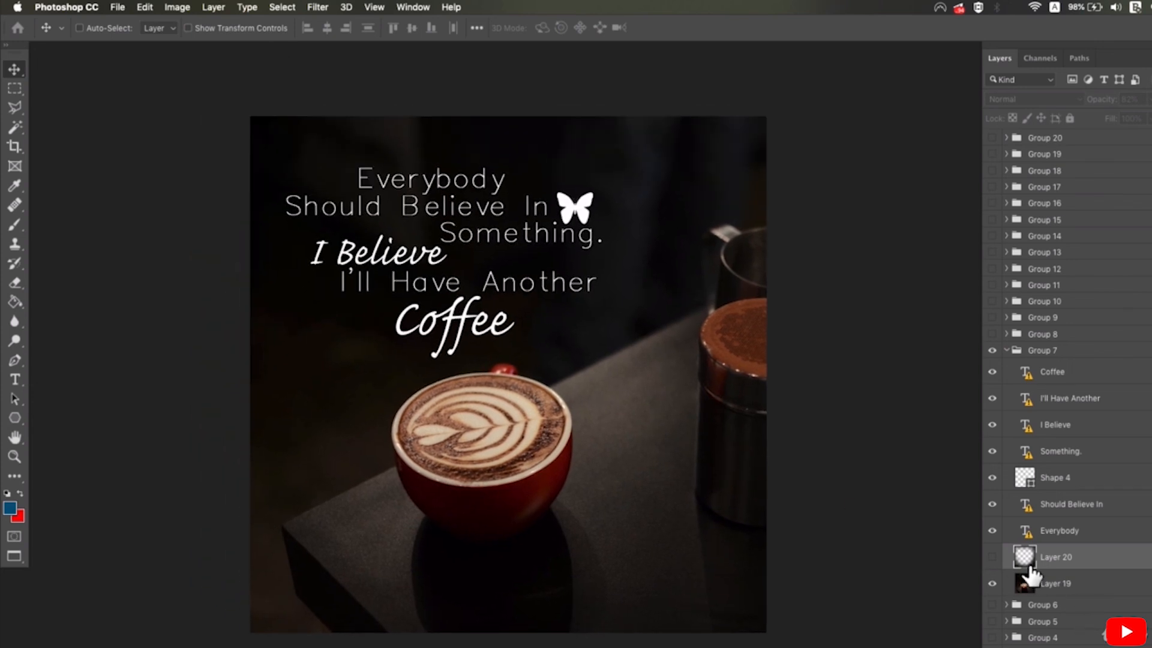
pyautogui.click(992, 557)
pyautogui.moveTo(740, 426); pyautogui.dragTo(571, 542)
pyautogui.press('super+z')
# Toggle Layer 20's visibility again to compare its shading, and undo another trial move of the layer
pyautogui.click(992, 557)
pyautogui.click(992, 557)
pyautogui.click(996, 558)
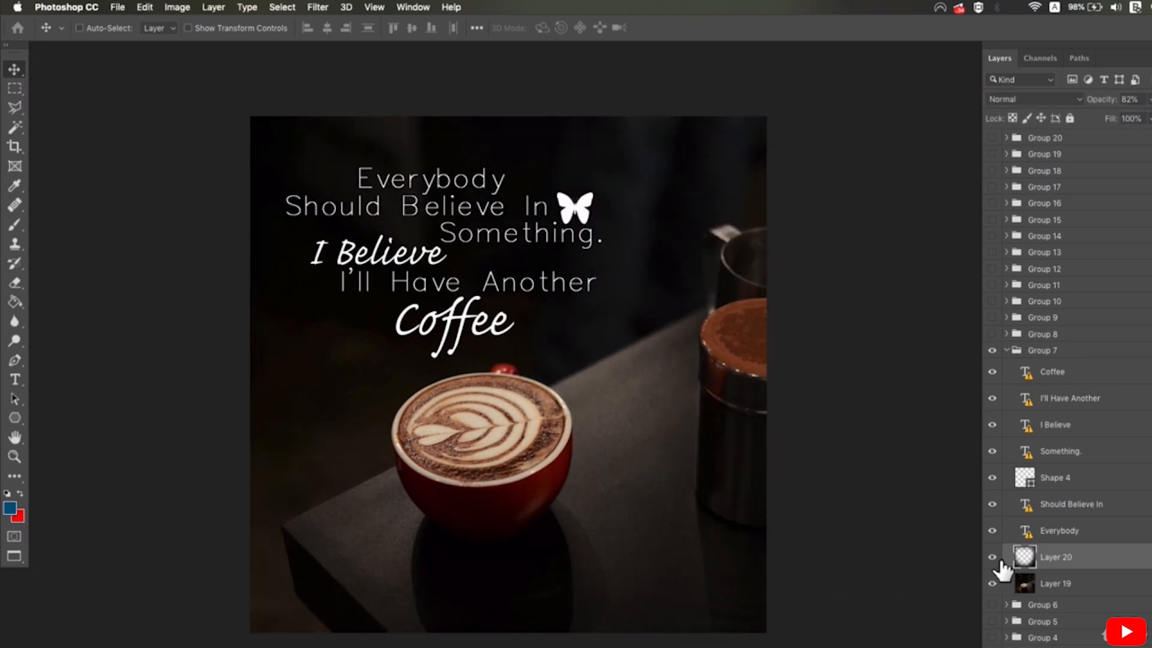
pyautogui.click(997, 559)
pyautogui.scroll(-3, 1014, 558)
pyautogui.moveTo(590, 512); pyautogui.dragTo(501, 470)
pyautogui.press('super+z')
# Hide and collapse Group 7, and show and expand Group 6
pyautogui.click(993, 303)
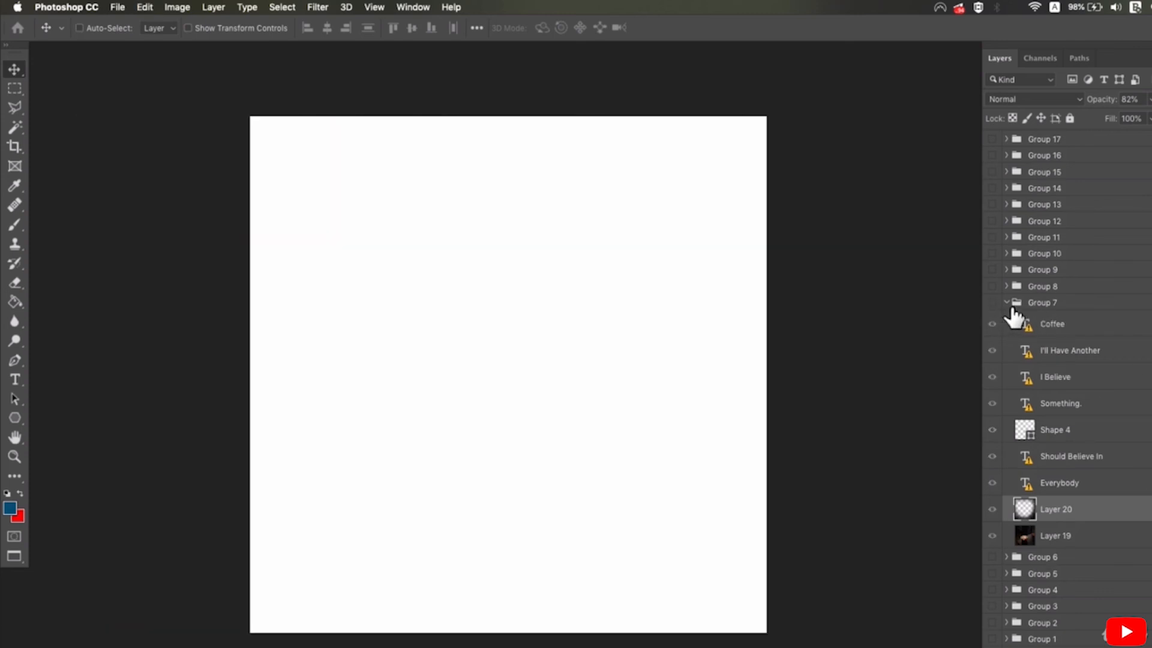
pyautogui.click(1006, 303)
pyautogui.click(992, 367)
pyautogui.click(1007, 367)
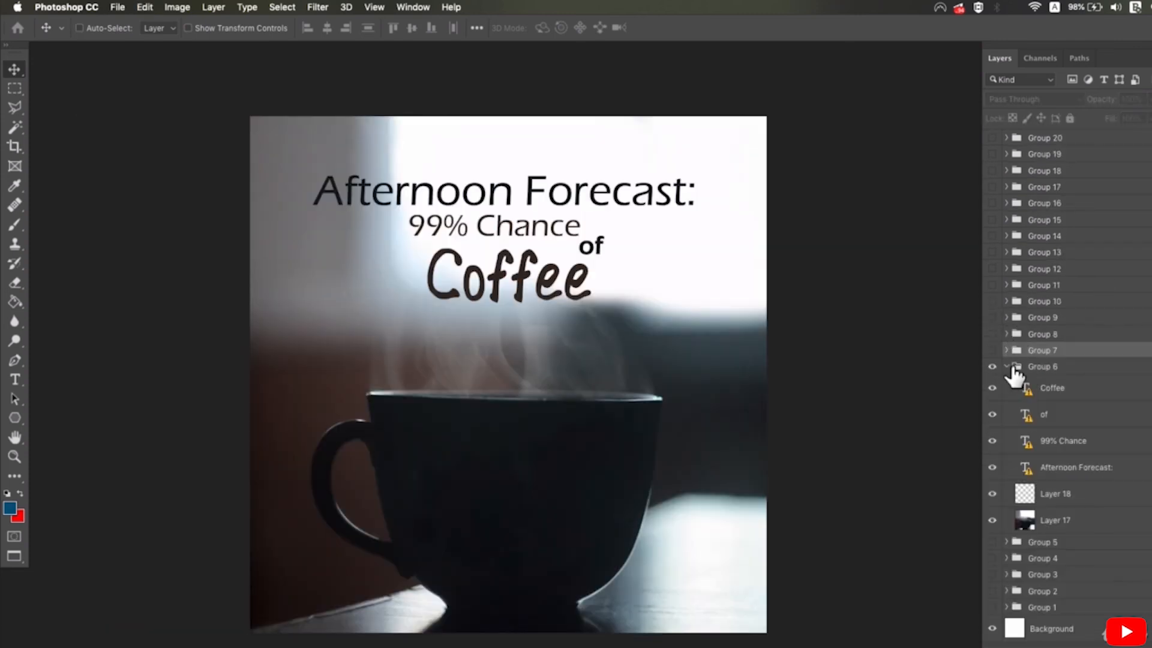
# Collapse and hide Group 6, and show the Writing Is Like My Coffee poster in Group 5
pyautogui.scroll(-2, 673, 301)
pyautogui.click(1007, 366)
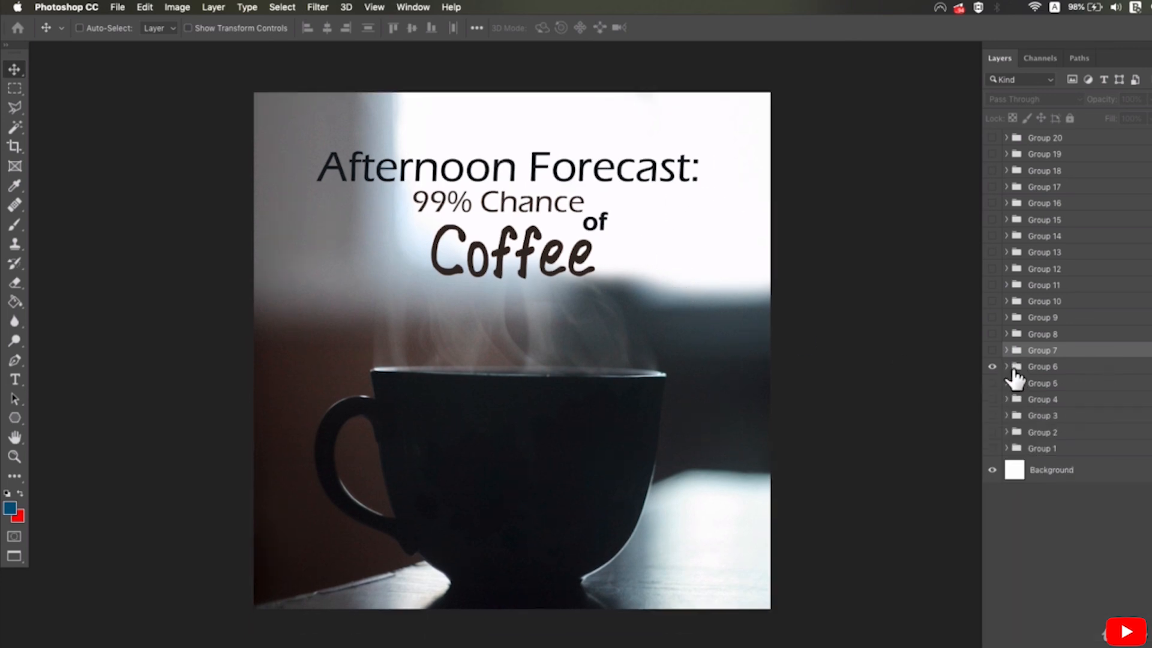
pyautogui.click(999, 368)
pyautogui.click(998, 384)
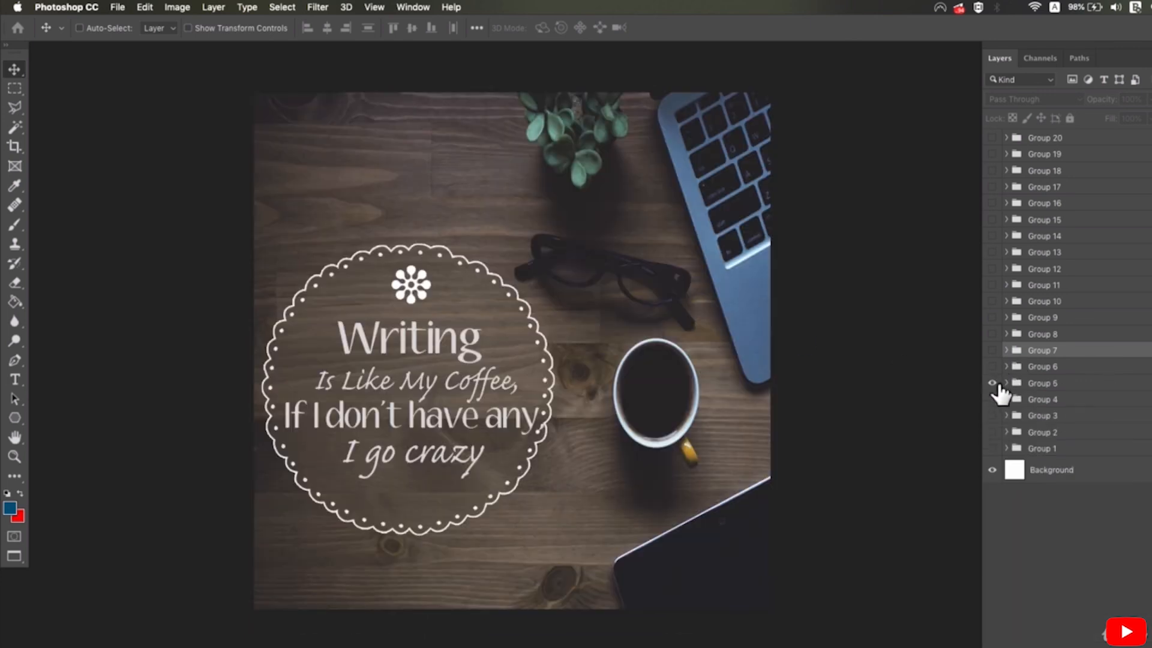
pyautogui.click(1017, 388)
pyautogui.doubleClick(1011, 387)
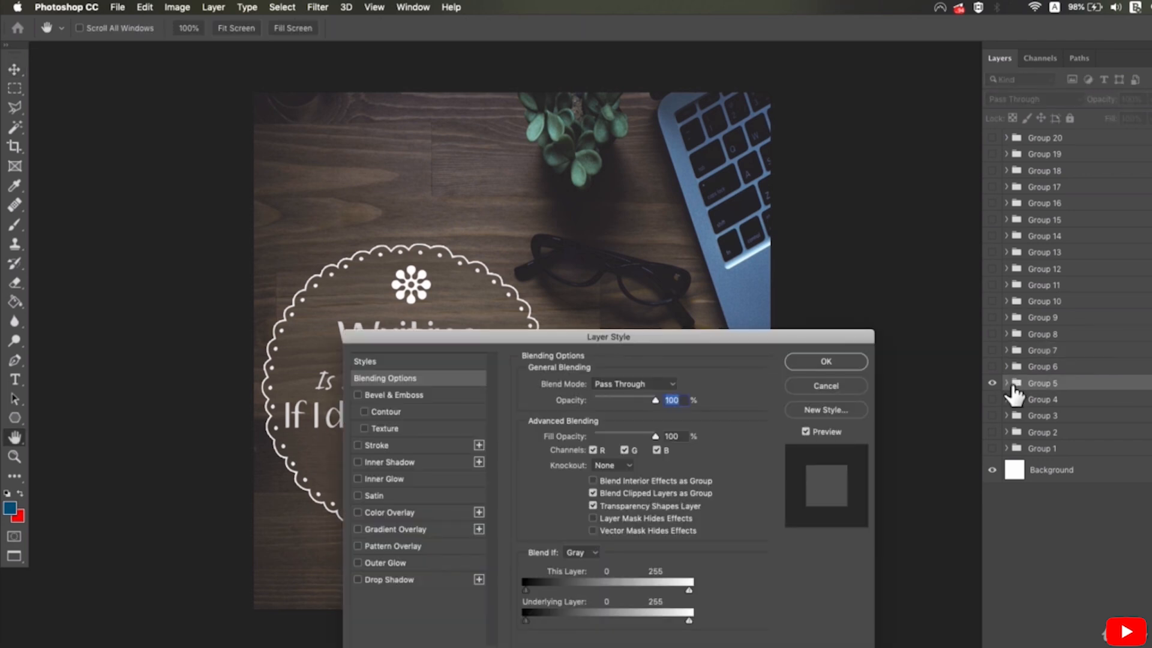
pyautogui.click(825, 385)
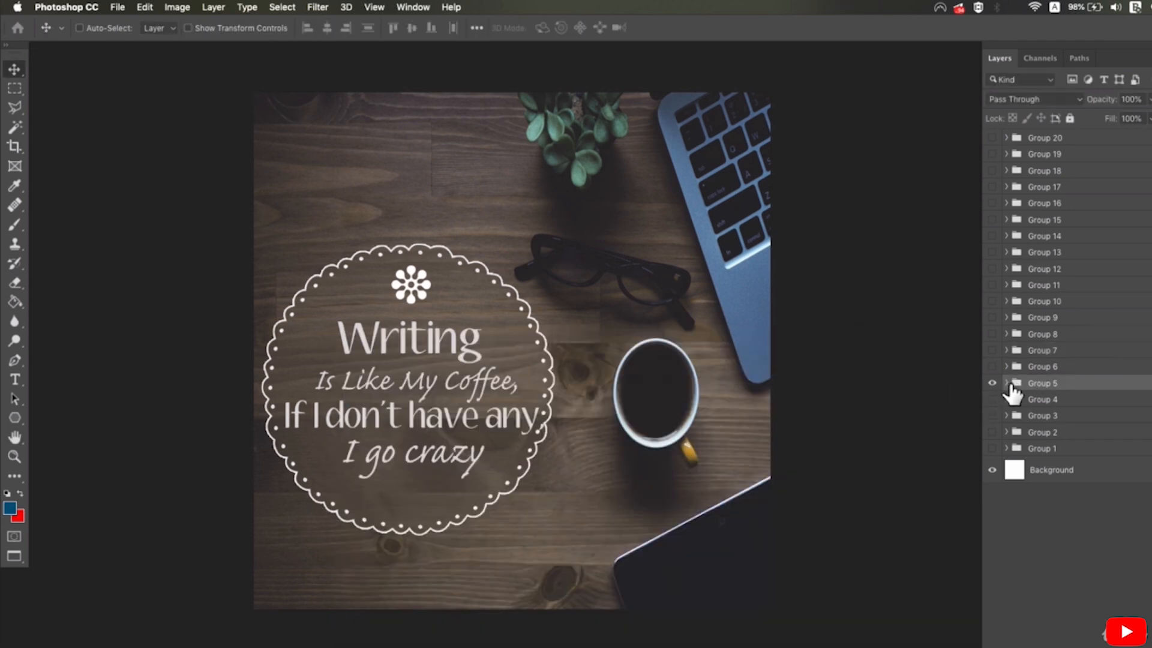
# Expand Group 5, select the scalloped circle on Layer 16 and try moving it
pyautogui.click(1007, 384)
pyautogui.rightClick(496, 315)
pyautogui.click(507, 319)
pyautogui.moveTo(493, 335)
pyautogui.mouseDown()
pyautogui.moveTo(498, 307)
pyautogui.moveTo(631, 339)
pyautogui.moveTo(443, 336)
pyautogui.moveTo(465, 285)
pyautogui.moveTo(395, 343)
pyautogui.moveTo(488, 327)
pyautogui.mouseUp()
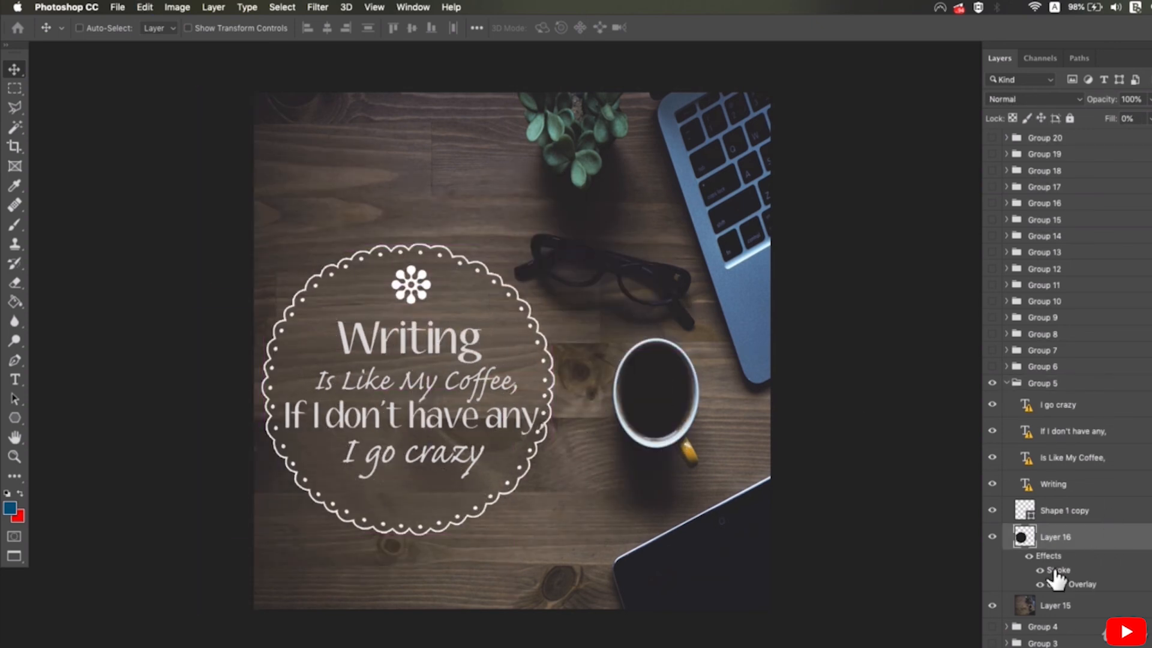
# Toggle the Stroke effect of Layer 16 off and on to compare the circle's outline
pyautogui.click(1038, 567)
pyautogui.click(1039, 570)
pyautogui.click(1040, 571)
pyautogui.click(1040, 571)
# Collapse and hide Group 5, and expand Group 4 to inspect the layers of its coffee bean poster
pyautogui.click(1007, 383)
pyautogui.click(992, 382)
pyautogui.click(1007, 399)
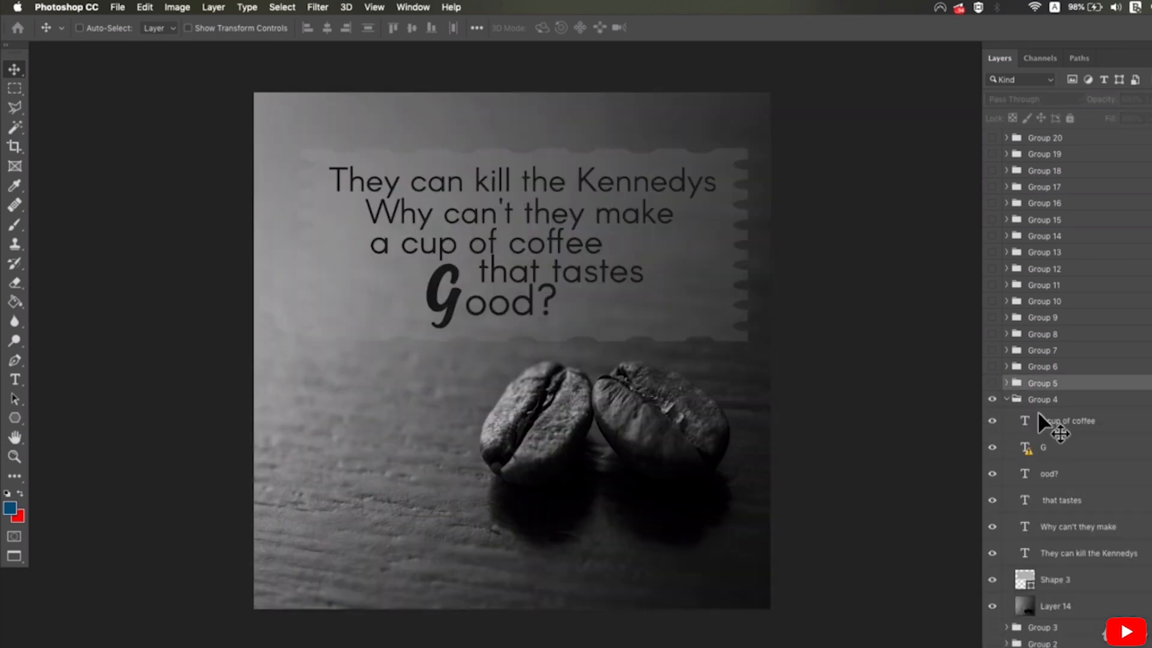
pyautogui.keyDown('super'); pyautogui.click(686, 423); pyautogui.keyUp('super')
pyautogui.moveTo(710, 402); pyautogui.dragTo(748, 432)
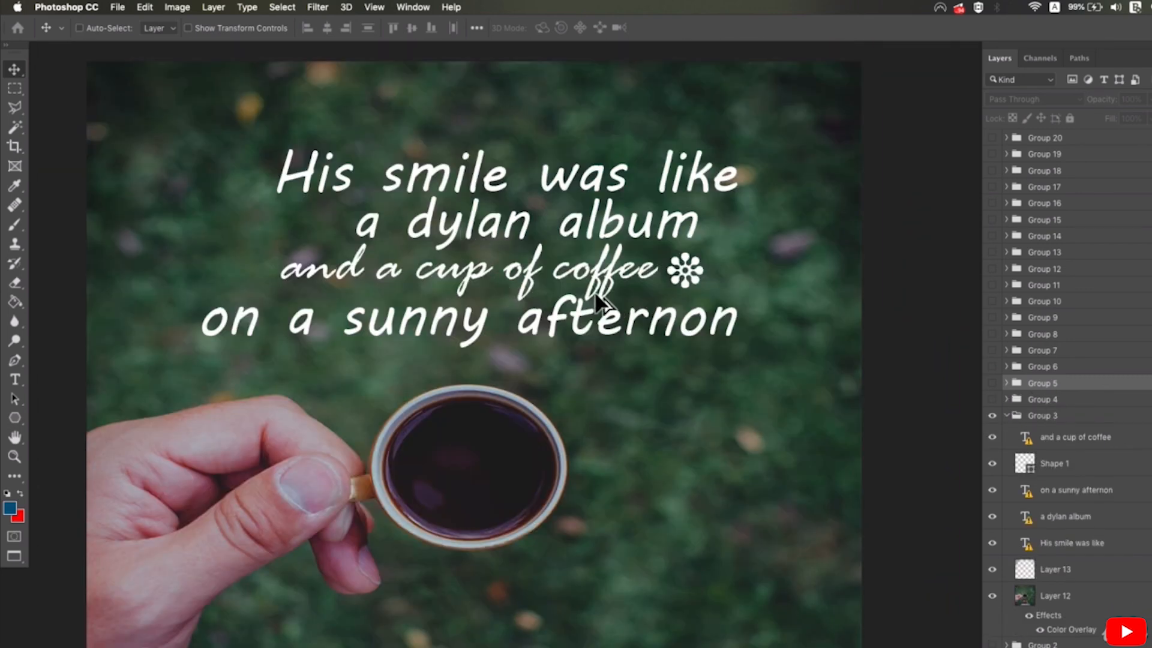
# Select the photo on Layer 12 in Group 3 and toggle its layer effects to compare the image
pyautogui.press('super+minus')
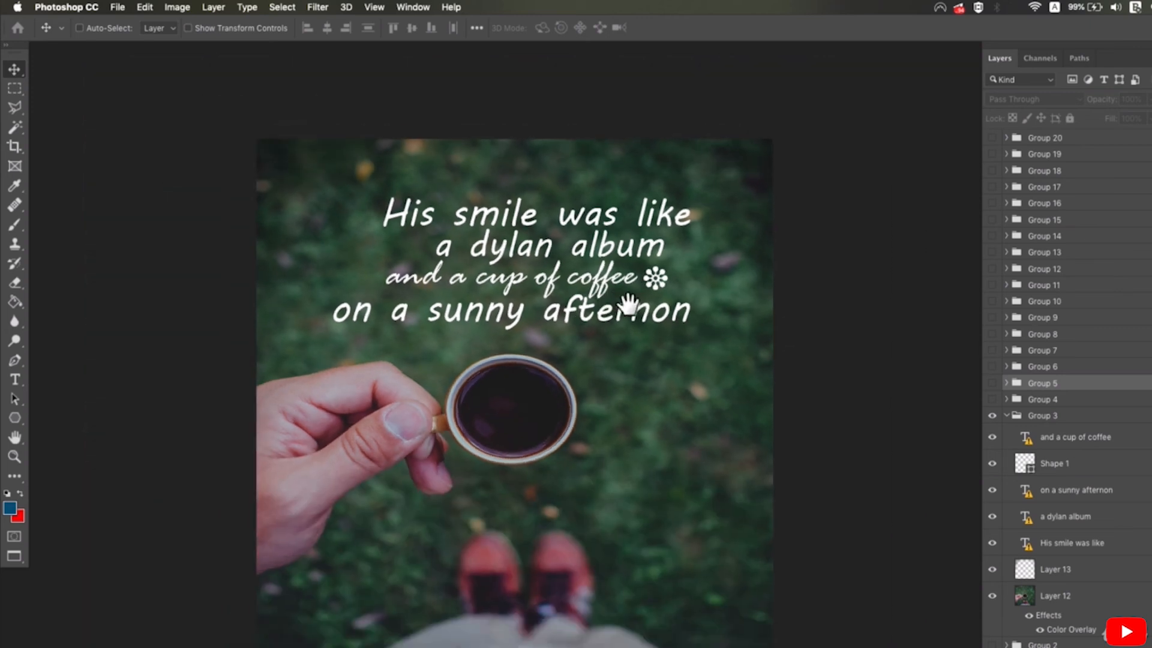
pyautogui.rightClick(668, 426)
pyautogui.click(690, 448)
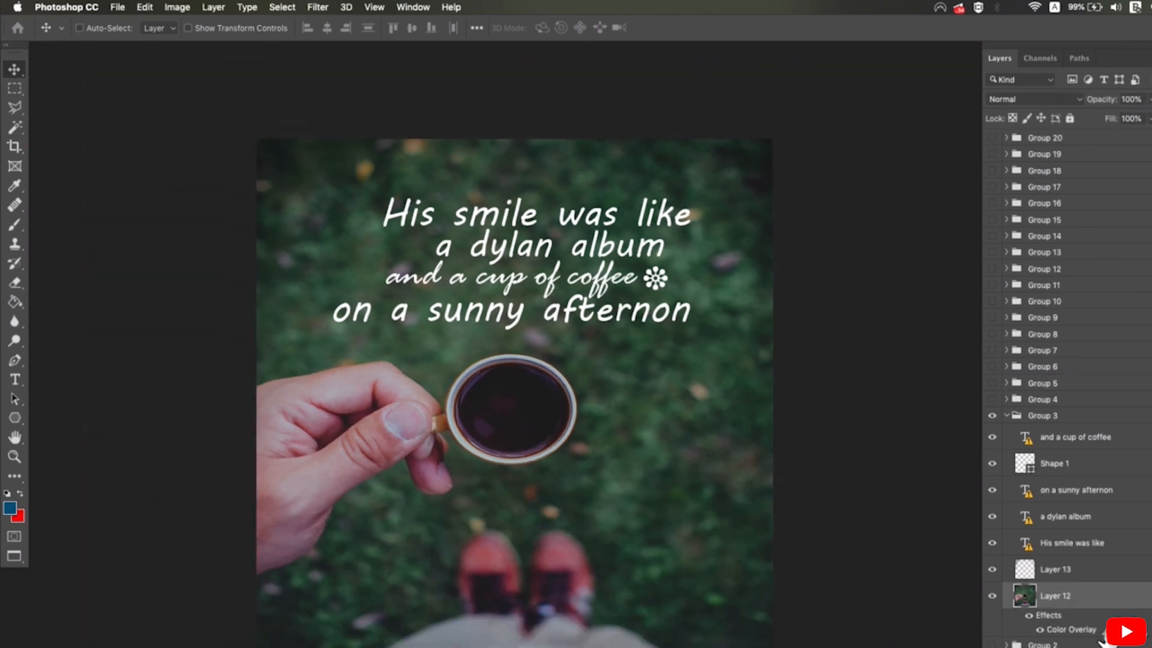
pyautogui.click(1032, 616)
pyautogui.click(1031, 617)
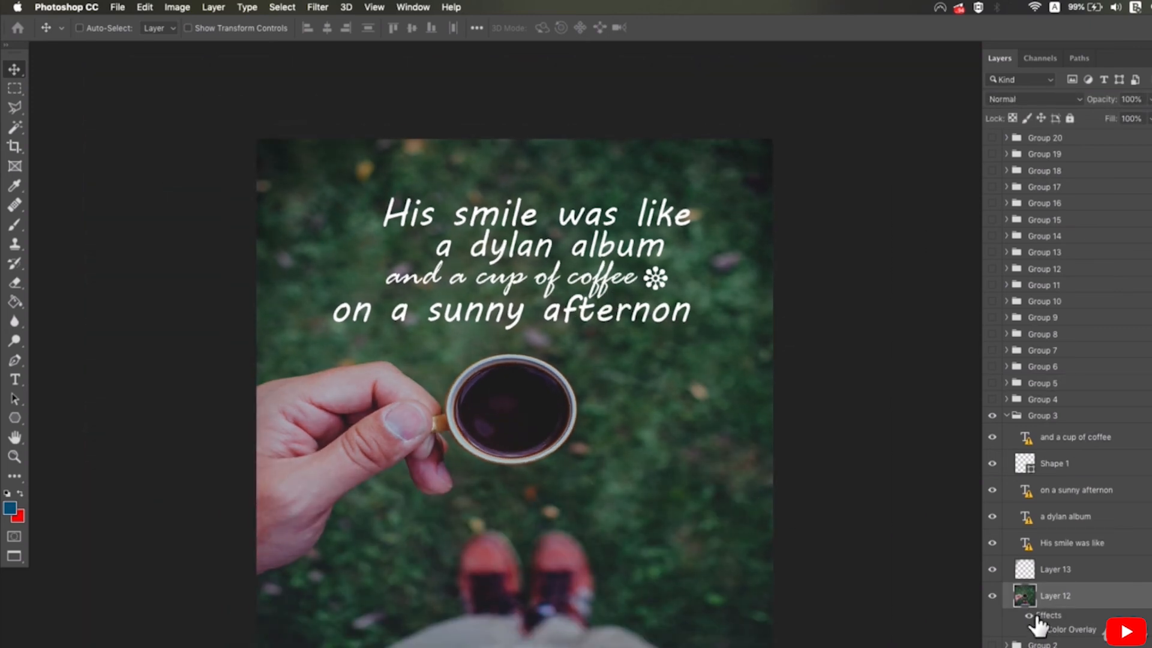
# Try 38% opacity for the Darken Color Overlay on Layer 12 and cancel the change
pyautogui.doubleClick(1124, 610)
pyautogui.click(387, 512)
pyautogui.moveTo(666, 337); pyautogui.dragTo(904, 426)
pyautogui.moveTo(818, 493); pyautogui.dragTo(835, 495)
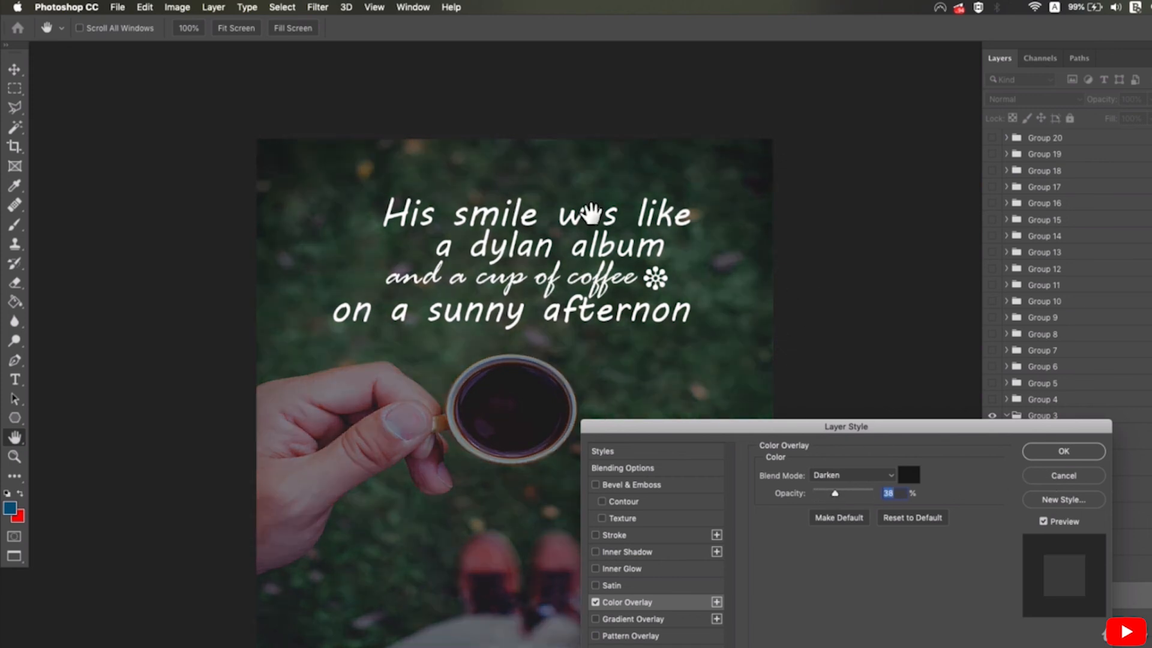
pyautogui.click(1082, 475)
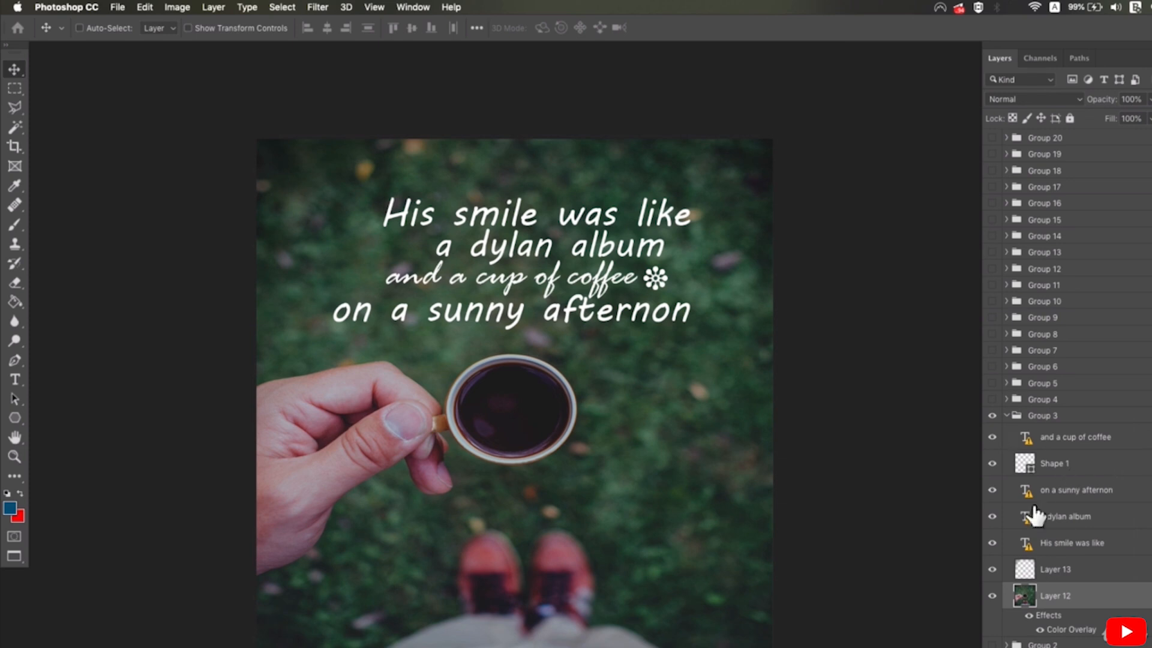
# Collapse and hide Group 3, and show and expand Group 2
pyautogui.click(1006, 416)
pyautogui.click(991, 415)
pyautogui.click(991, 432)
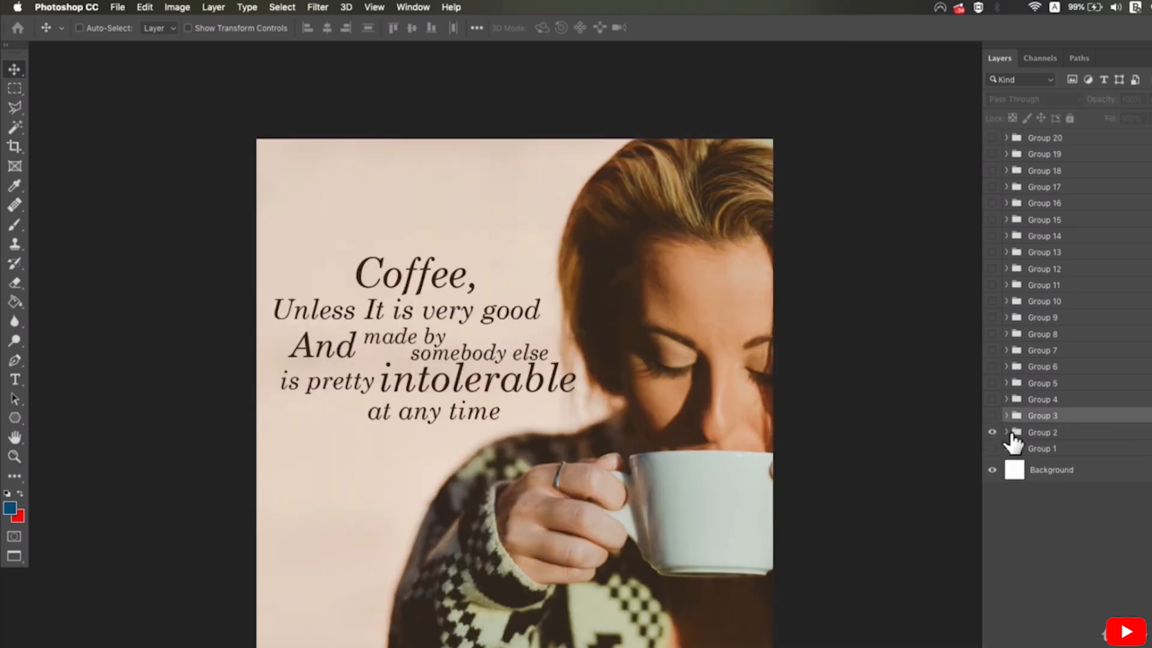
pyautogui.click(1006, 432)
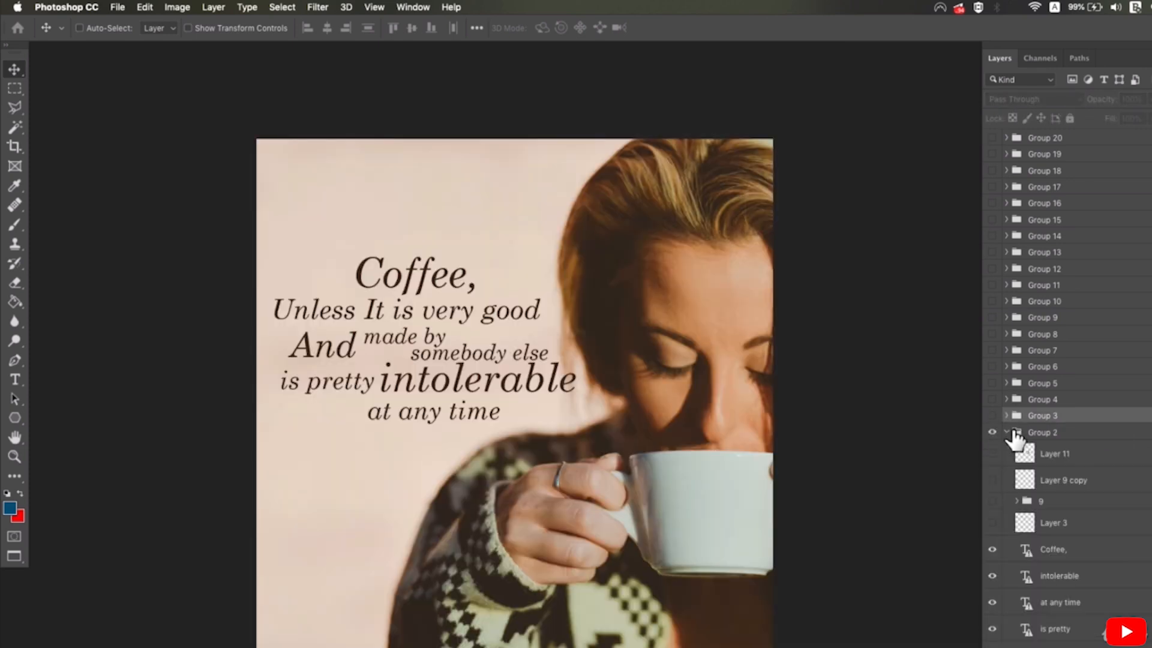
# Try moving the "Coffee," and "Unless It is very good" text layers, restoring their original positions
pyautogui.scroll(-2, 522, 329)
pyautogui.rightClick(407, 254)
pyautogui.click(413, 257)
pyautogui.moveTo(424, 255)
pyautogui.mouseDown()
pyautogui.moveTo(481, 222)
pyautogui.moveTo(449, 224)
pyautogui.moveTo(444, 243)
pyautogui.mouseUp()
pyautogui.press('super+z')
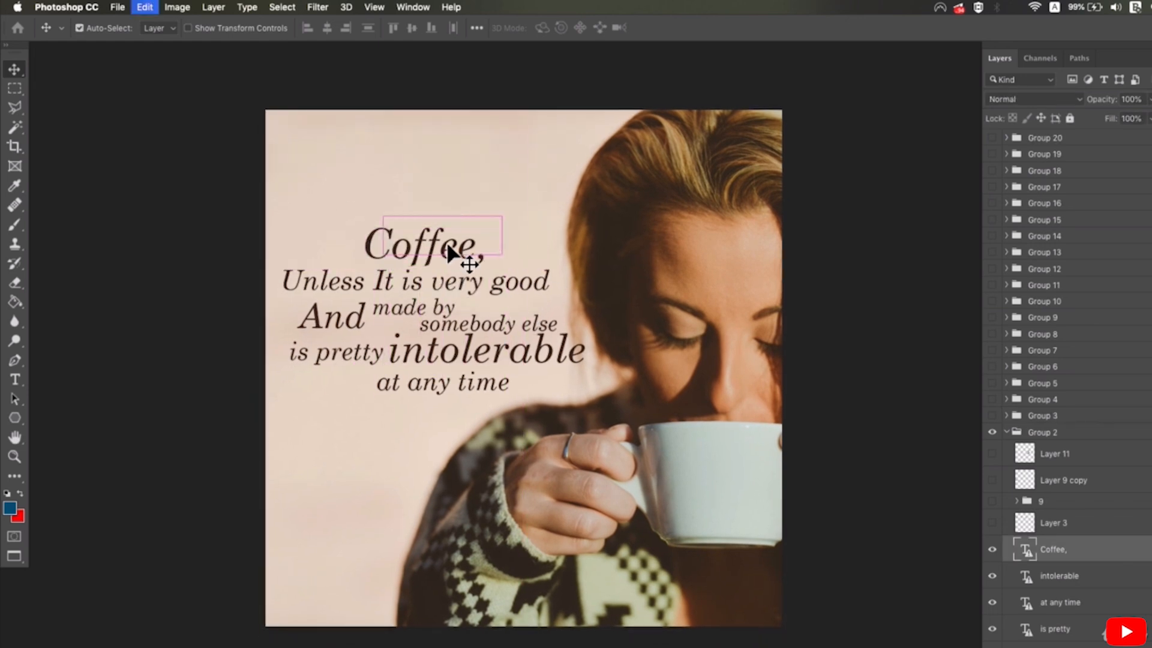
pyautogui.rightClick(391, 289)
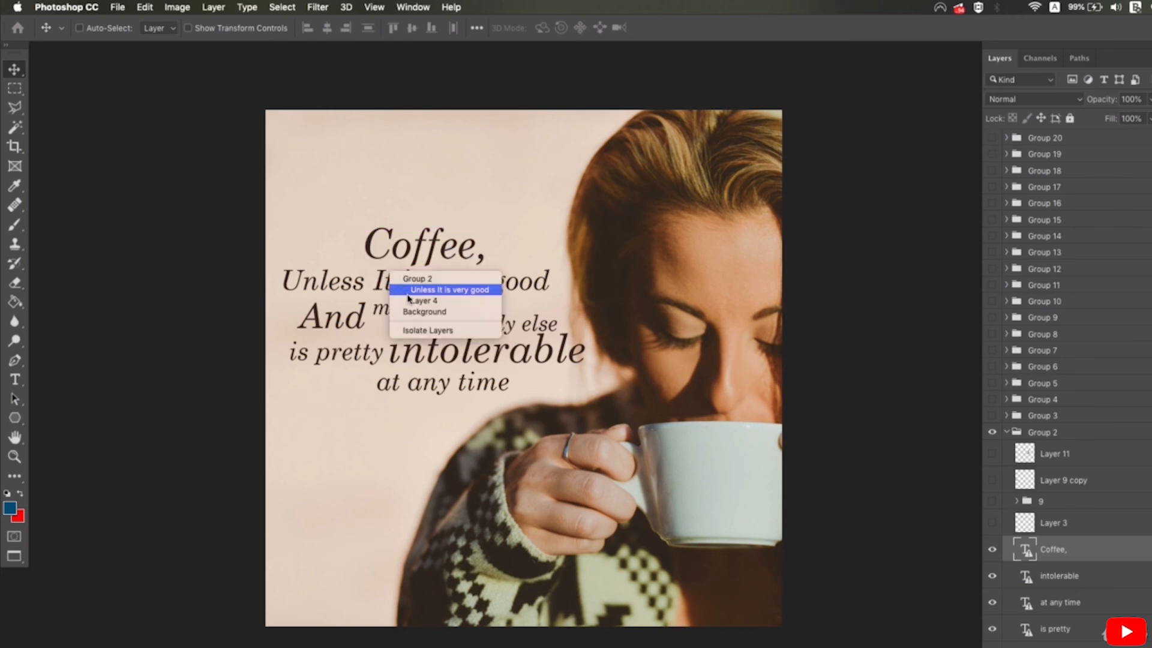
pyautogui.click(393, 288)
pyautogui.moveTo(383, 283)
pyautogui.mouseDown()
pyautogui.moveTo(380, 217)
pyautogui.moveTo(380, 273)
pyautogui.mouseUp()
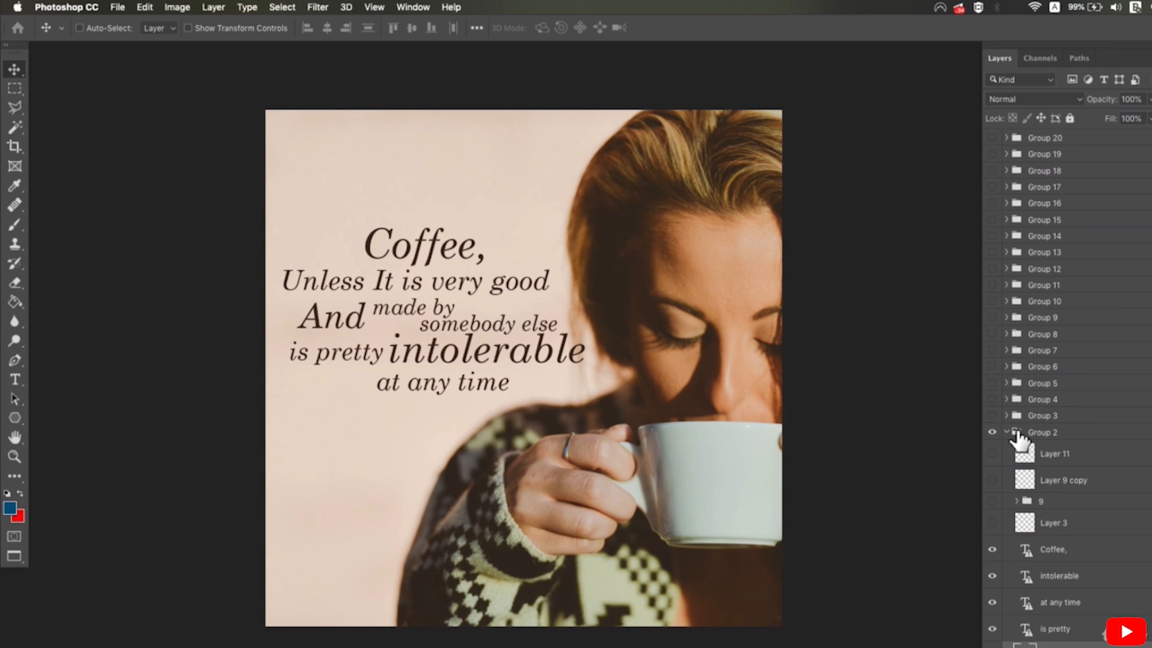
# Hide and collapse Group 2, and show and expand Group 1
pyautogui.click(992, 432)
pyautogui.click(1006, 432)
pyautogui.click(991, 449)
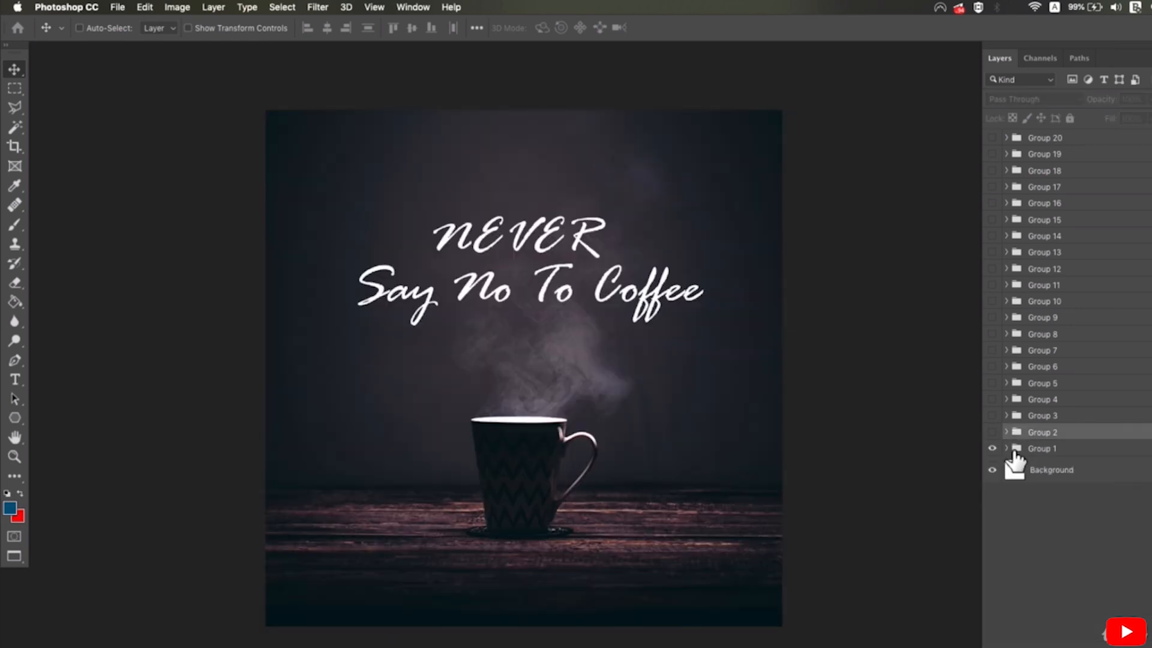
pyautogui.click(1006, 448)
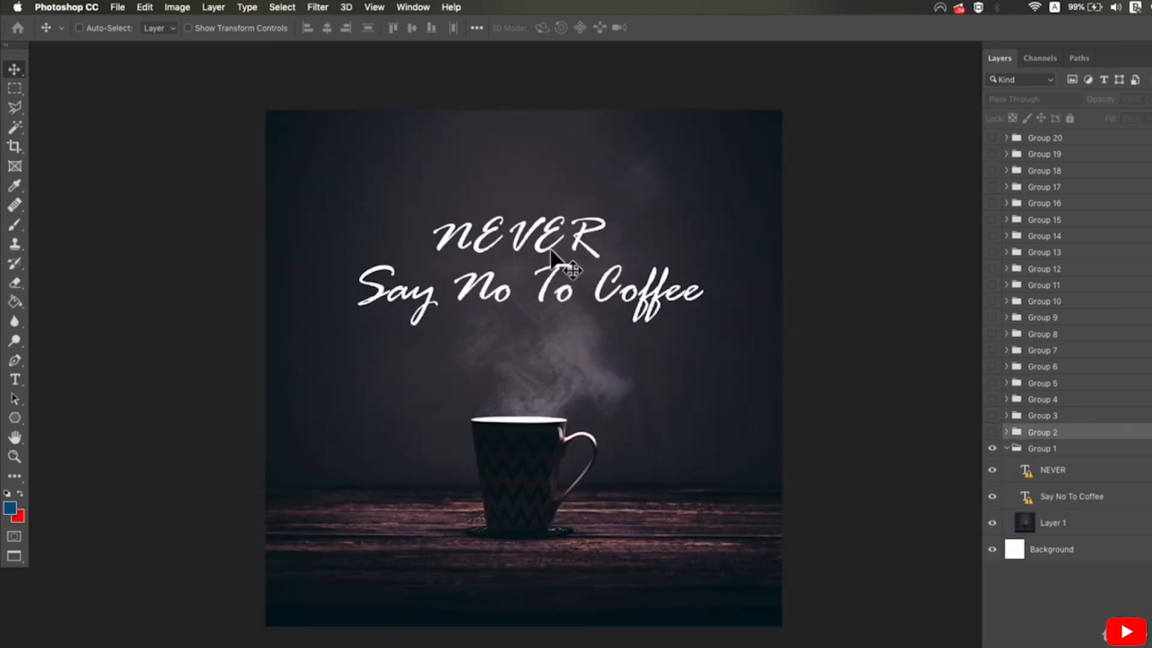
# Toggle the NEVER text, the Say No To Coffee text and the Layer 1 photo one by one to show each layer's role
pyautogui.click(991, 469)
pyautogui.click(991, 470)
pyautogui.click(992, 496)
pyautogui.click(992, 496)
pyautogui.click(992, 522)
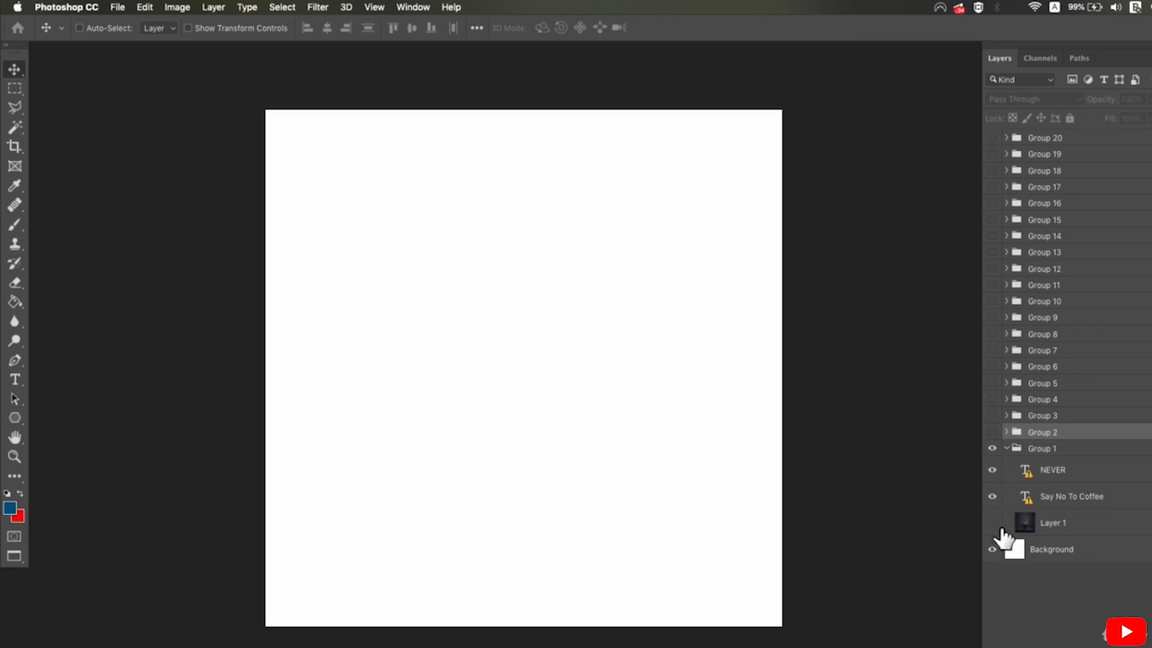
pyautogui.click(993, 522)
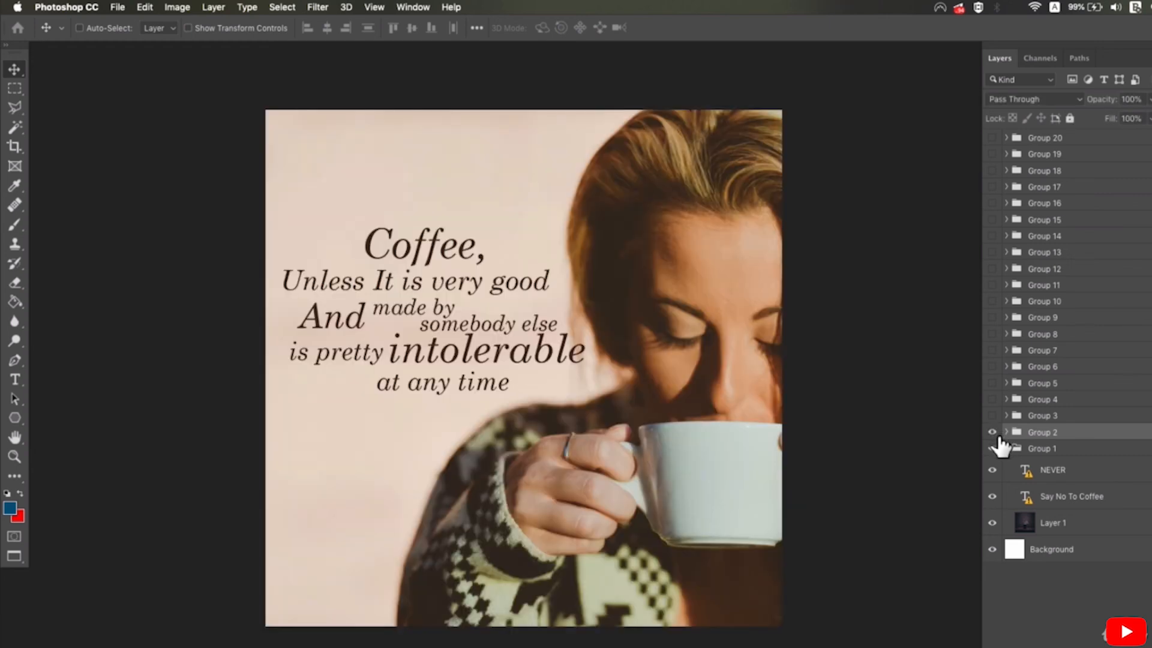
# Show Groups 4, 6, 9, 12 and 14 one after another to review the finished posters
pyautogui.click(991, 399)
pyautogui.click(992, 367)
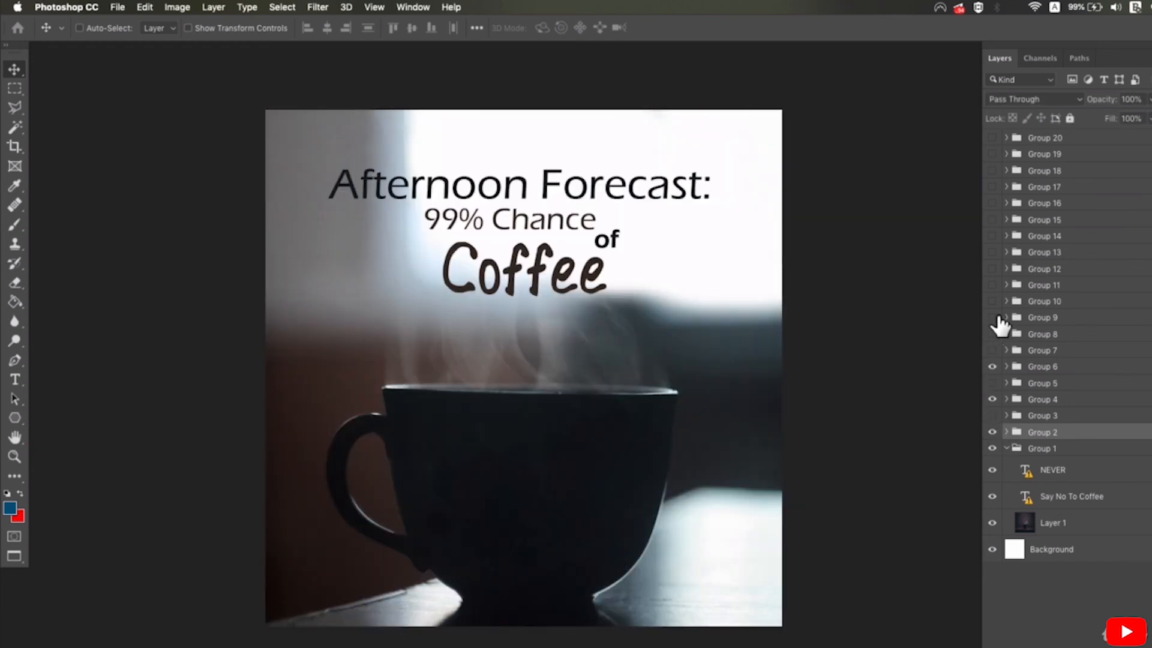
pyautogui.click(992, 317)
pyautogui.click(991, 269)
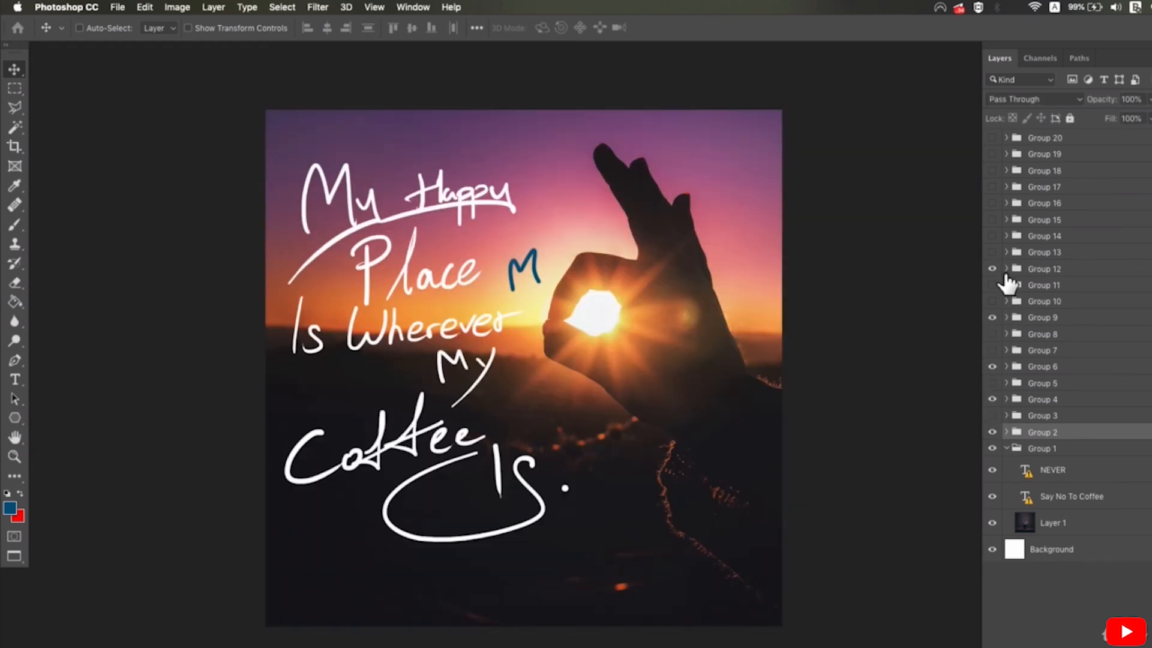
pyautogui.click(992, 236)
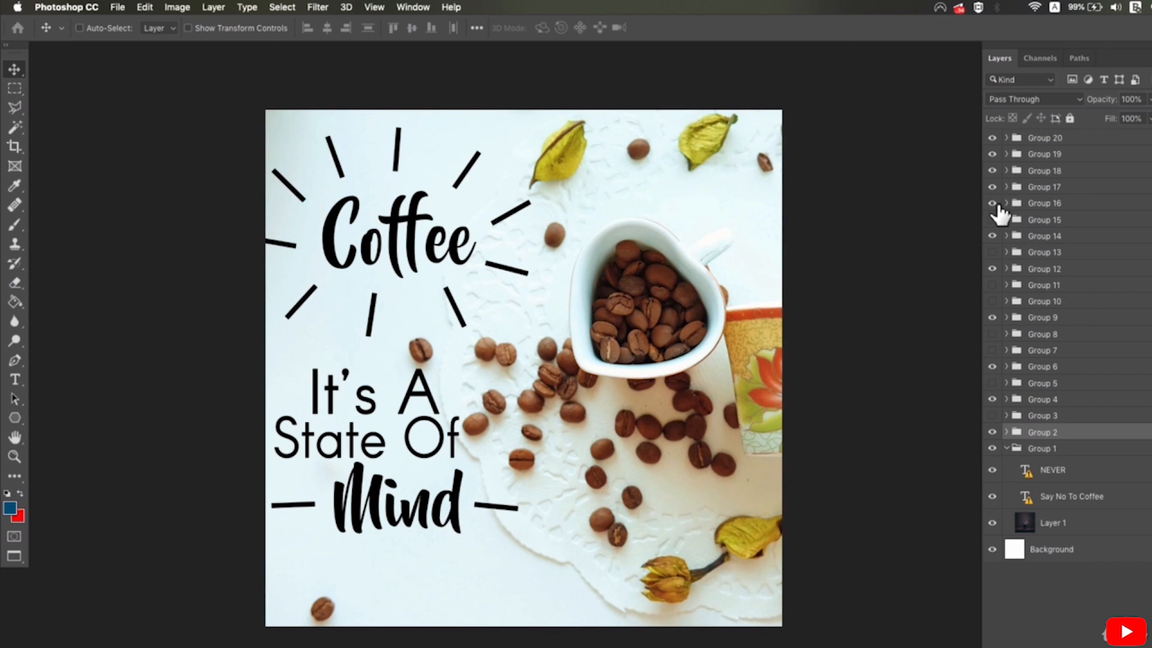
# Toggle Groups 15 and 13, and hide the run of groups from Group 20 down past Group 9
pyautogui.click(992, 221)
pyautogui.click(992, 252)
pyautogui.moveTo(992, 137); pyautogui.dragTo(1005, 340)
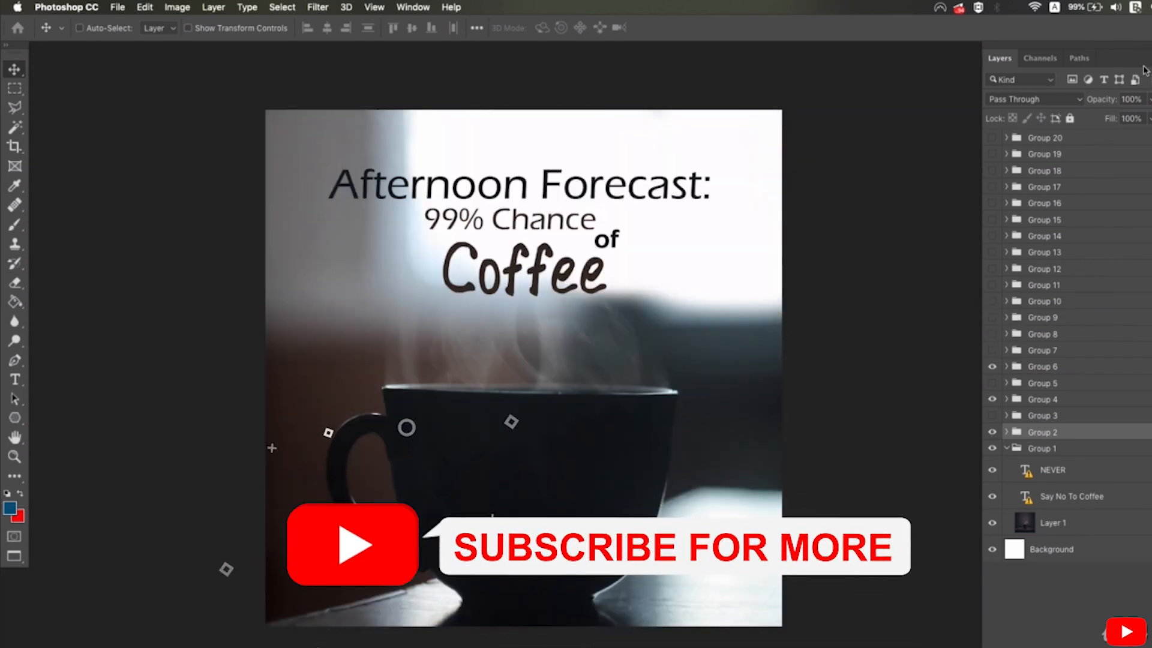